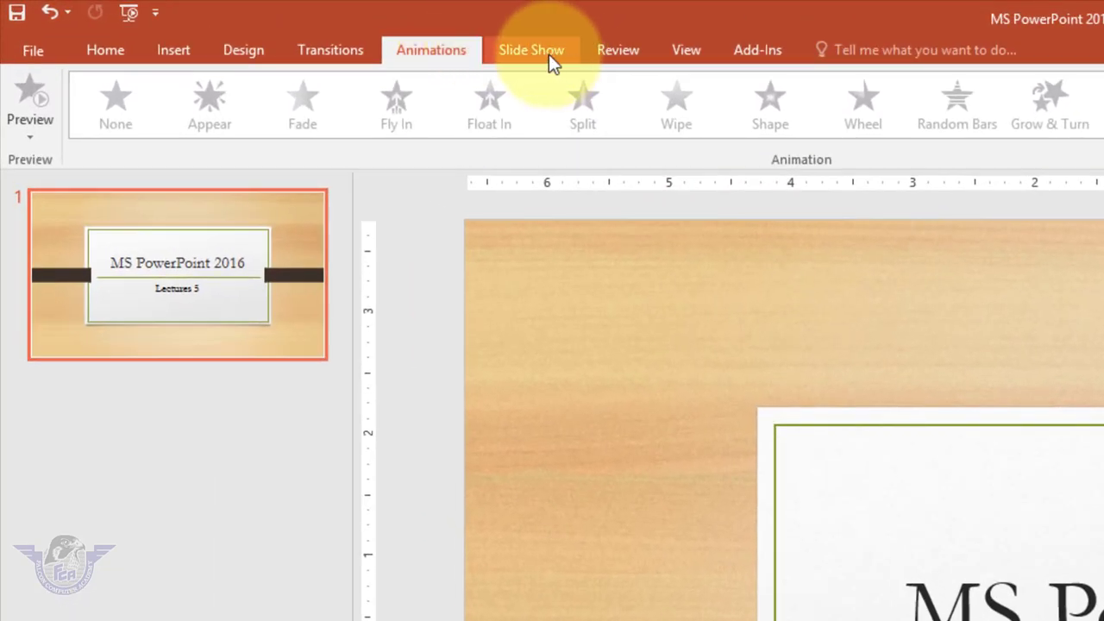
# Step: Browse the Slide Show, Review, View, Insert and Animations ribbon tabs
pyautogui.click(547, 50)
pyautogui.click(616, 52)
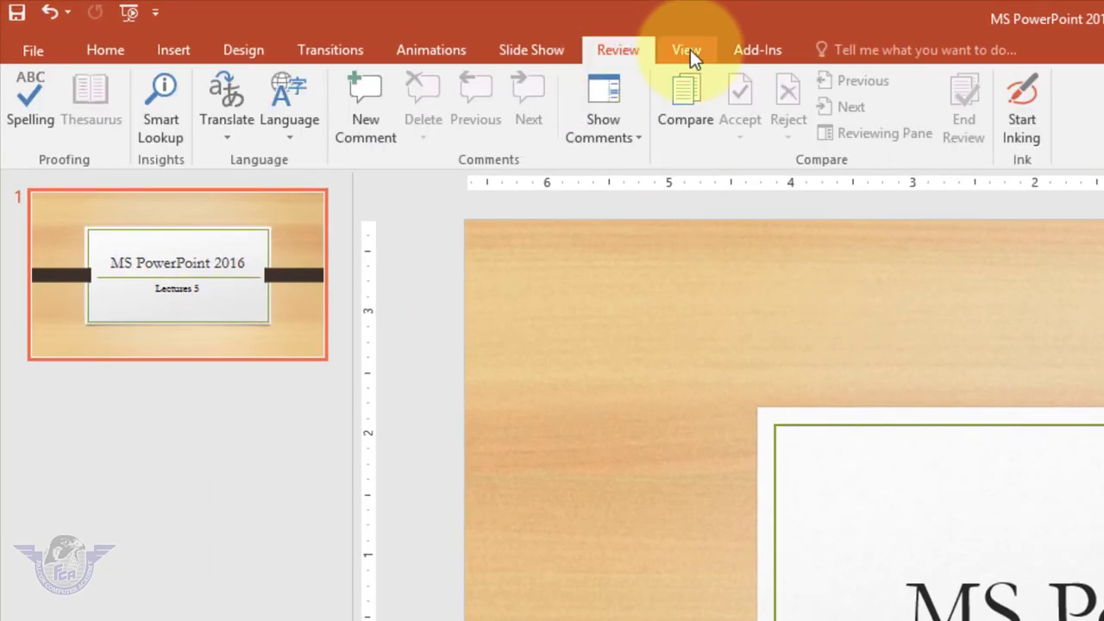
pyautogui.click(690, 54)
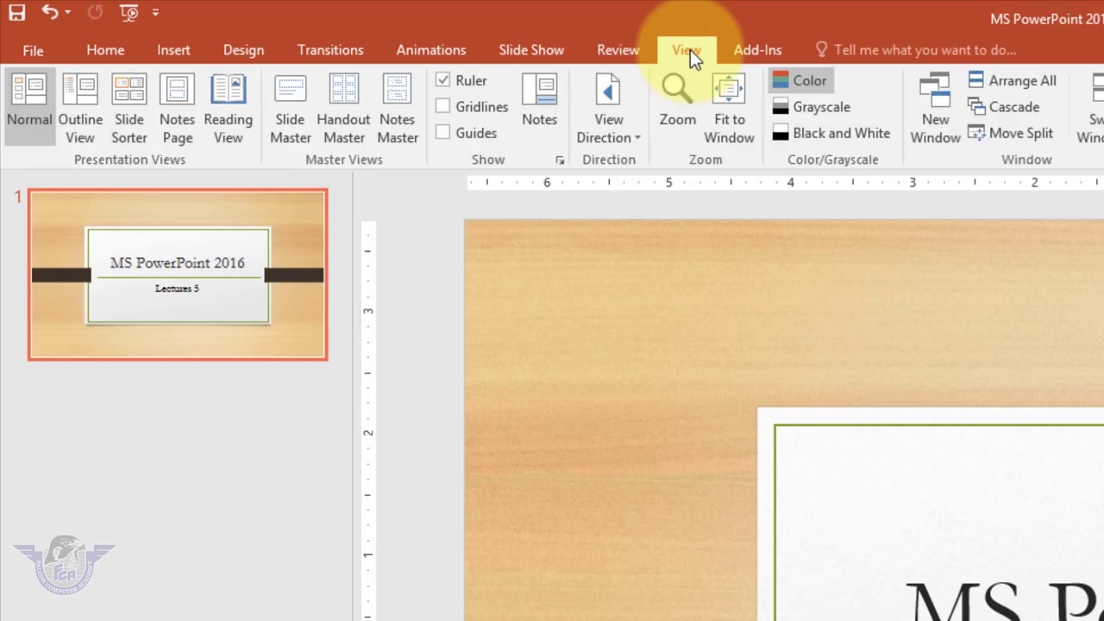
pyautogui.click(431, 60)
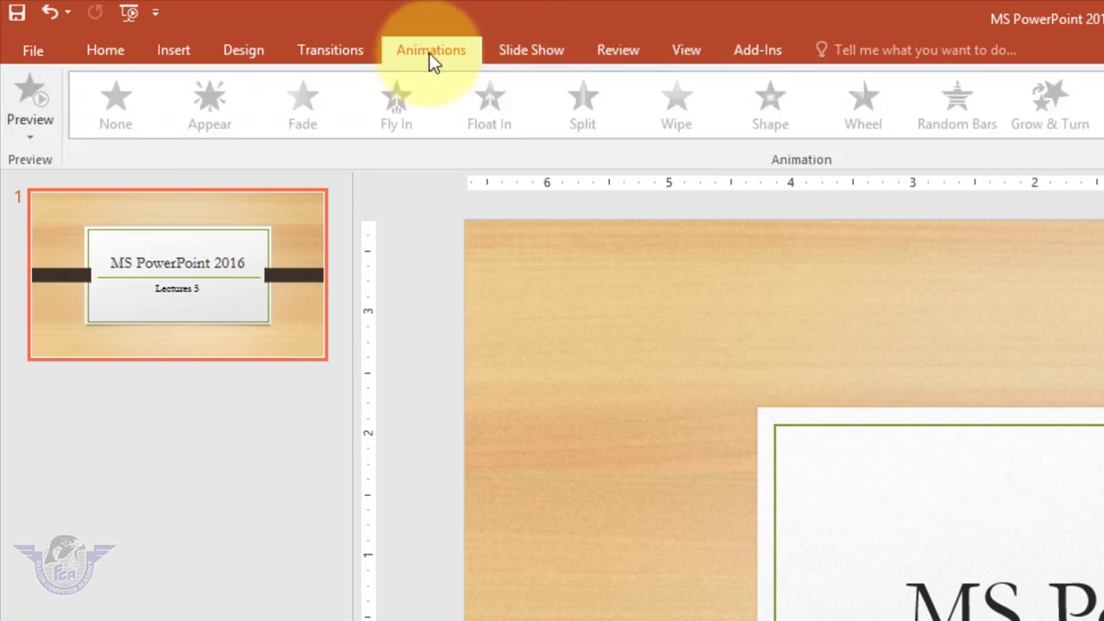
pyautogui.click(173, 55)
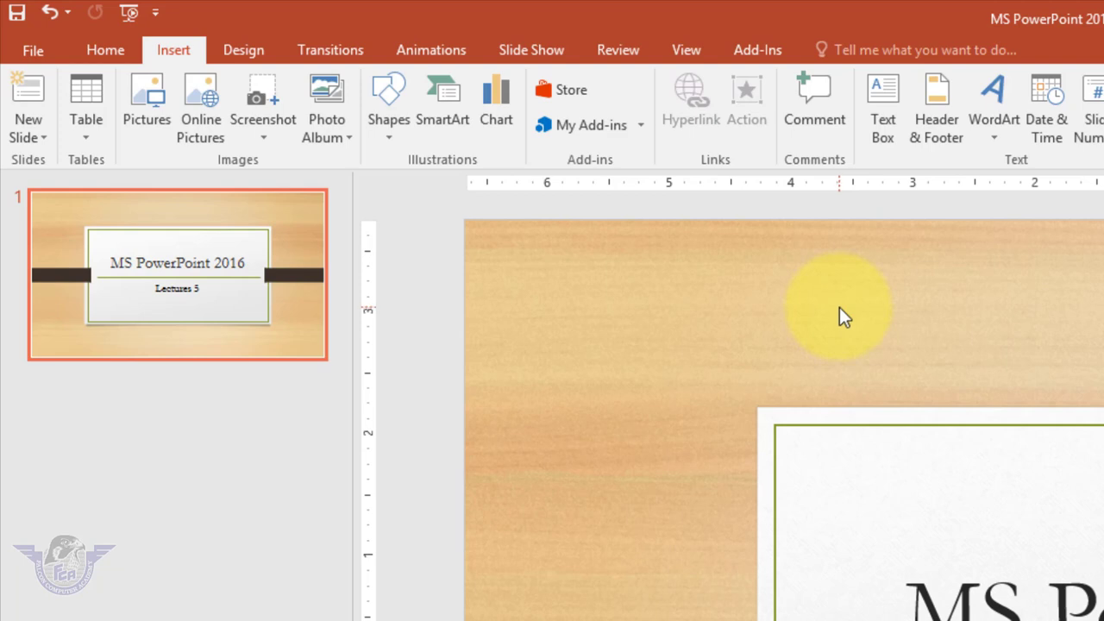
pyautogui.click(412, 50)
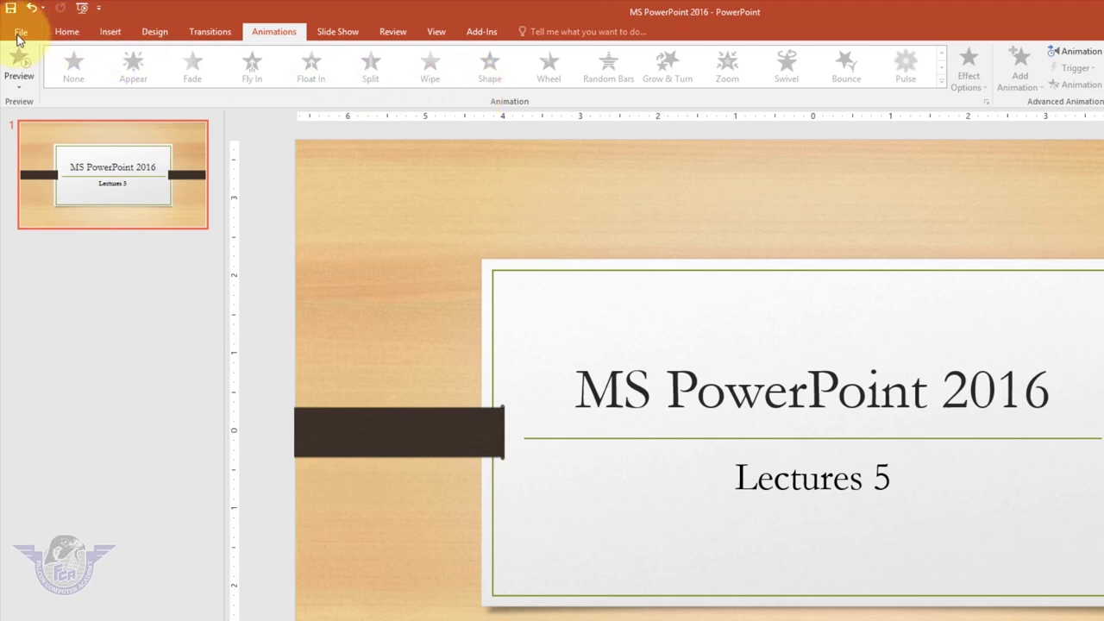
# Step: Create a new blank presentation from the File menu
pyautogui.click(18, 34)
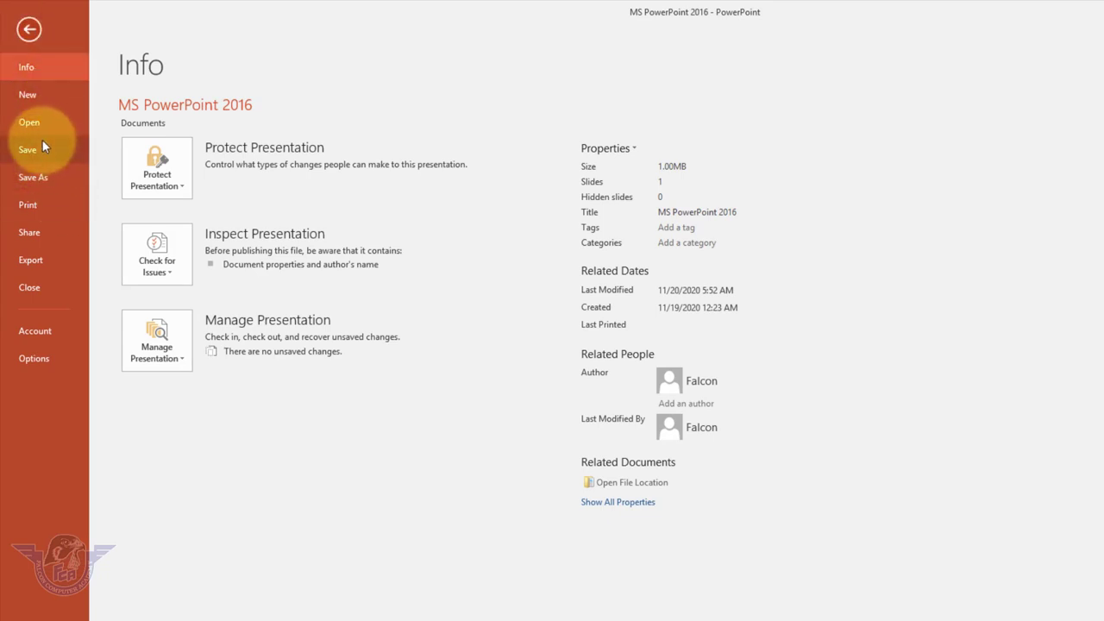
pyautogui.click(39, 94)
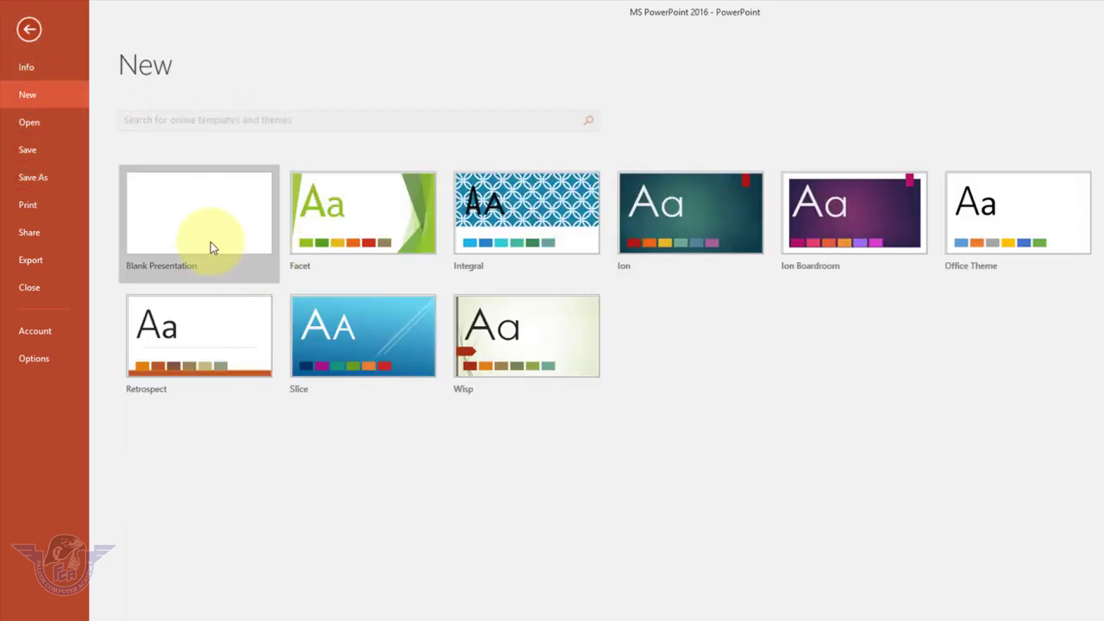
pyautogui.click(207, 246)
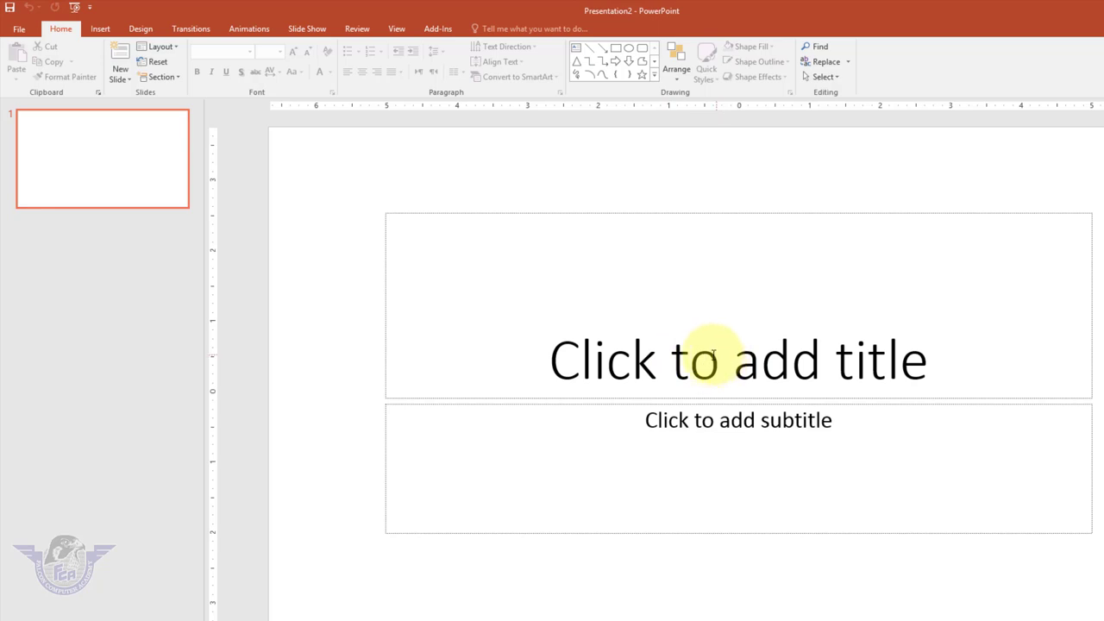
# Step: Type 'Welcome' into the title placeholder and select the title box
pyautogui.click(712, 354)
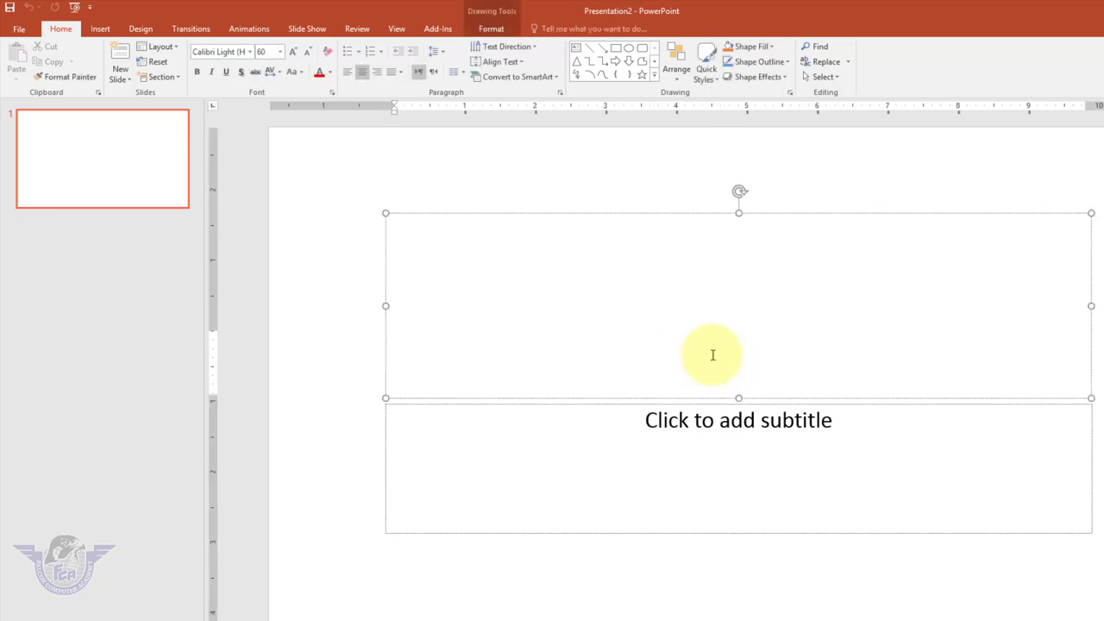
pyautogui.write('welcome')
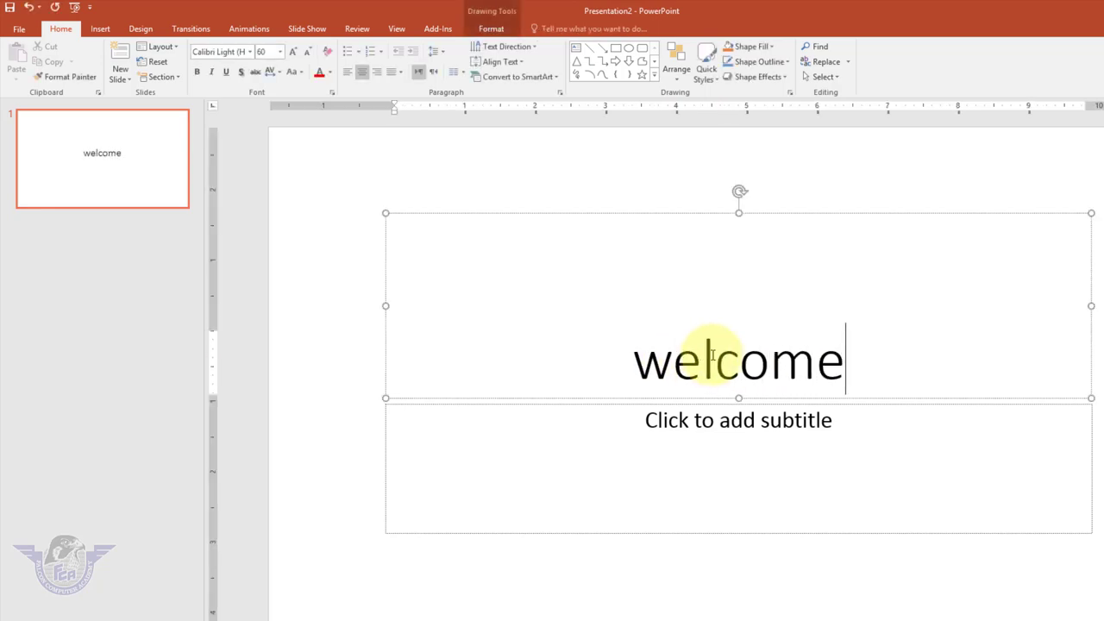
pyautogui.click(781, 215)
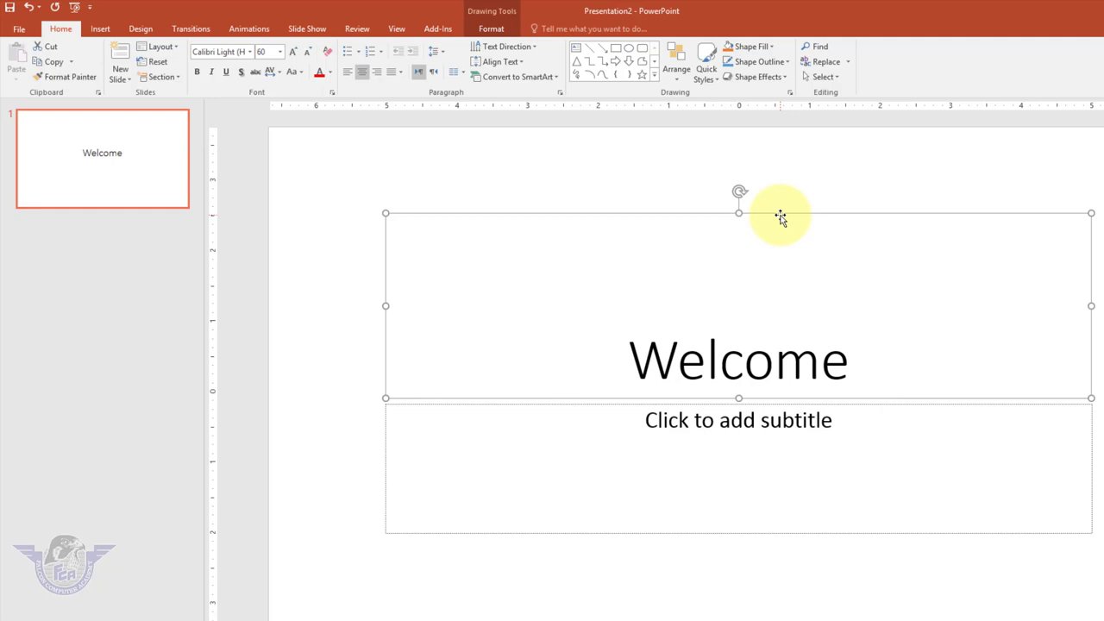
# Step: Apply the Zoom entrance animation to the Welcome title
pyautogui.click(251, 32)
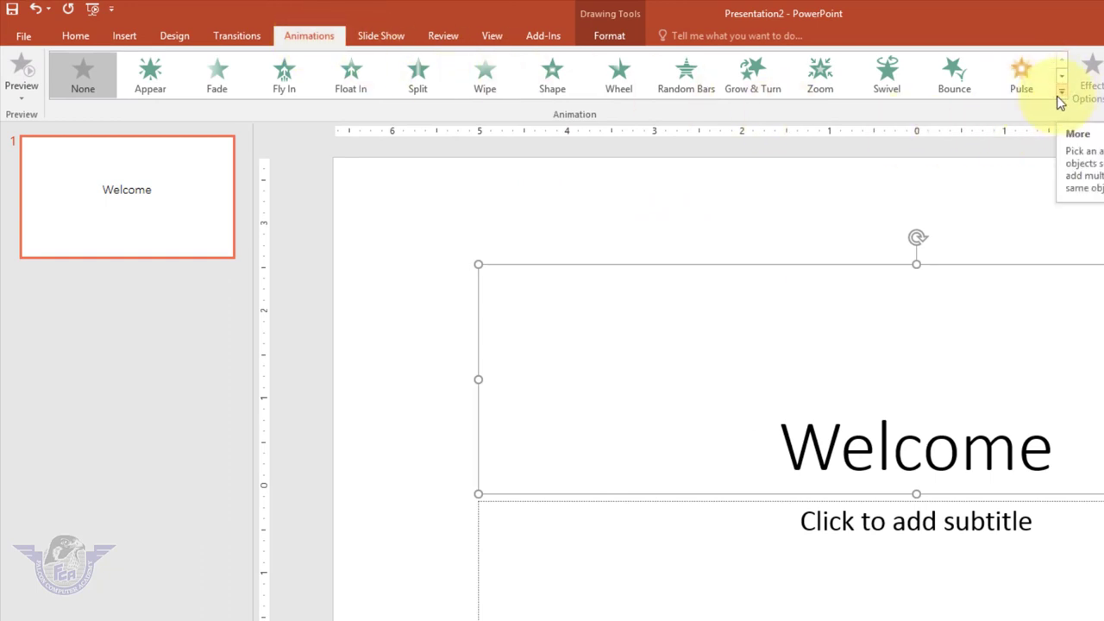
pyautogui.click(1058, 97)
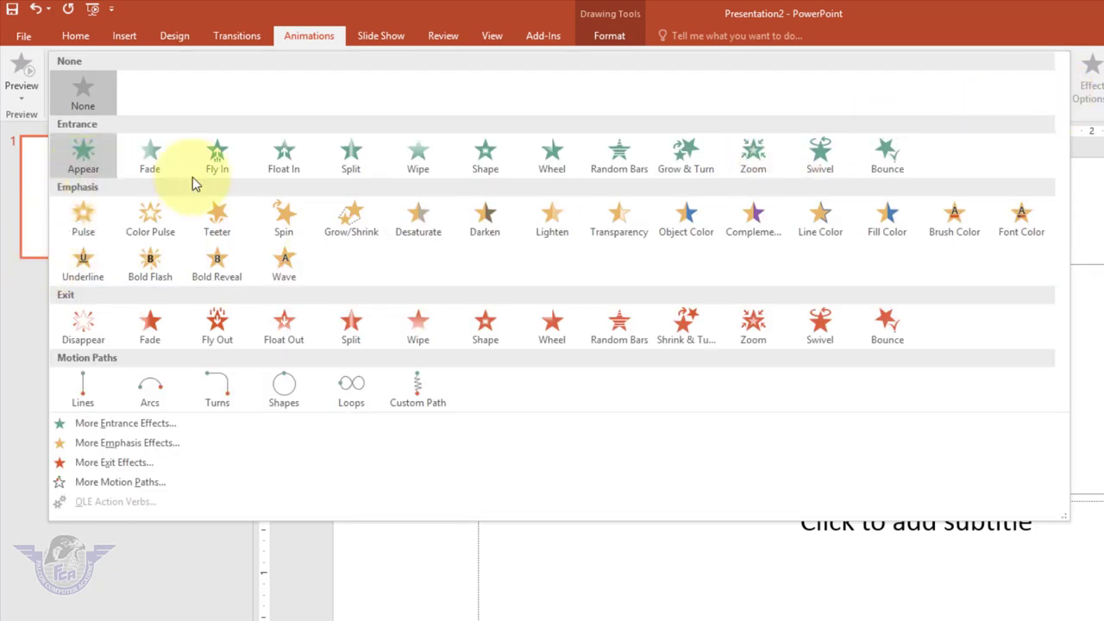
pyautogui.click(262, 217)
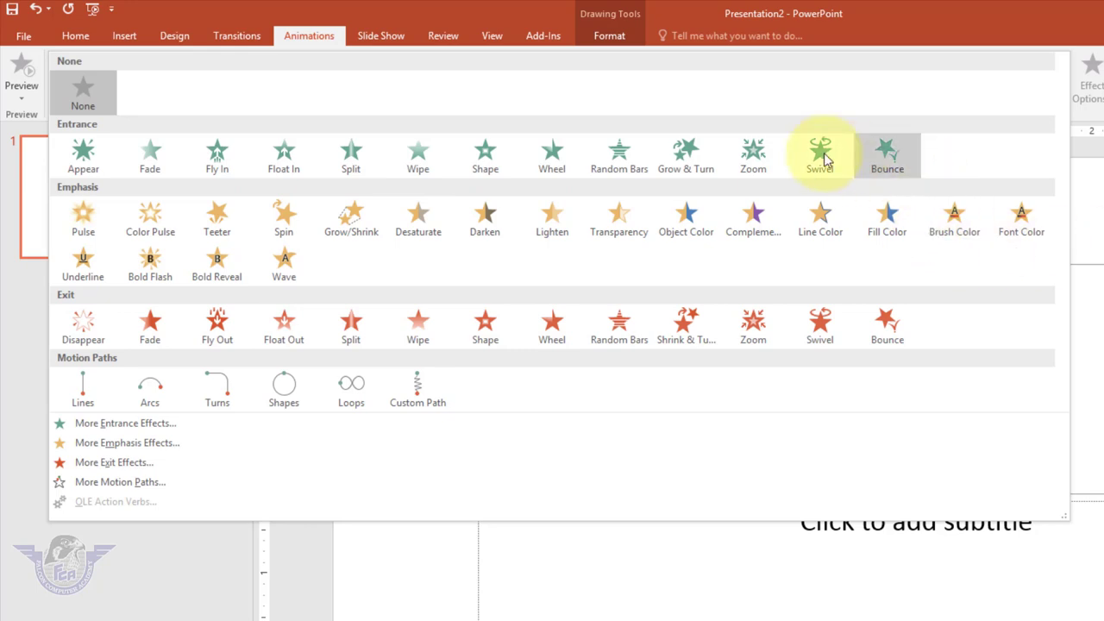
pyautogui.click(761, 157)
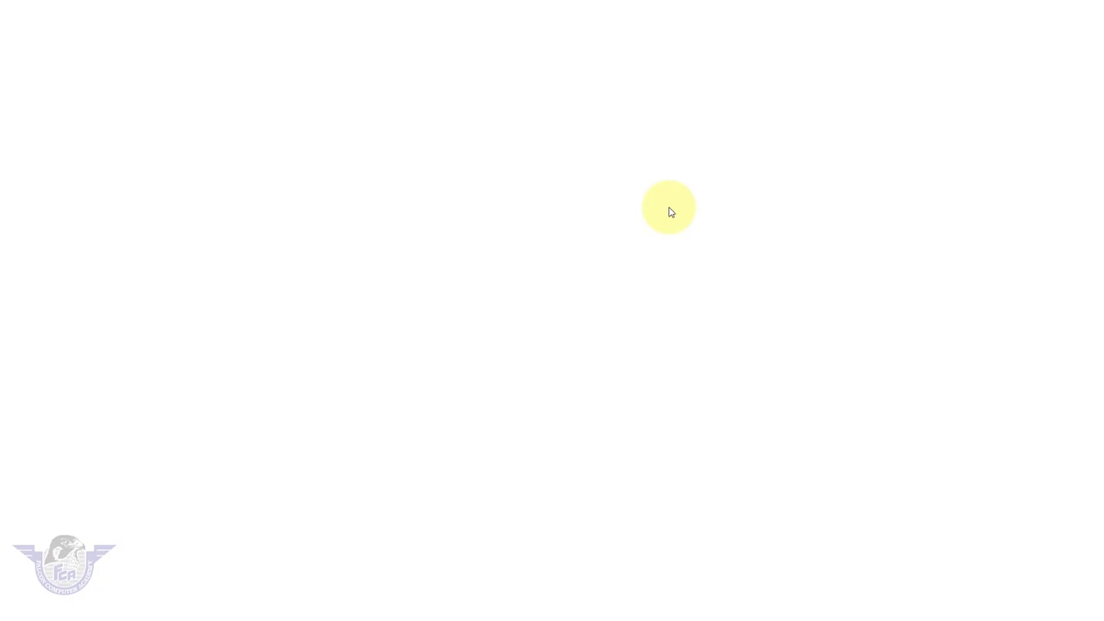
# Step: Step through the slide show to watch the title zoom in, then exit
pyautogui.press('Right')
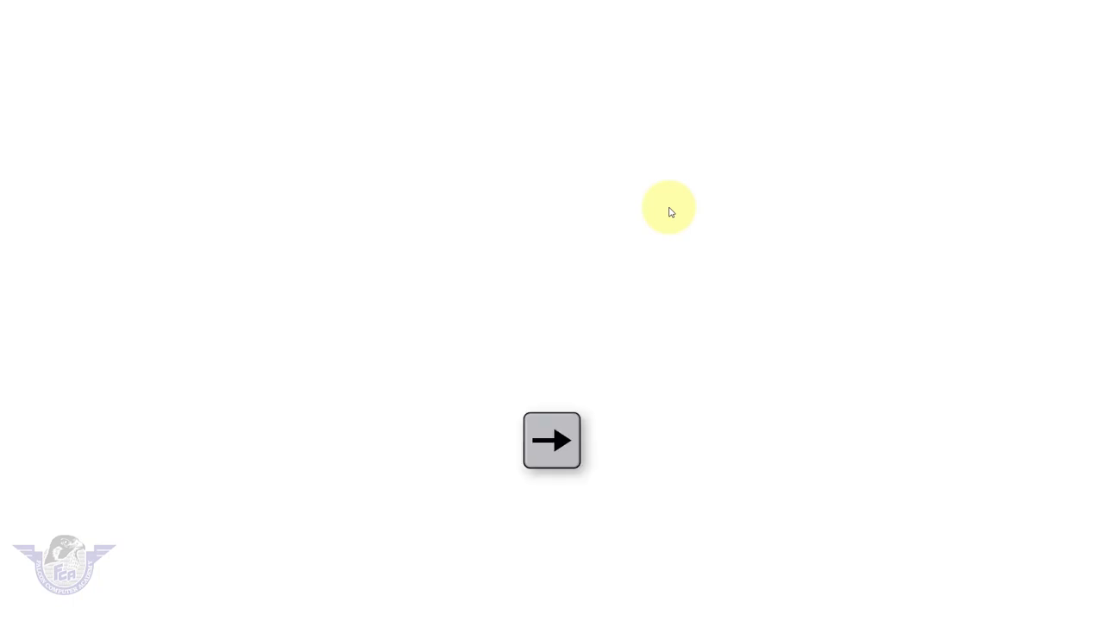
pyautogui.press('Right')
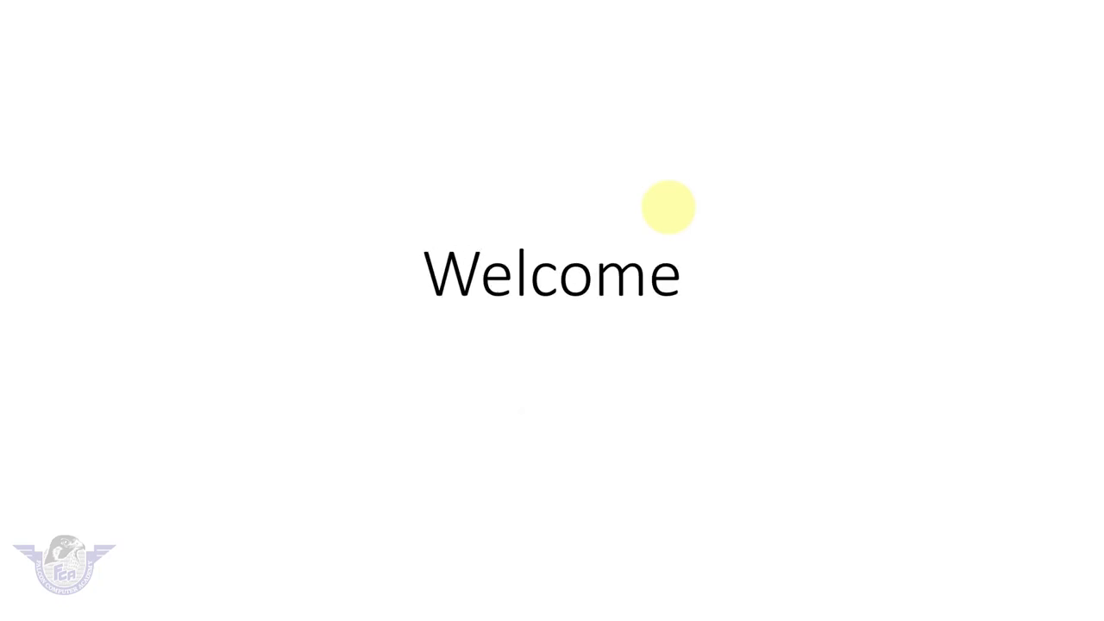
pyautogui.press('Escape')
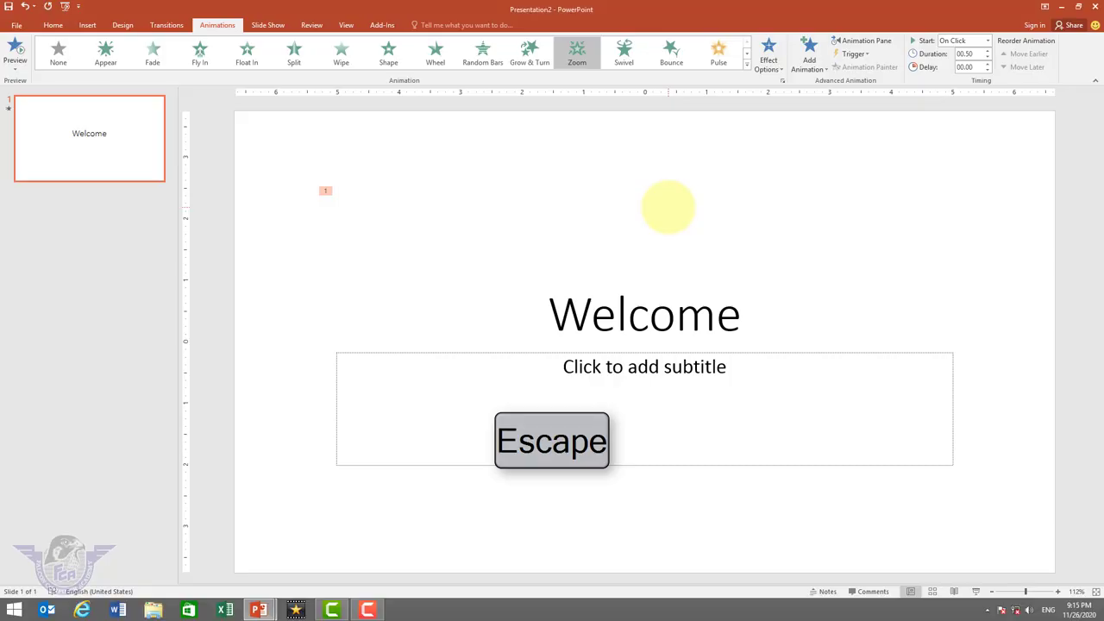
# Step: Set the title animation's Start to With Previous and test it in a slide show
pyautogui.click(675, 316)
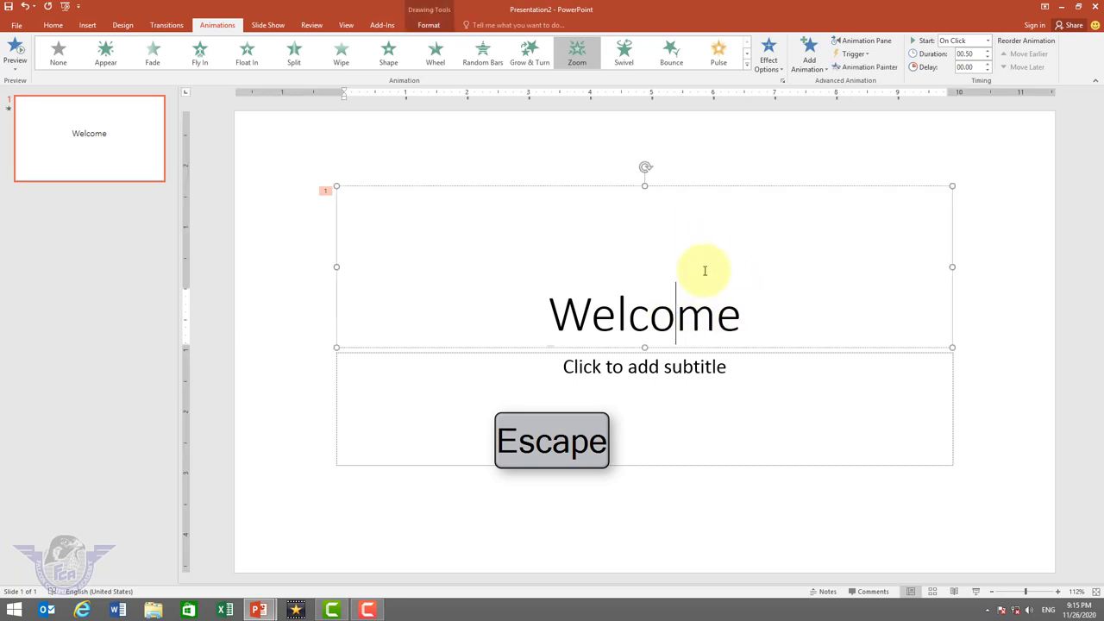
pyautogui.click(706, 187)
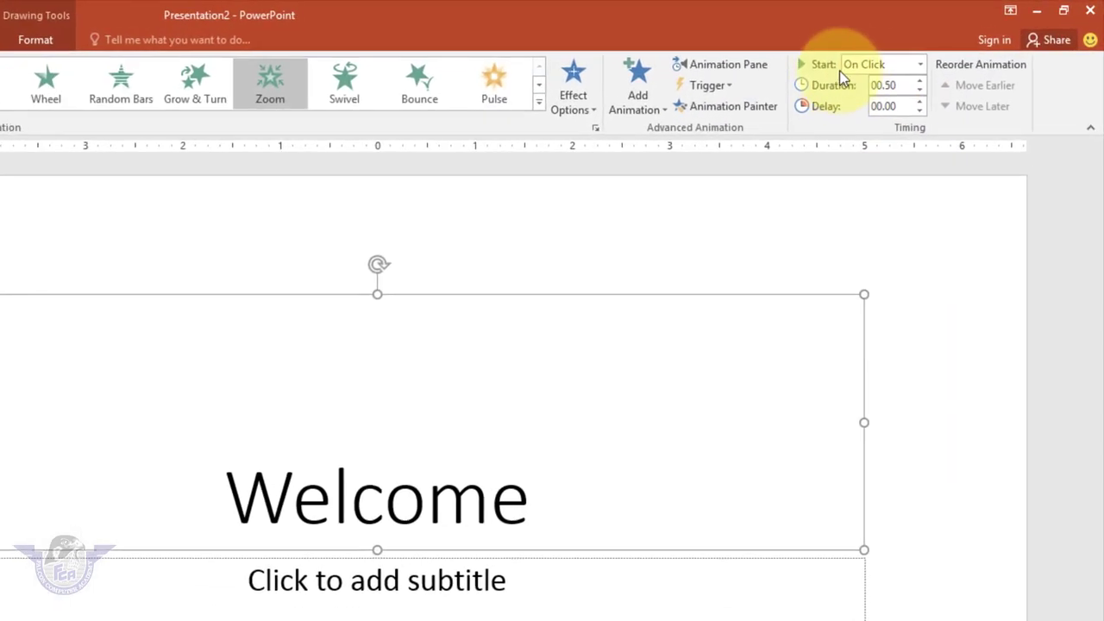
pyautogui.click(907, 54)
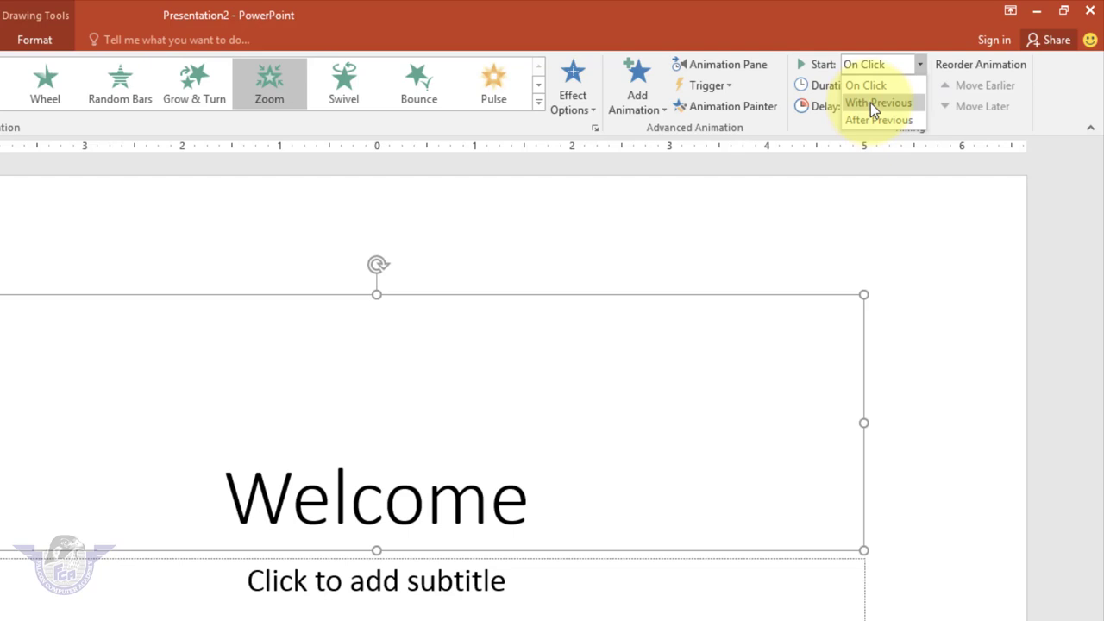
pyautogui.click(873, 105)
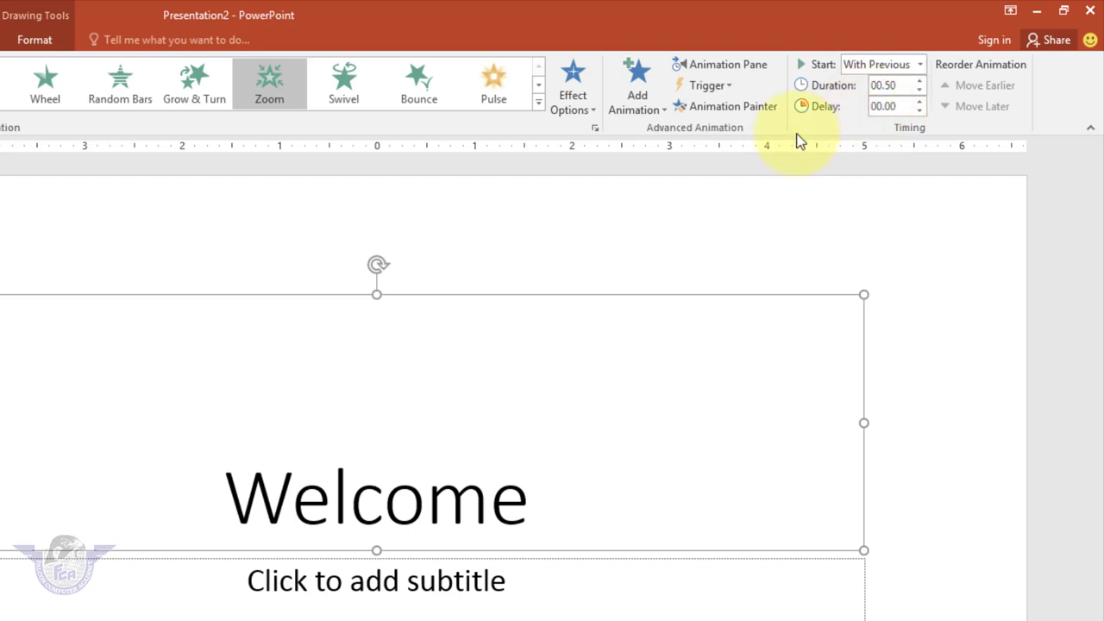
pyautogui.press('F5')
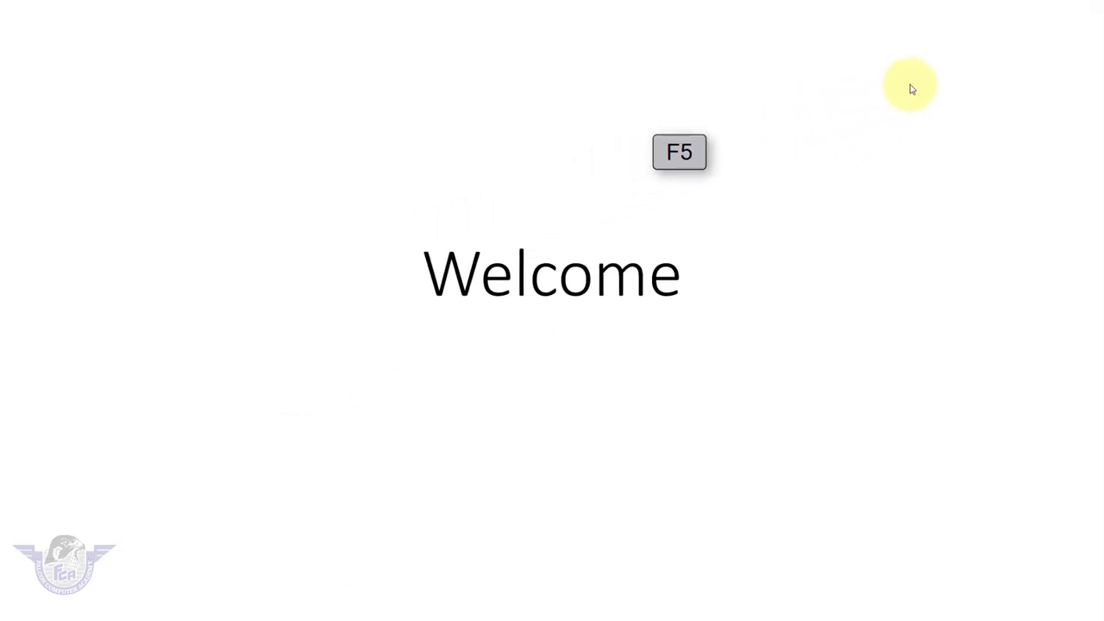
pyautogui.press('Escape')
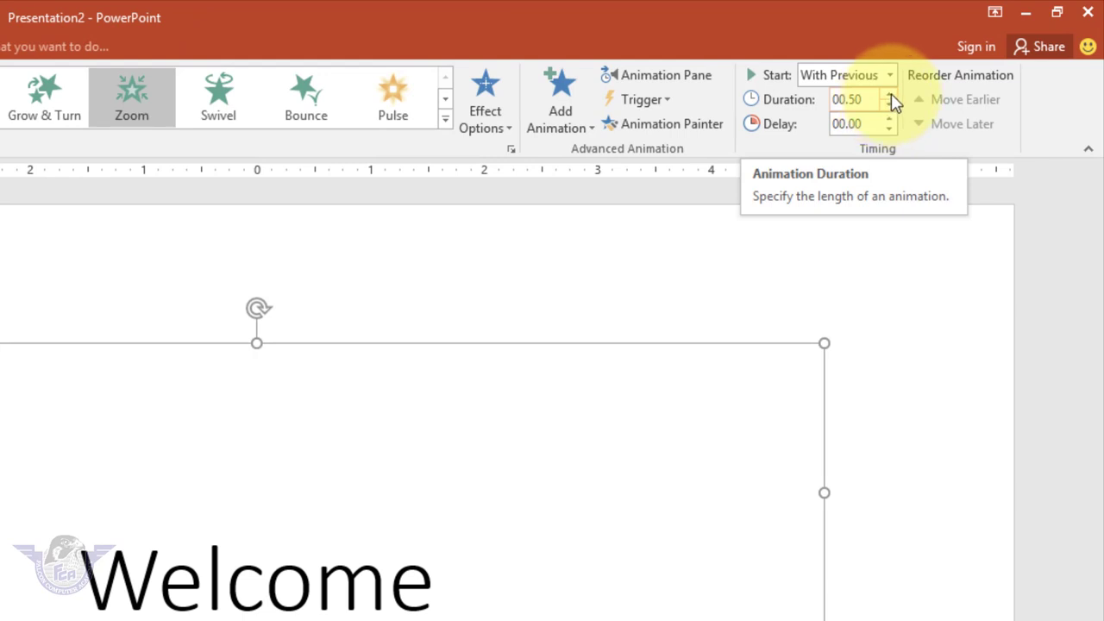
# Step: Raise the title animation's duration to 02.00 and replay the slide show
pyautogui.click(891, 96)
pyautogui.click(891, 96)
pyautogui.click(890, 96)
pyautogui.click(891, 96)
pyautogui.click(891, 96)
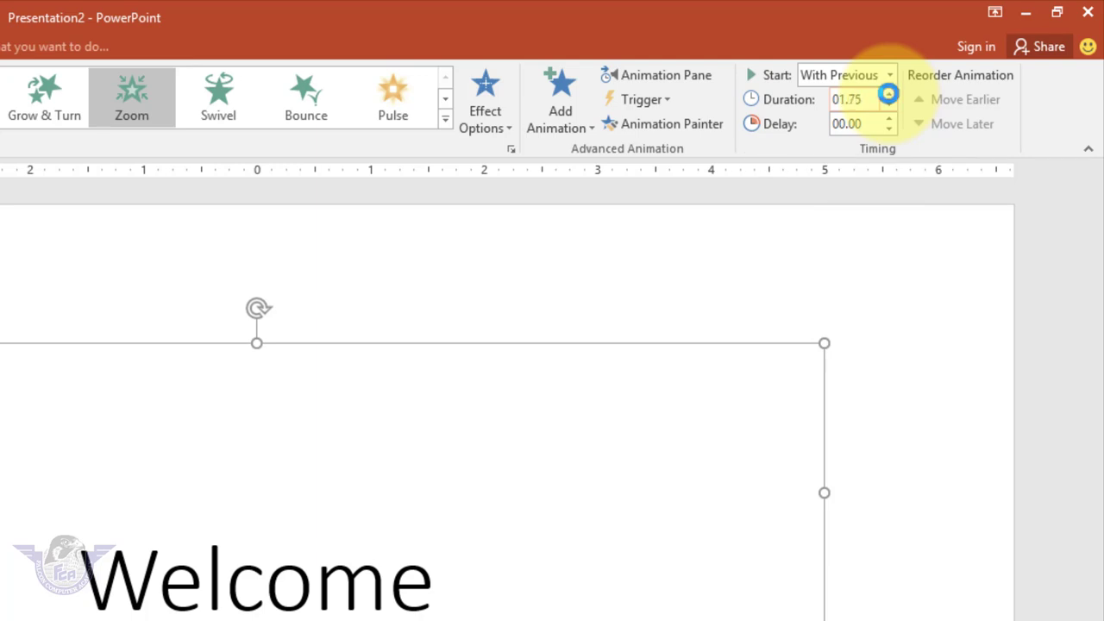
pyautogui.click(890, 96)
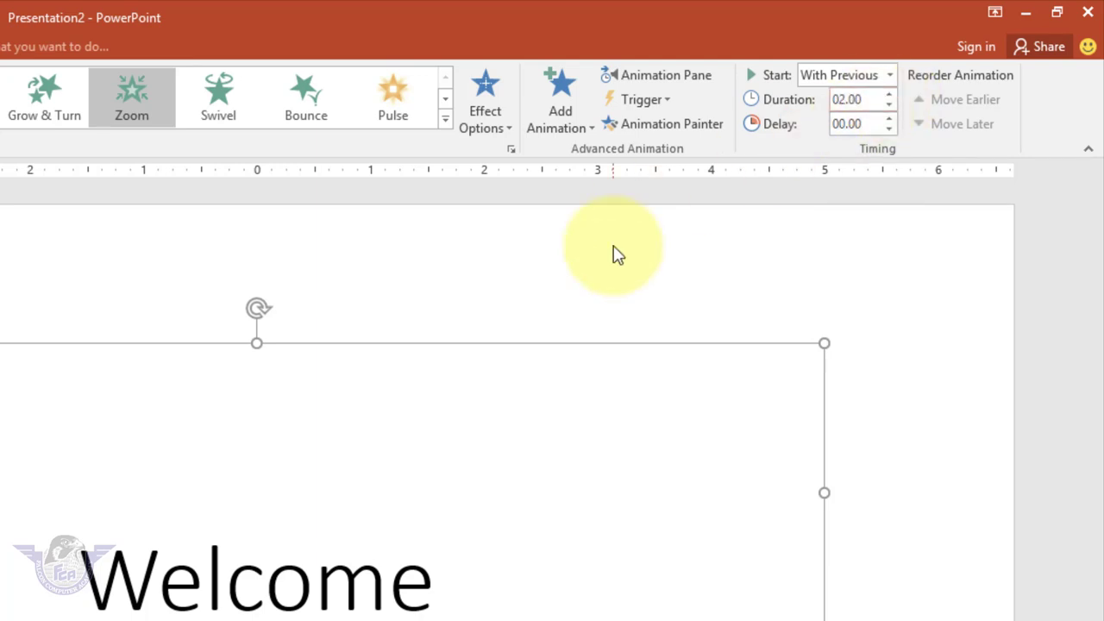
pyautogui.press('F5')
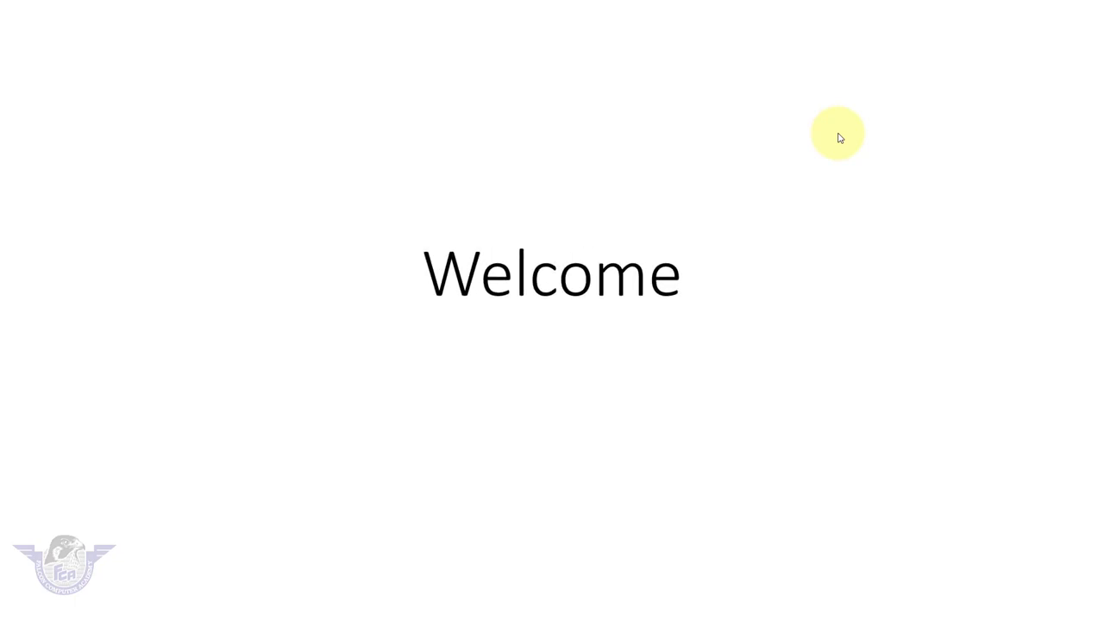
pyautogui.press('Escape')
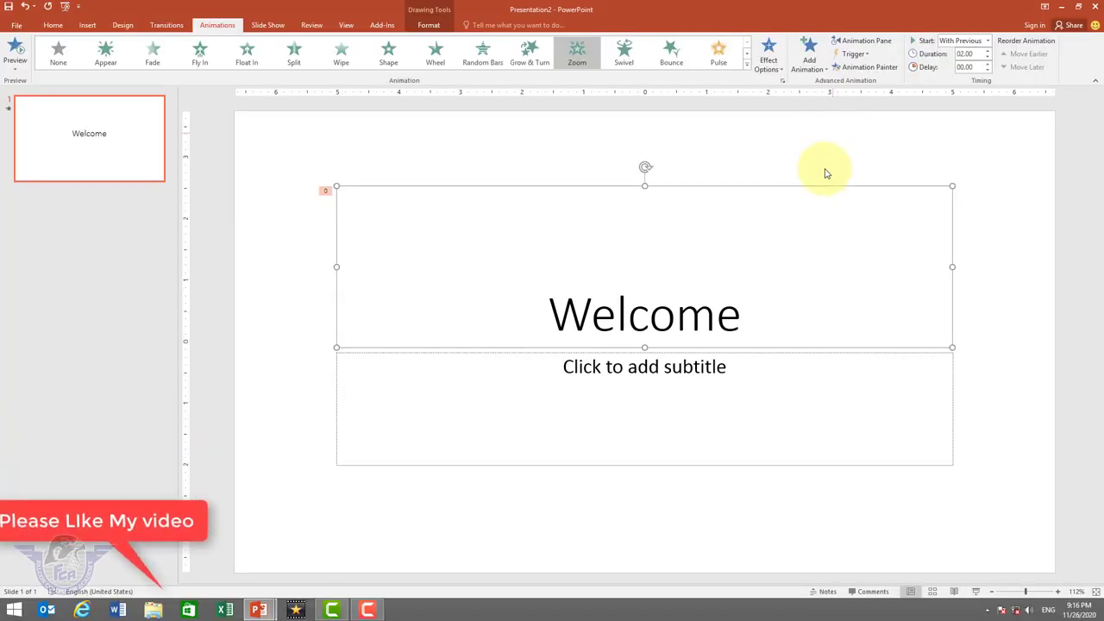
# Step: Type 'Falcon Computer Academy' in the subtitle and select the subtitle box
pyautogui.click(681, 377)
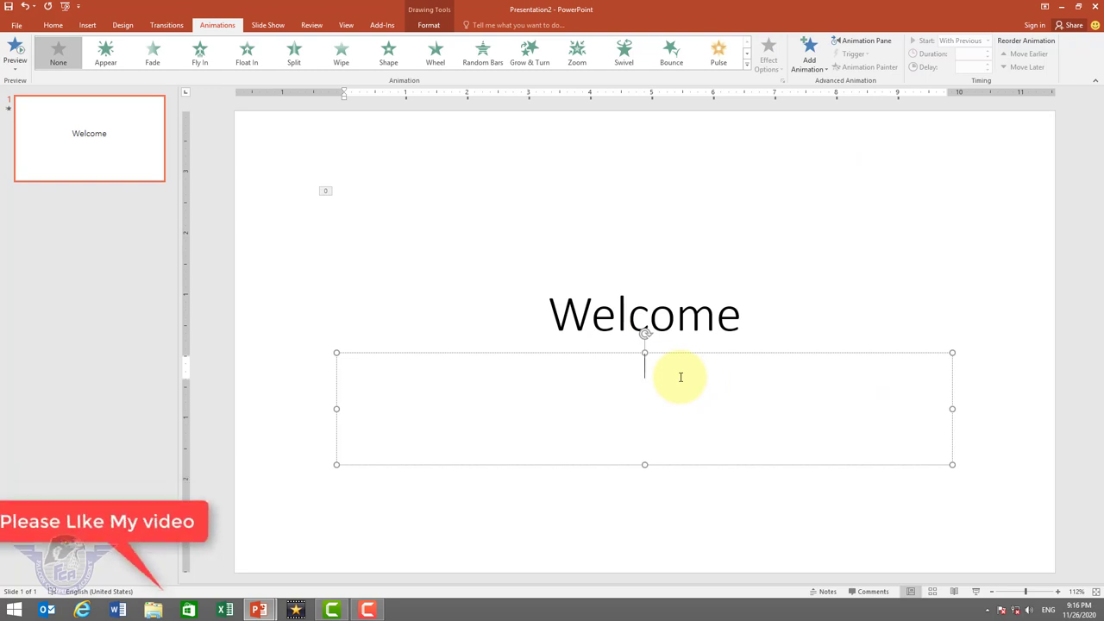
pyautogui.write('Falcon Compute')
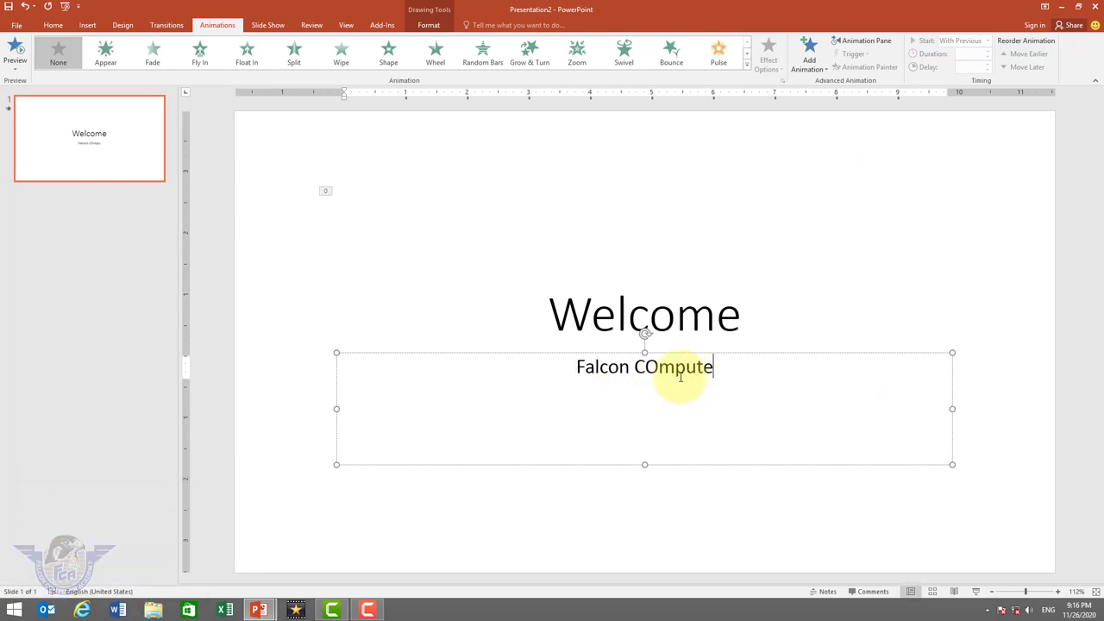
pyautogui.write('r Aa')
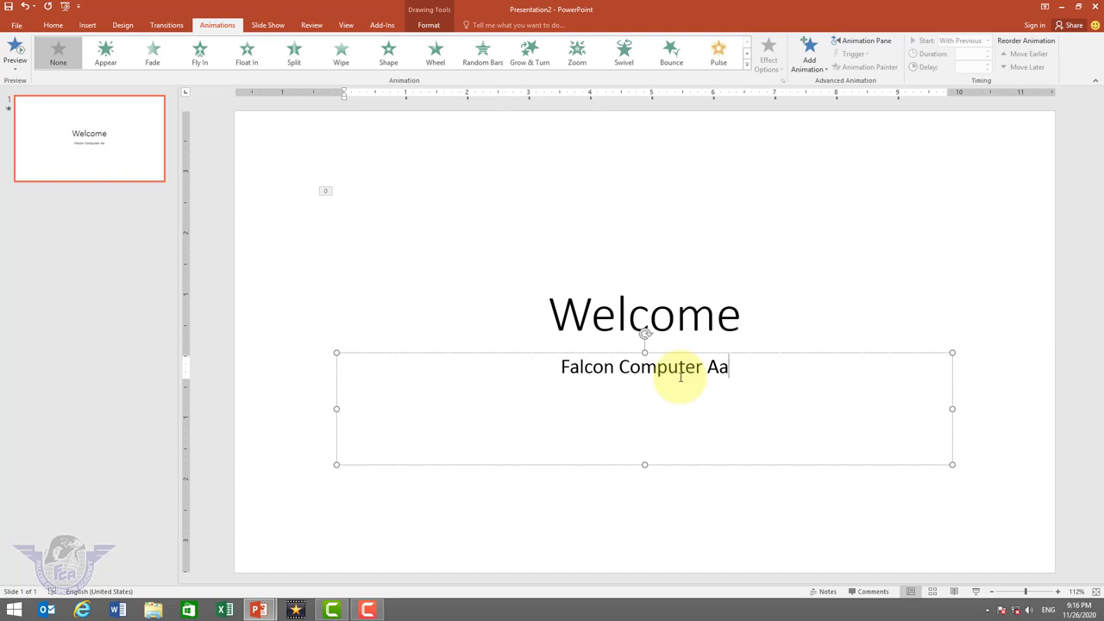
pyautogui.press('BackSpace')
pyautogui.write('cademy')
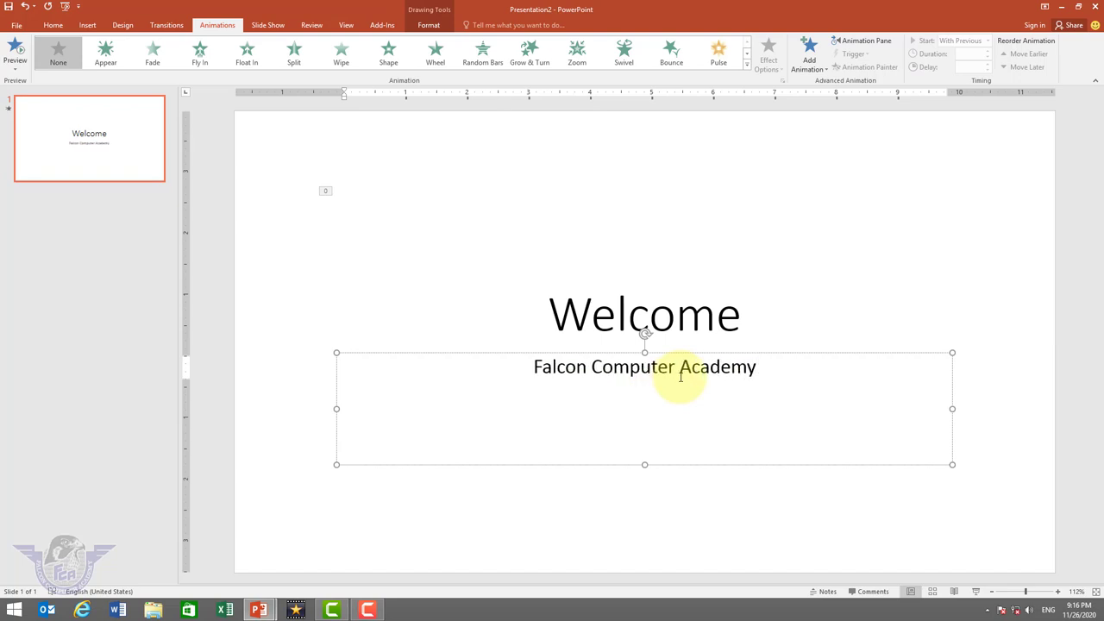
pyautogui.click(473, 354)
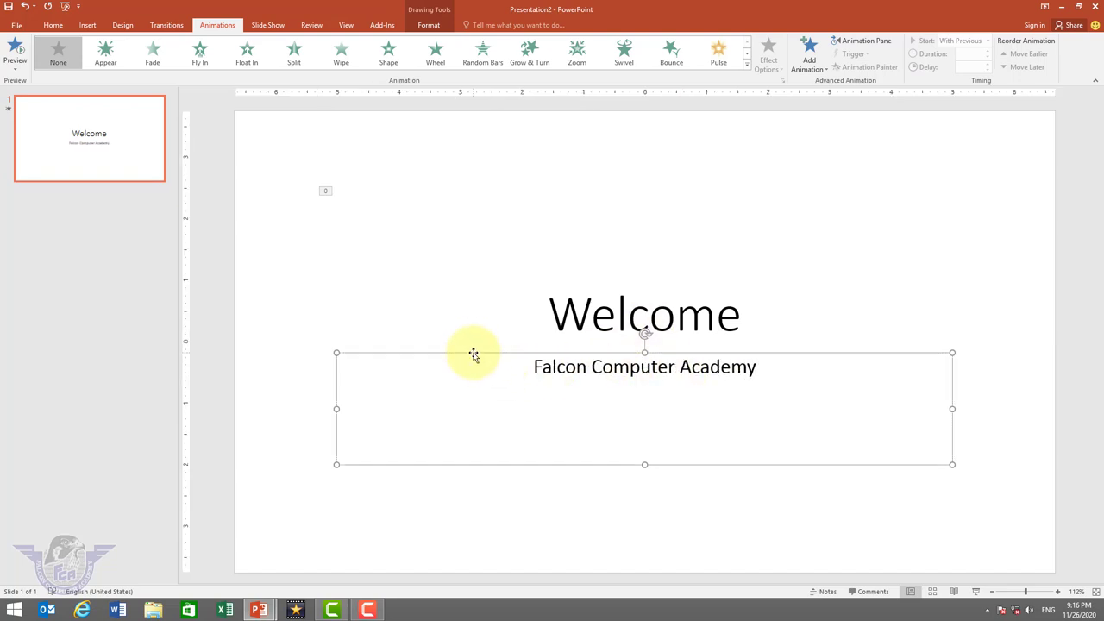
# Step: Apply the Zoom entrance to the subtitle and preview it in a slide show
pyautogui.click(747, 67)
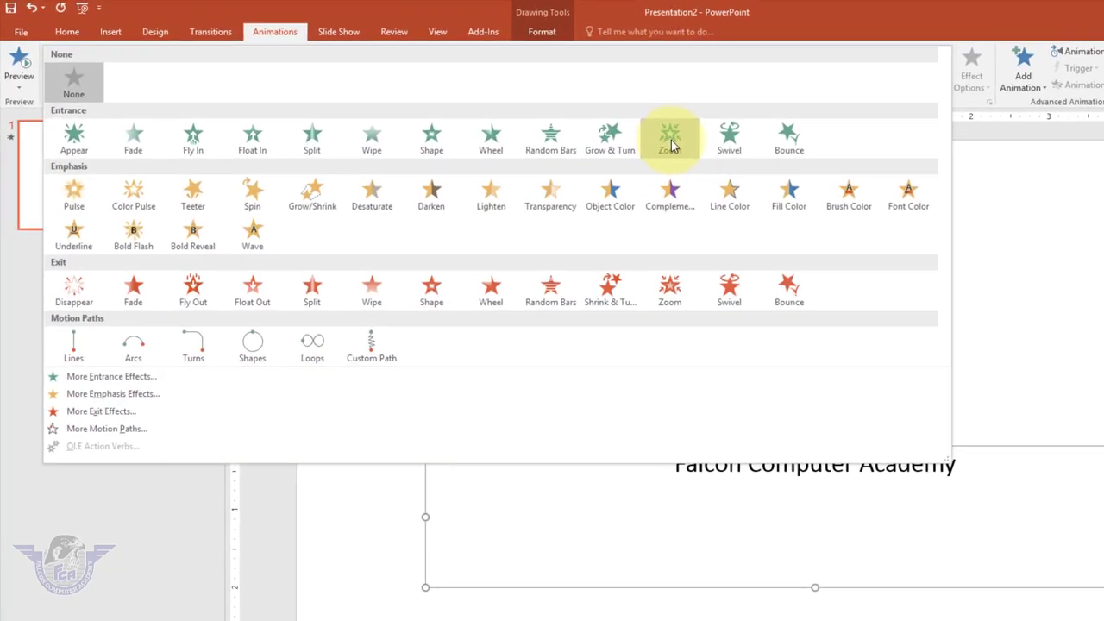
pyautogui.click(530, 110)
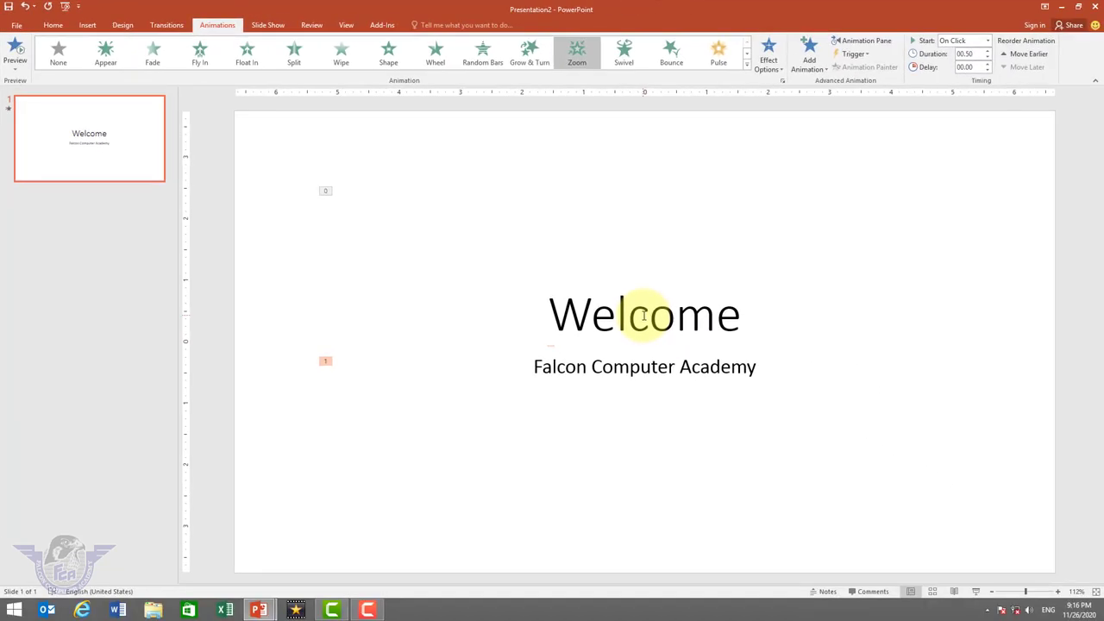
pyautogui.press('F5')
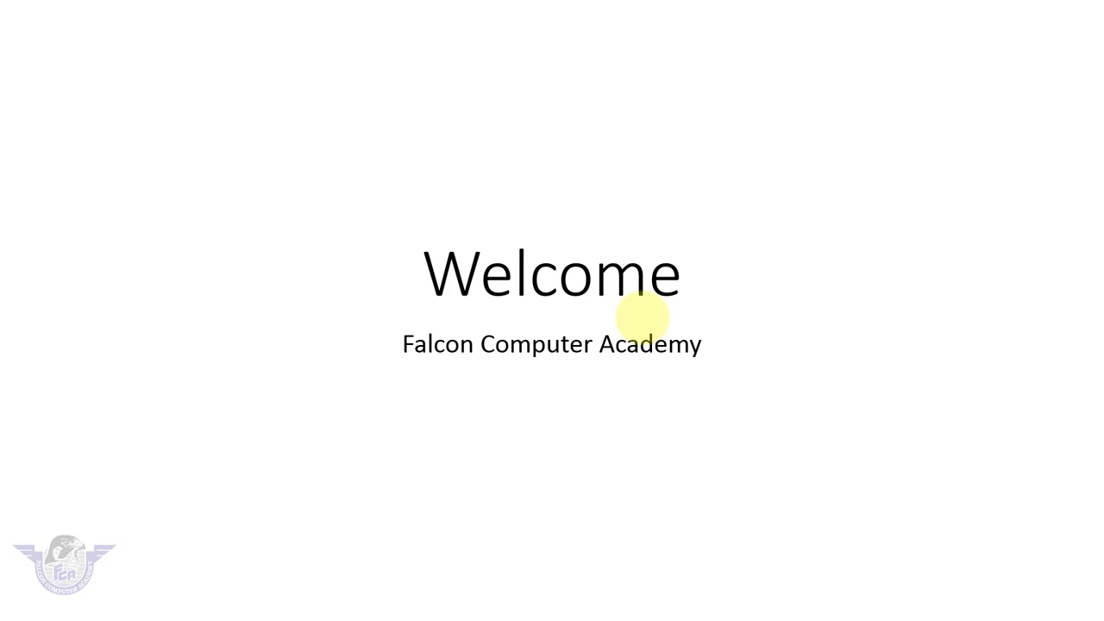
pyautogui.press('Escape')
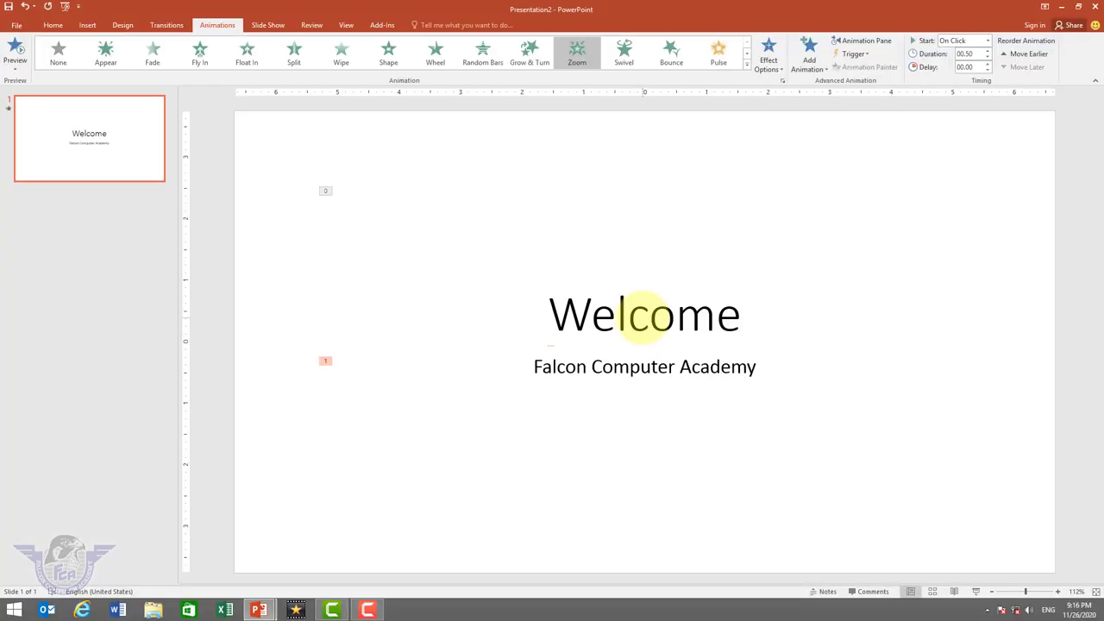
# Step: Set the subtitle animation's Start to After Previous
pyautogui.click(614, 366)
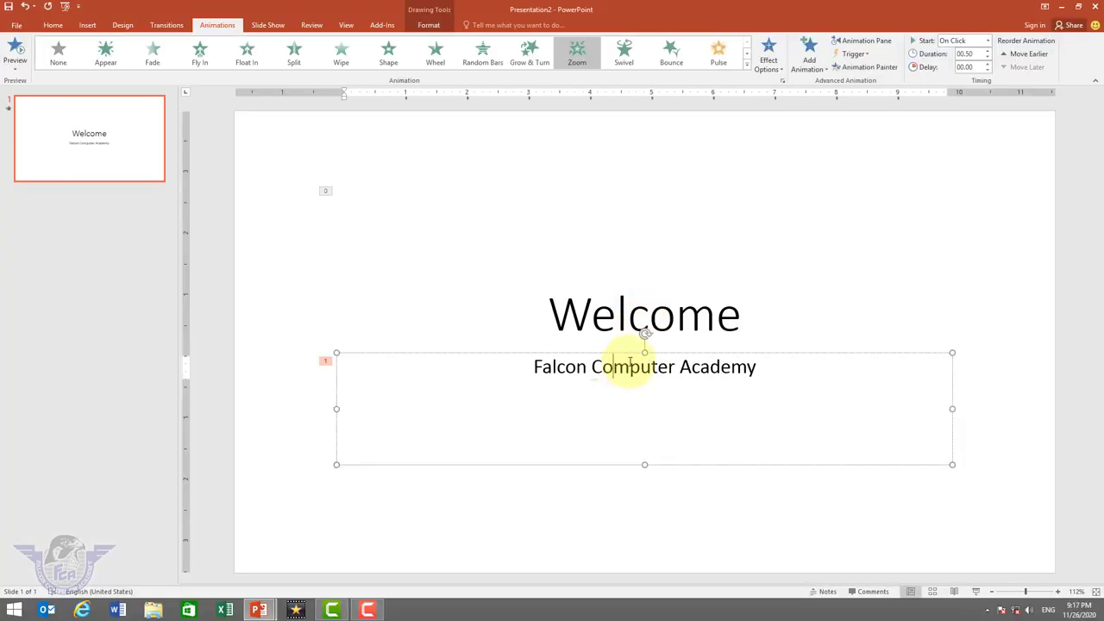
pyautogui.click(521, 353)
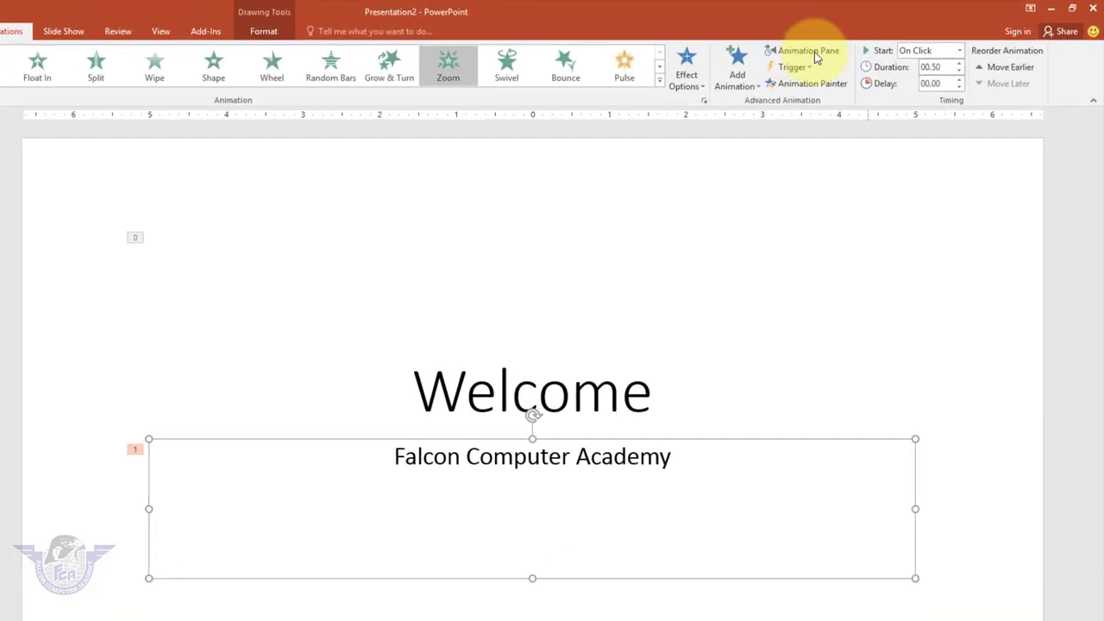
pyautogui.click(902, 57)
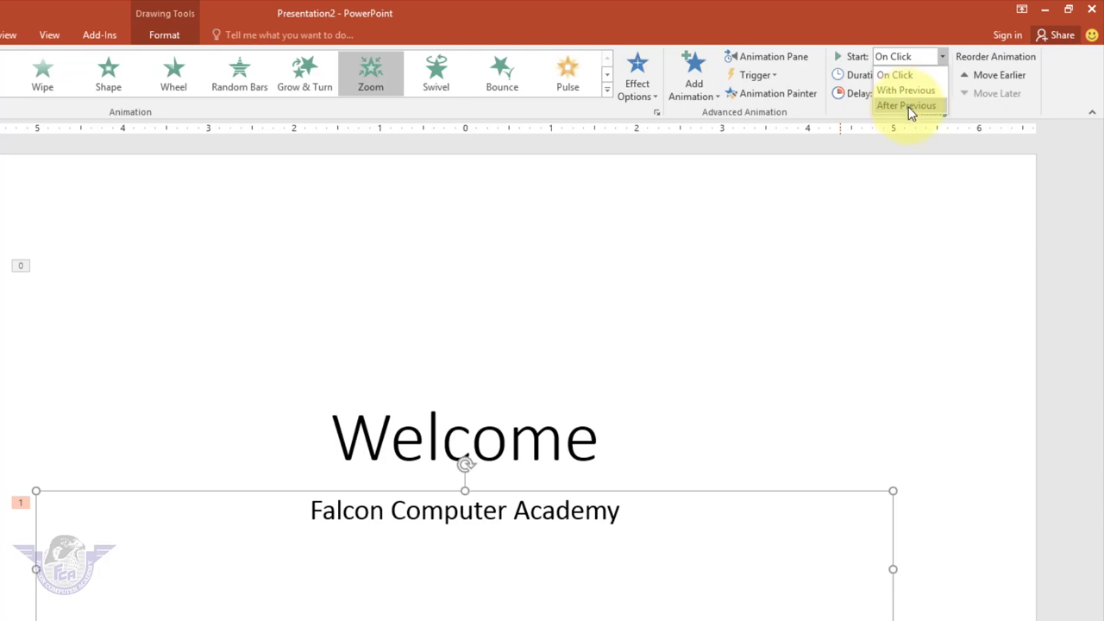
pyautogui.click(907, 106)
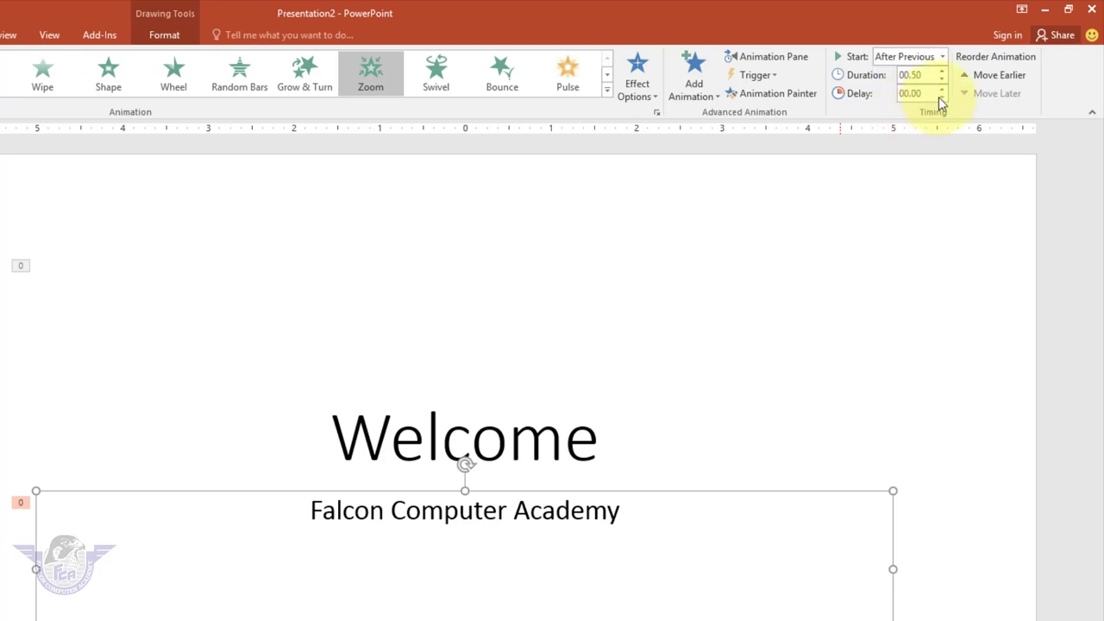
# Step: Raise the subtitle animation's duration to 02.00 and preview the slide show
pyautogui.click(942, 72)
pyautogui.click(942, 71)
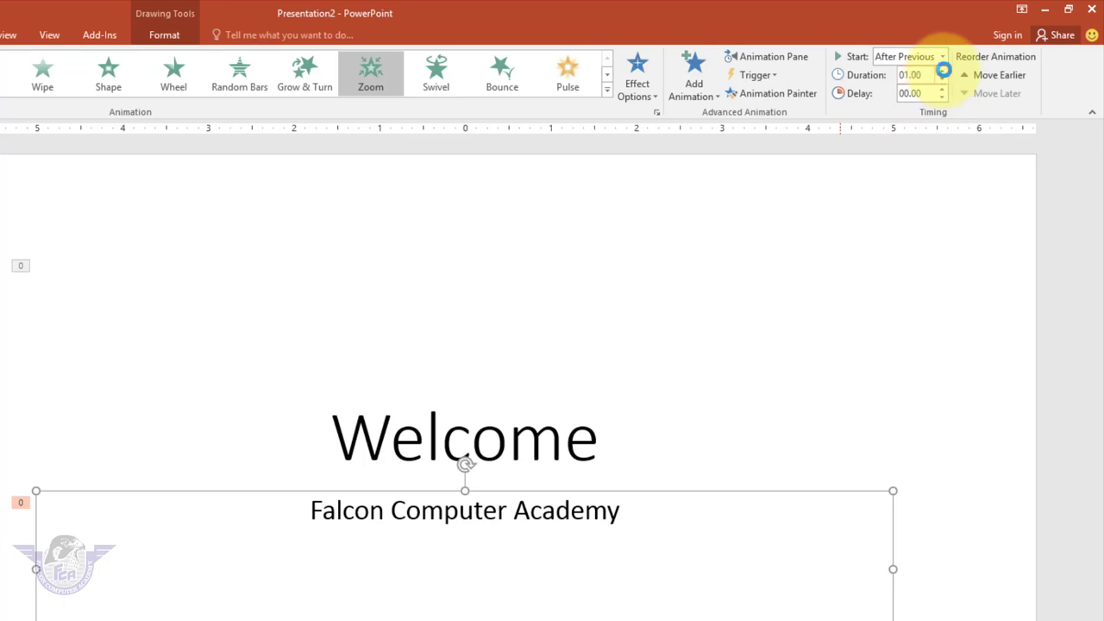
pyautogui.click(944, 71)
pyautogui.click(945, 72)
pyautogui.click(946, 72)
pyautogui.click(946, 72)
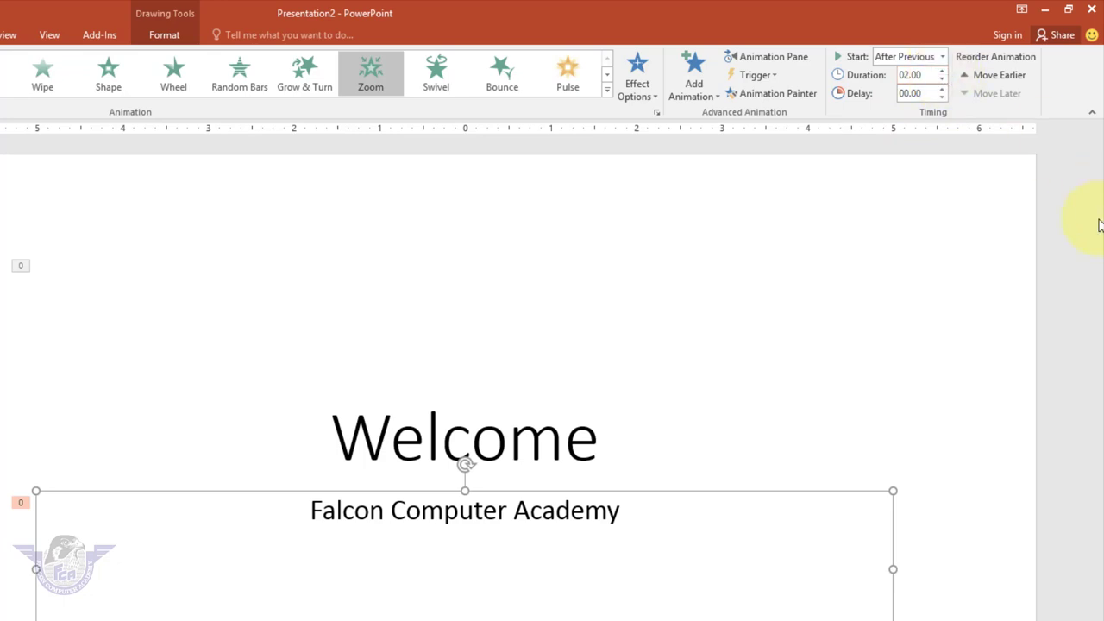
pyautogui.press('F5')
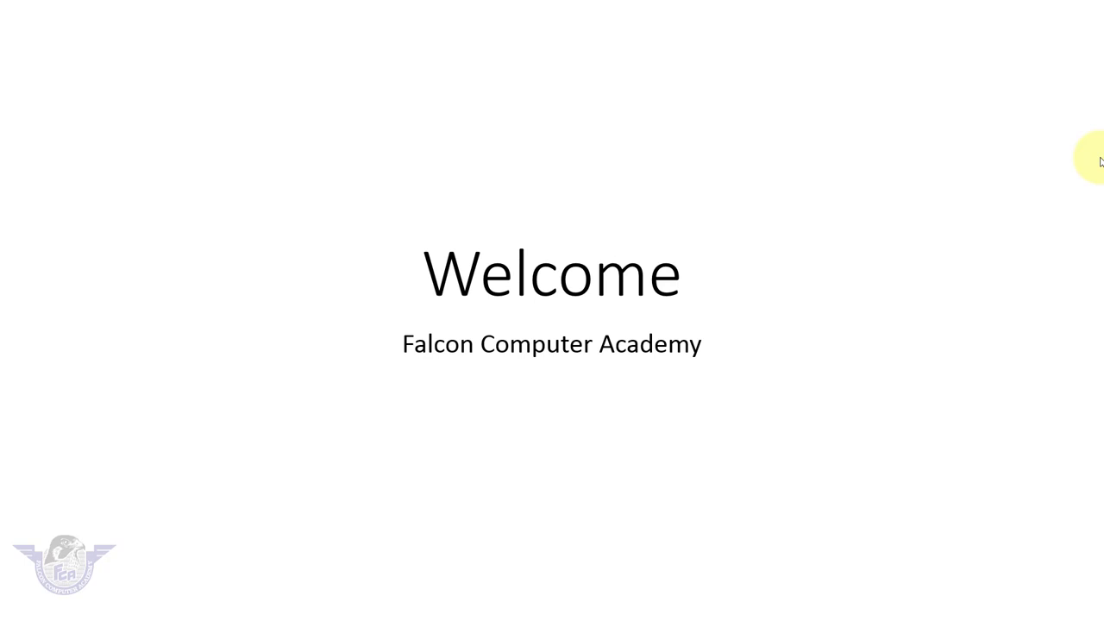
pyautogui.press('Escape')
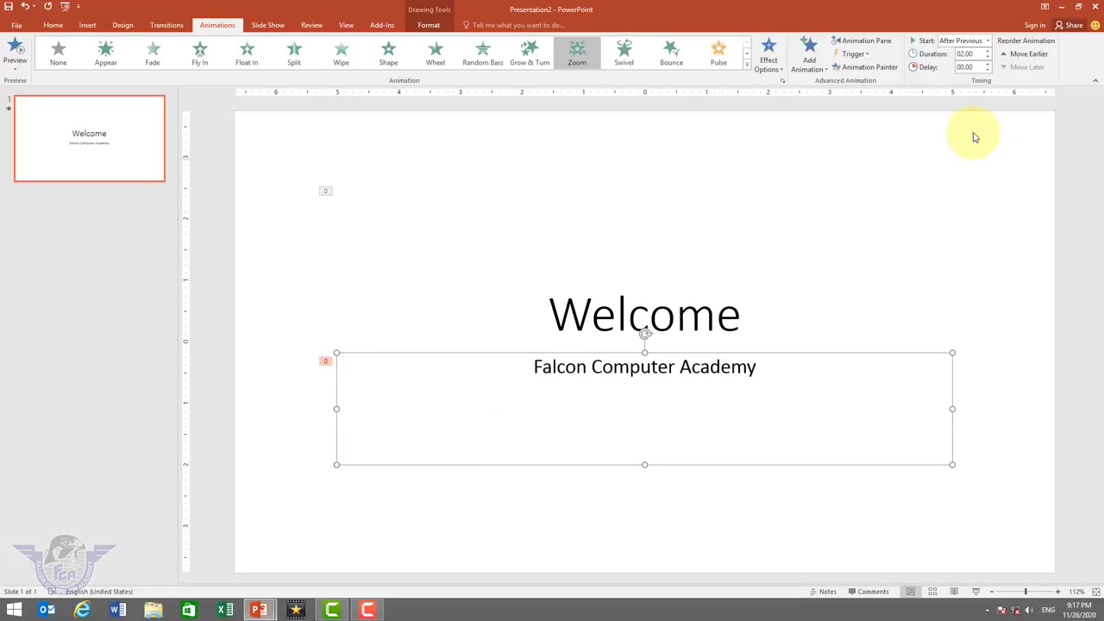
# Step: Check the Welcome title, then select the subtitle box and open the Add Animation gallery
pyautogui.click(592, 314)
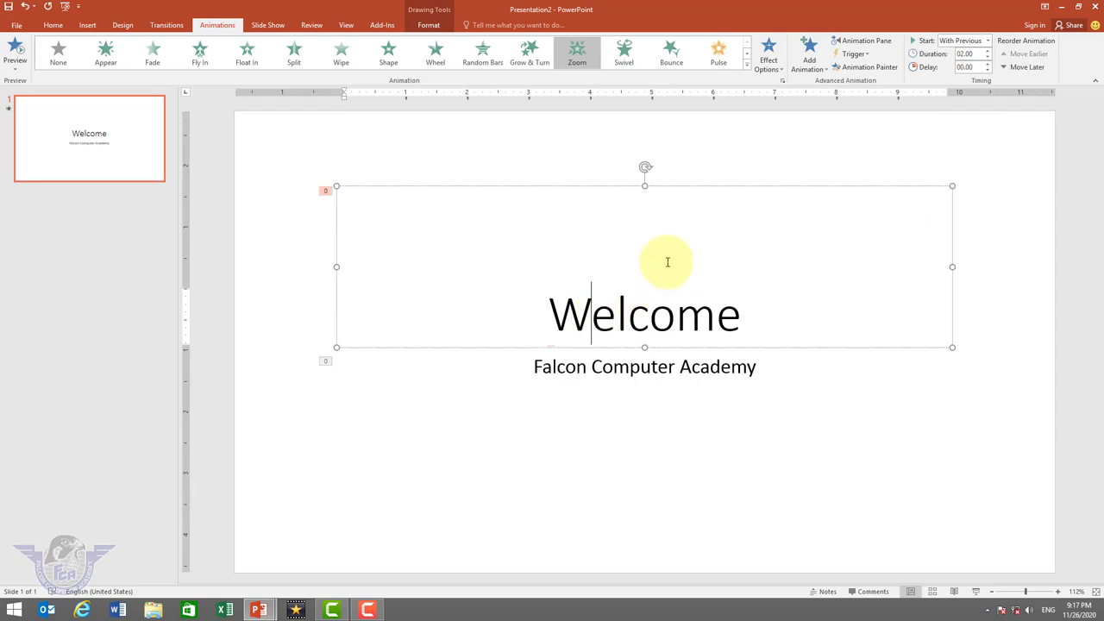
pyautogui.click(613, 369)
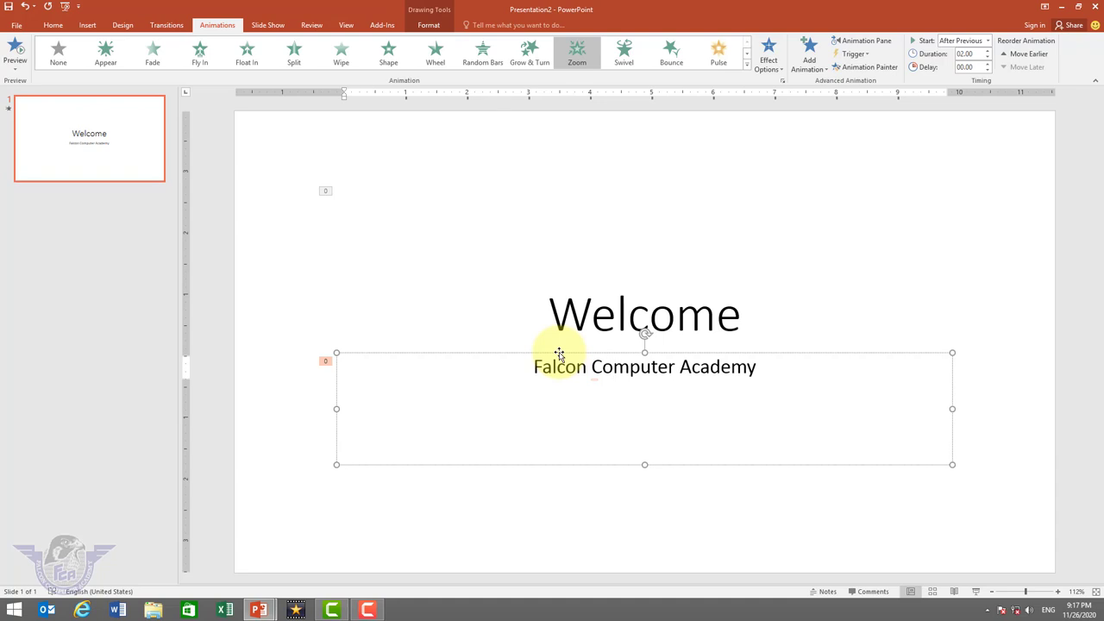
pyautogui.click(559, 353)
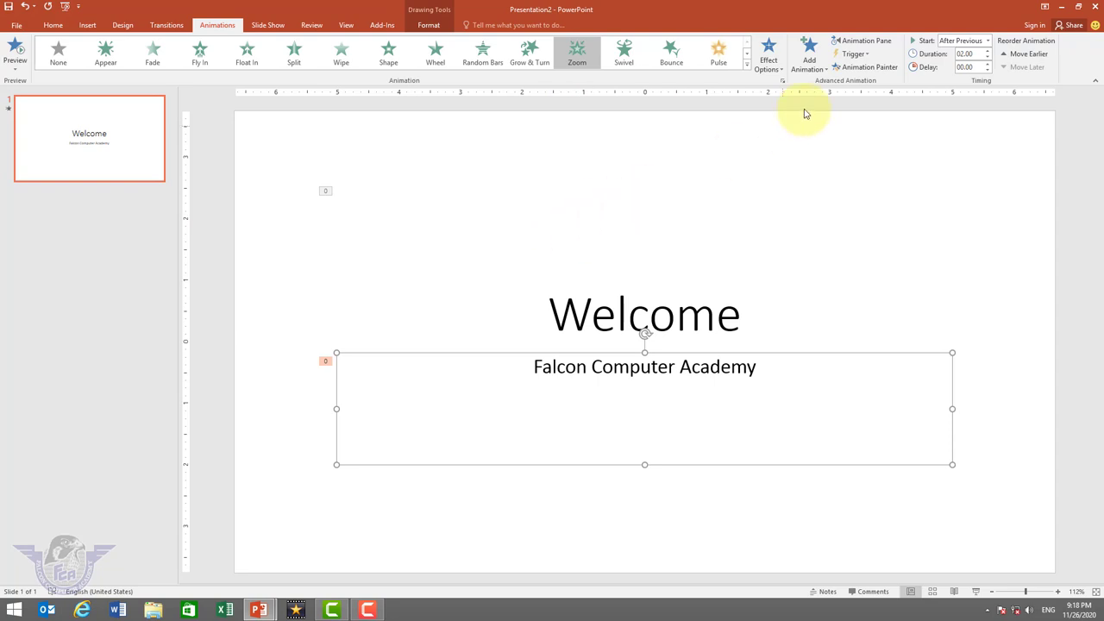
pyautogui.click(808, 52)
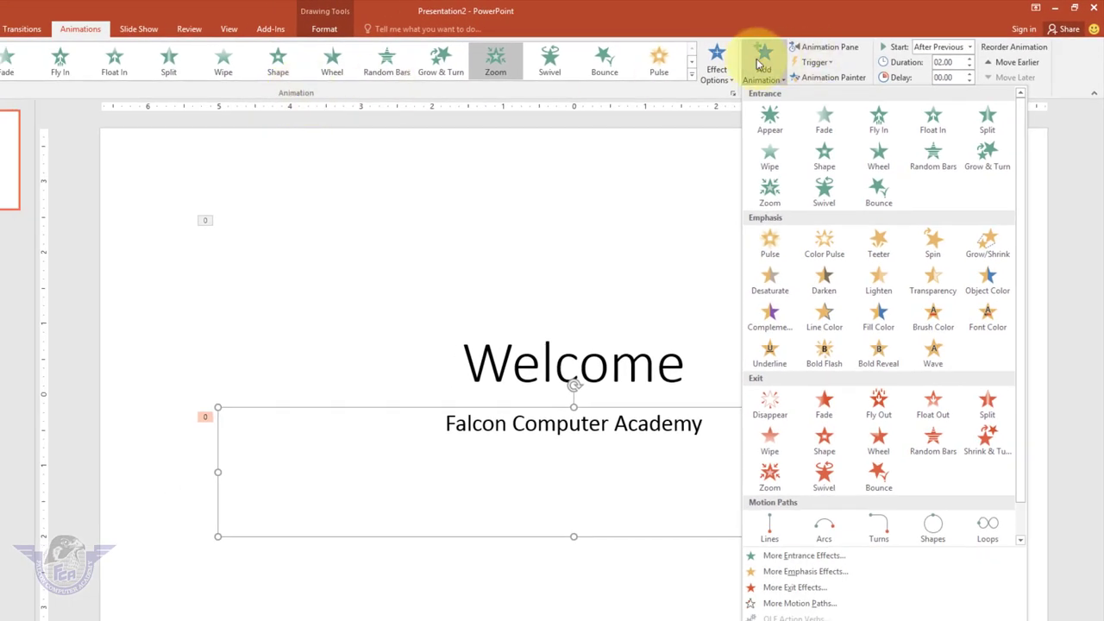
# Step: Add a Zoom exit effect to the subtitle
pyautogui.click(765, 62)
pyautogui.click(766, 64)
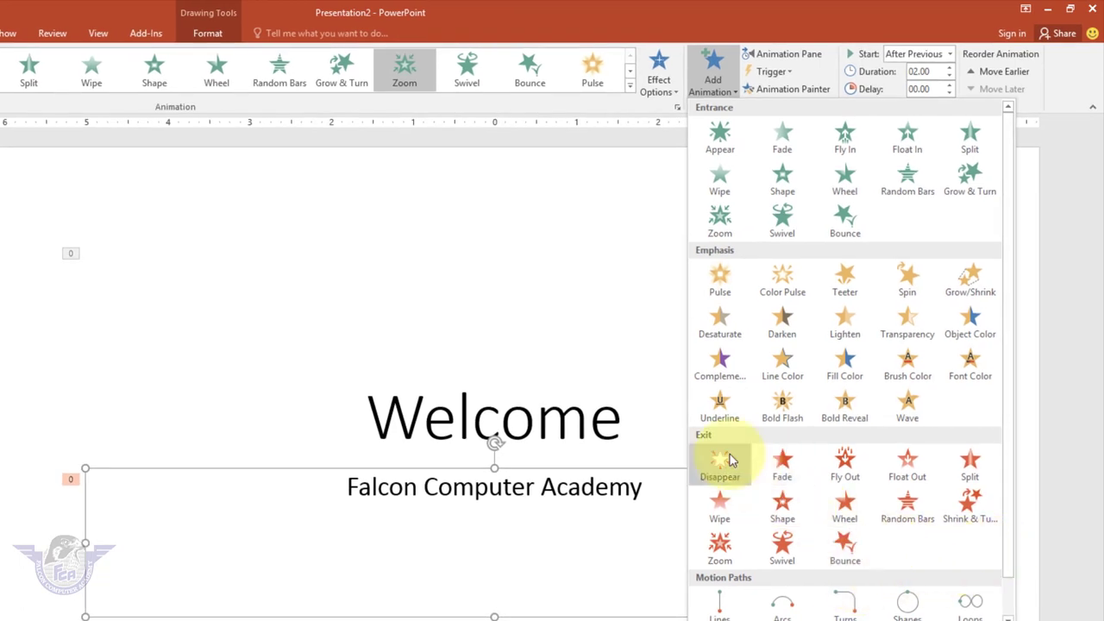
pyautogui.click(720, 546)
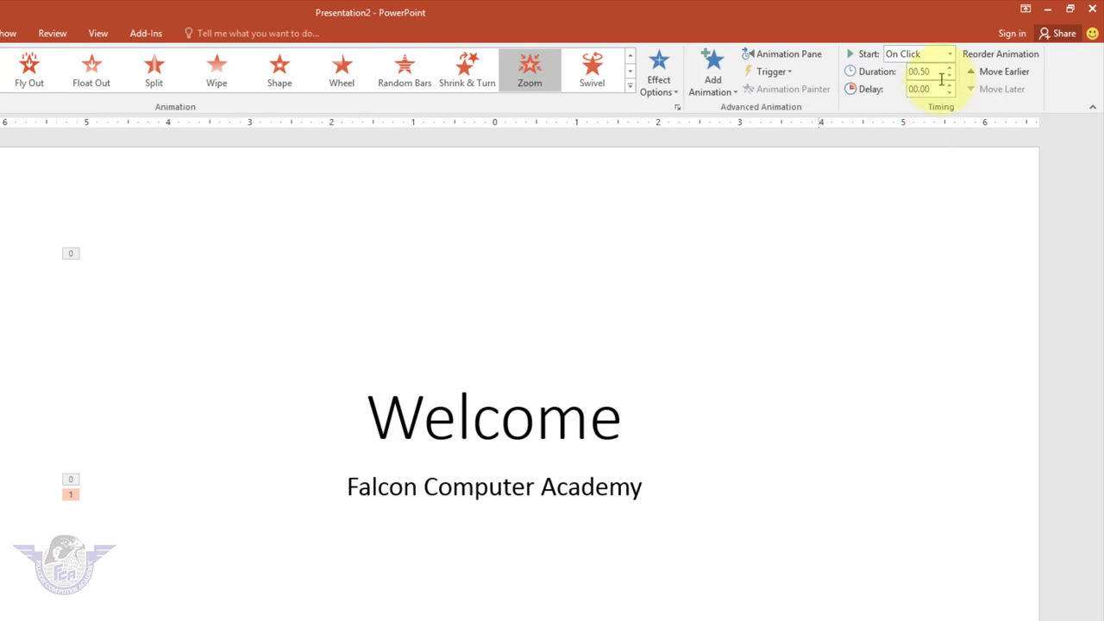
# Step: Set the subtitle's exit to After Previous with 02.00 duration and preview it
pyautogui.click(919, 55)
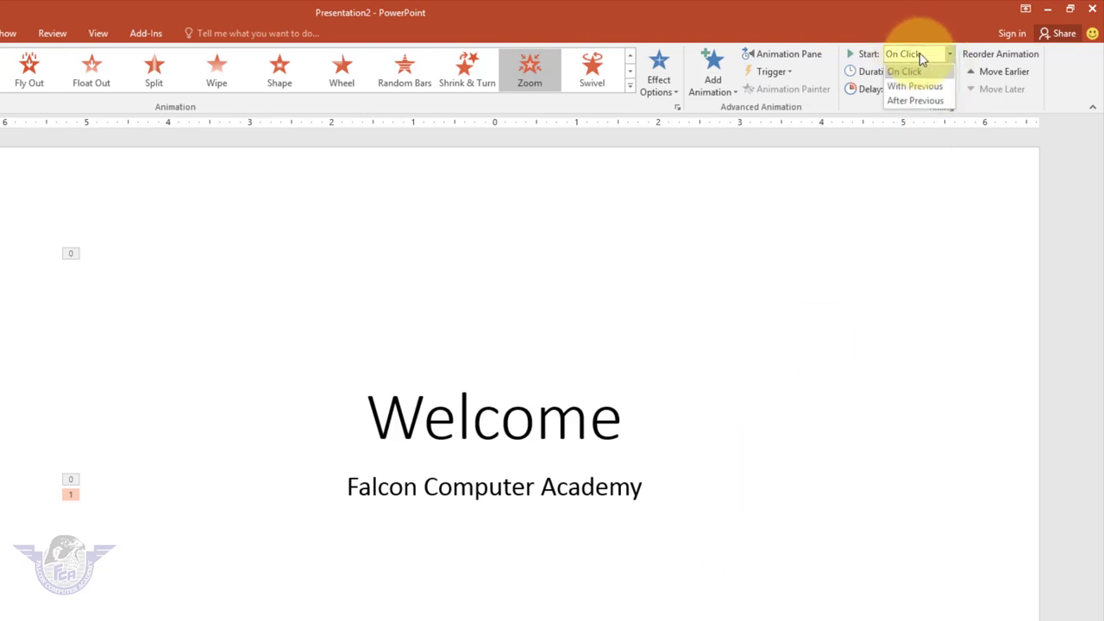
pyautogui.click(921, 102)
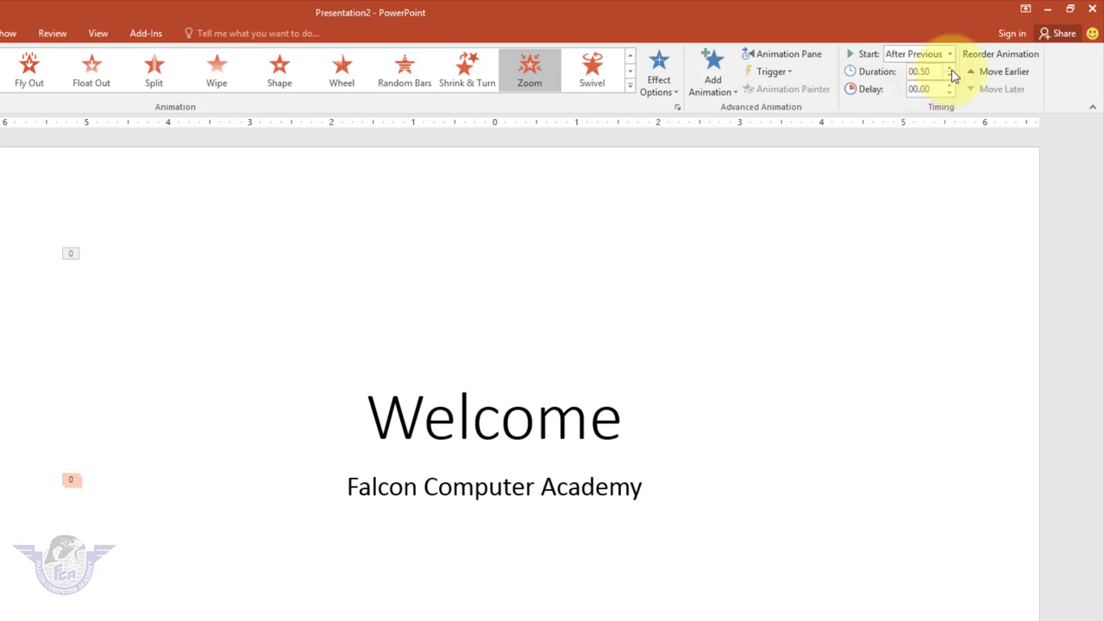
pyautogui.click(952, 69)
pyautogui.click(951, 69)
pyautogui.click(951, 69)
pyautogui.click(952, 69)
pyautogui.click(952, 69)
pyautogui.click(951, 69)
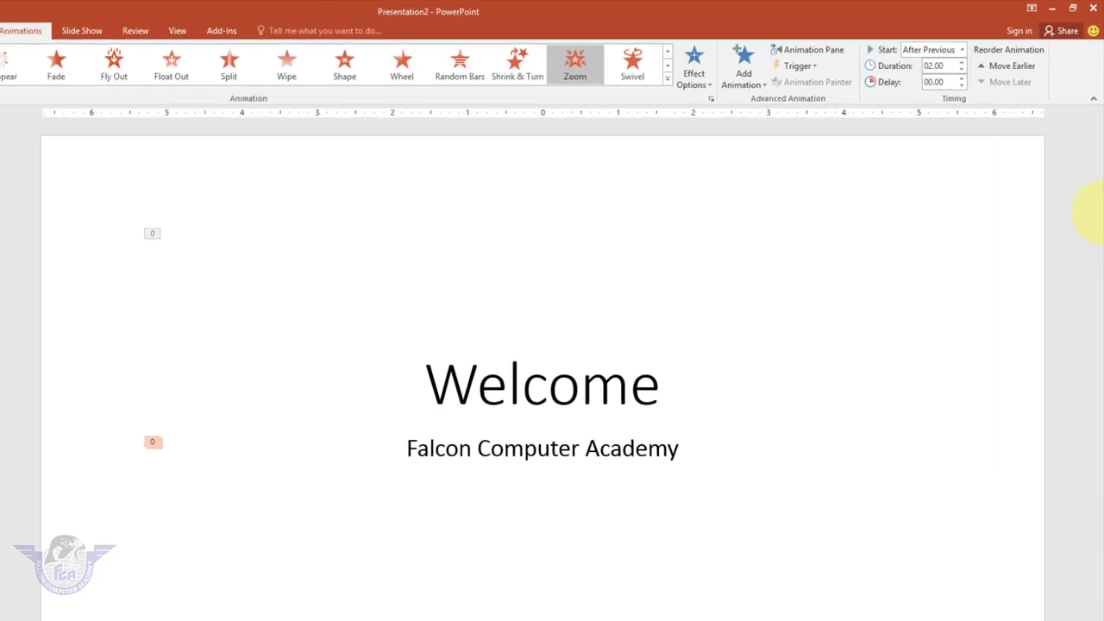
pyautogui.press('F5')
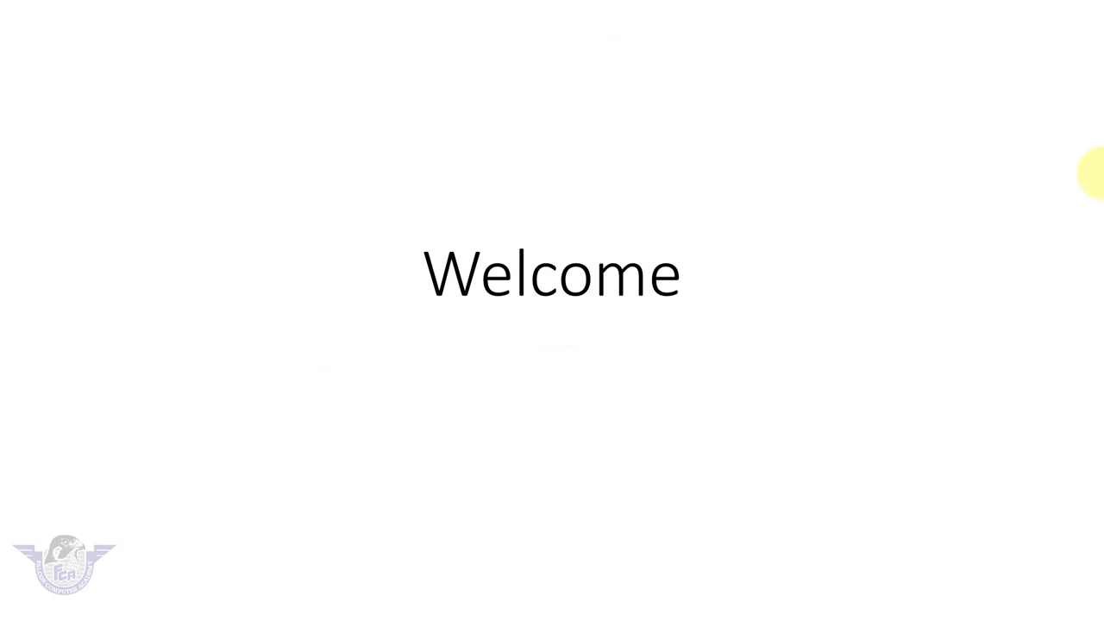
# Step: Replay the slide show, give the subtitle's Zoom exit a 02.00 delay, and preview again
pyautogui.press('Escape')
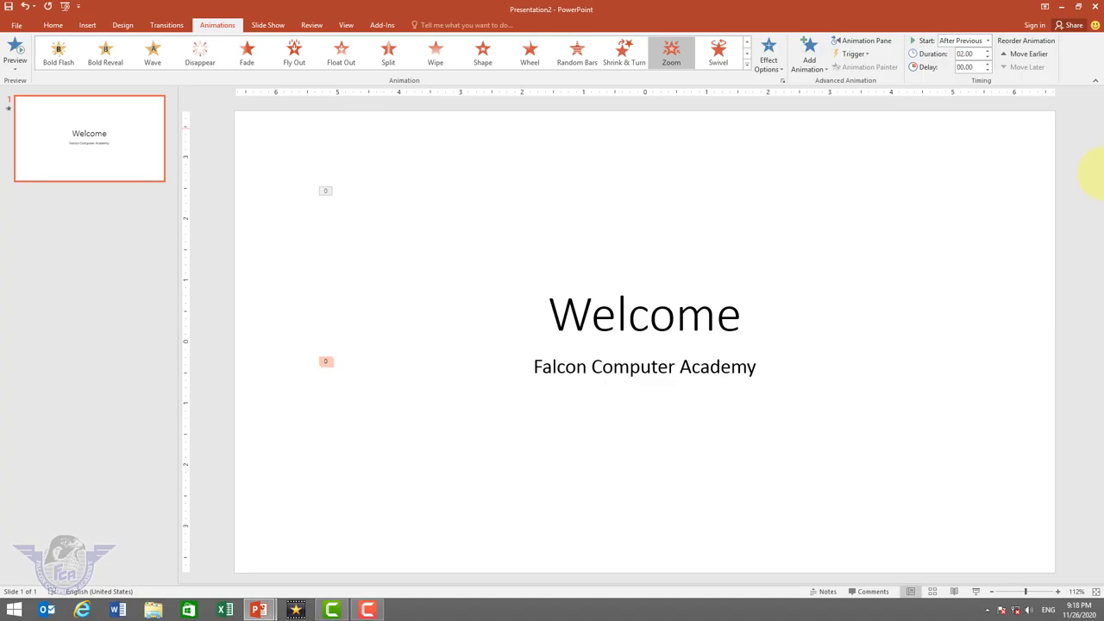
pyautogui.press('F5')
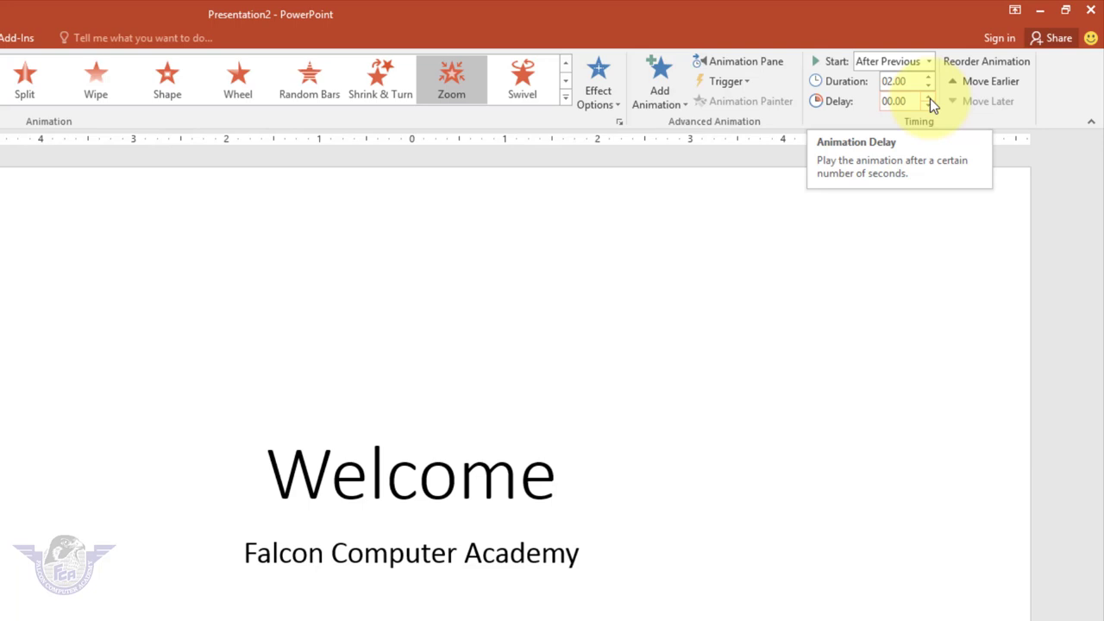
pyautogui.click(930, 98)
pyautogui.click(930, 97)
pyautogui.click(930, 98)
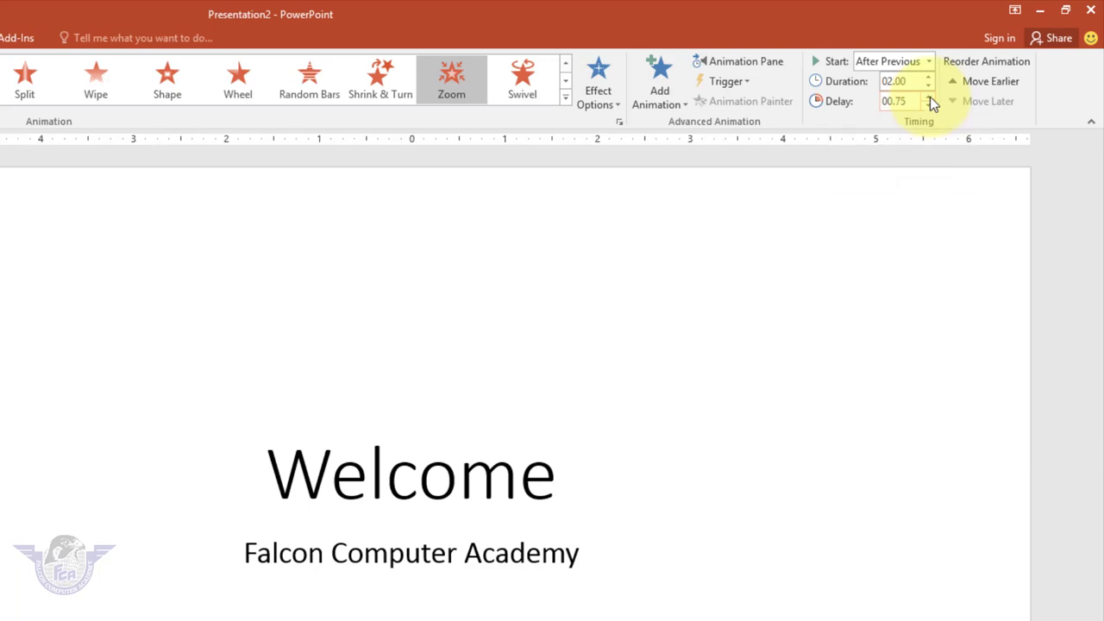
pyautogui.click(930, 97)
pyautogui.click(930, 98)
pyautogui.click(930, 97)
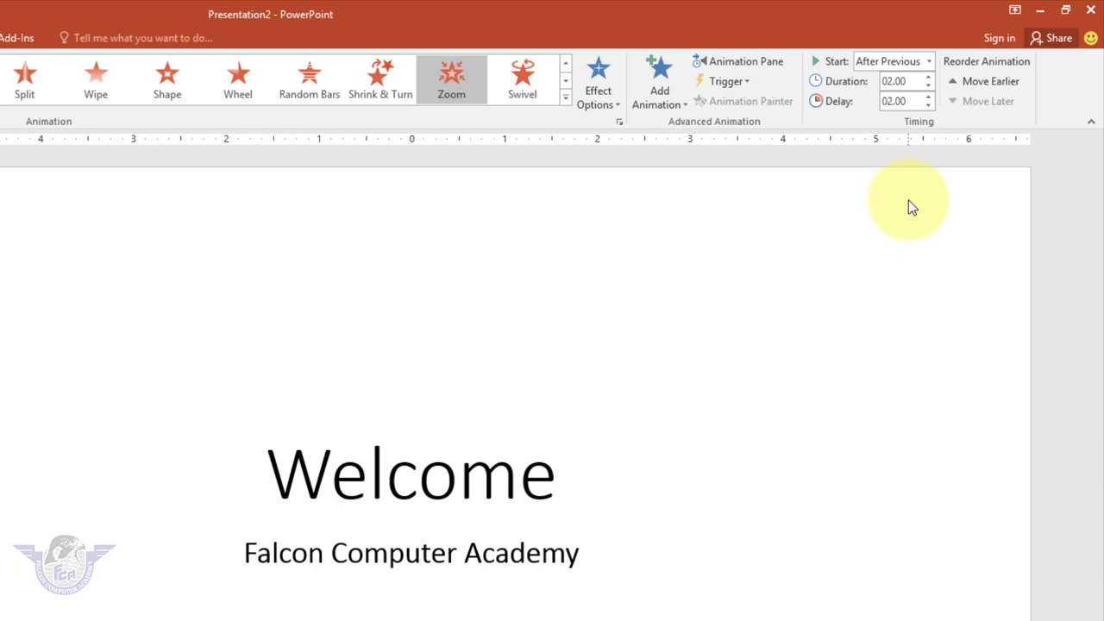
pyautogui.press('F5')
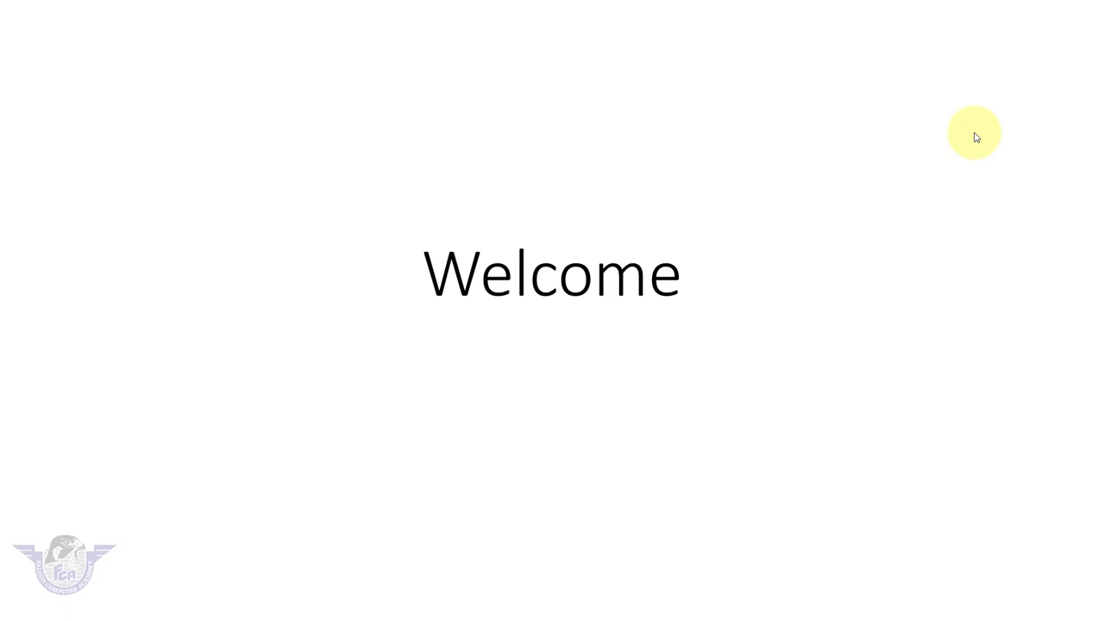
pyautogui.press('Escape')
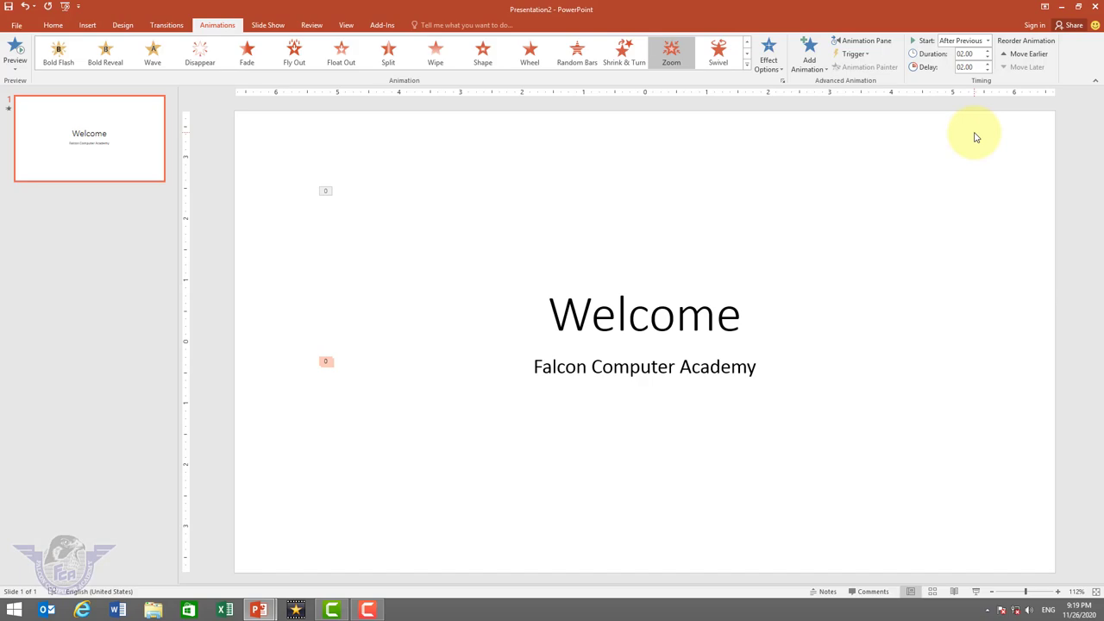
# Step: Add a Zoom exit effect to the Welcome title
pyautogui.click(630, 310)
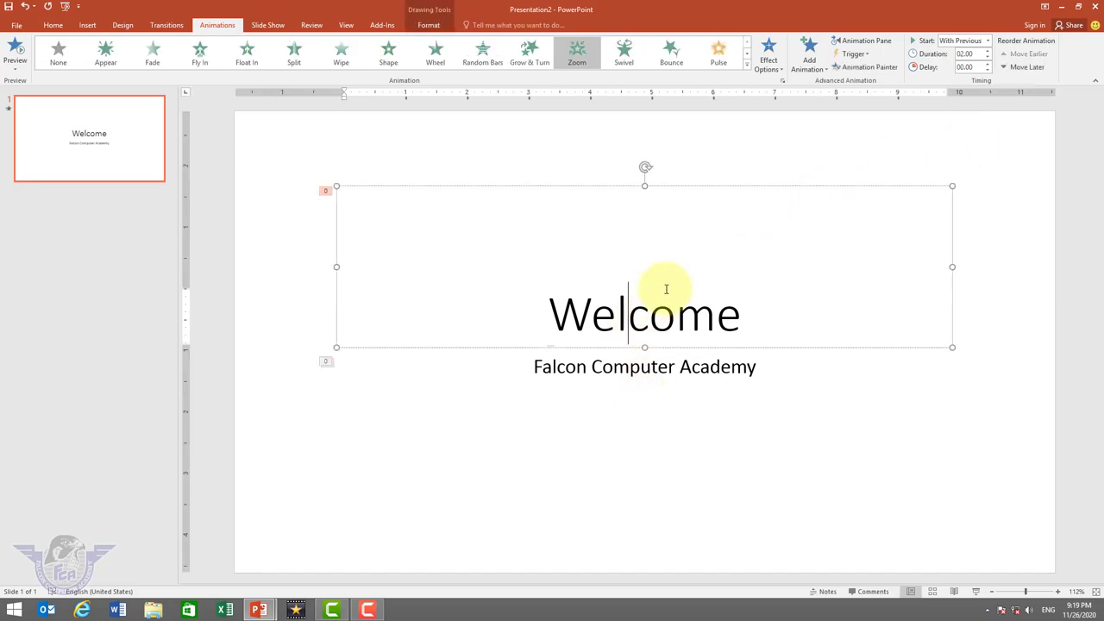
pyautogui.click(714, 185)
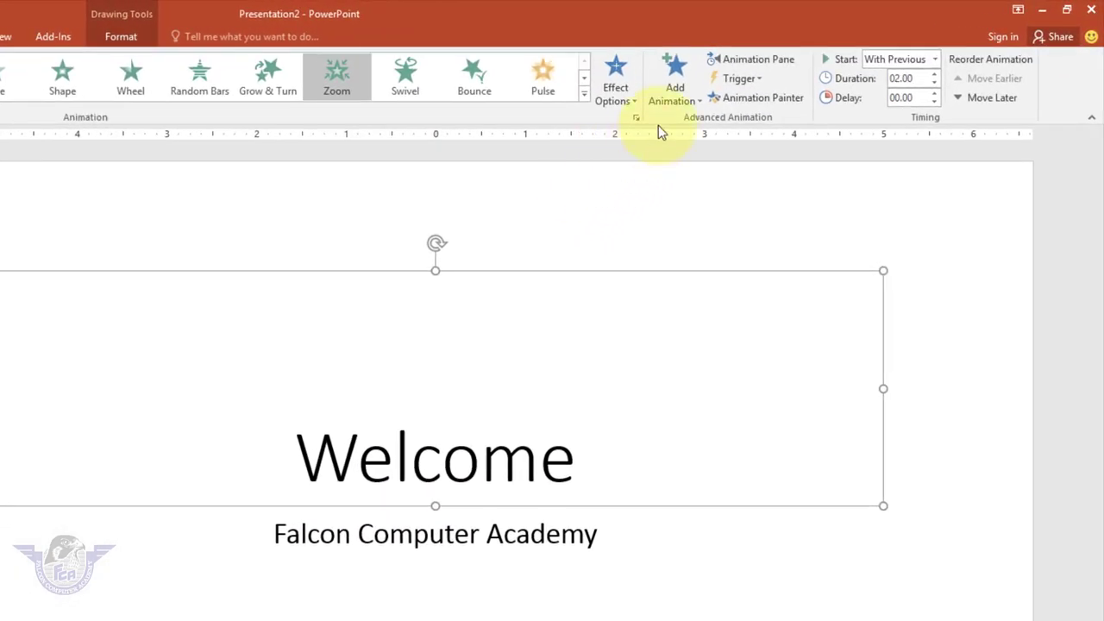
pyautogui.click(678, 86)
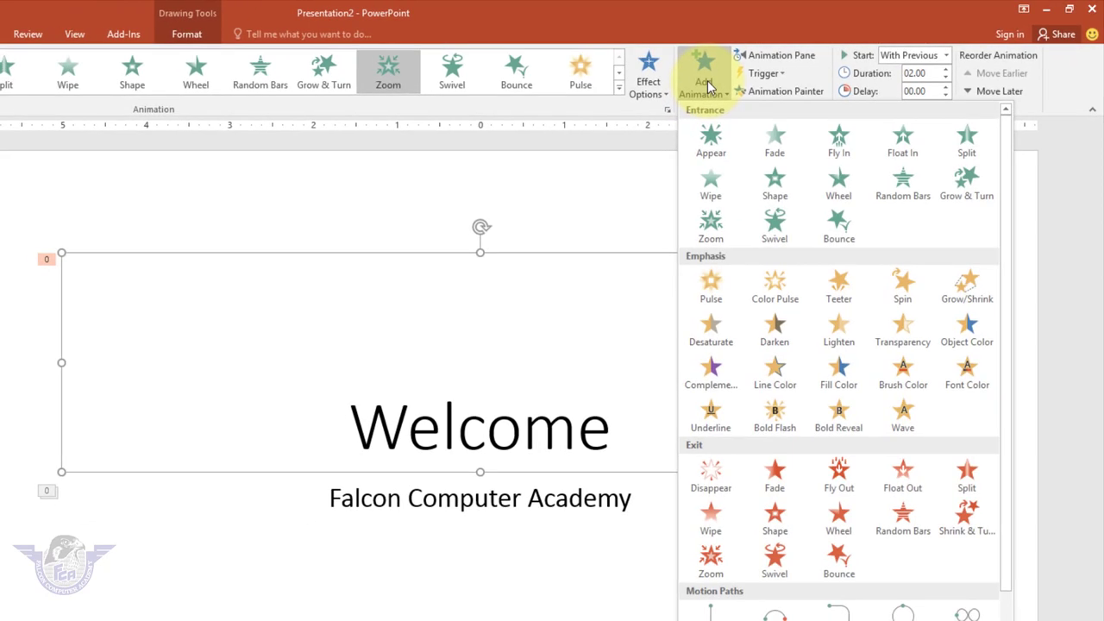
pyautogui.click(713, 561)
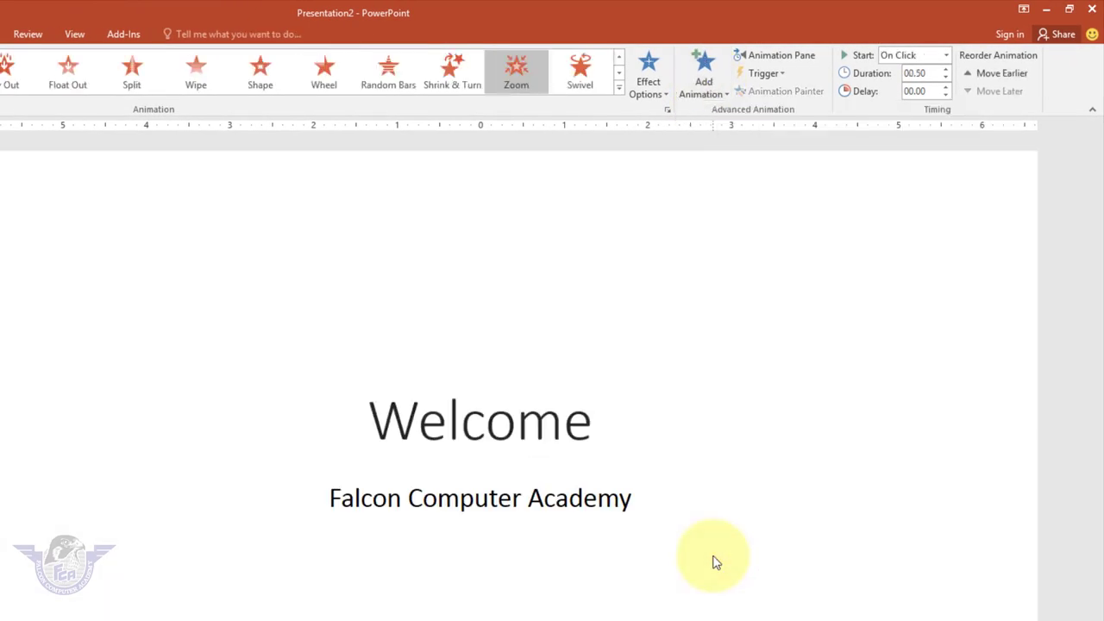
# Step: Set the title exit to After Previous, 02.00 duration, 01.00 delay, and preview it
pyautogui.click(897, 55)
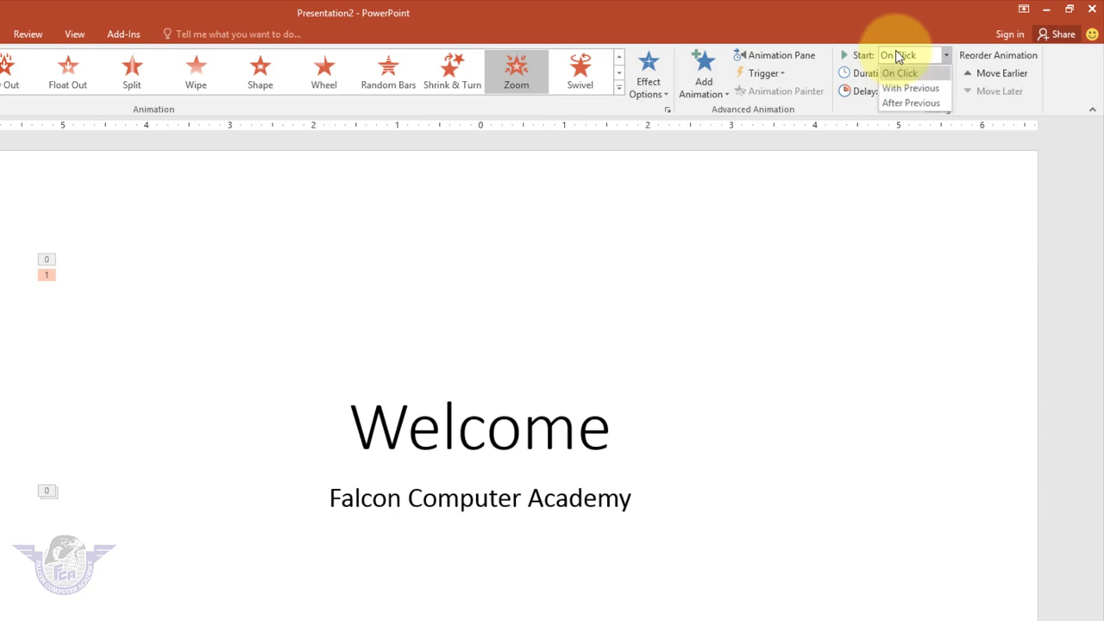
pyautogui.click(910, 102)
pyautogui.click(946, 73)
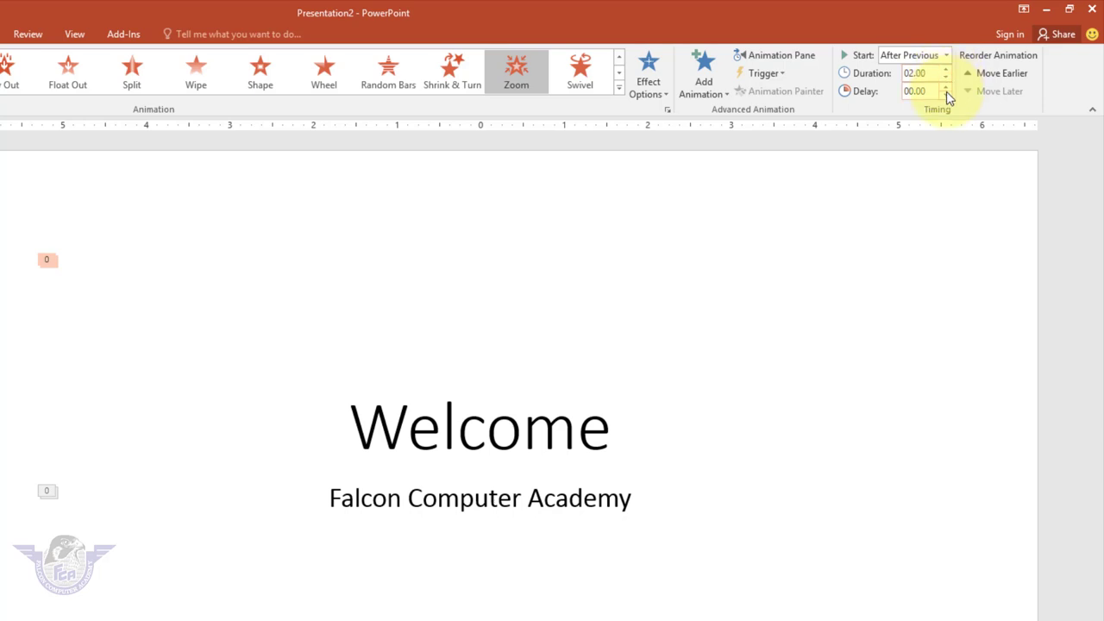
pyautogui.click(947, 87)
pyautogui.click(946, 87)
pyautogui.click(946, 87)
pyautogui.press('F5')
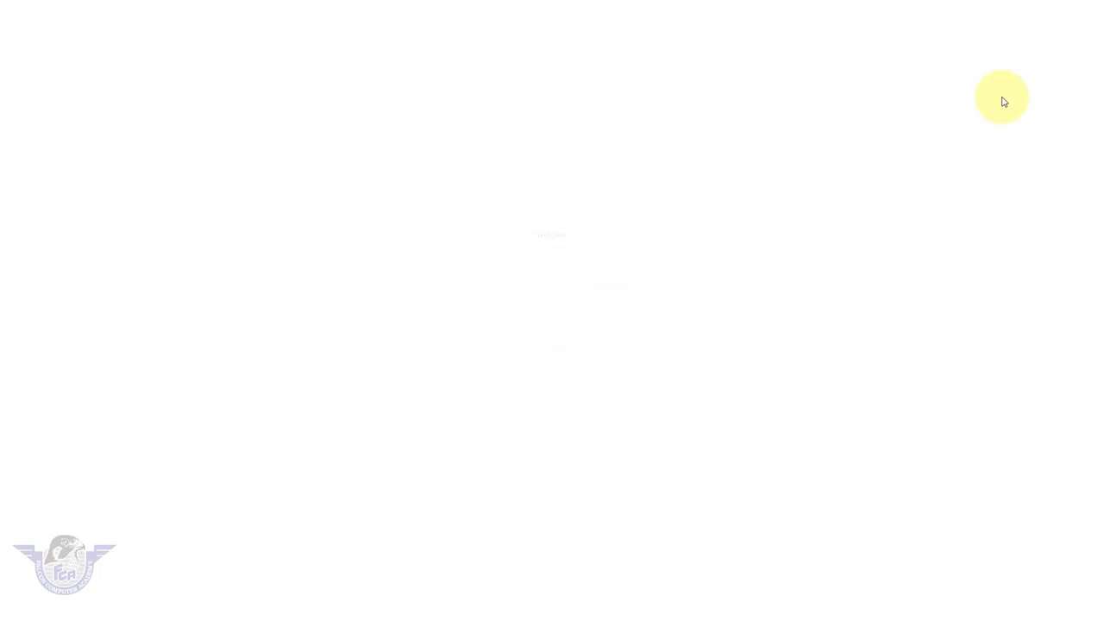
pyautogui.press('Escape')
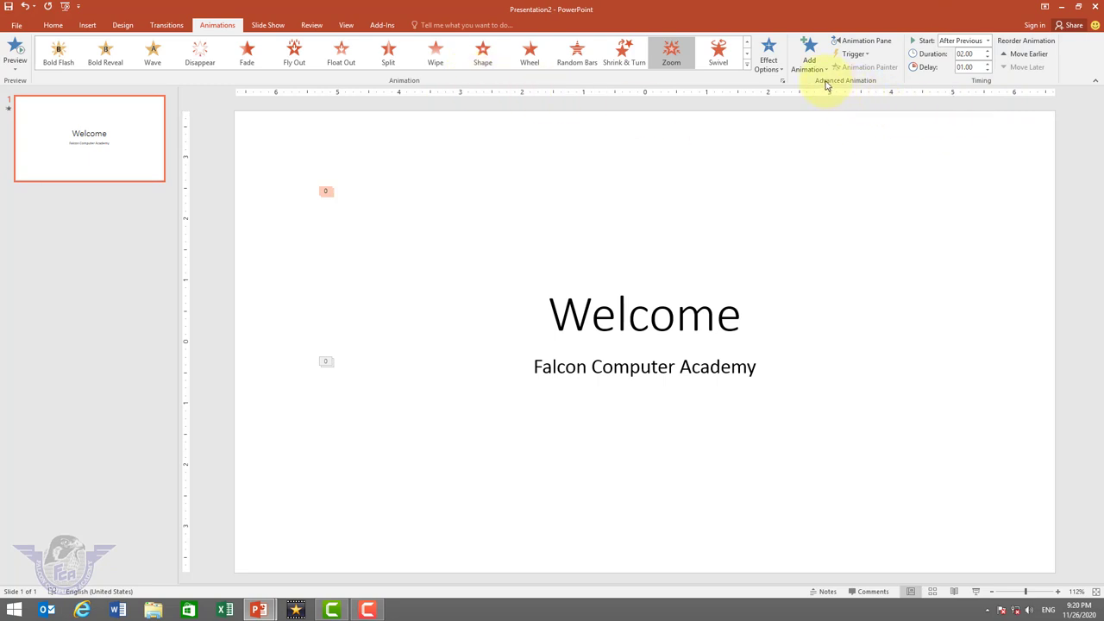
# Step: Look at the Welcome title's sequence options without changing them
pyautogui.click(716, 315)
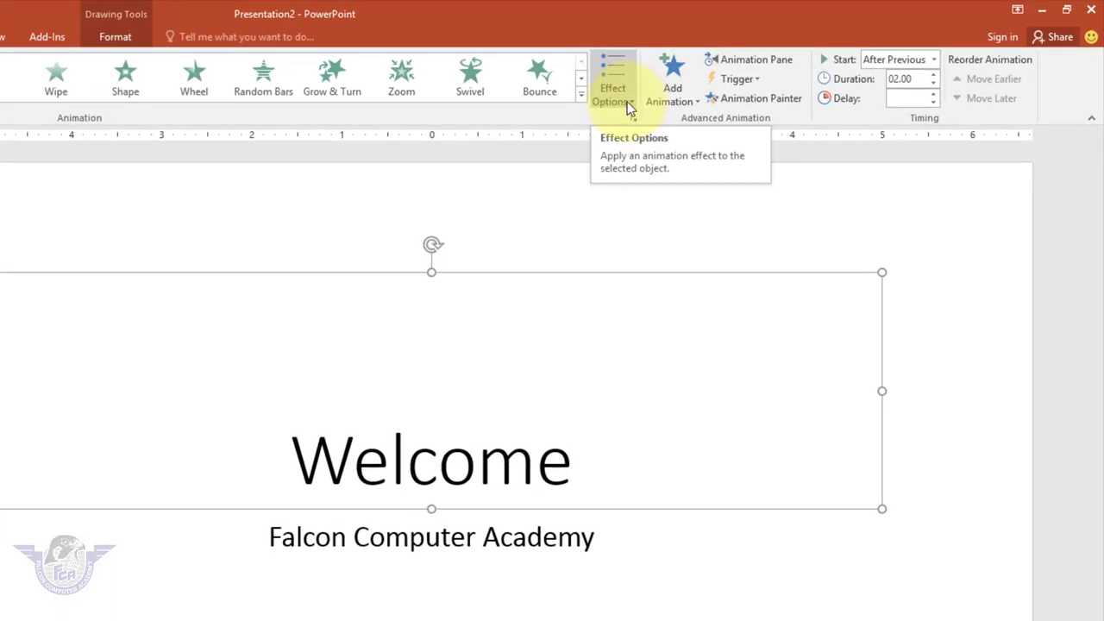
pyautogui.click(626, 103)
pyautogui.click(624, 102)
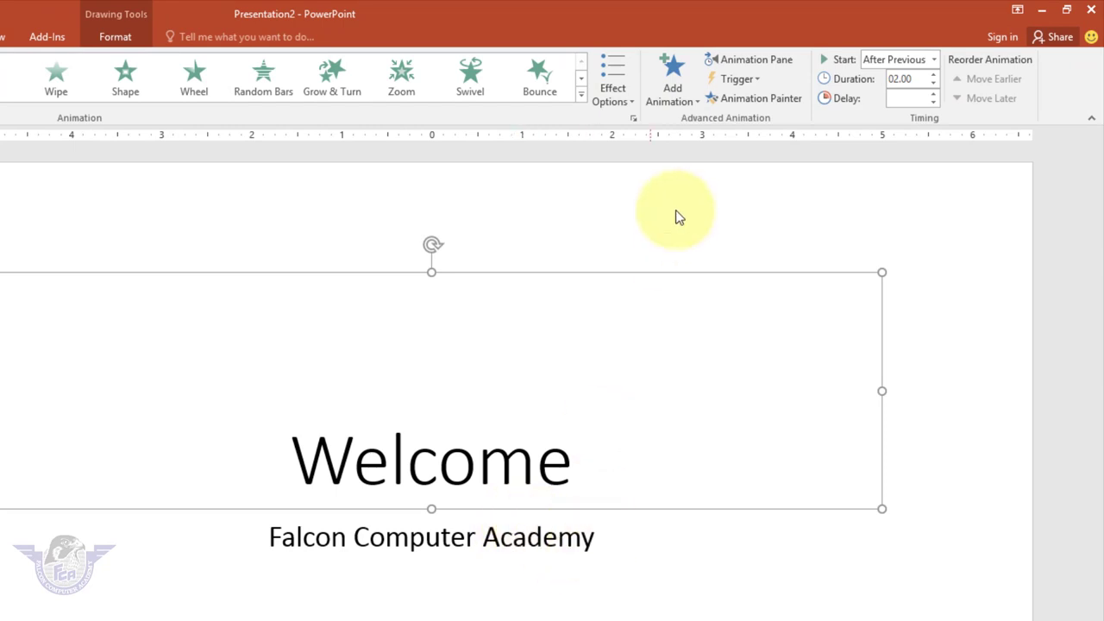
pyautogui.click(662, 175)
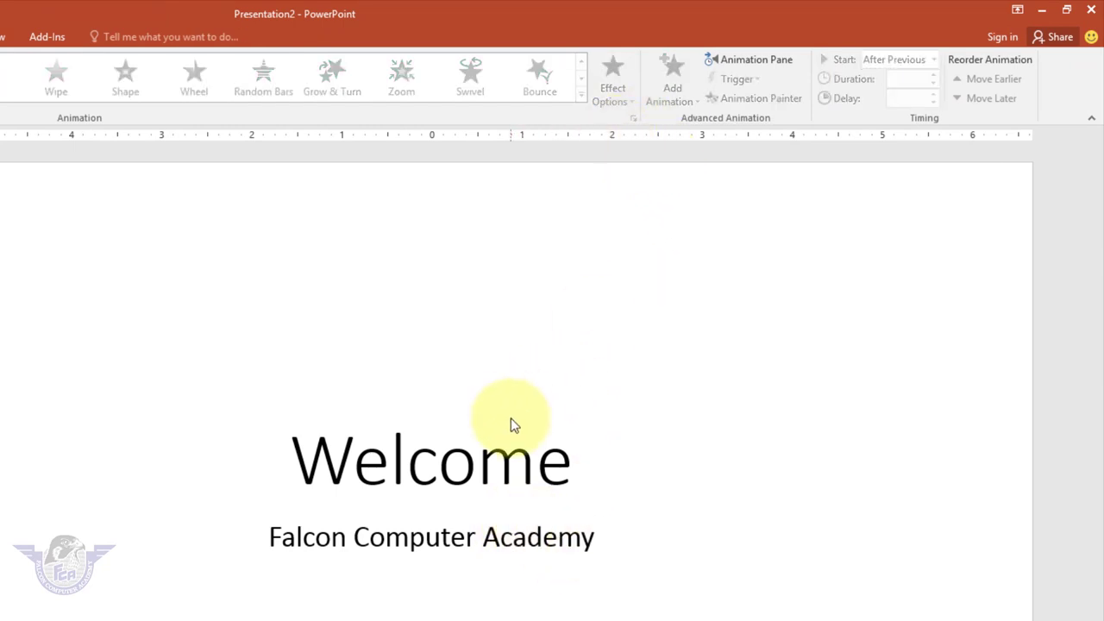
# Step: Set the Falcon Computer Academy subtitle's Effect Options sequence to All at Once
pyautogui.click(537, 517)
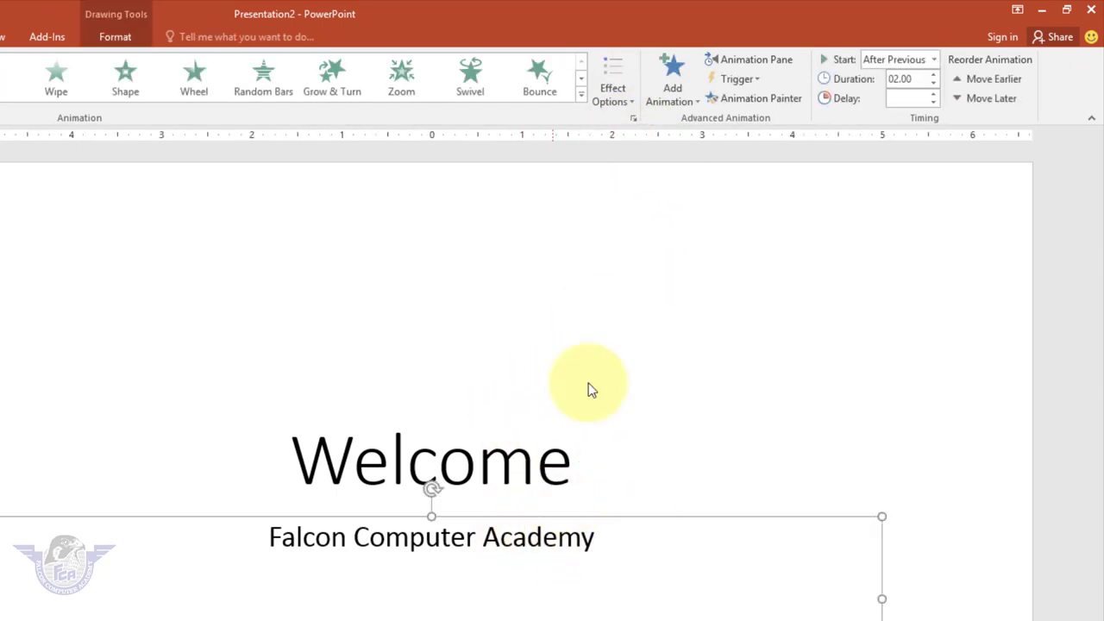
pyautogui.click(619, 83)
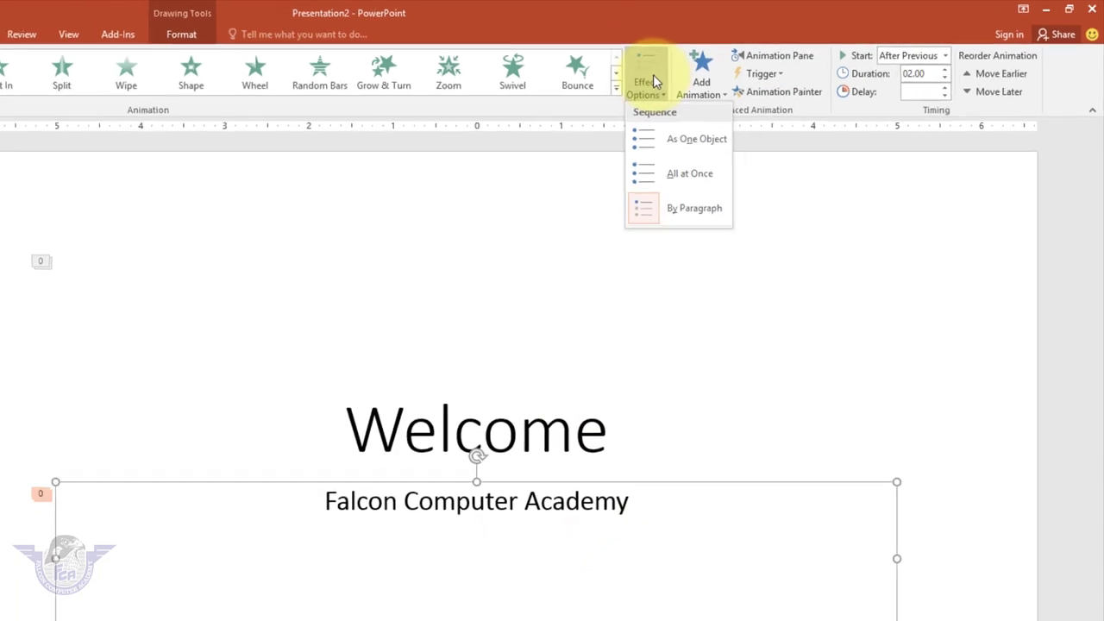
pyautogui.click(694, 140)
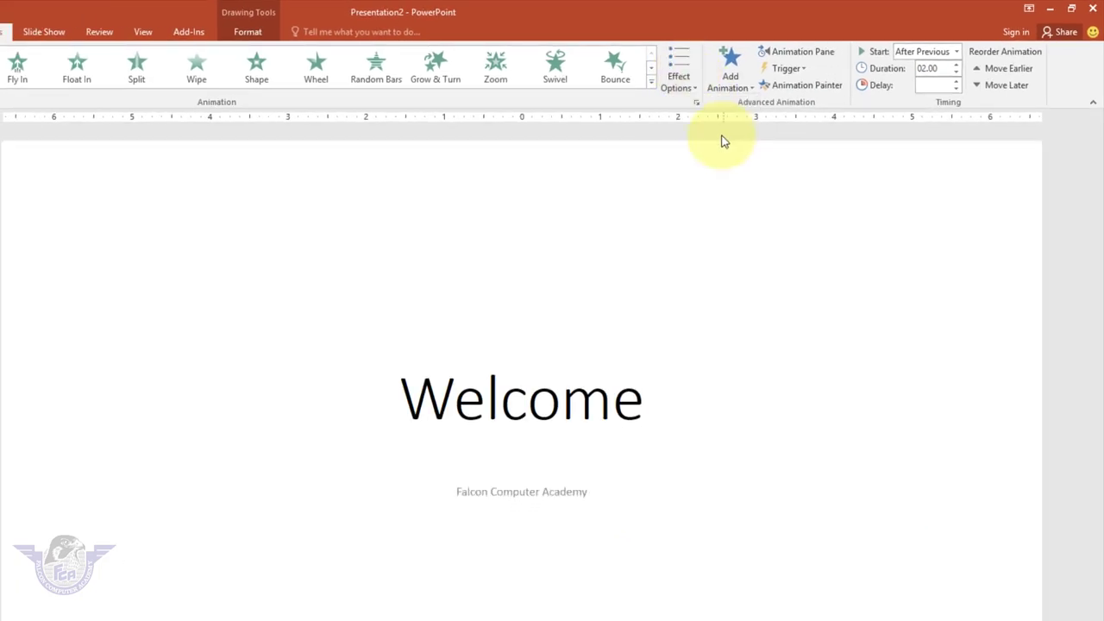
pyautogui.click(679, 69)
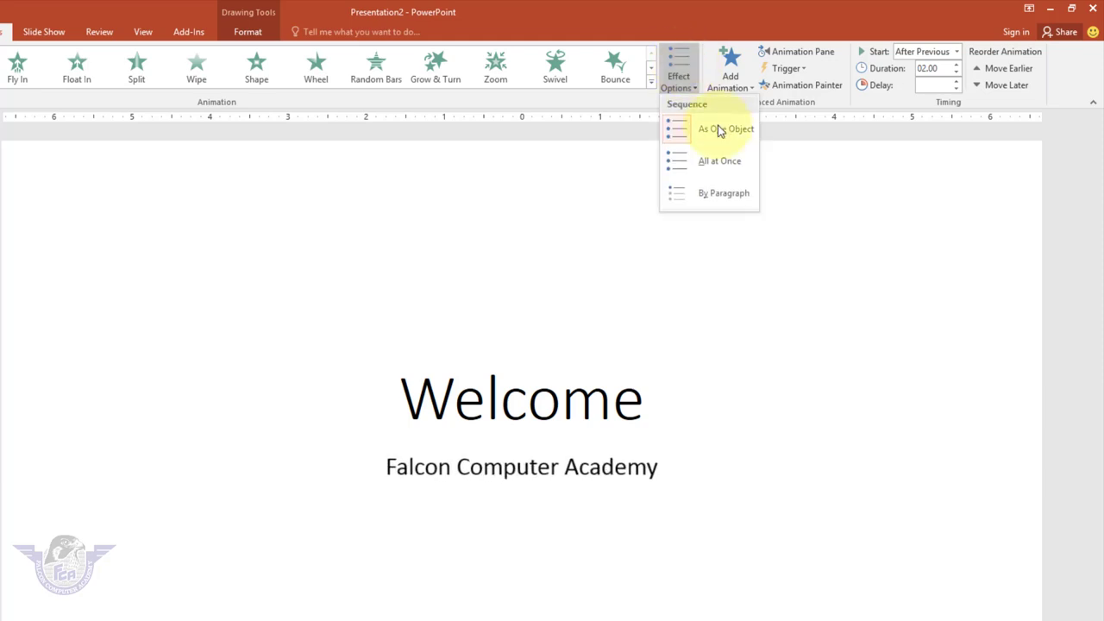
pyautogui.click(710, 164)
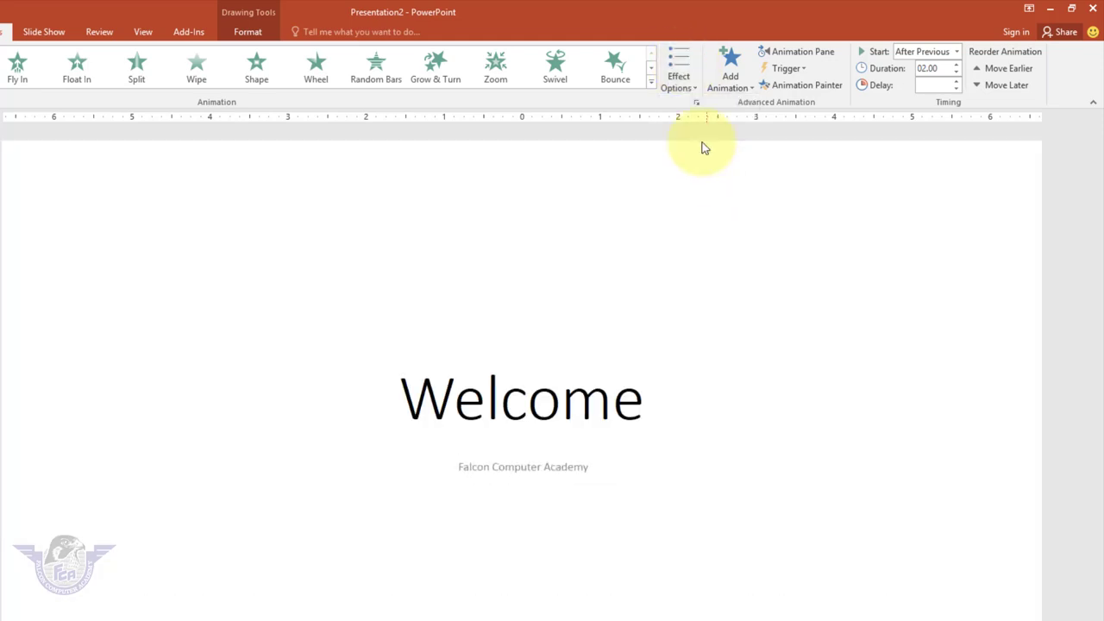
pyautogui.click(681, 80)
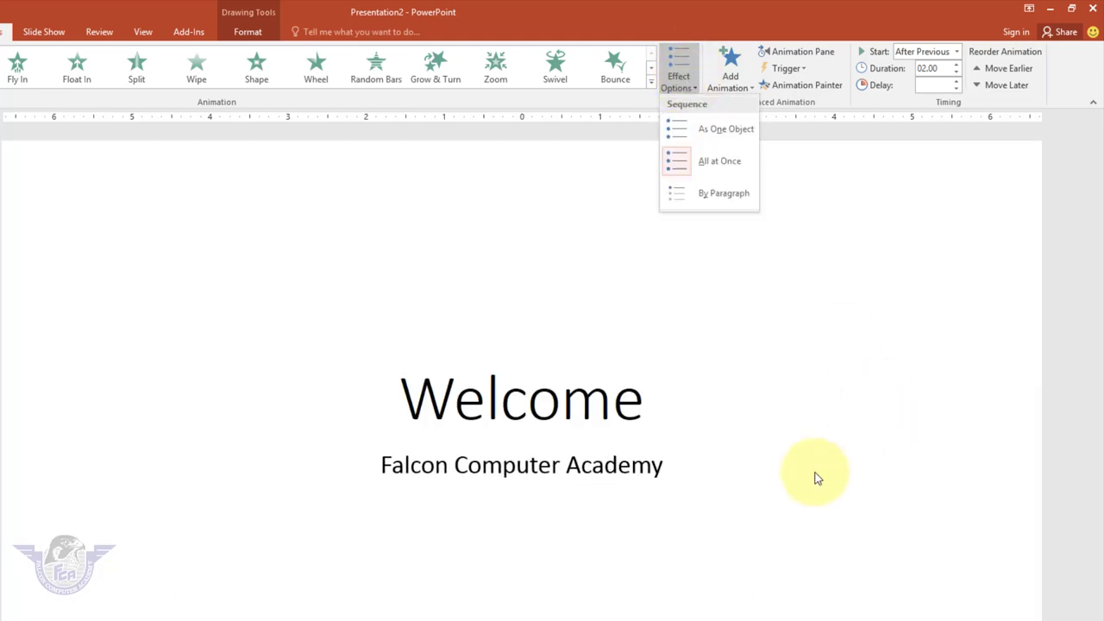
# Step: Place the text cursor after 'Academy' in the subtitle box
pyautogui.click(649, 465)
pyautogui.click(663, 467)
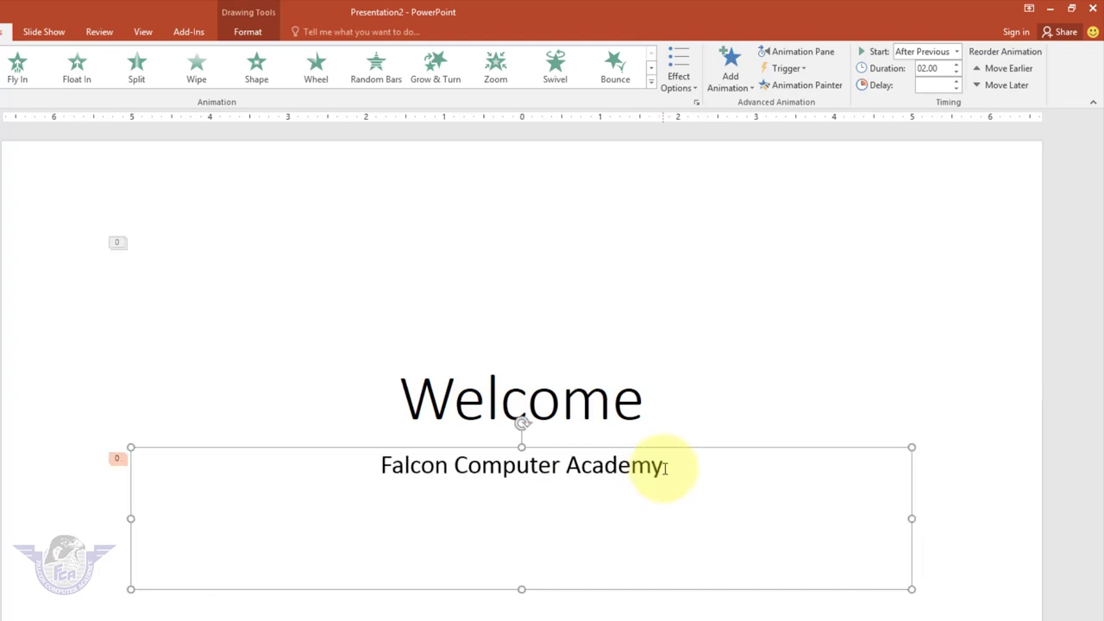
pyautogui.click(665, 468)
# Step: Add 'Office management' as a second subtitle line and animate the subtitle By Paragraph
pyautogui.press('Return')
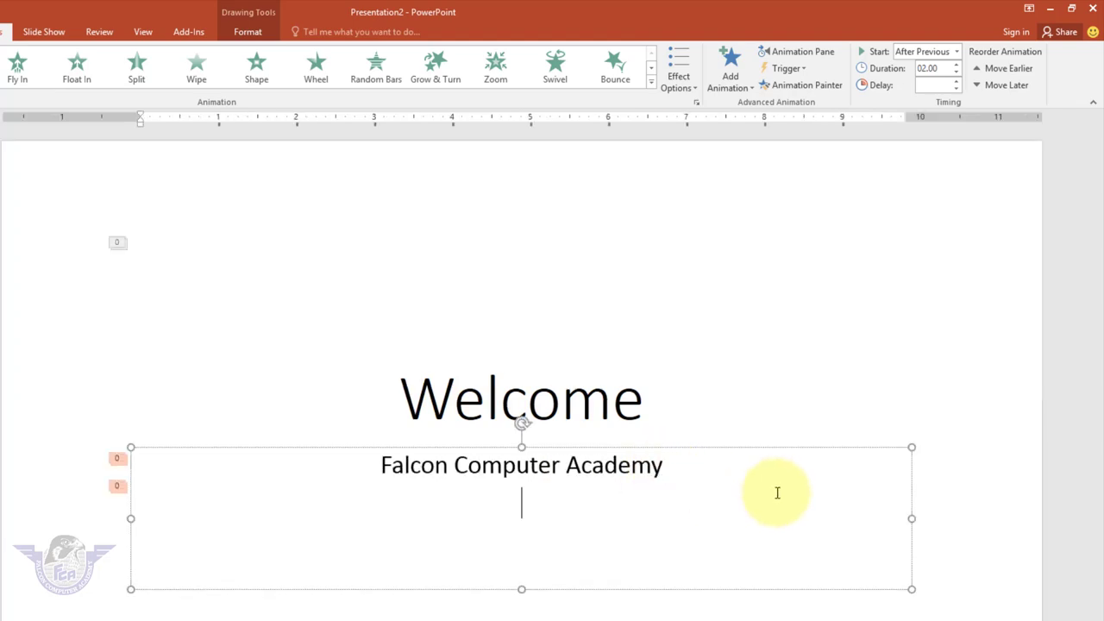
pyautogui.write('Office manageme')
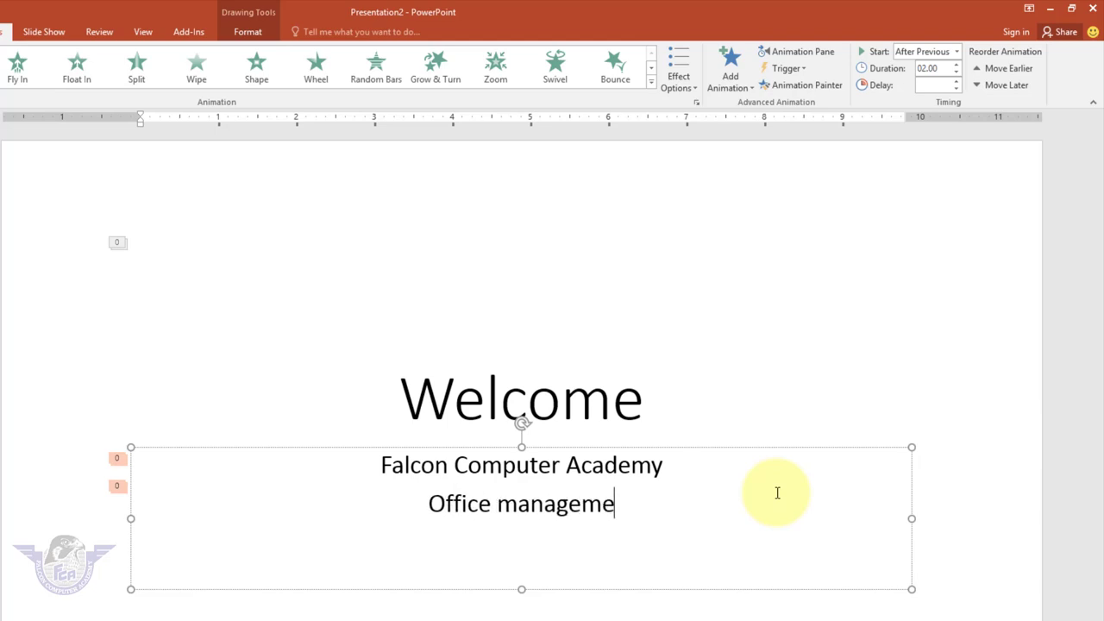
pyautogui.write('nt')
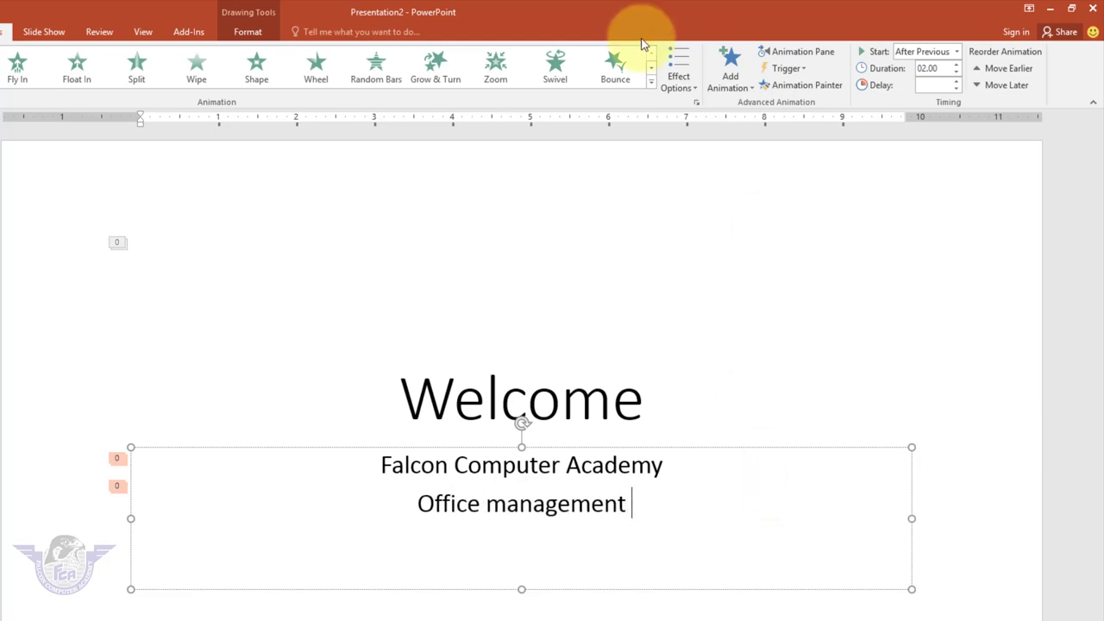
pyautogui.click(679, 74)
pyautogui.click(700, 192)
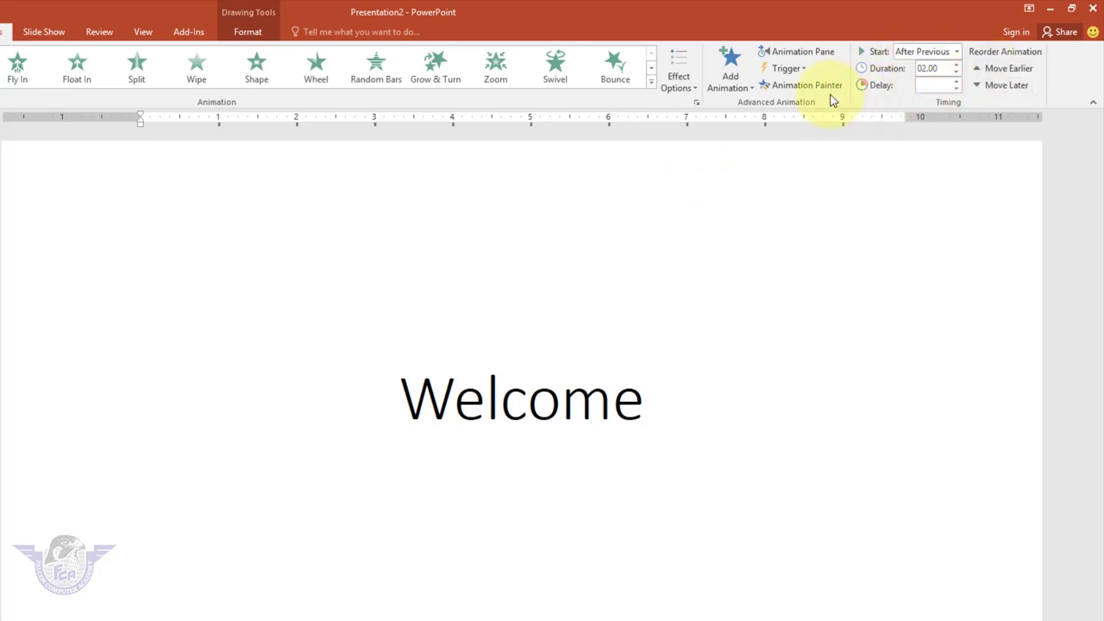
# Step: Show the Animation Pane and check each title and subtitle entrance and exit timing
pyautogui.click(811, 53)
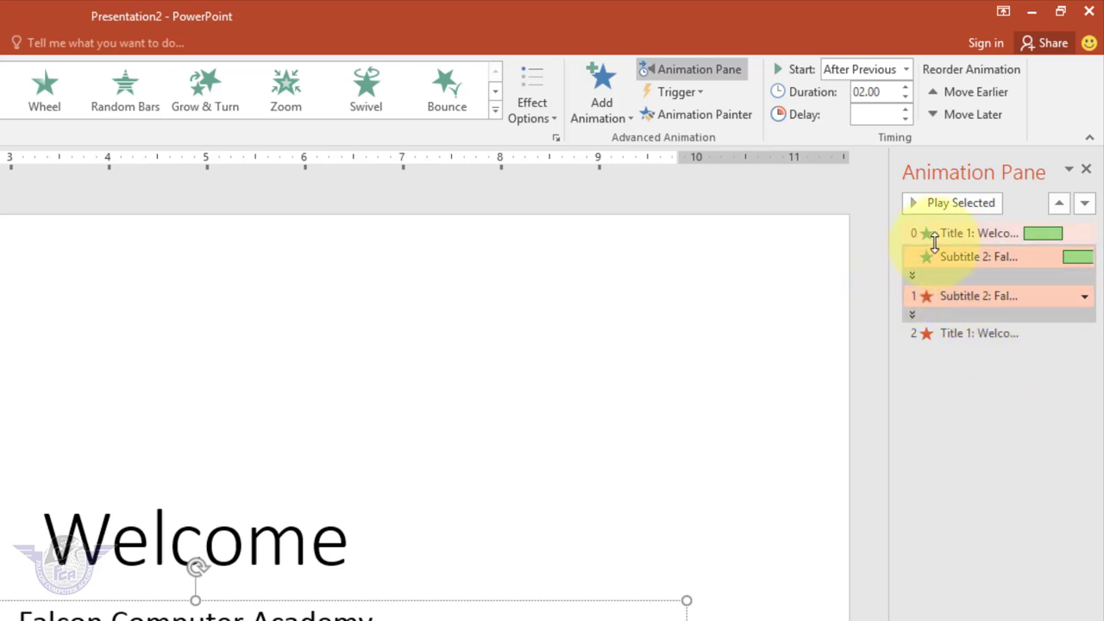
pyautogui.moveTo(935, 243); pyautogui.dragTo(936, 247)
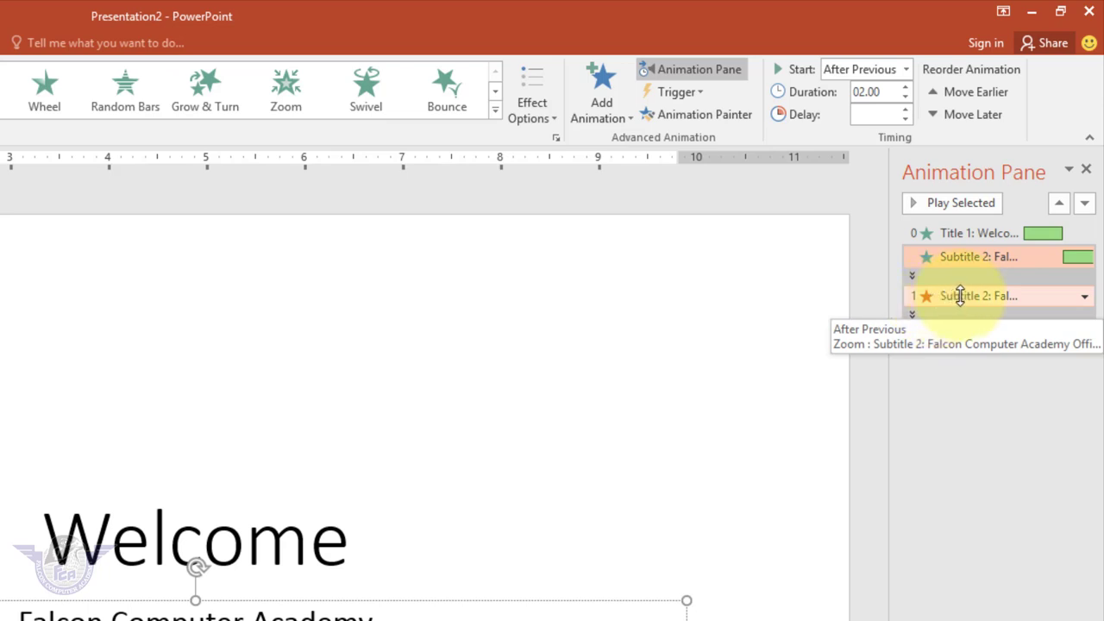
pyautogui.click(960, 295)
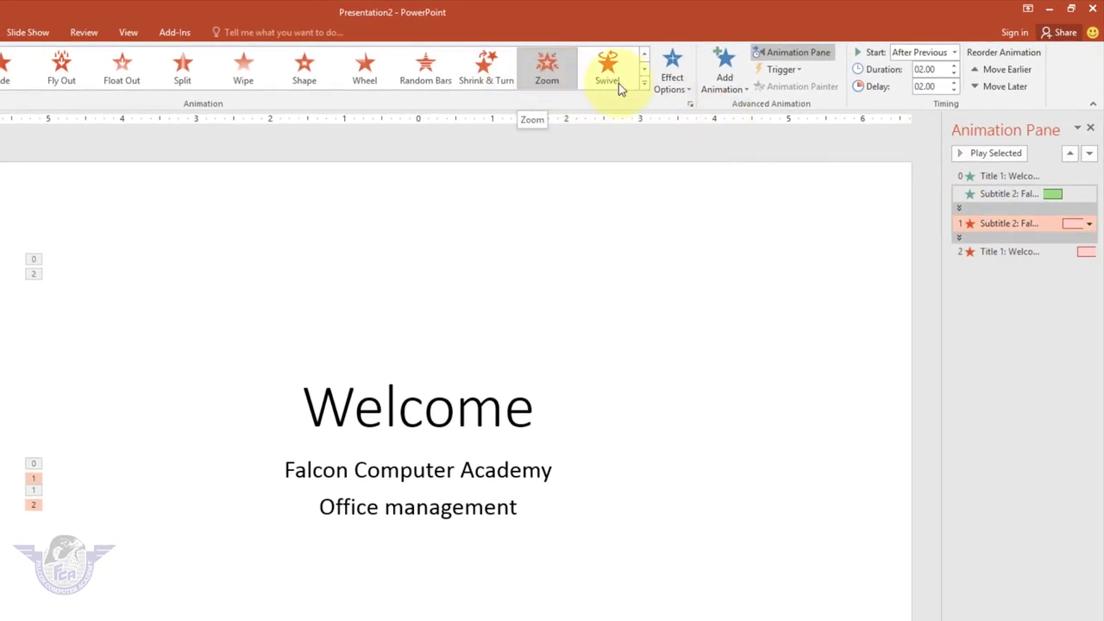
pyautogui.click(1022, 252)
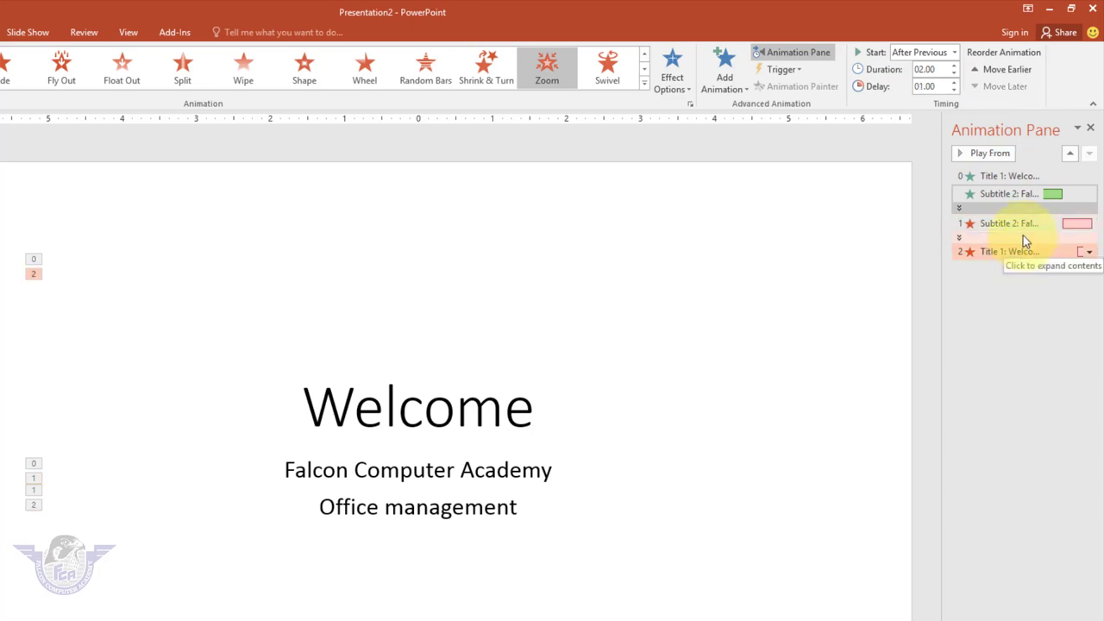
pyautogui.click(1024, 224)
pyautogui.click(1008, 192)
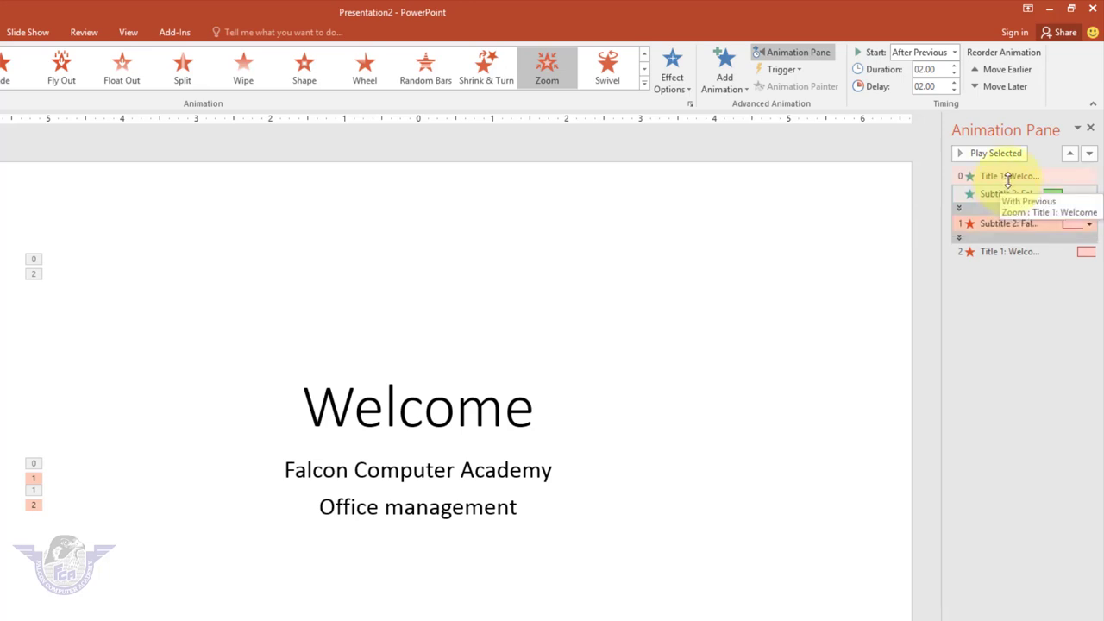
pyautogui.click(1009, 177)
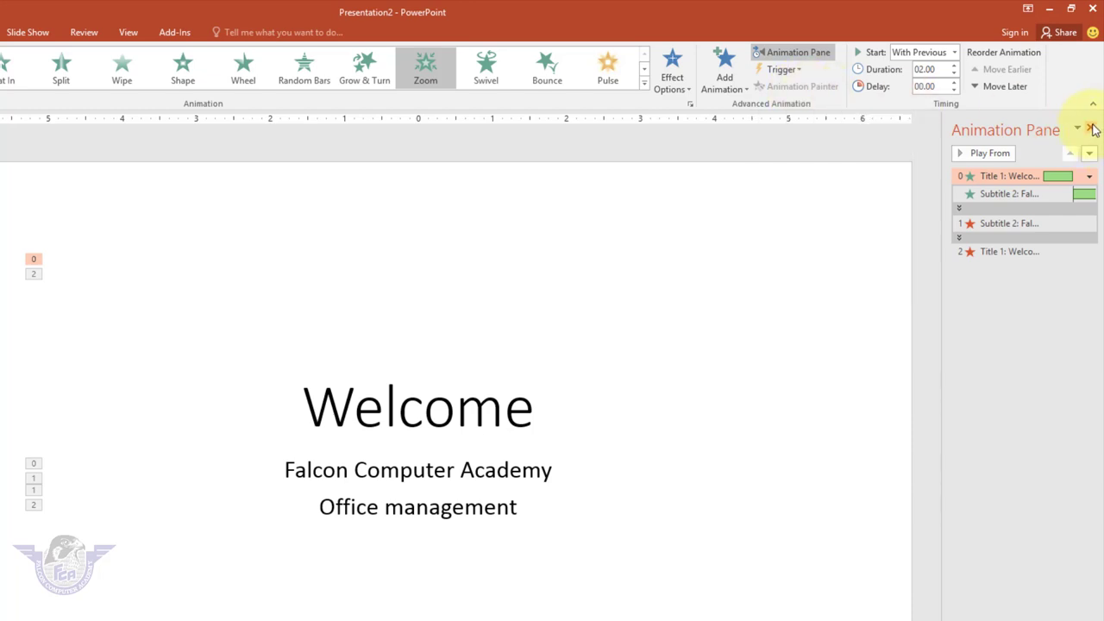
# Step: Hide the Animation Pane and create a new blank presentation, Presentation3, with Ctrl+N
pyautogui.click(1092, 129)
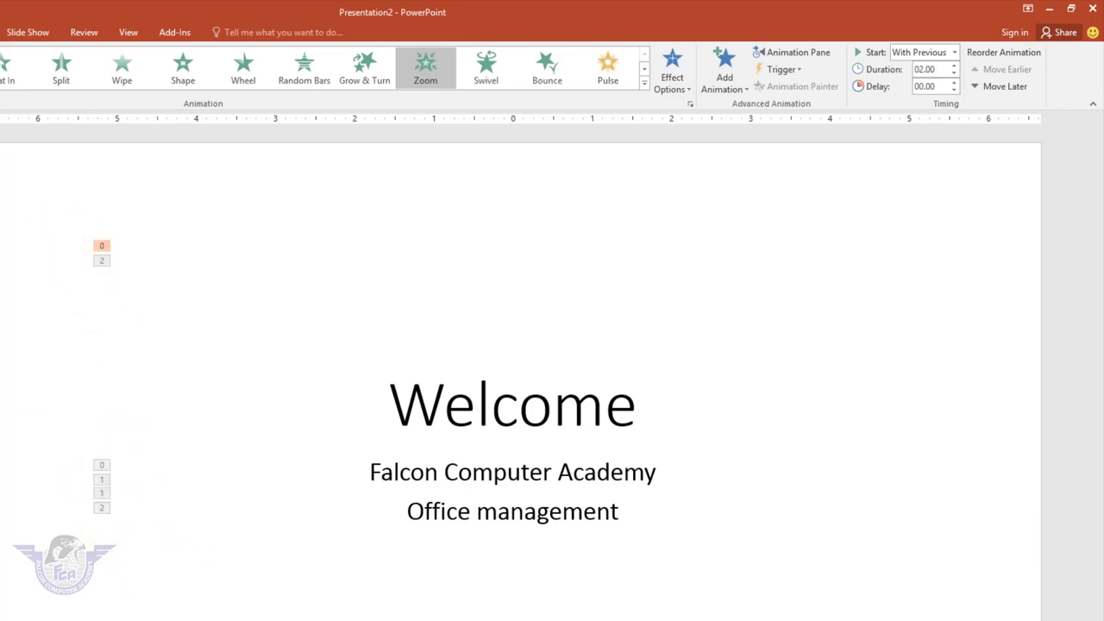
pyautogui.hotkey('alt', 'n')
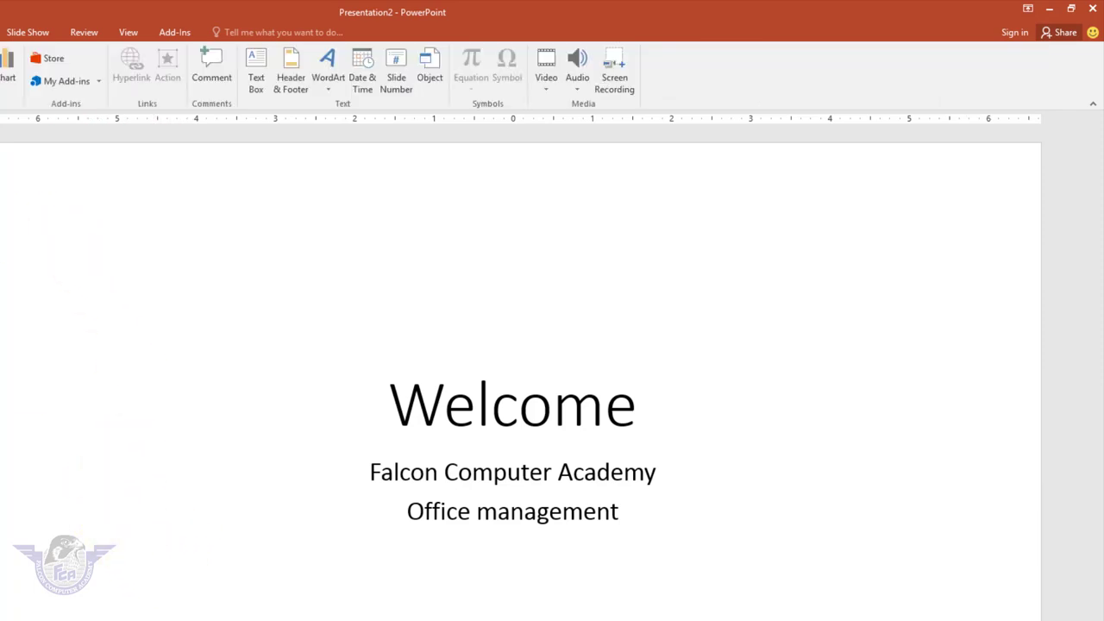
pyautogui.hotkey('alt', 'f')
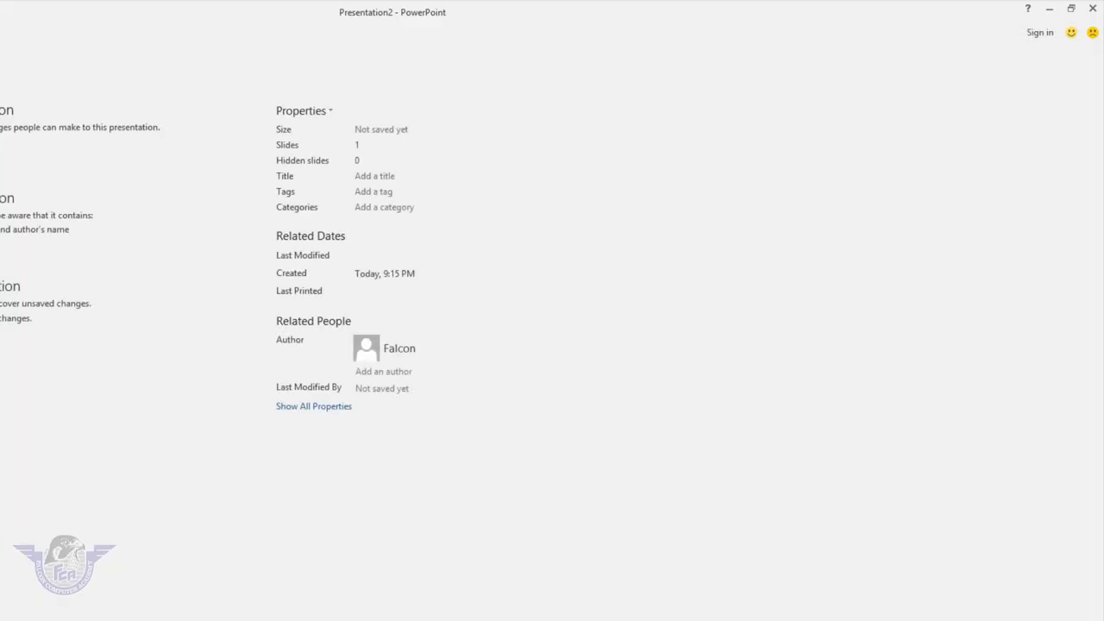
pyautogui.press('Escape')
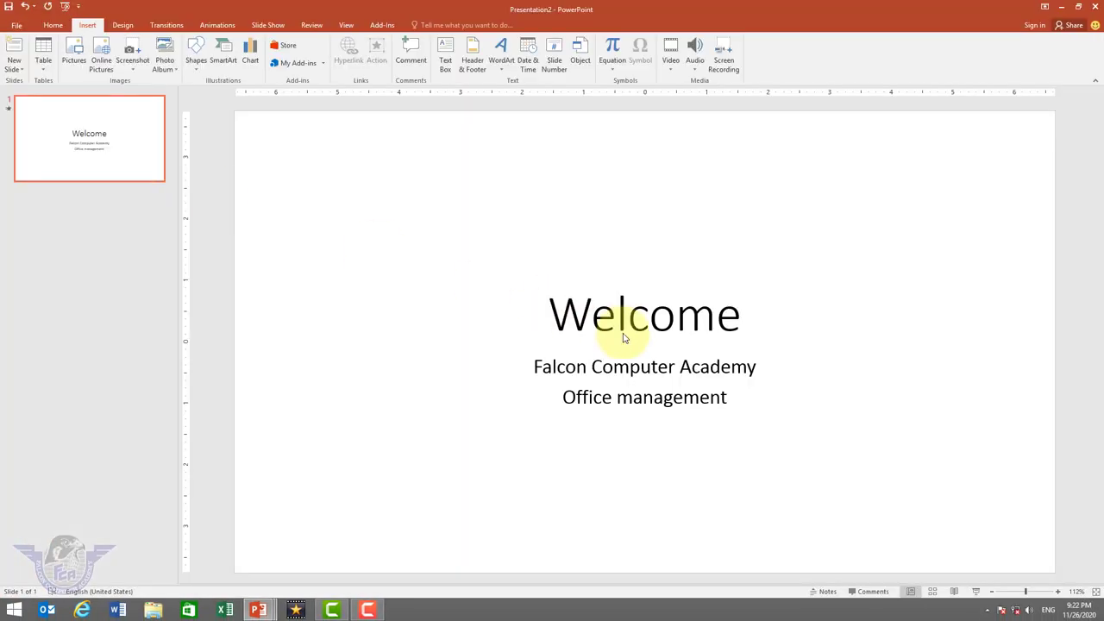
pyautogui.hotkey('ctrl', 'n')
# Step: Type 'Welcome' as the slide title and 'Falcon Computer Academy' as the subtitle
pyautogui.click(601, 322)
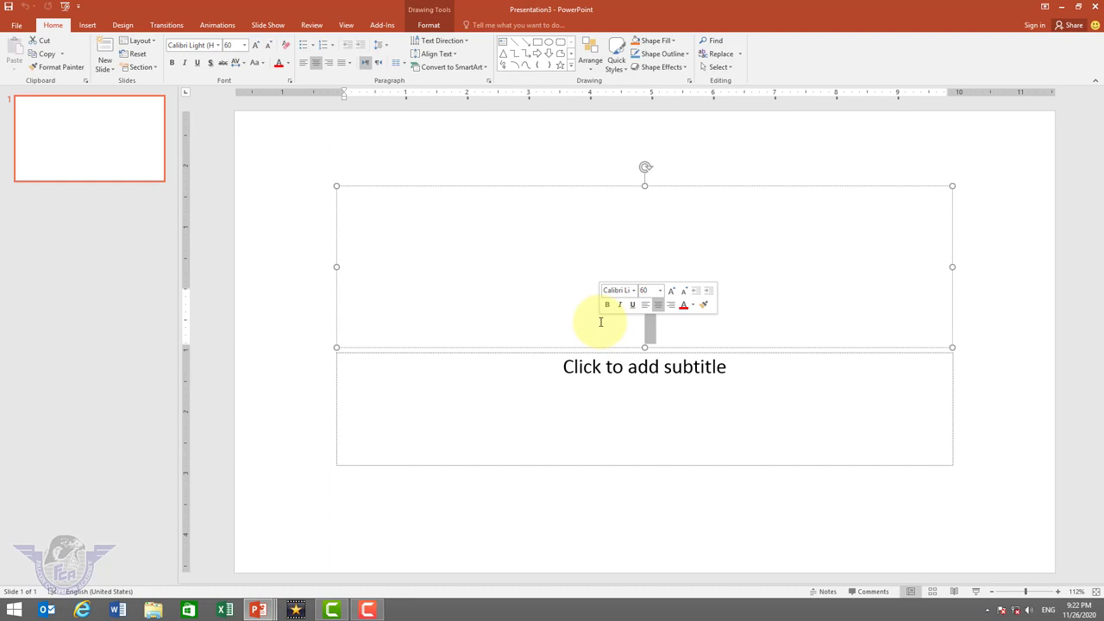
pyautogui.write('Welcome')
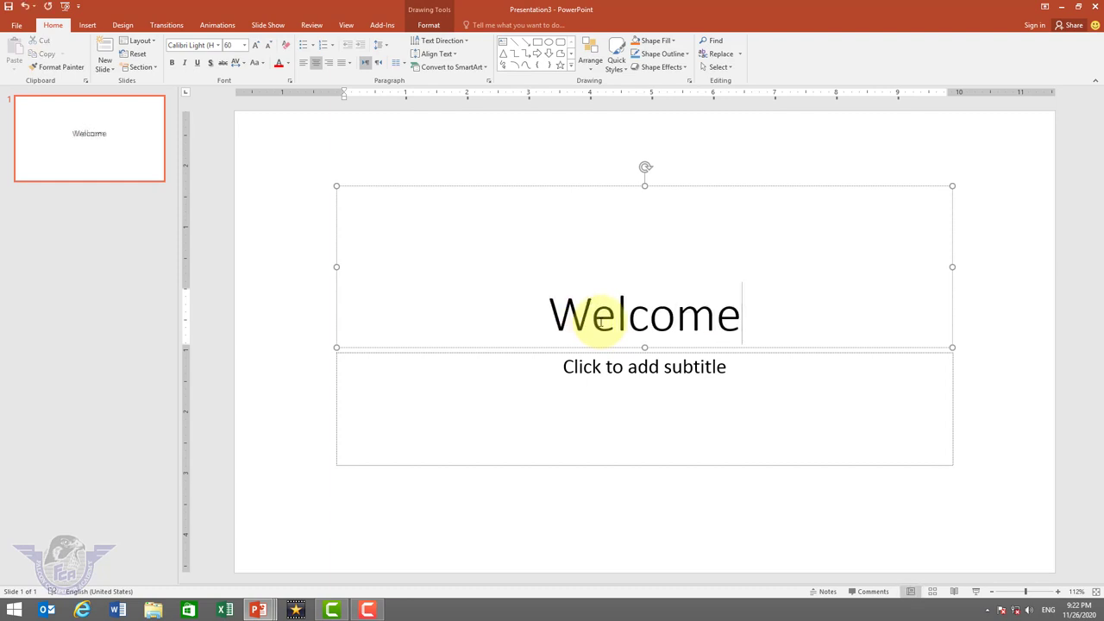
pyautogui.click(667, 393)
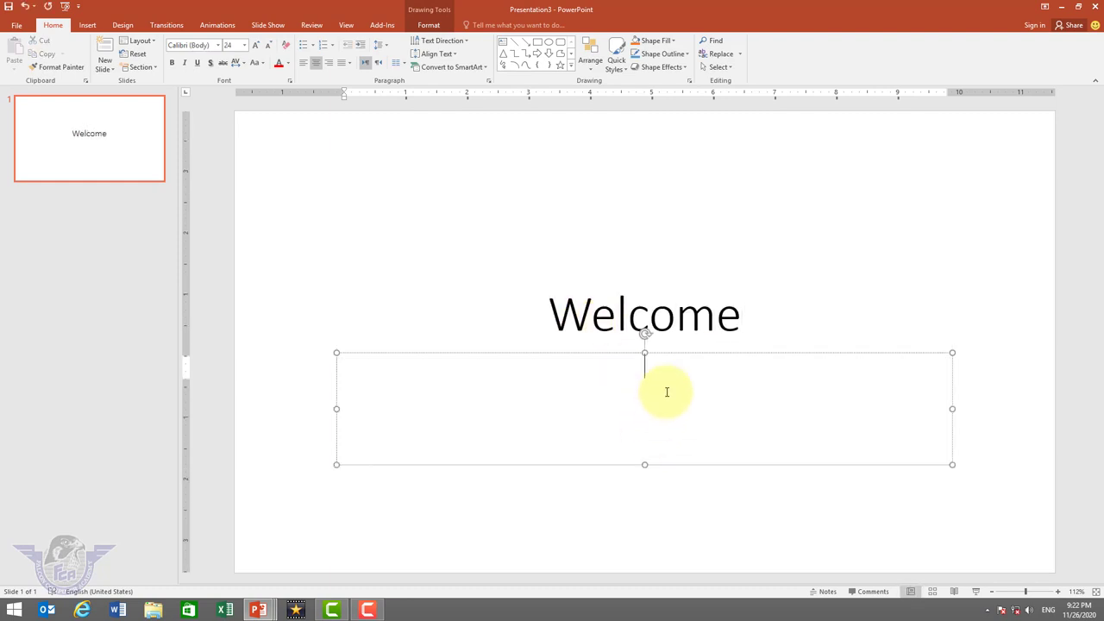
pyautogui.write('Falcon C')
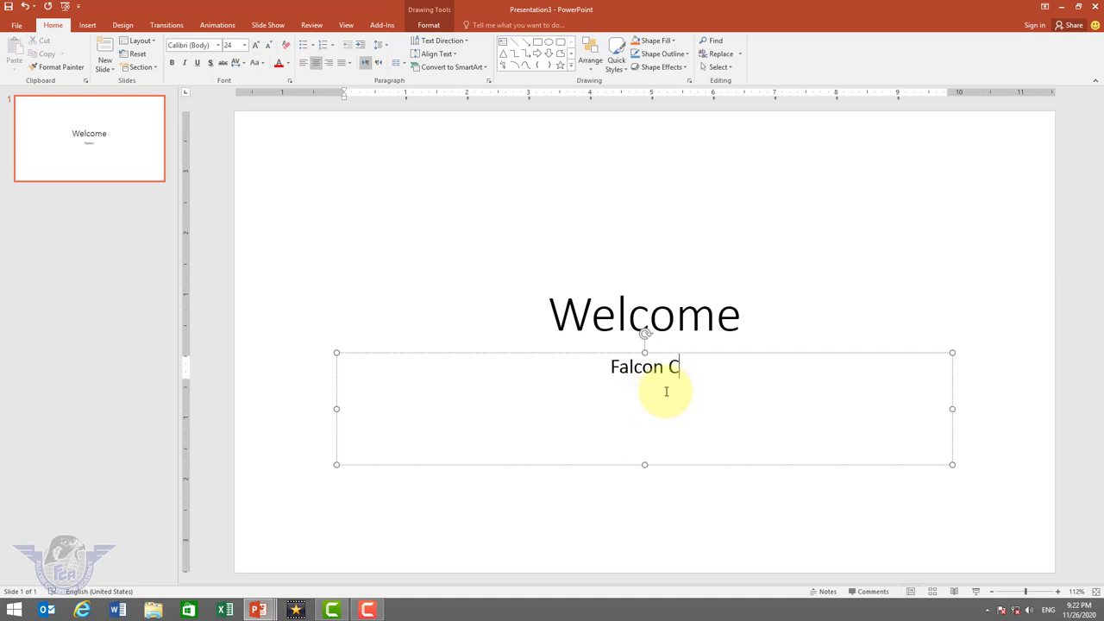
pyautogui.write('Omputer A')
pyautogui.write('cademy')
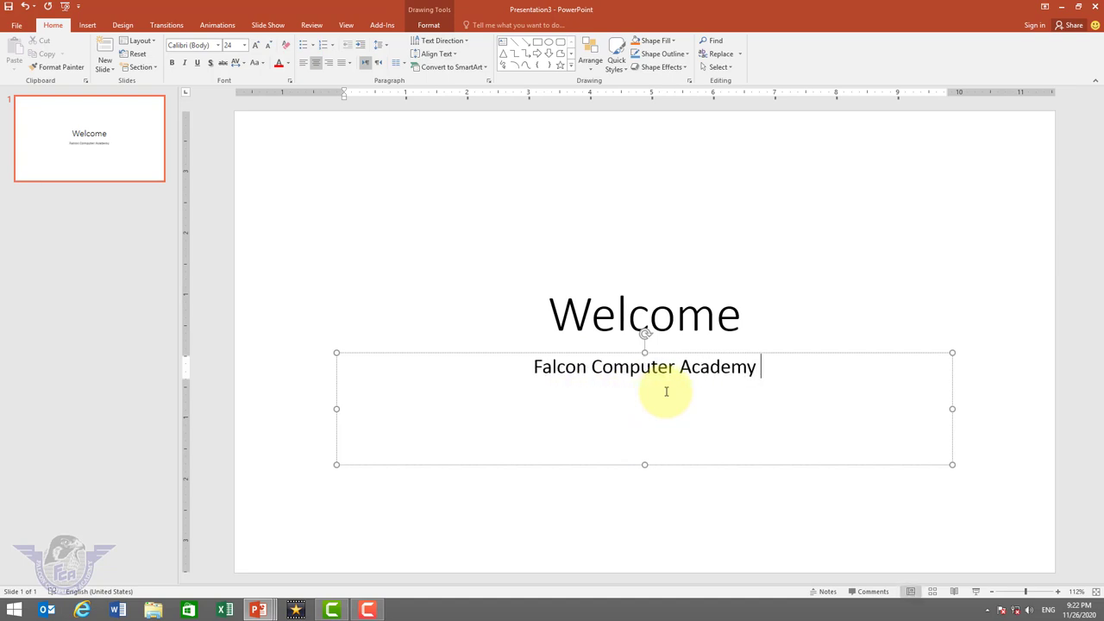
pyautogui.click(677, 314)
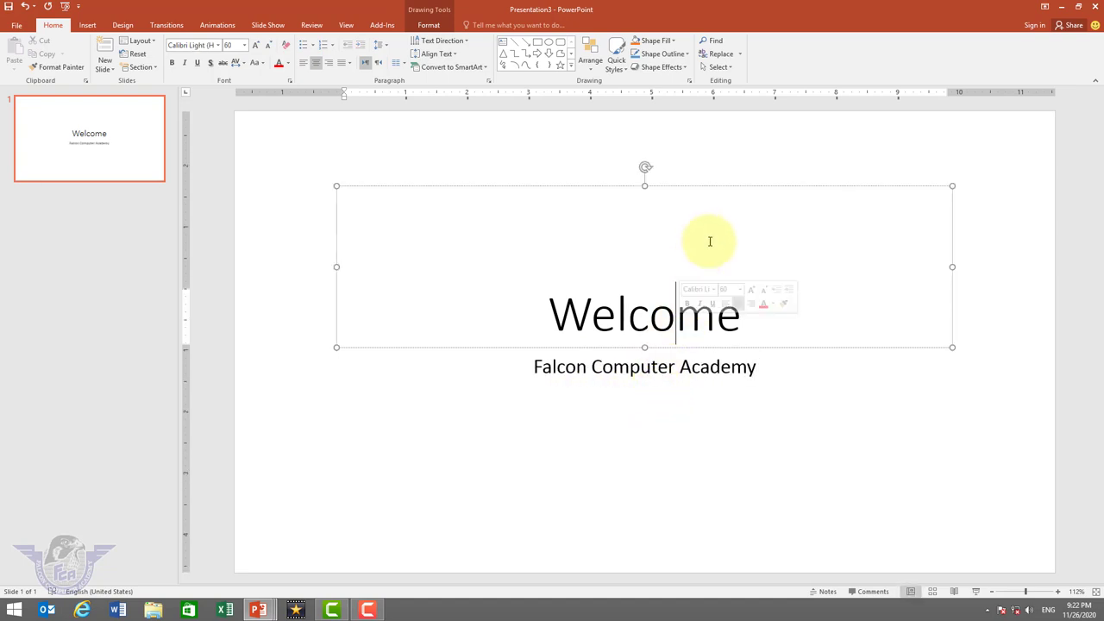
# Step: Give the Welcome title box a Zoom entrance, With Previous, lasting 02.00 seconds
pyautogui.click(709, 184)
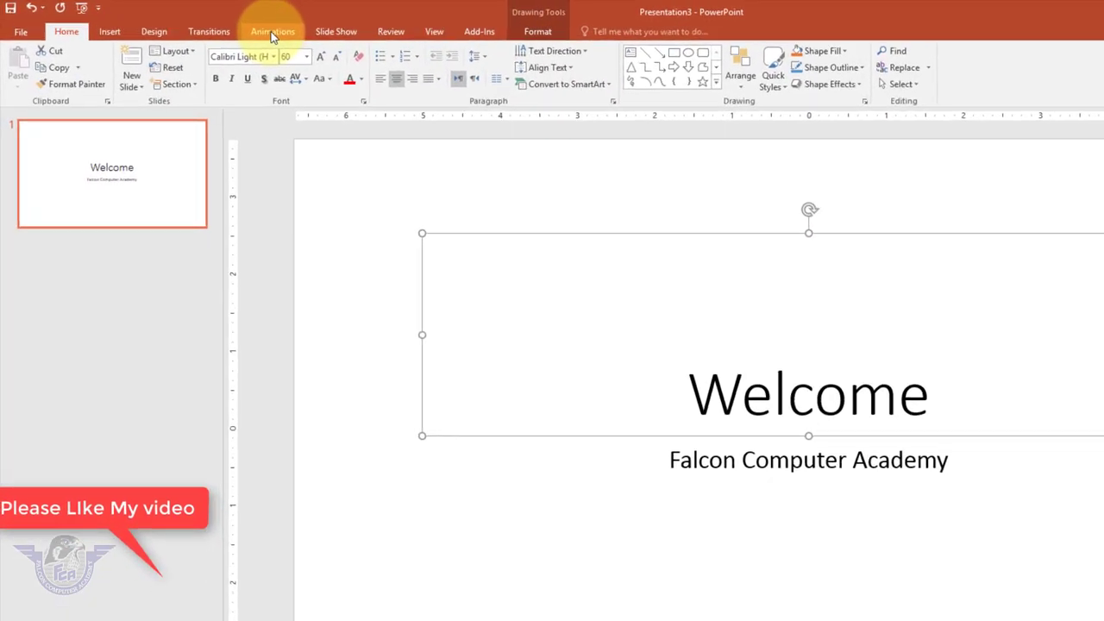
pyautogui.click(273, 33)
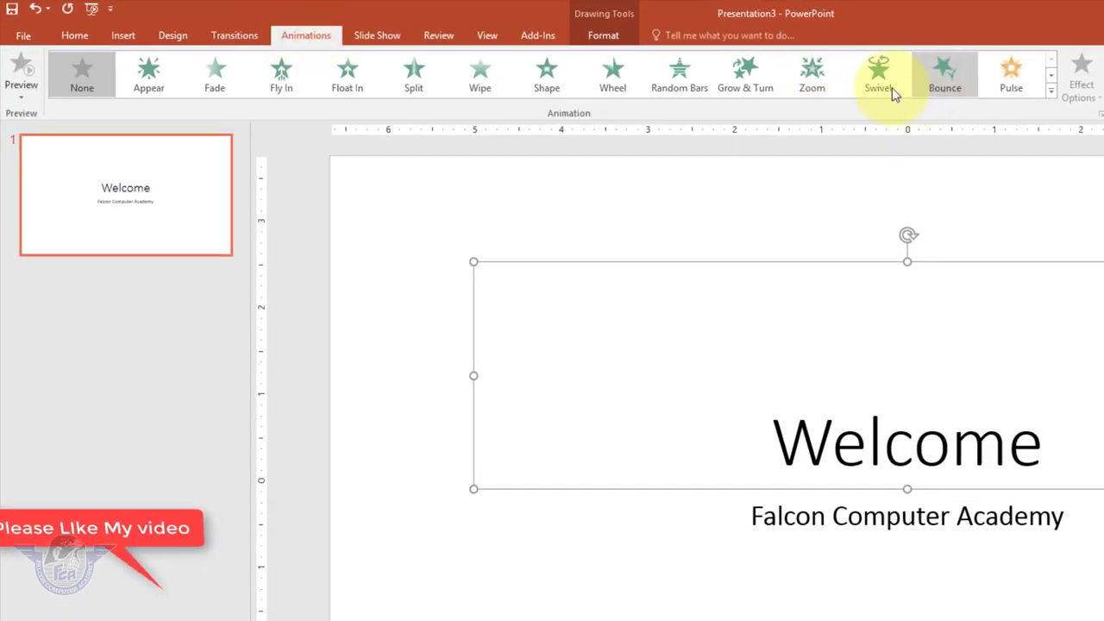
pyautogui.click(812, 80)
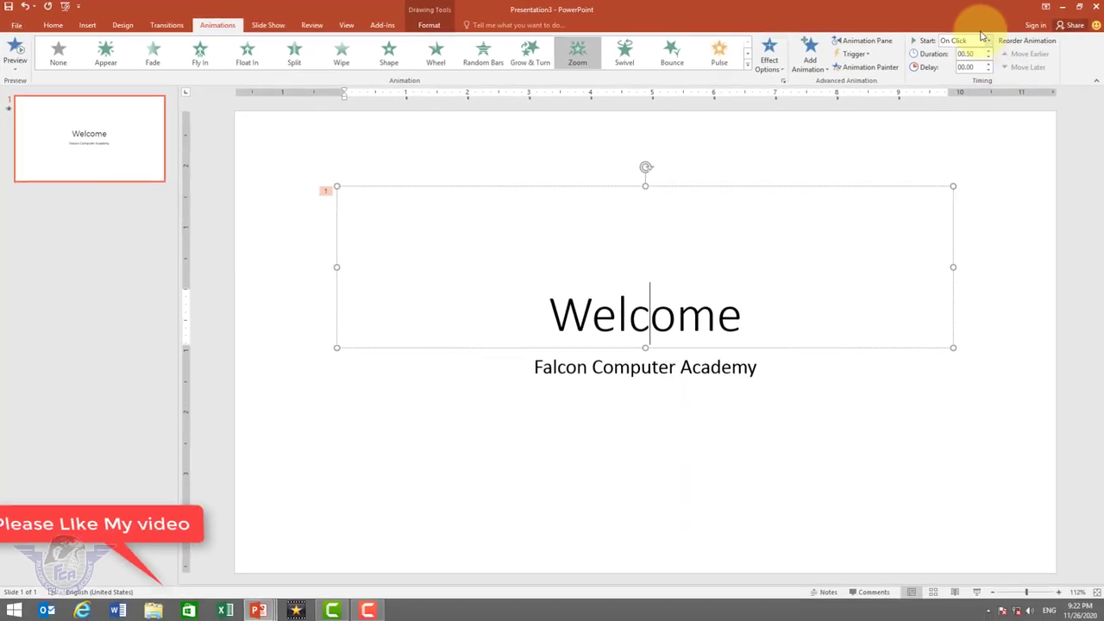
pyautogui.click(983, 40)
pyautogui.click(959, 65)
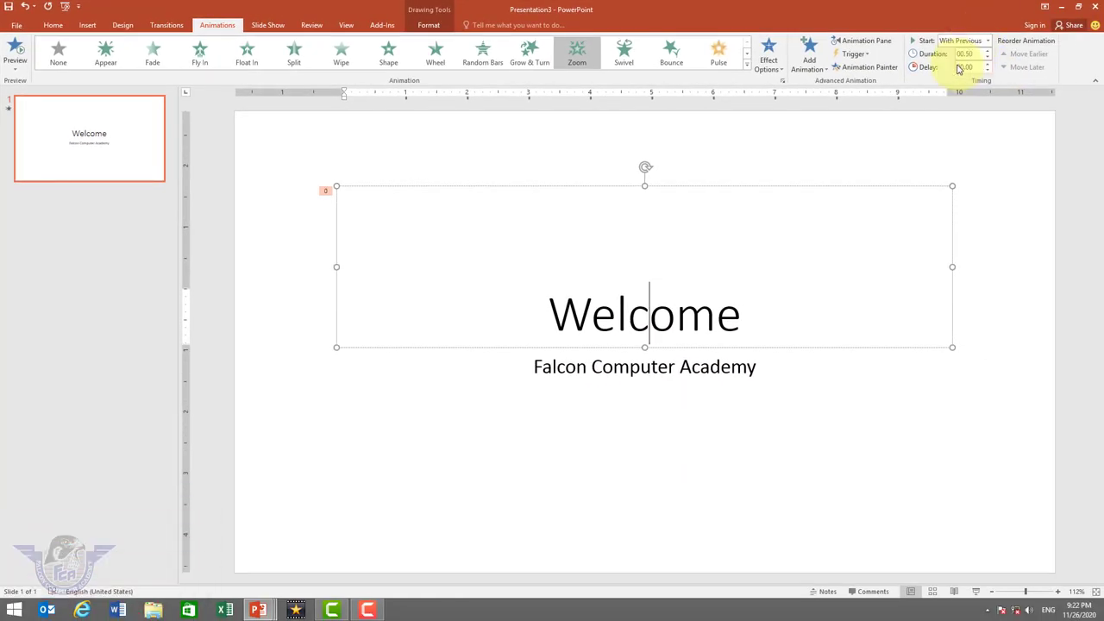
pyautogui.click(988, 50)
pyautogui.click(988, 50)
pyautogui.click(988, 50)
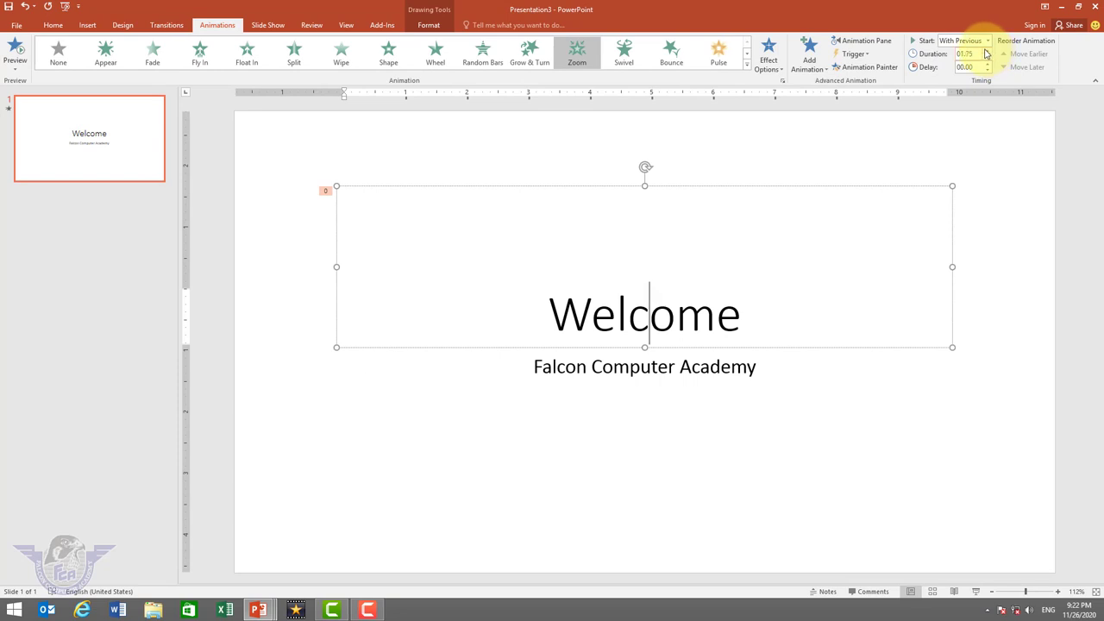
pyautogui.click(535, 184)
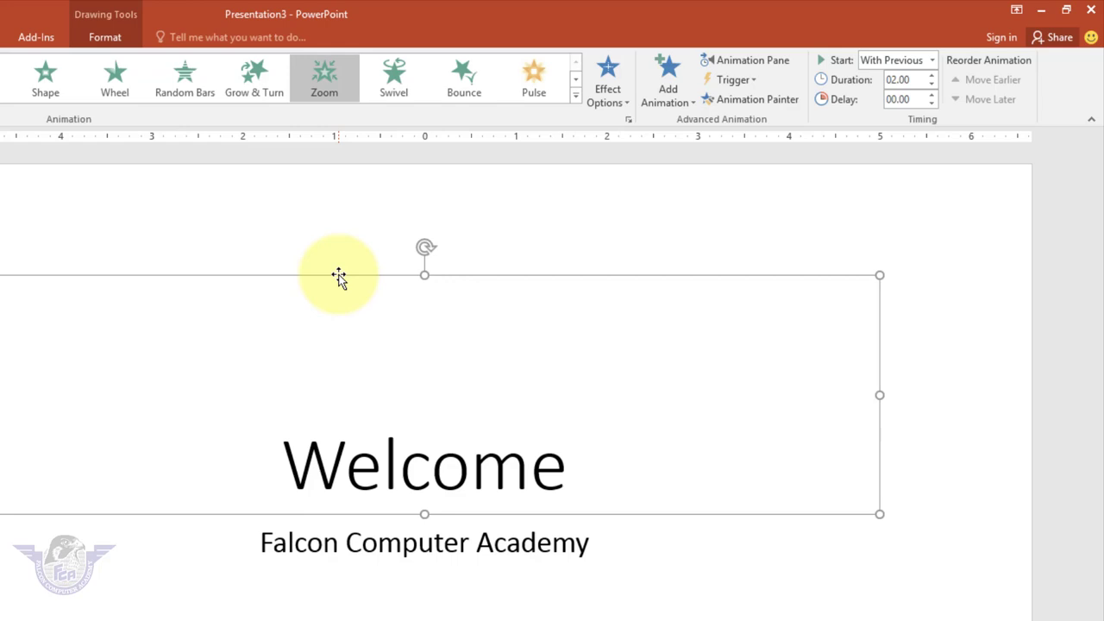
# Step: Copy the Zoom animation onto the subtitle, set it After Previous, and preview the show
pyautogui.click(741, 100)
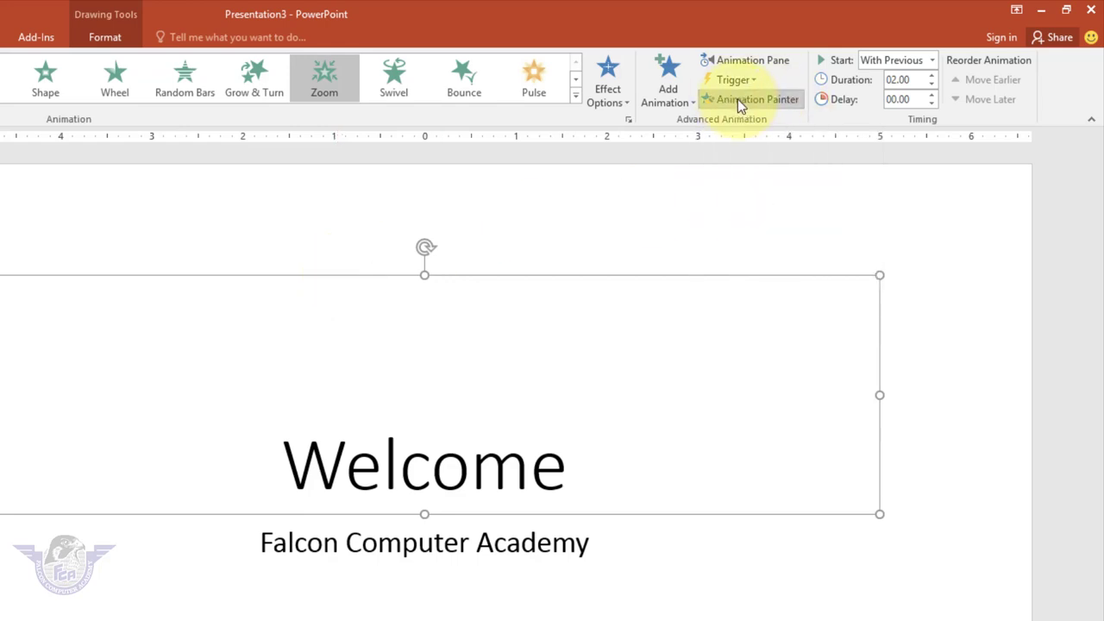
pyautogui.click(472, 552)
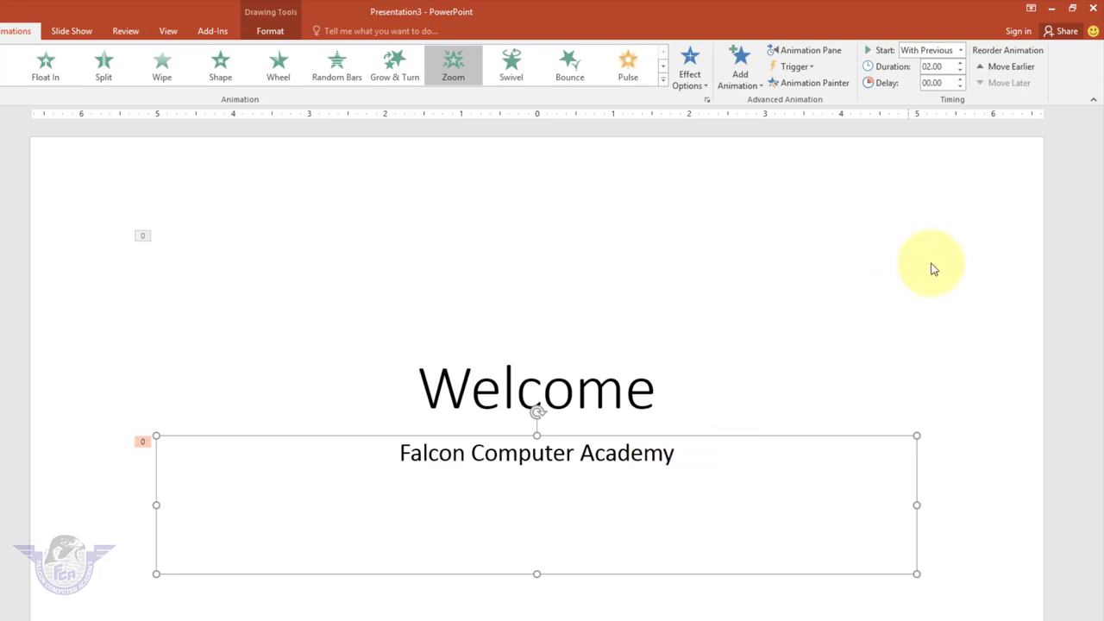
pyautogui.click(930, 52)
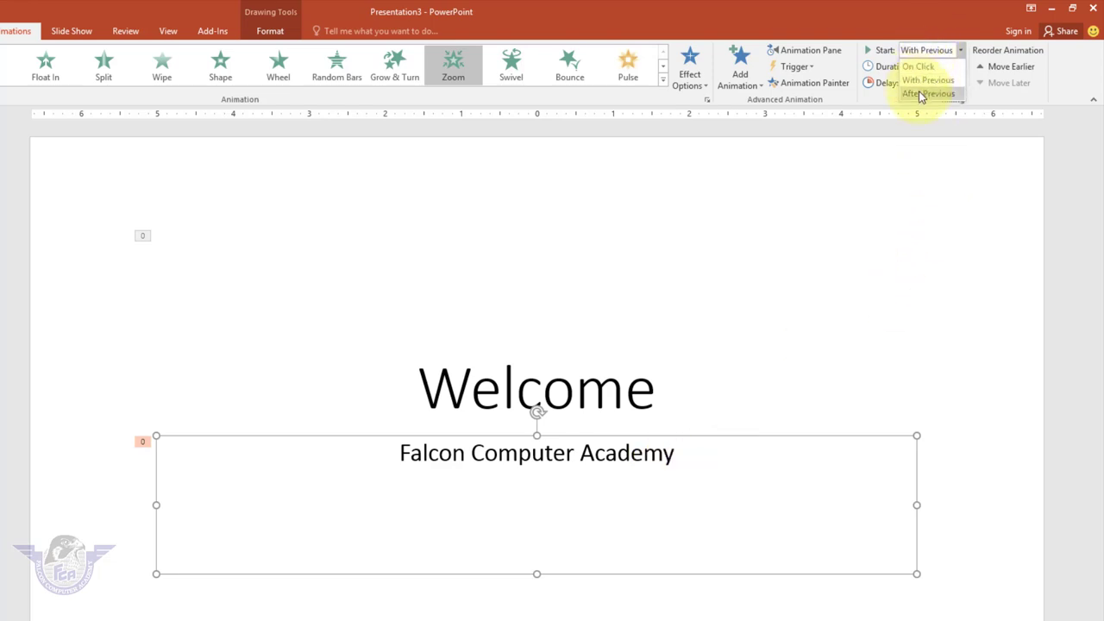
pyautogui.click(918, 90)
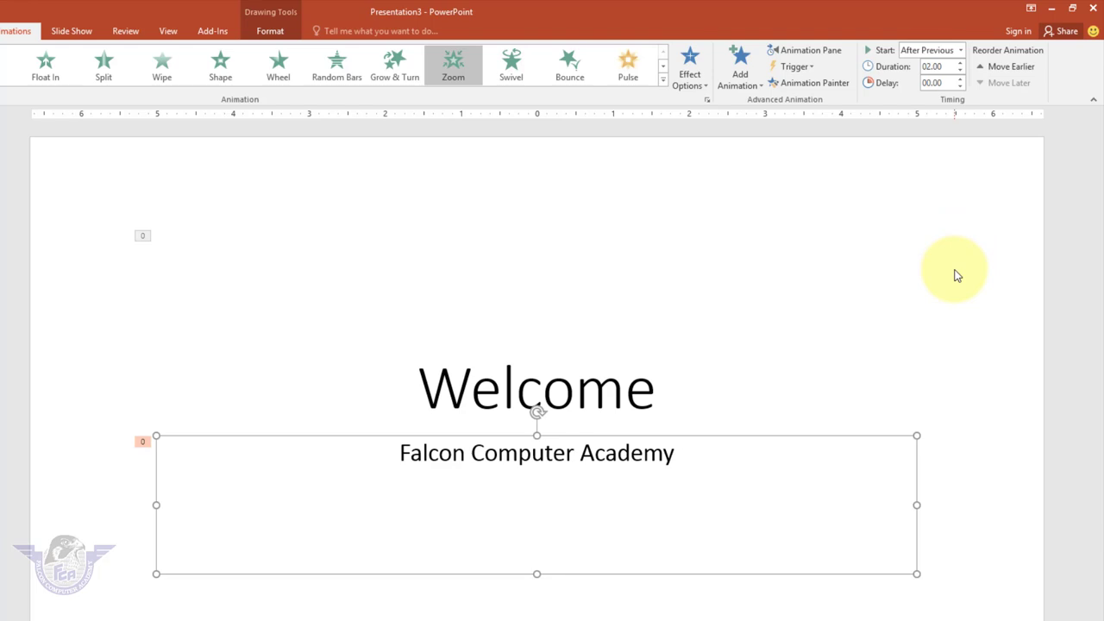
pyautogui.press('F5')
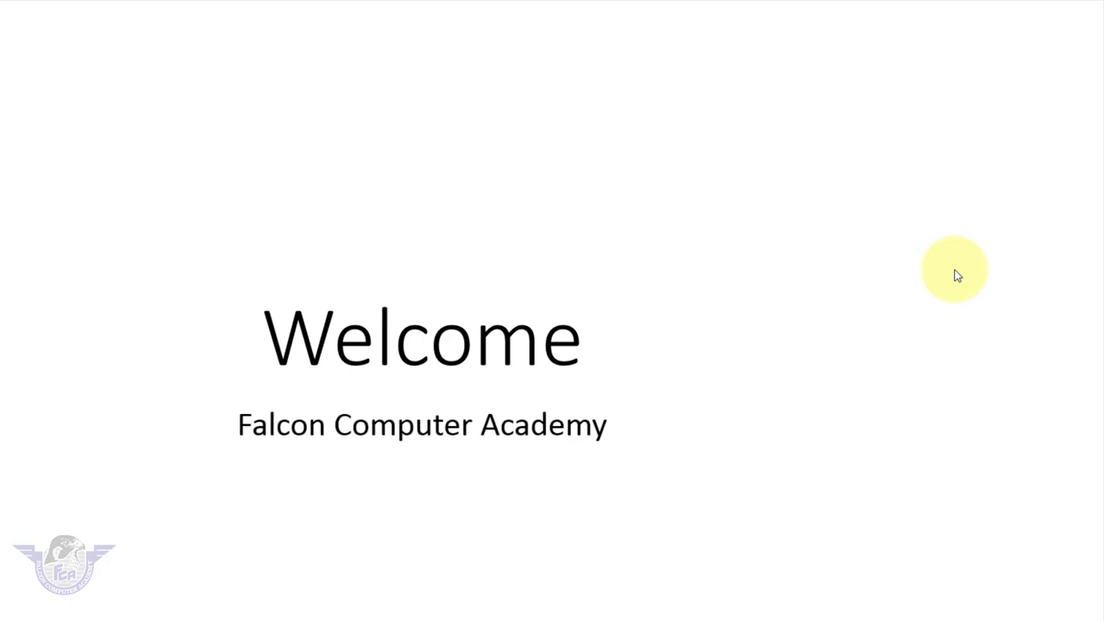
pyautogui.press('Escape')
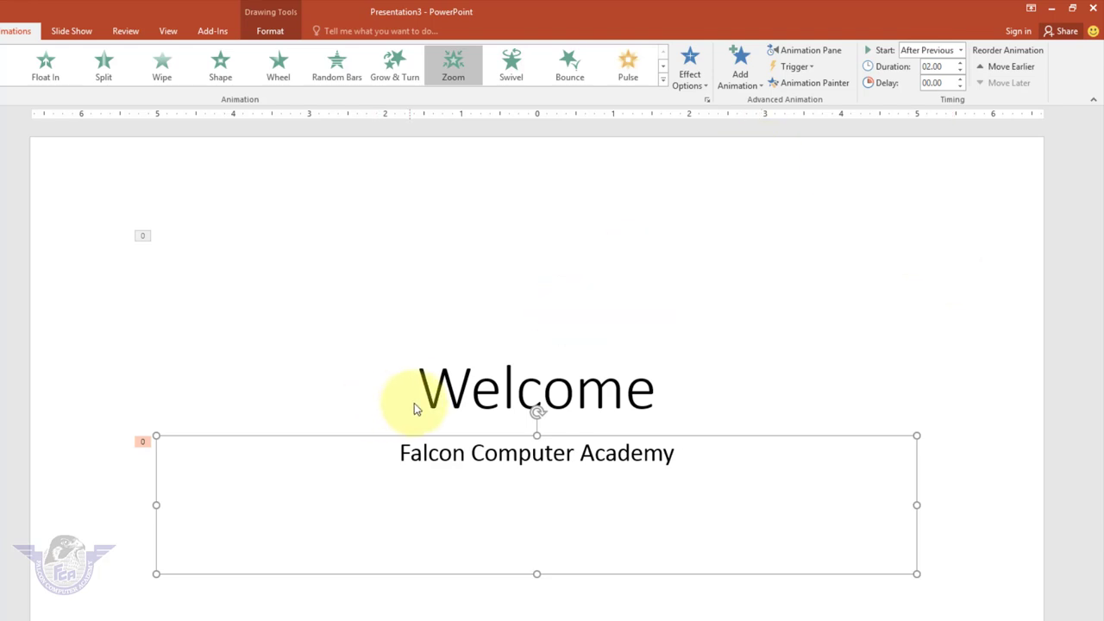
# Step: Move the Welcome title's animation later in the order and preview the show again
pyautogui.click(470, 383)
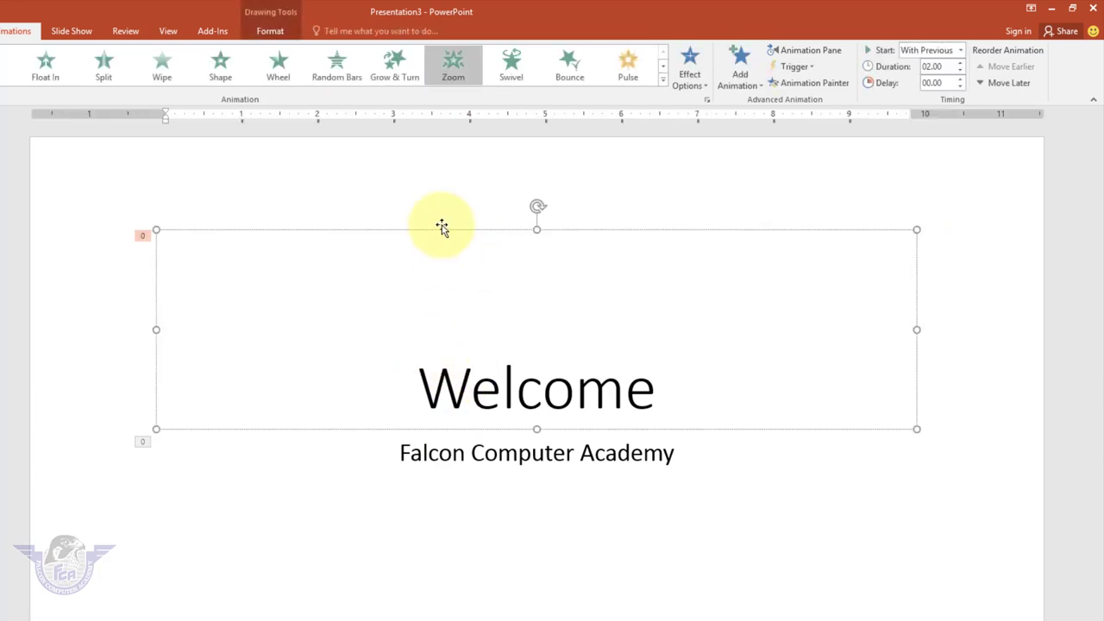
pyautogui.click(441, 225)
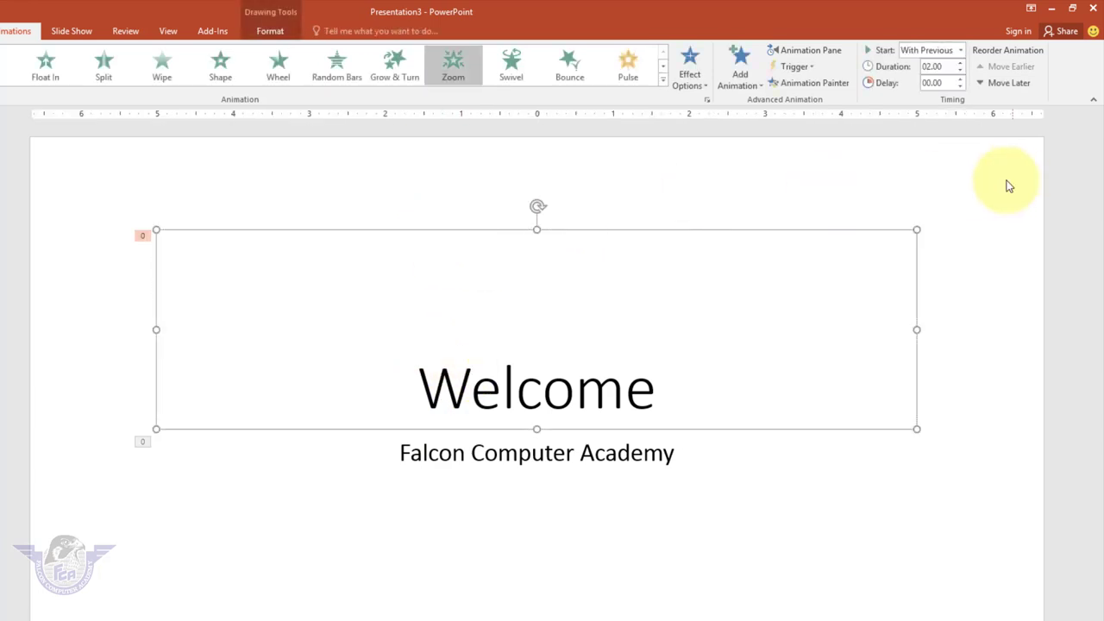
pyautogui.click(1027, 83)
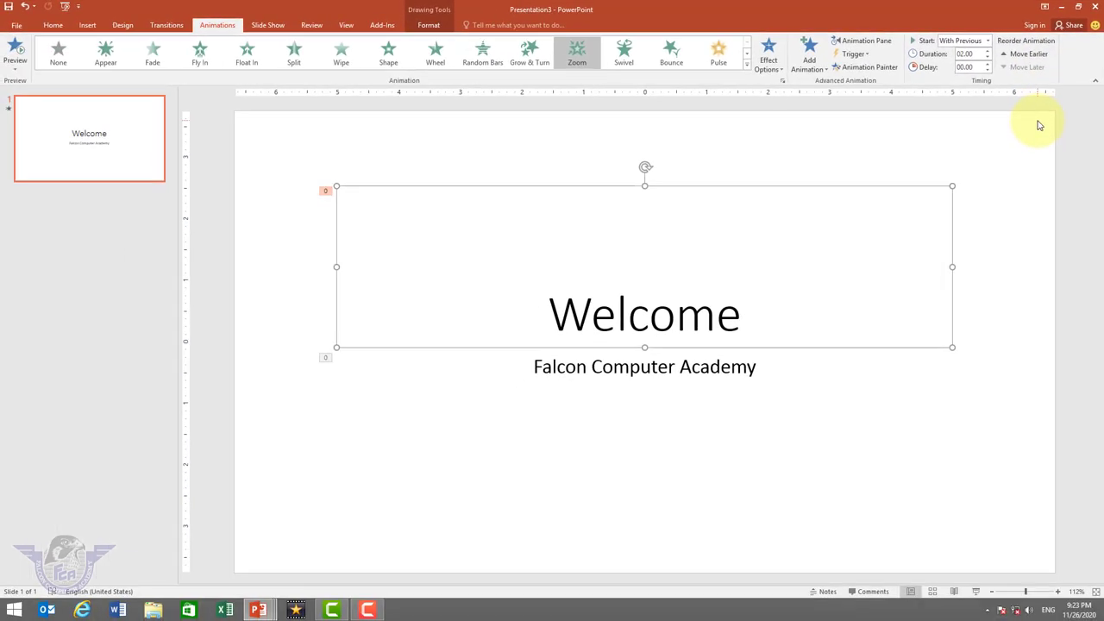
pyautogui.press('F5')
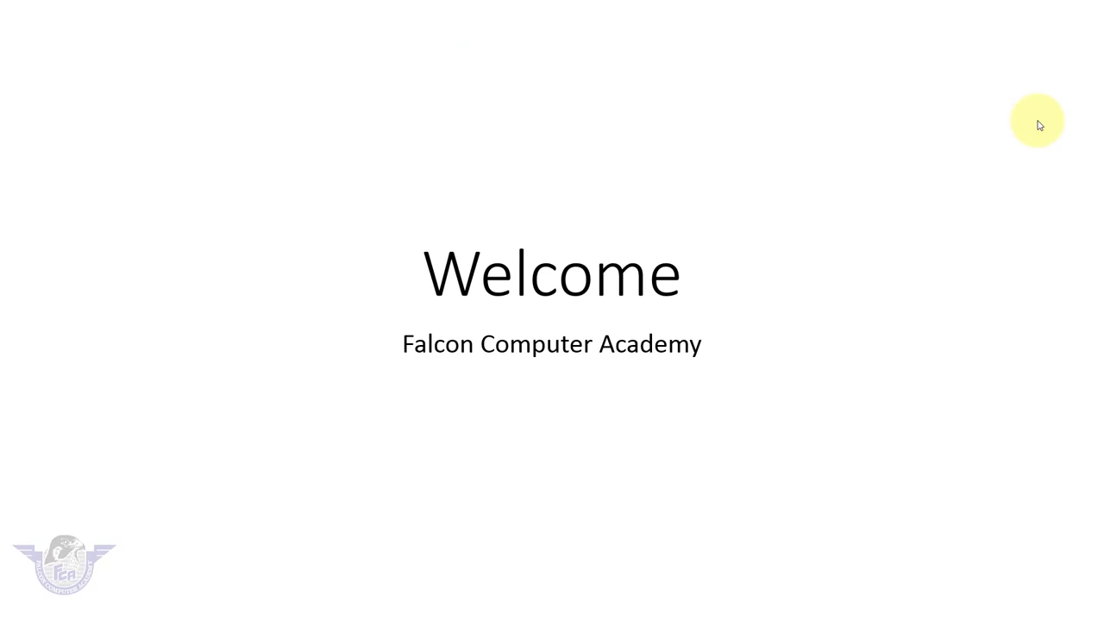
pyautogui.press('Escape')
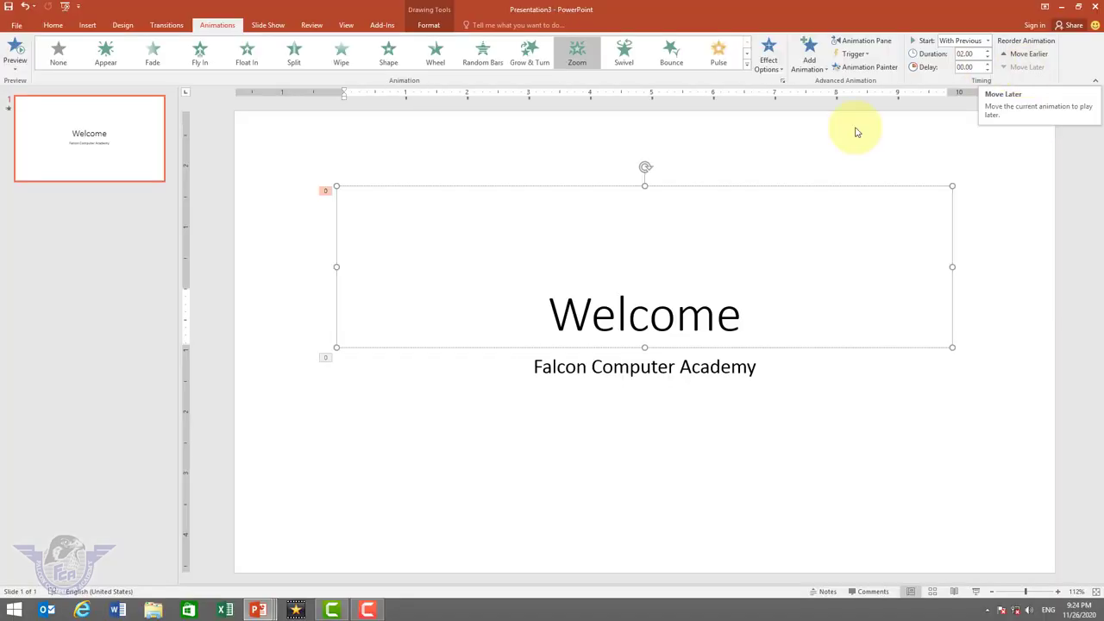
# Step: Insert three new Title and Content slides after the Welcome slide
pyautogui.click(273, 30)
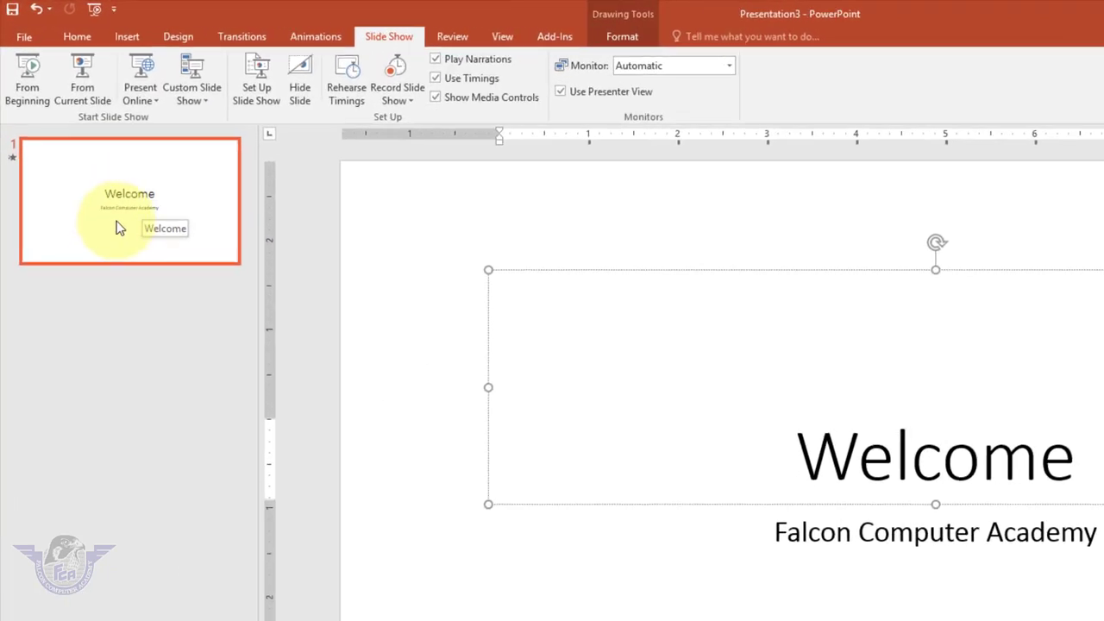
pyautogui.click(91, 227)
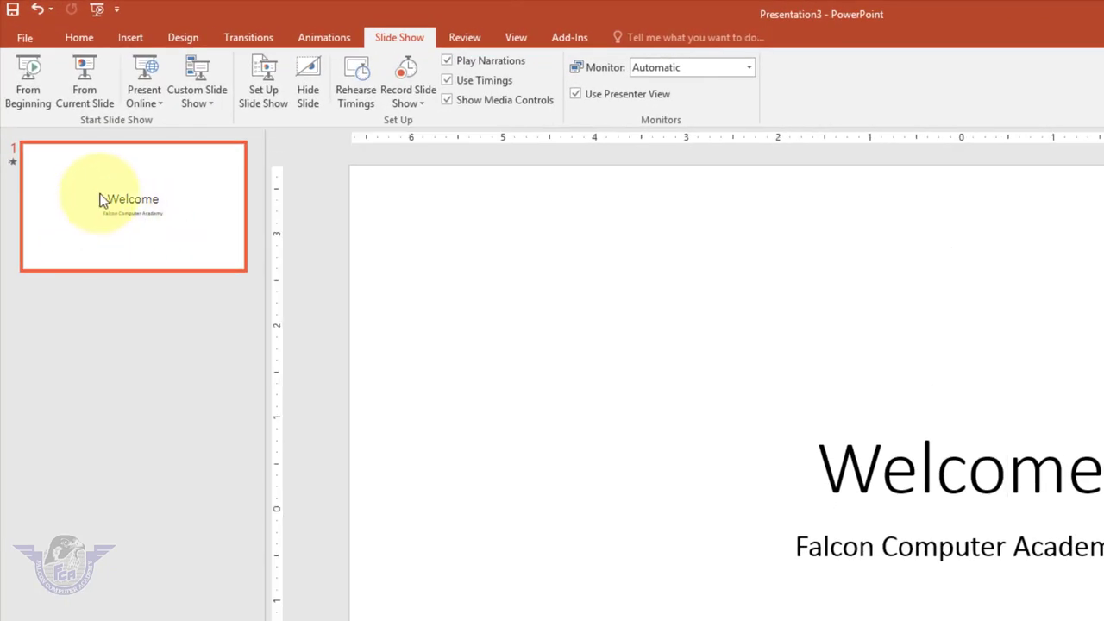
pyautogui.click(129, 39)
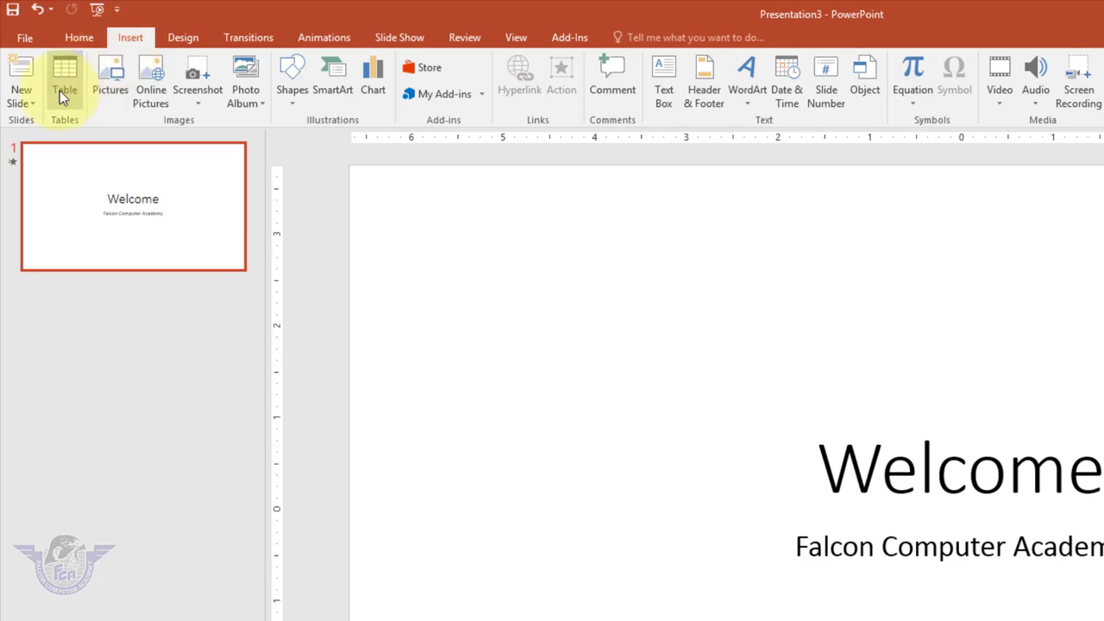
pyautogui.click(21, 76)
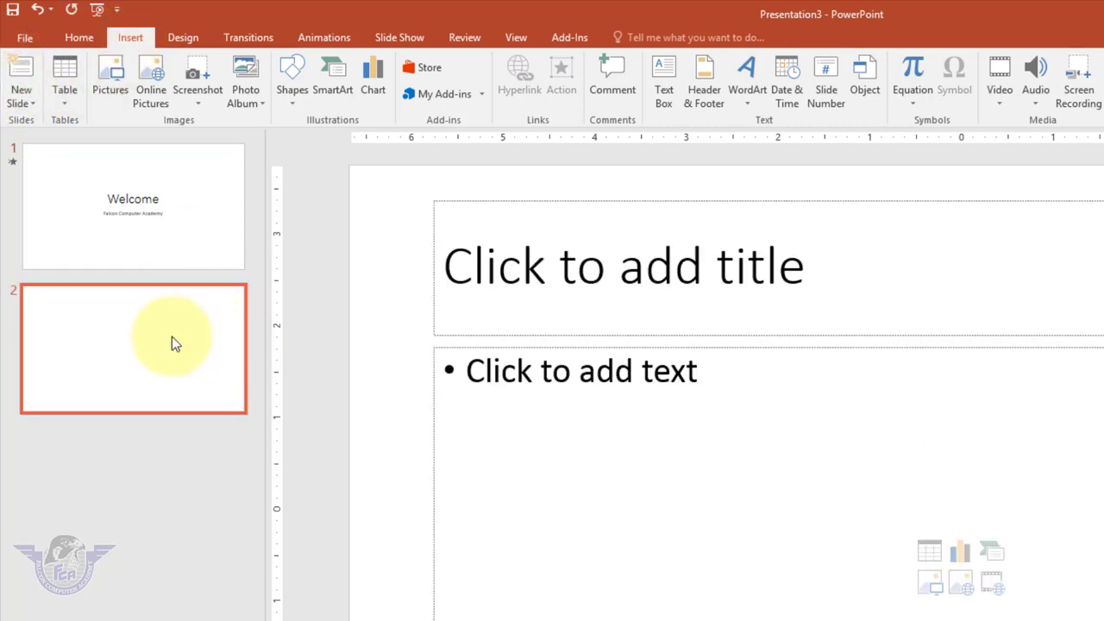
pyautogui.click(22, 76)
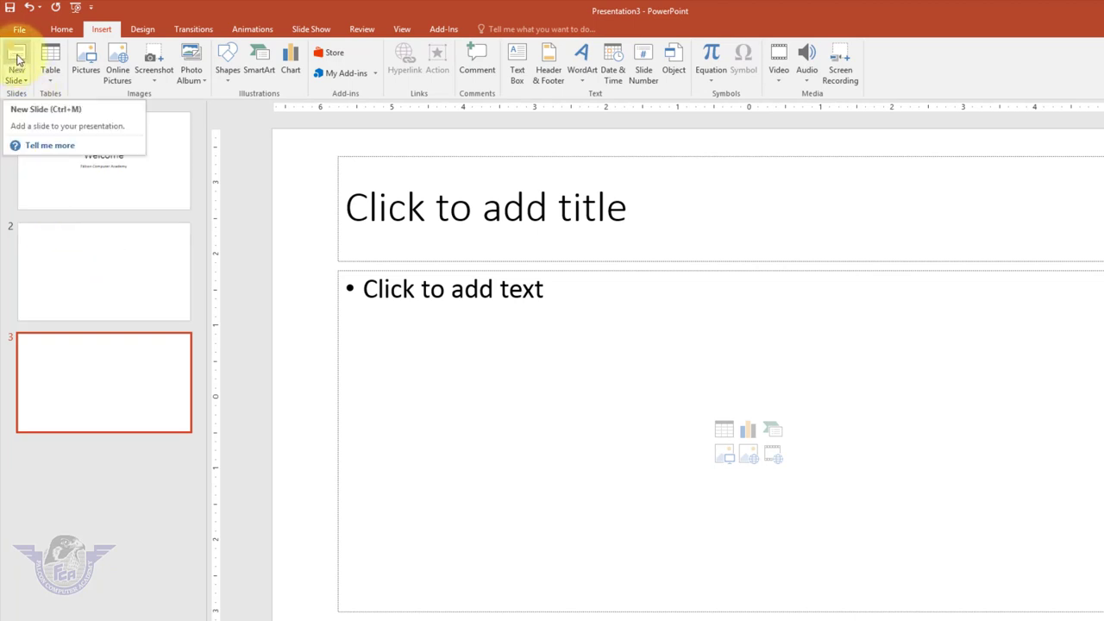
pyautogui.click(18, 59)
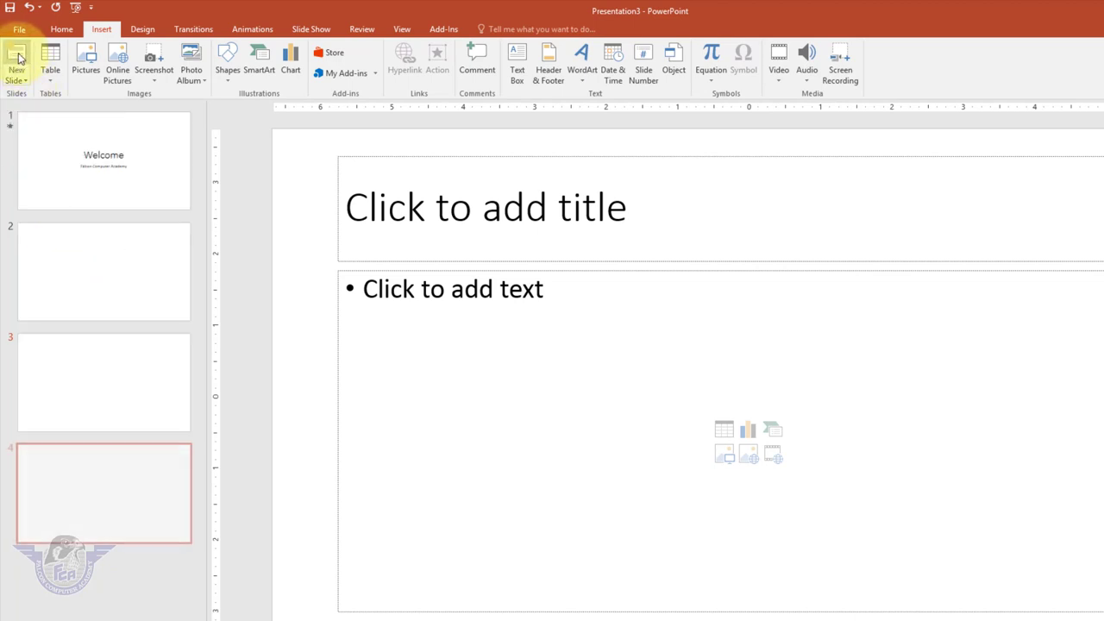
# Step: Look through all four slides and return to the Welcome slide
pyautogui.click(145, 162)
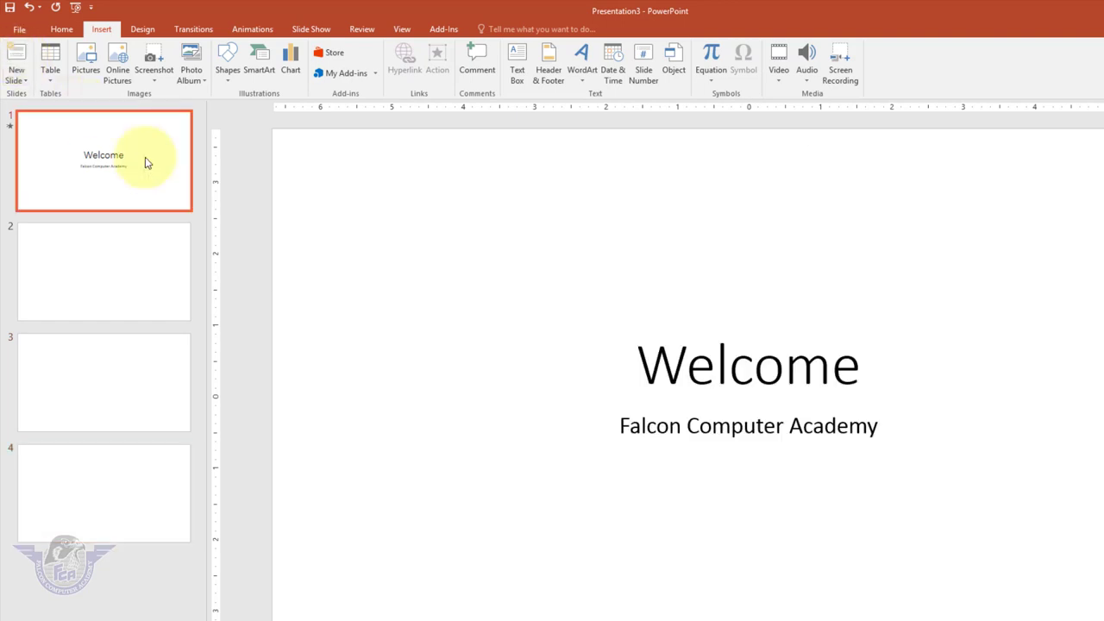
pyautogui.click(150, 298)
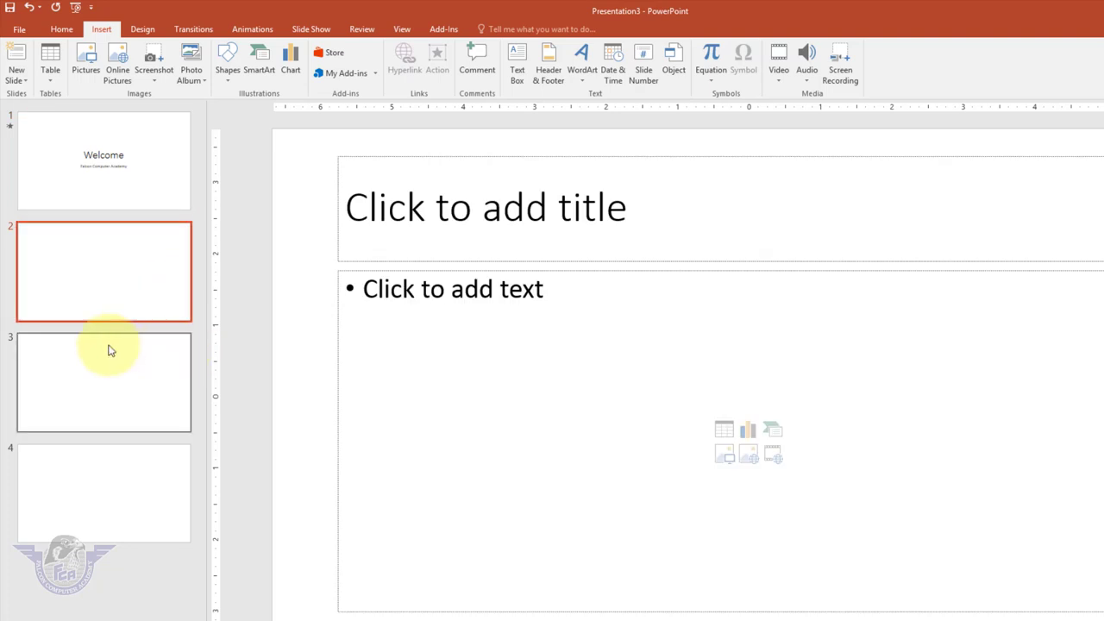
pyautogui.click(86, 352)
pyautogui.click(75, 477)
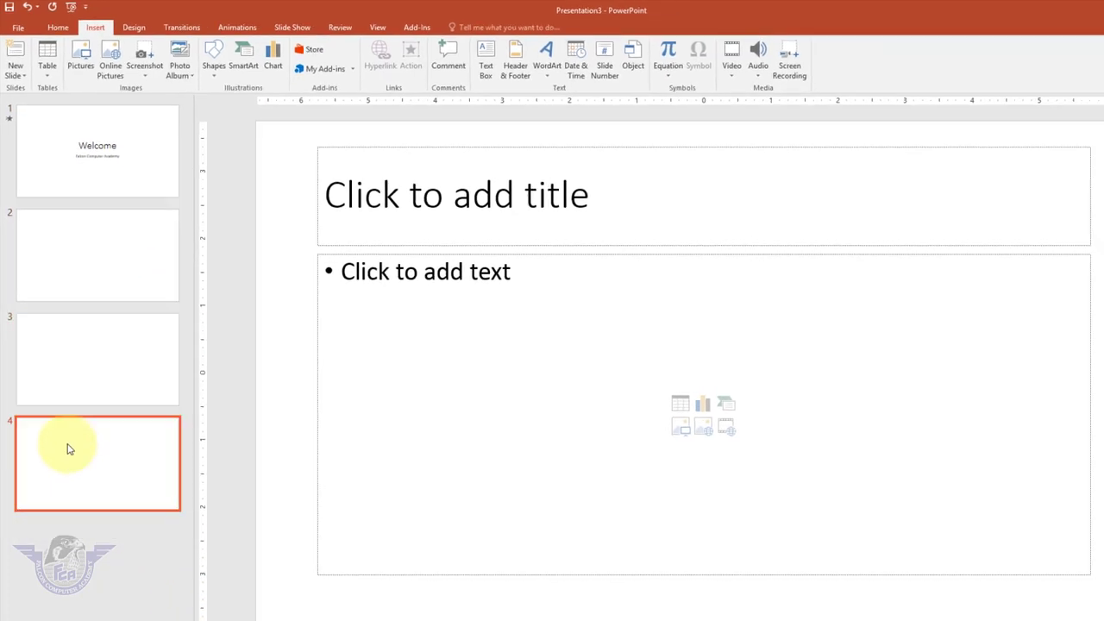
pyautogui.click(91, 128)
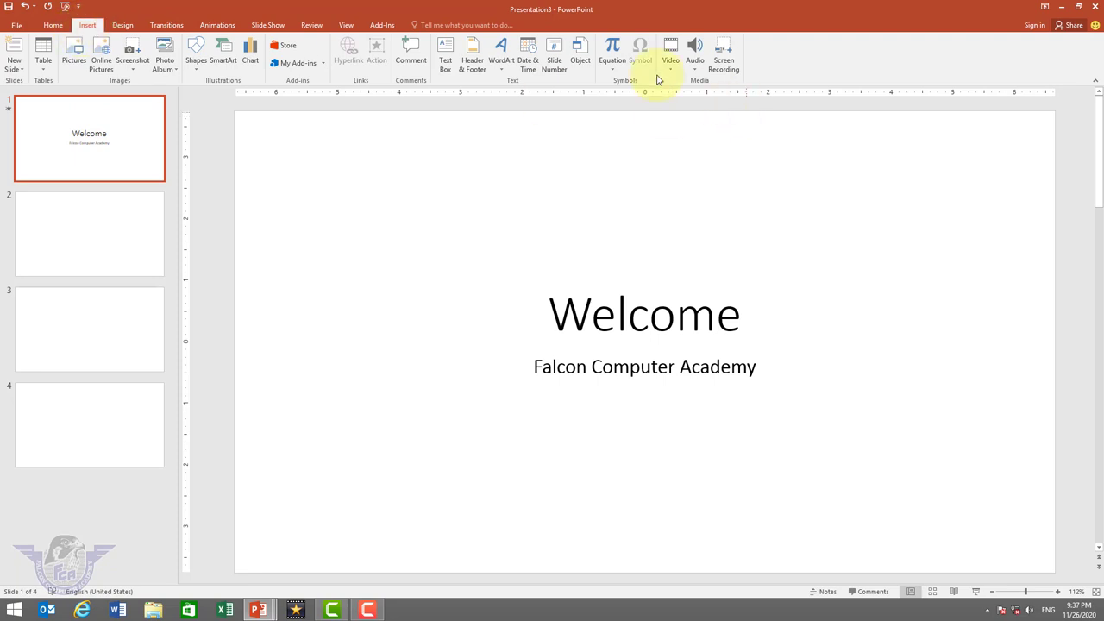
# Step: Turn on slide numbers for all slides in Header and Footer, then check slides 2–4
pyautogui.click(544, 68)
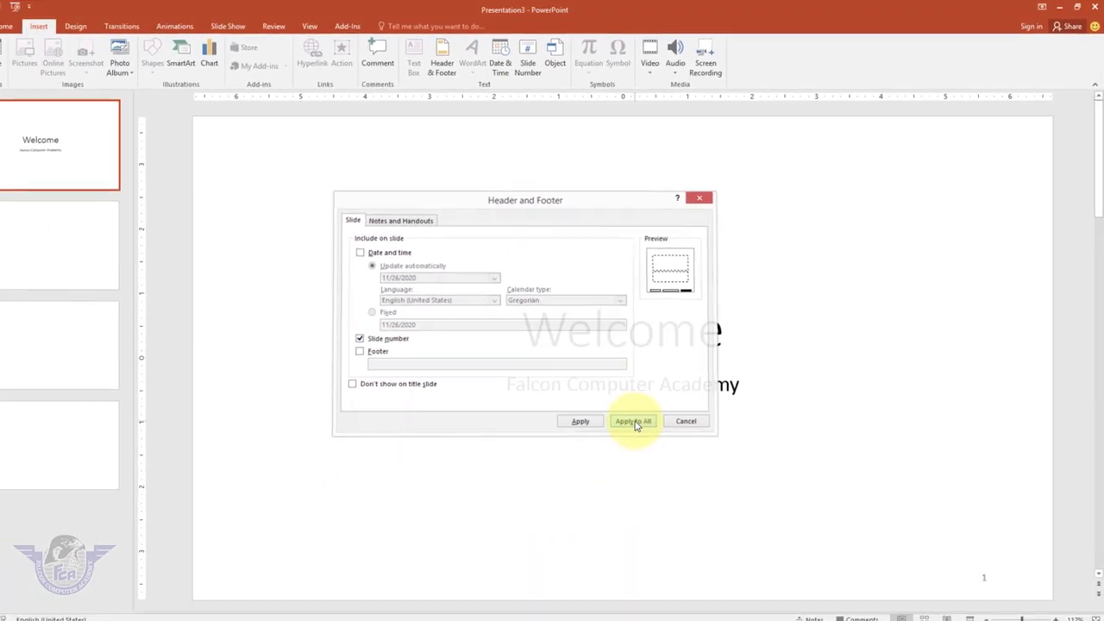
pyautogui.click(520, 522)
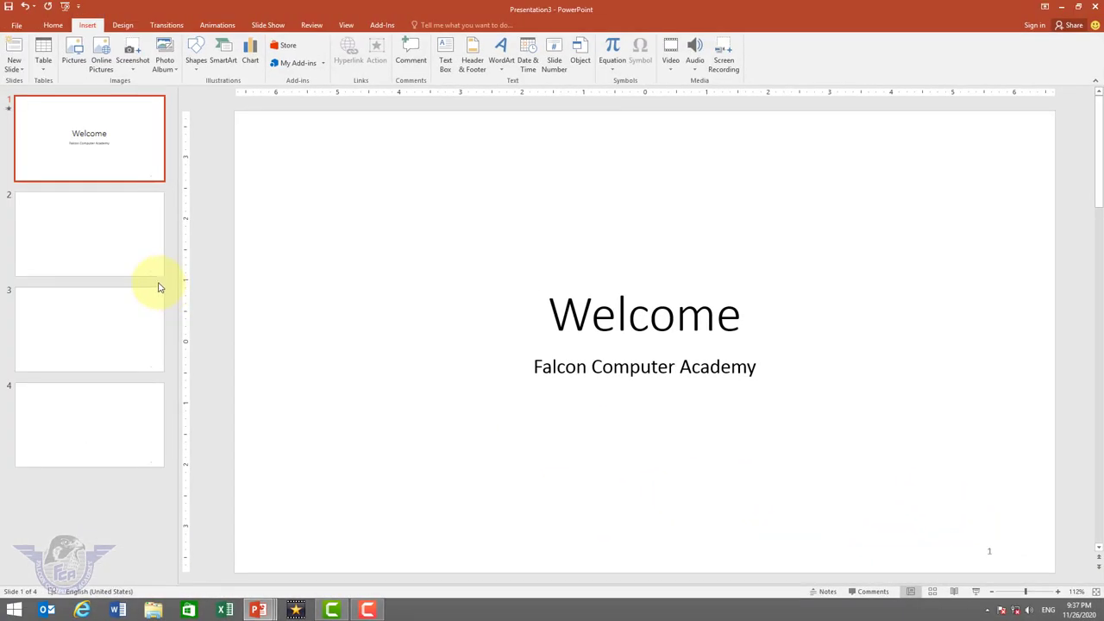
pyautogui.click(128, 259)
pyautogui.click(130, 353)
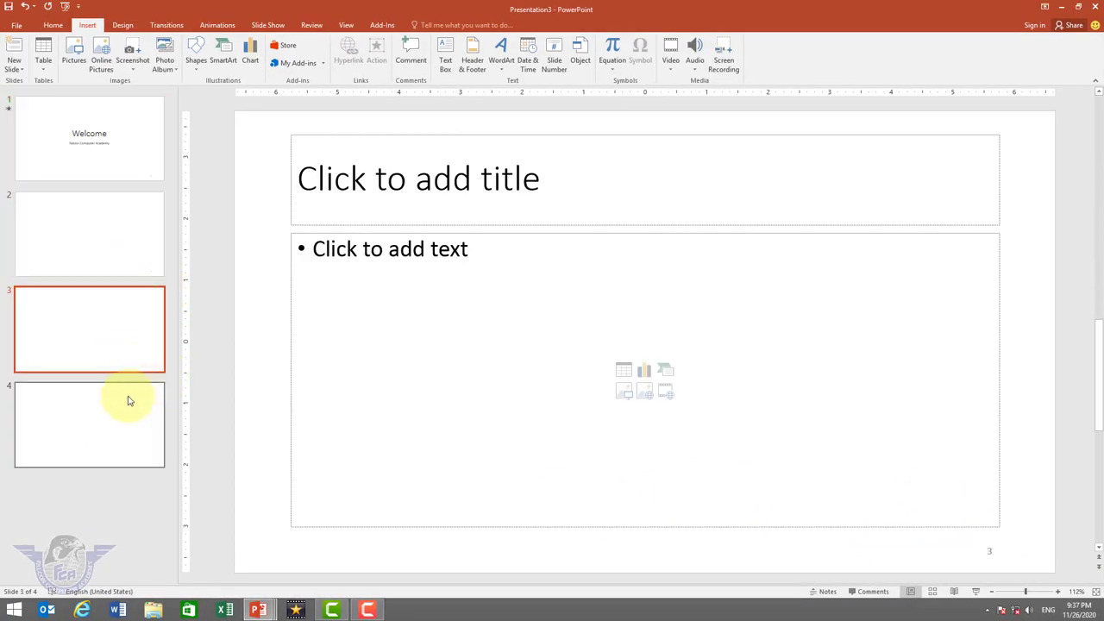
pyautogui.click(108, 410)
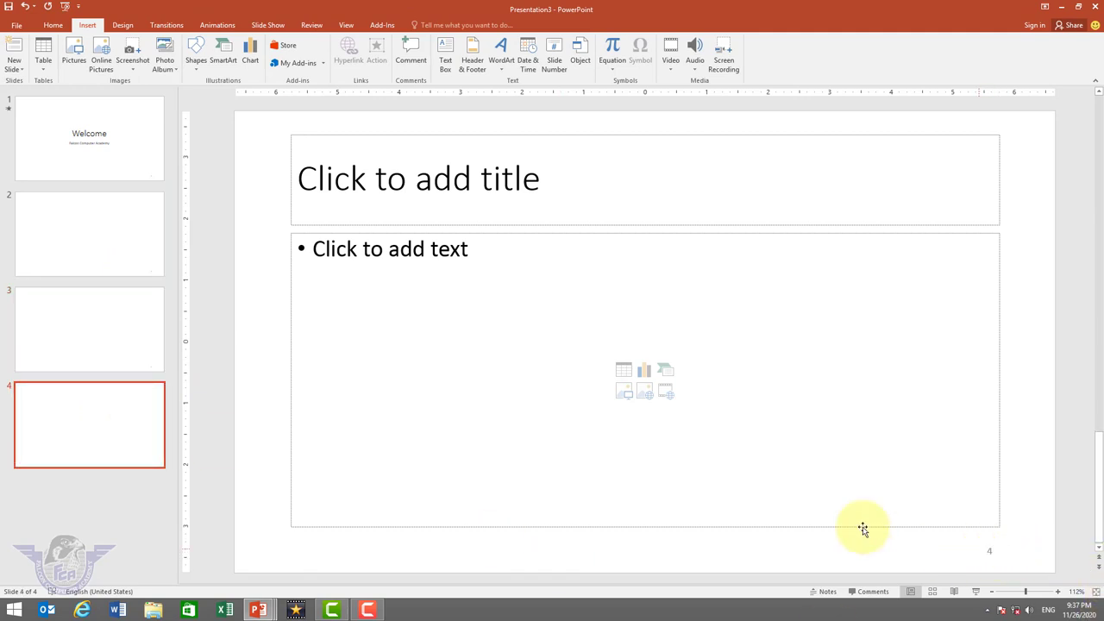
pyautogui.click(103, 263)
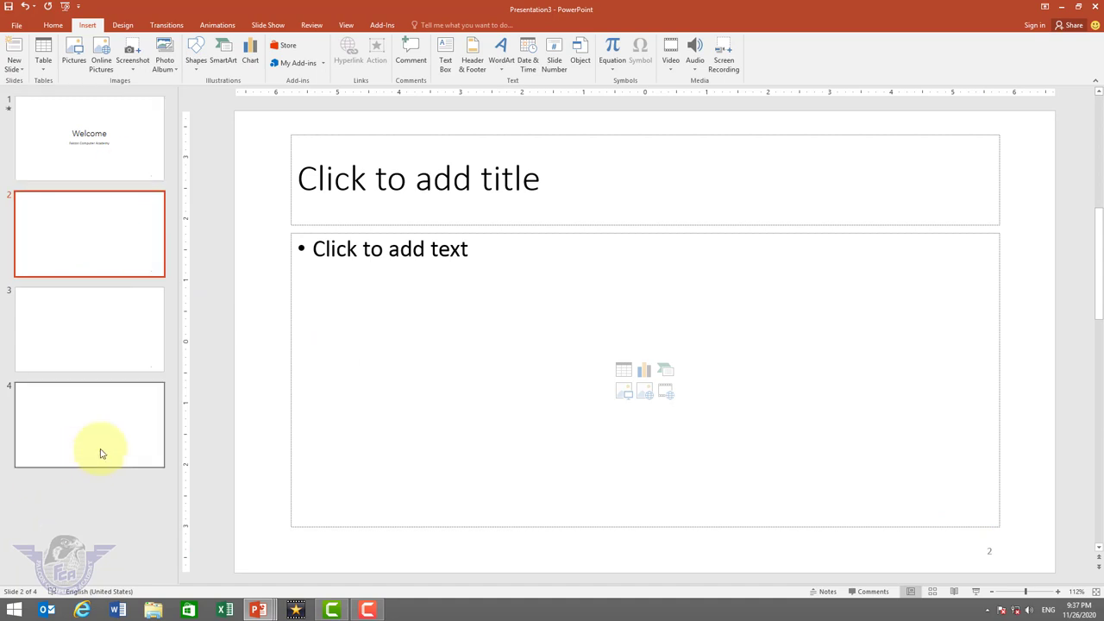
# Step: After glancing at slides 3 and 2, run the slide show From Beginning
pyautogui.click(267, 24)
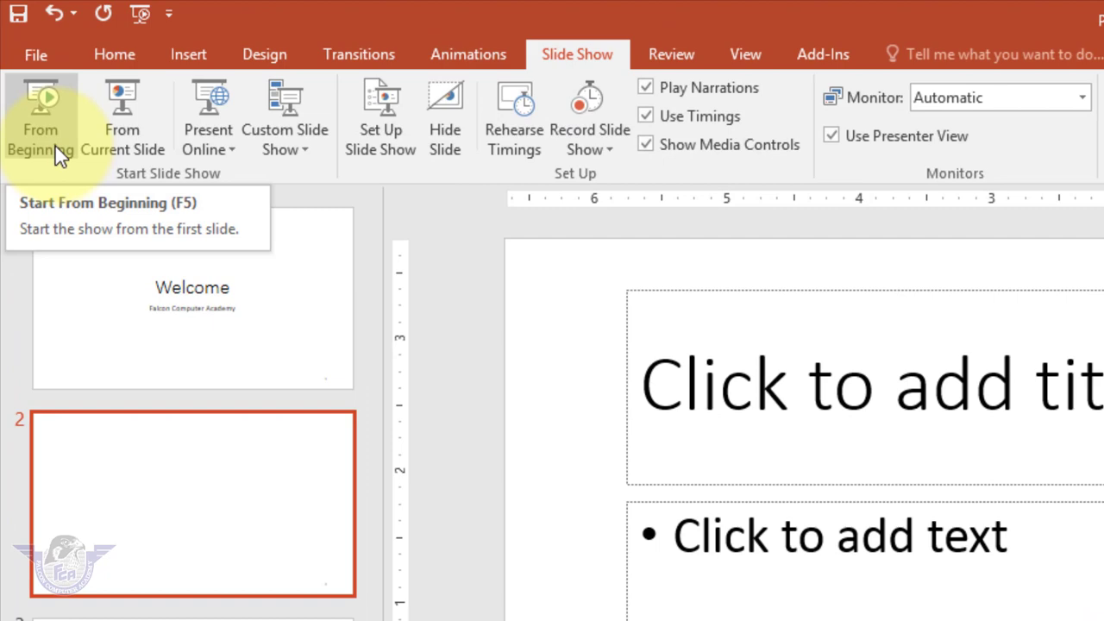
pyautogui.click(173, 545)
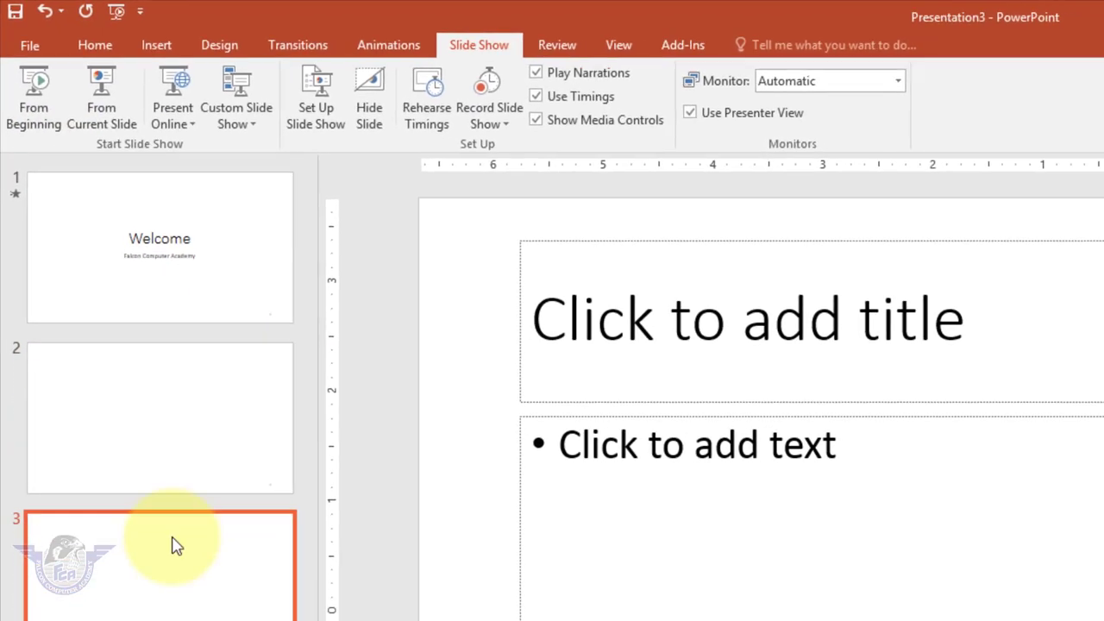
pyautogui.click(195, 476)
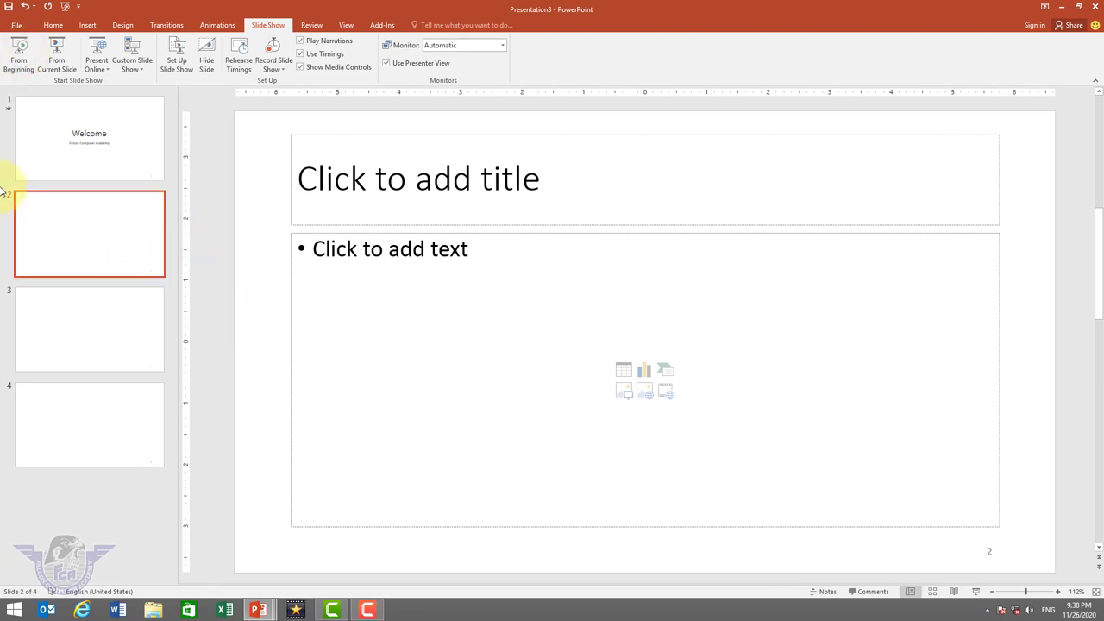
pyautogui.click(30, 61)
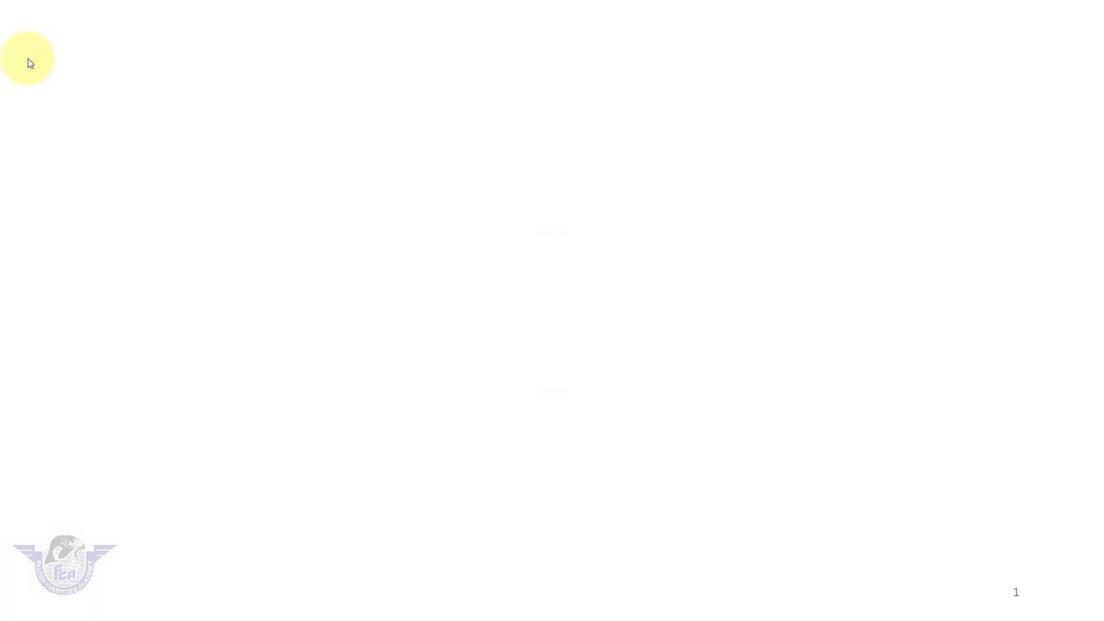
# Step: Advance to slide 2 and exit, then play From Current Slide on slide 3 and exit
pyautogui.click(526, 407)
pyautogui.press('Escape')
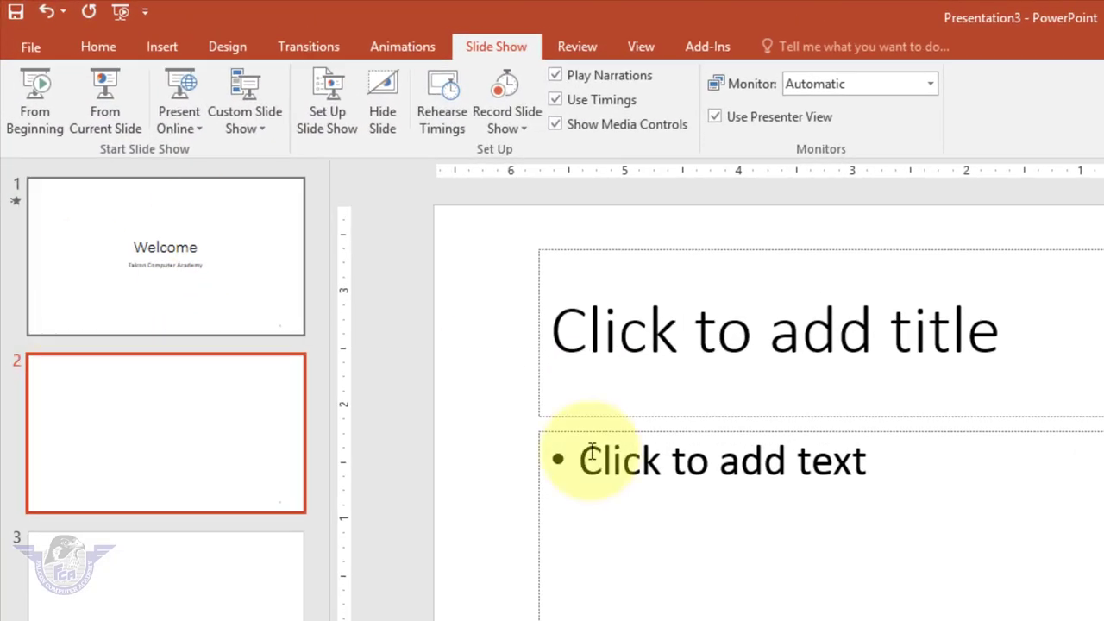
pyautogui.click(203, 614)
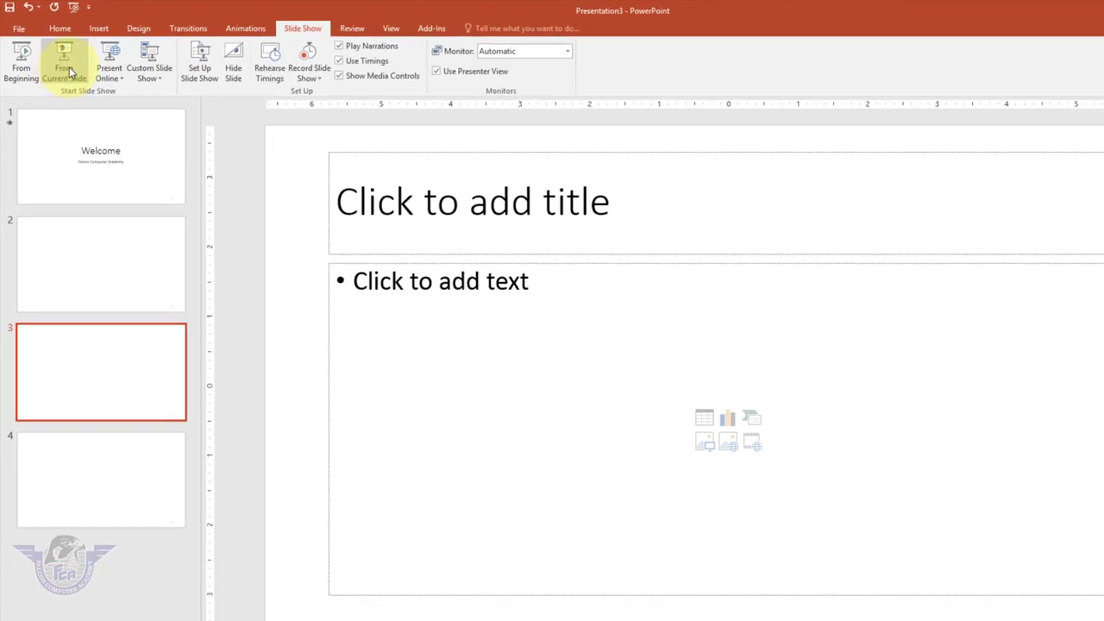
pyautogui.click(62, 60)
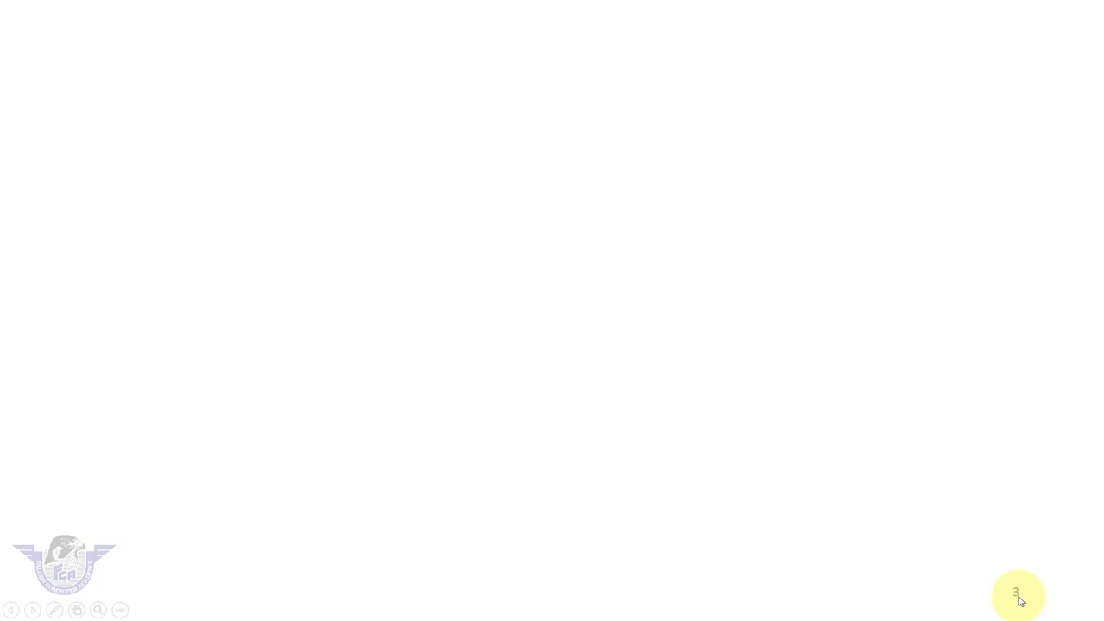
pyautogui.press('Escape')
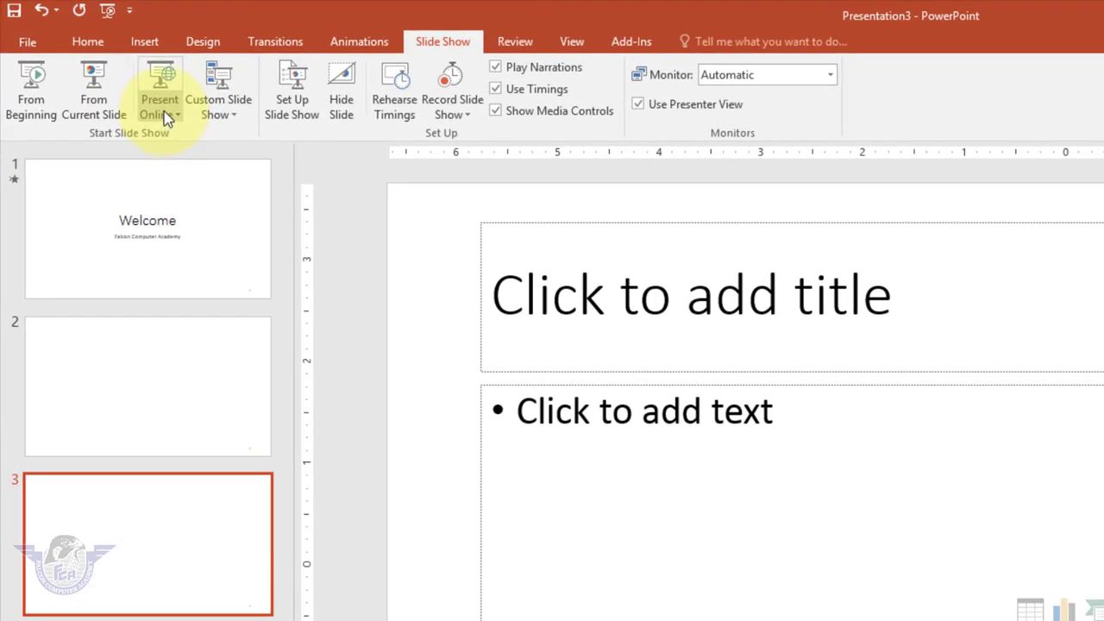
# Step: Open the Custom Shows list and start defining a new custom show
pyautogui.click(176, 119)
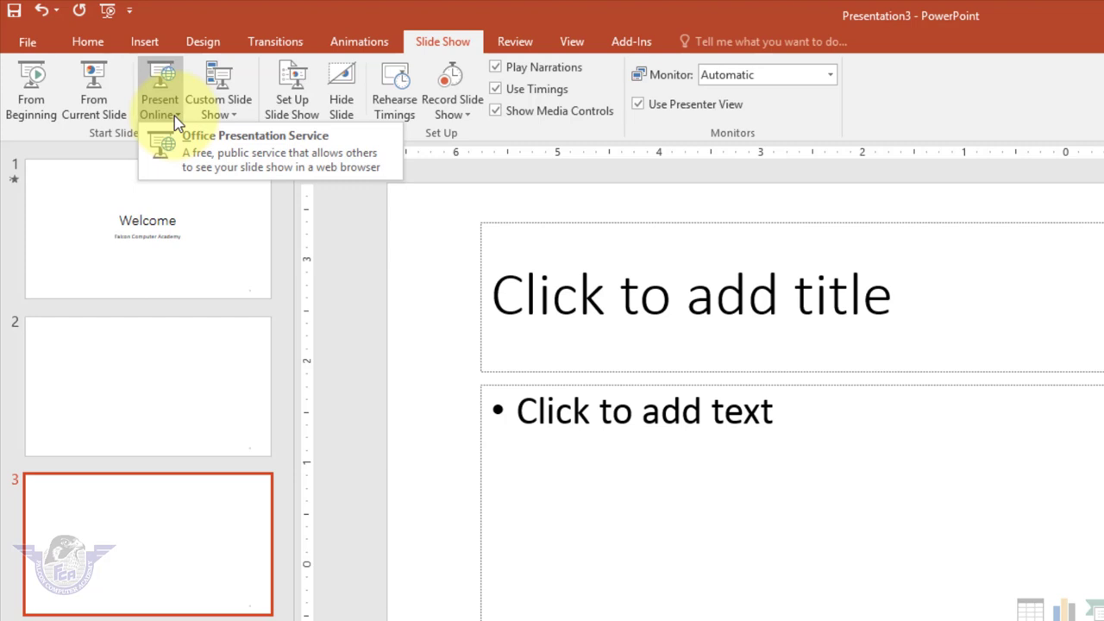
pyautogui.click(174, 115)
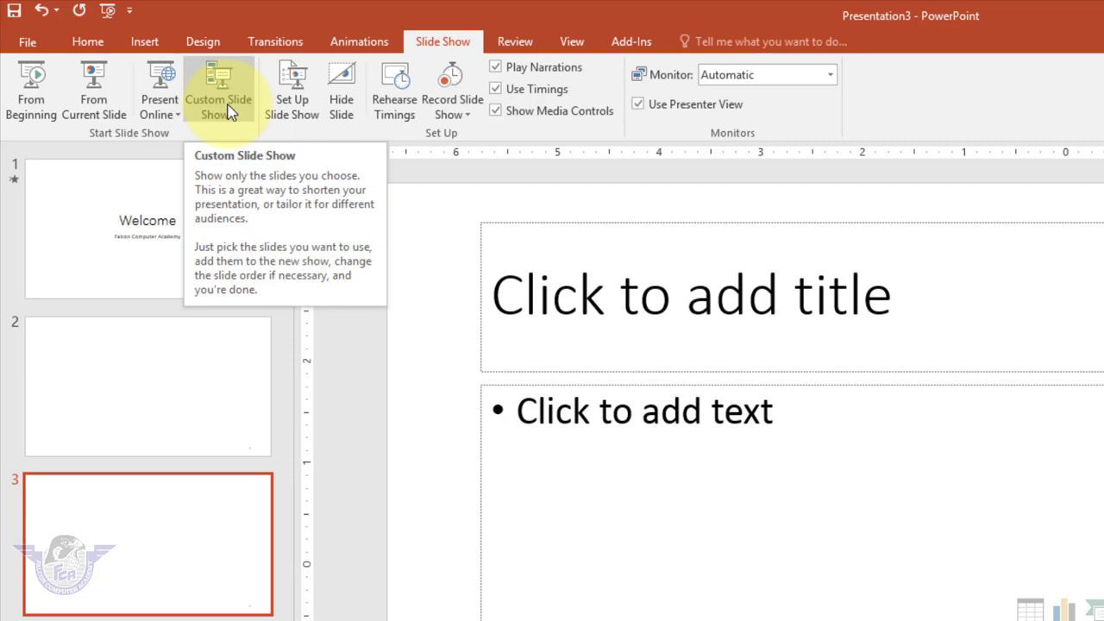
pyautogui.click(229, 112)
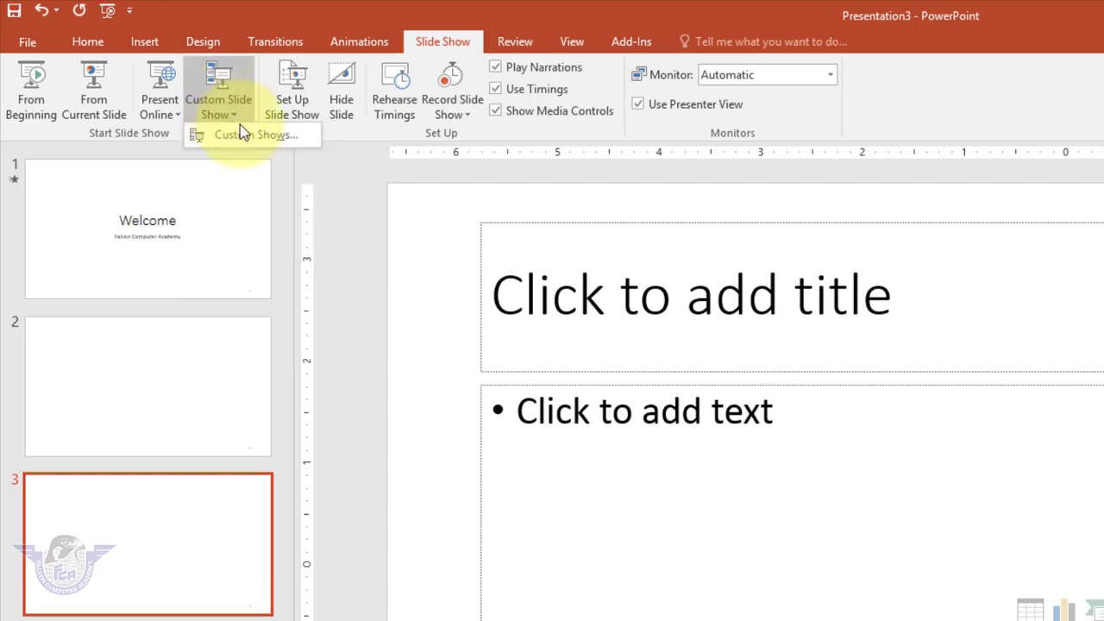
pyautogui.click(237, 135)
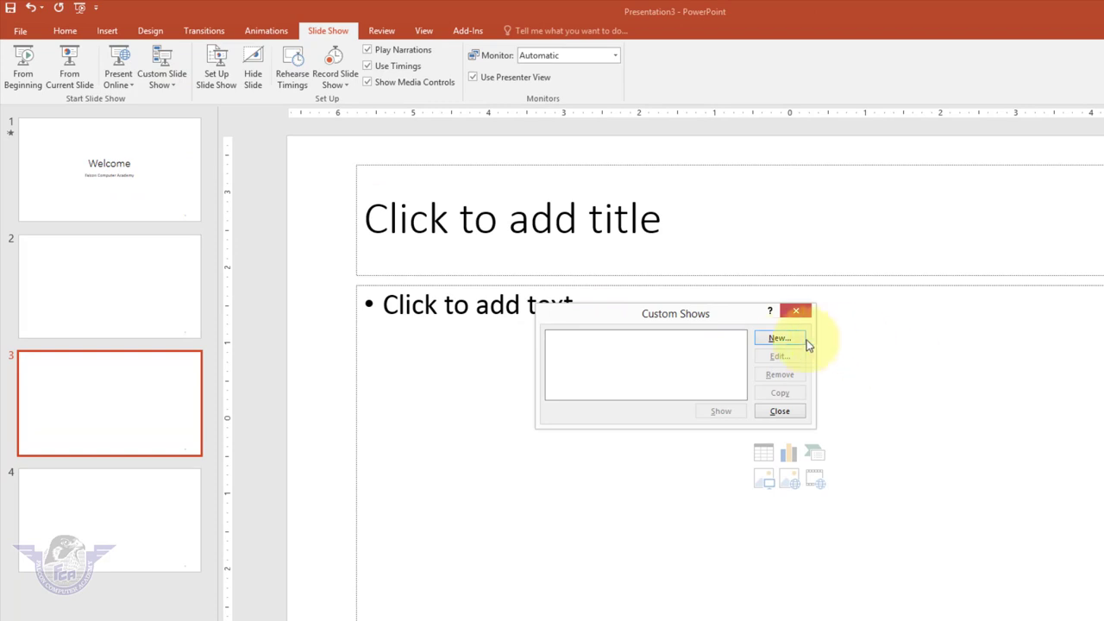
pyautogui.click(781, 339)
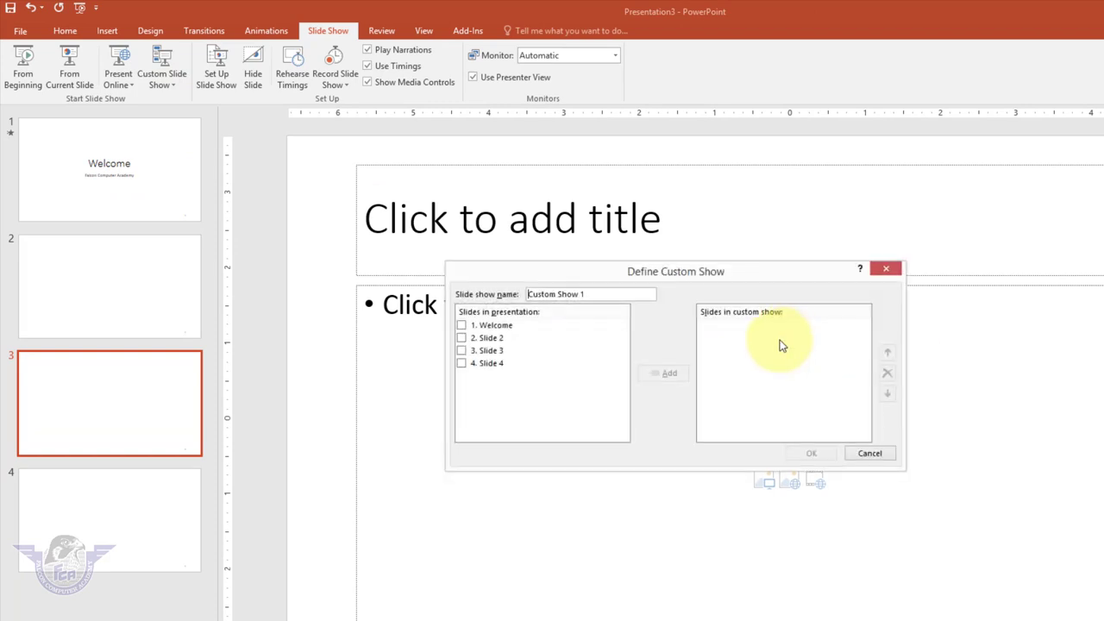
# Step: Add Slide 4, Welcome, Slide 2 and Slide 3 in that order and save Custom Show 1
pyautogui.click(462, 363)
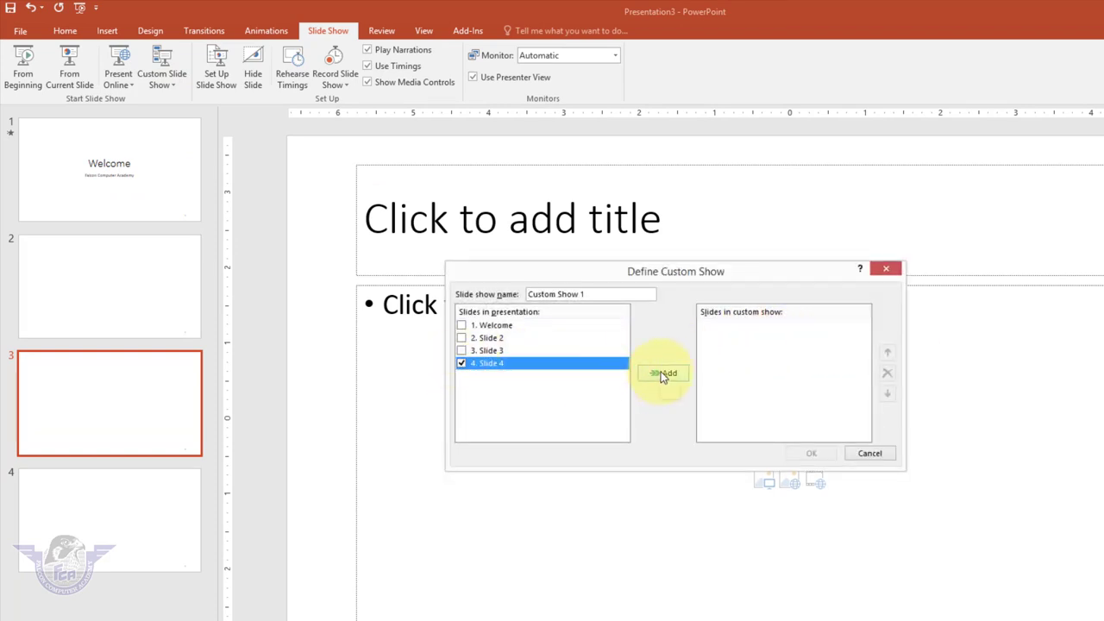
pyautogui.click(663, 373)
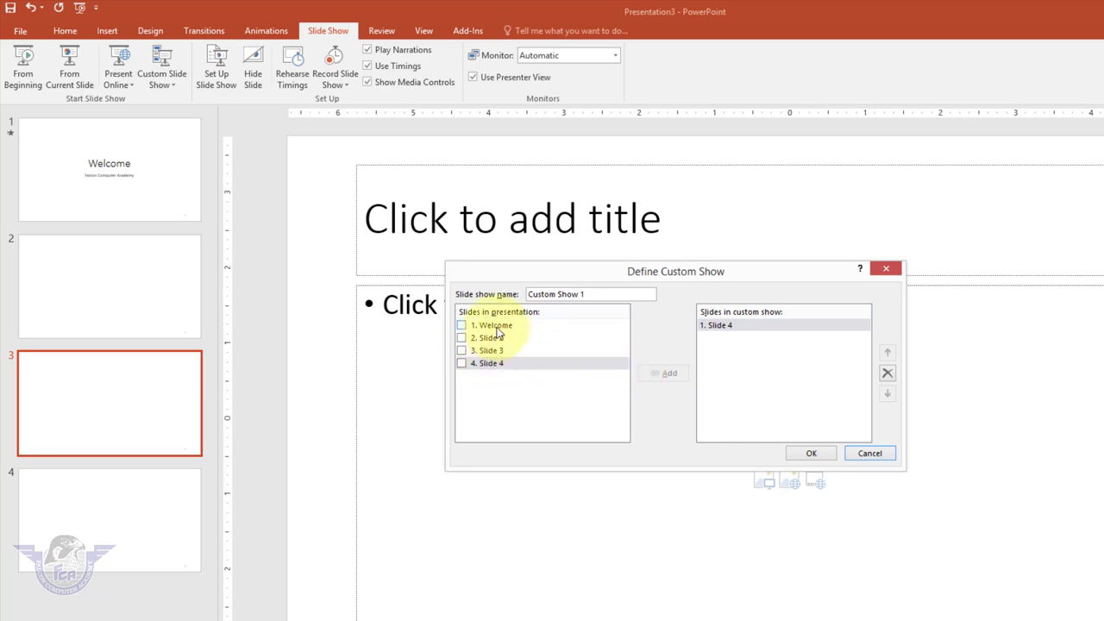
pyautogui.click(462, 325)
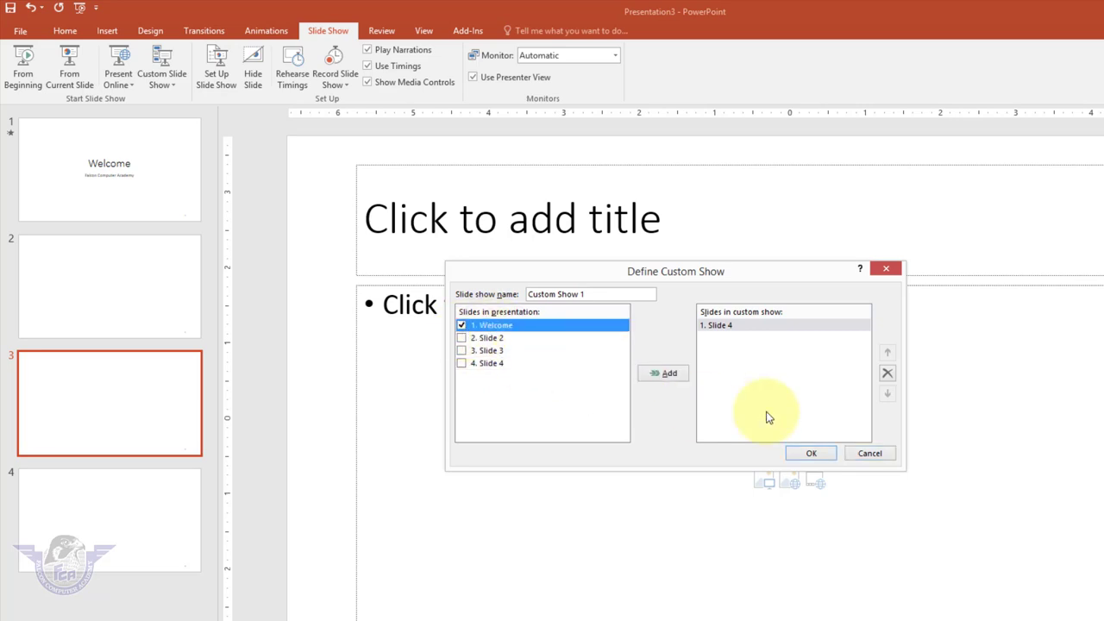
pyautogui.click(673, 376)
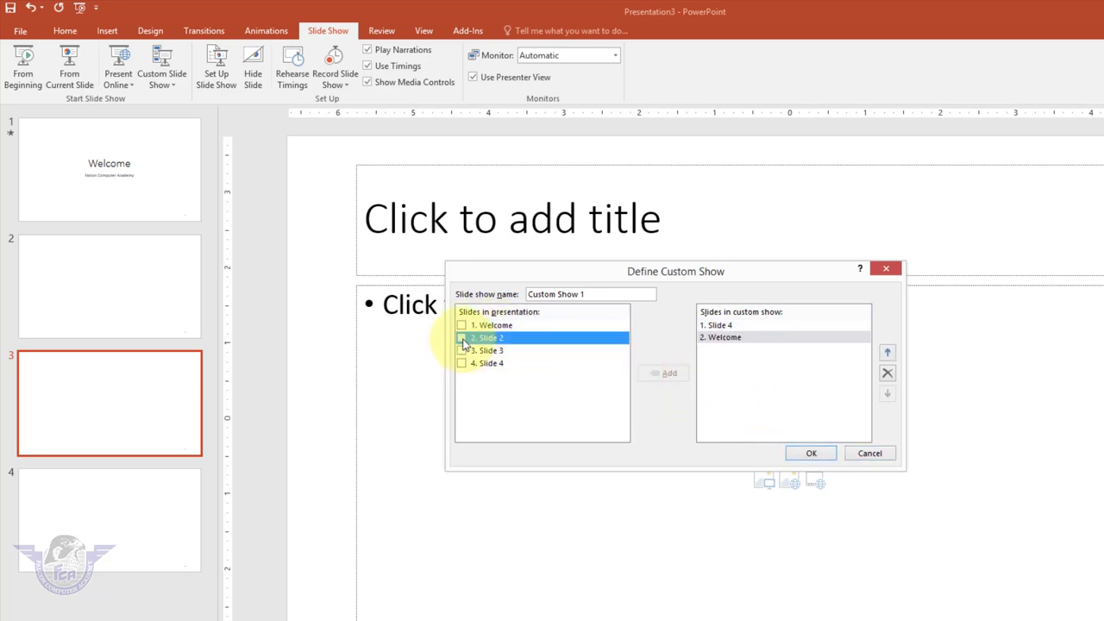
pyautogui.click(462, 337)
pyautogui.click(663, 374)
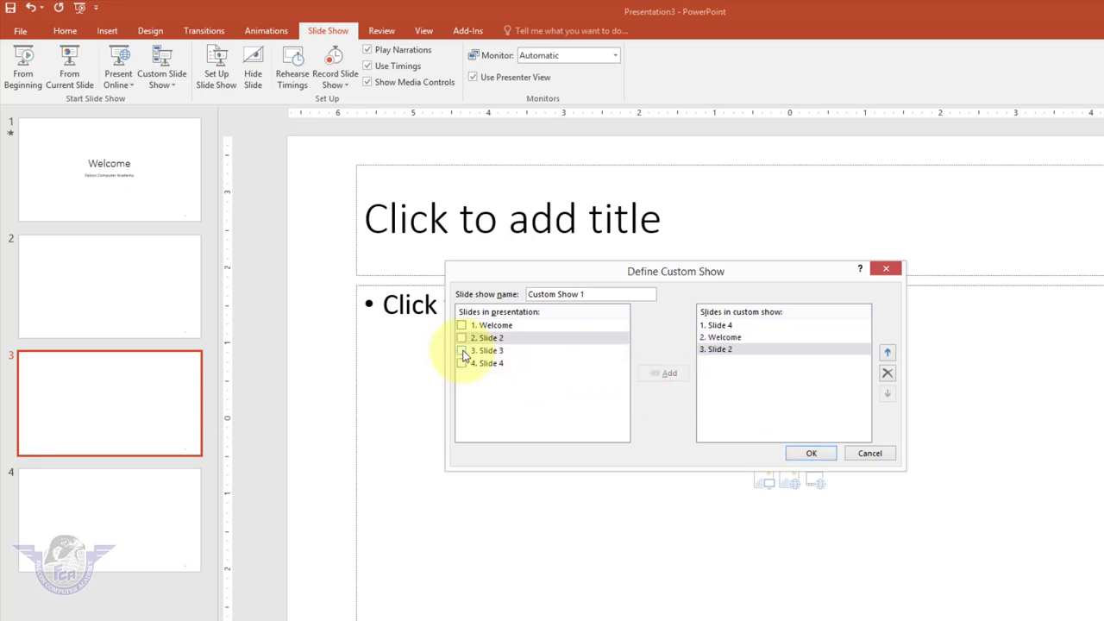
pyautogui.click(462, 350)
pyautogui.click(672, 377)
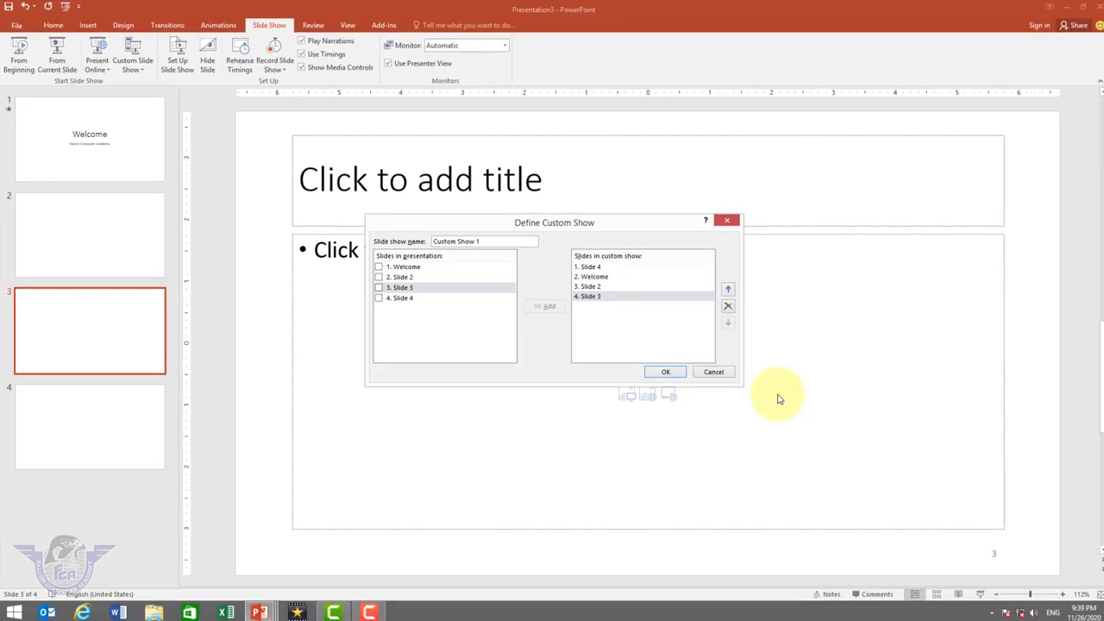
pyautogui.click(665, 371)
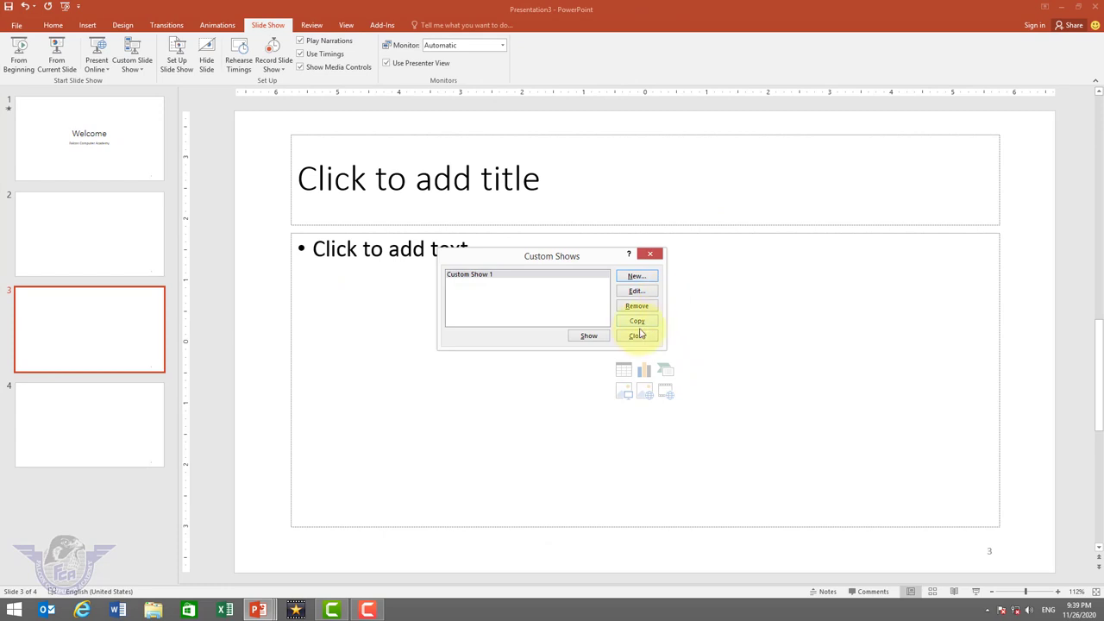
# Step: Play Custom Show 1 through all its slides and return to editing
pyautogui.click(589, 337)
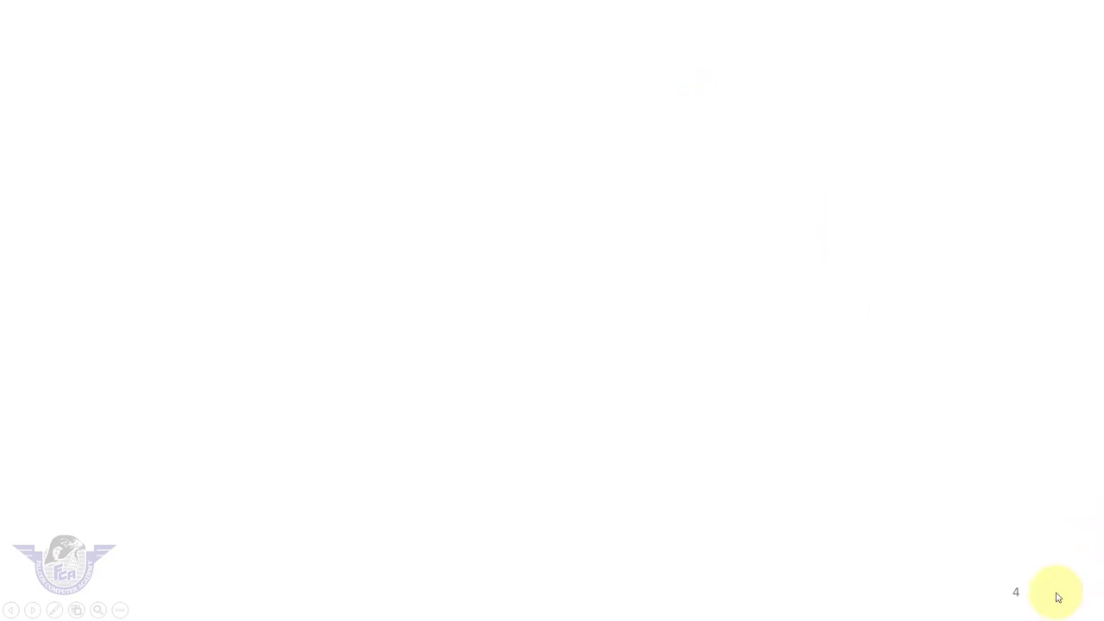
pyautogui.click(795, 524)
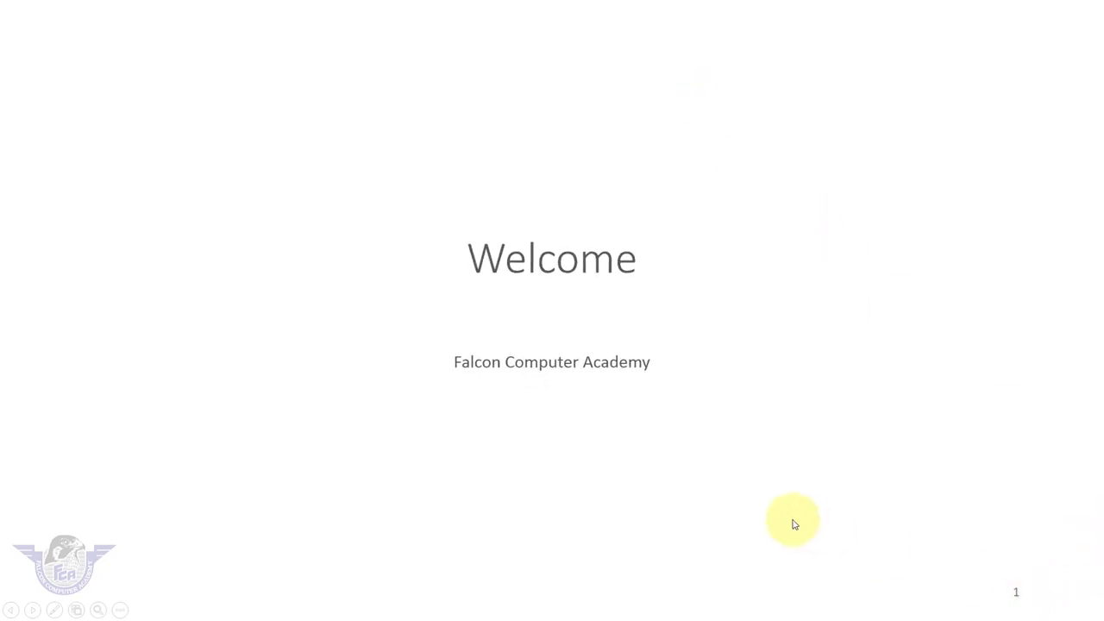
pyautogui.click(795, 523)
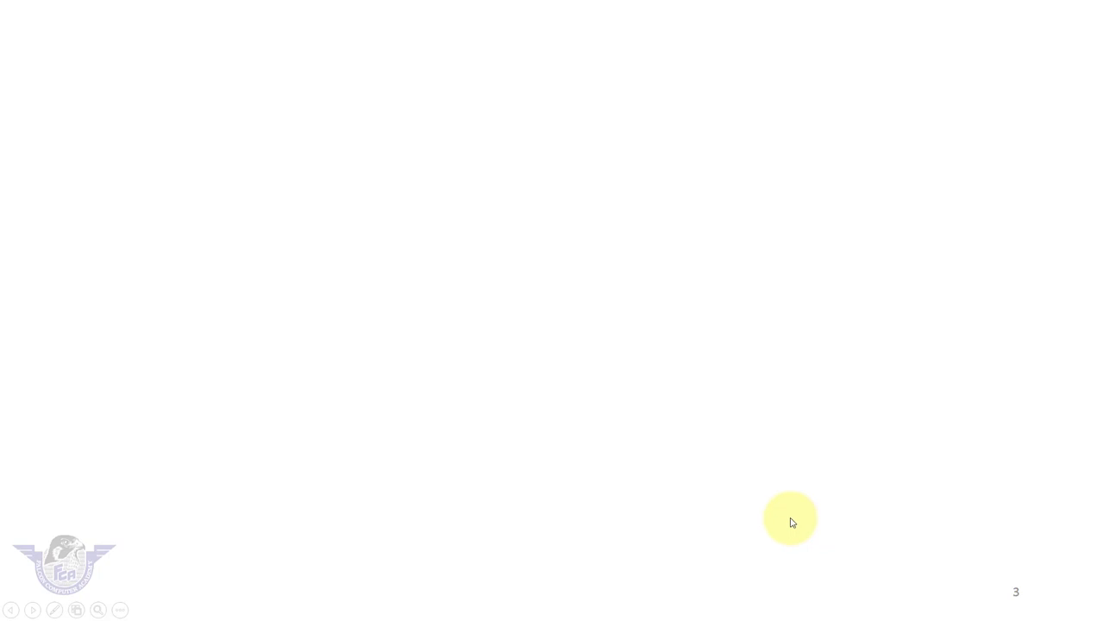
pyautogui.click(789, 518)
pyautogui.click(789, 518)
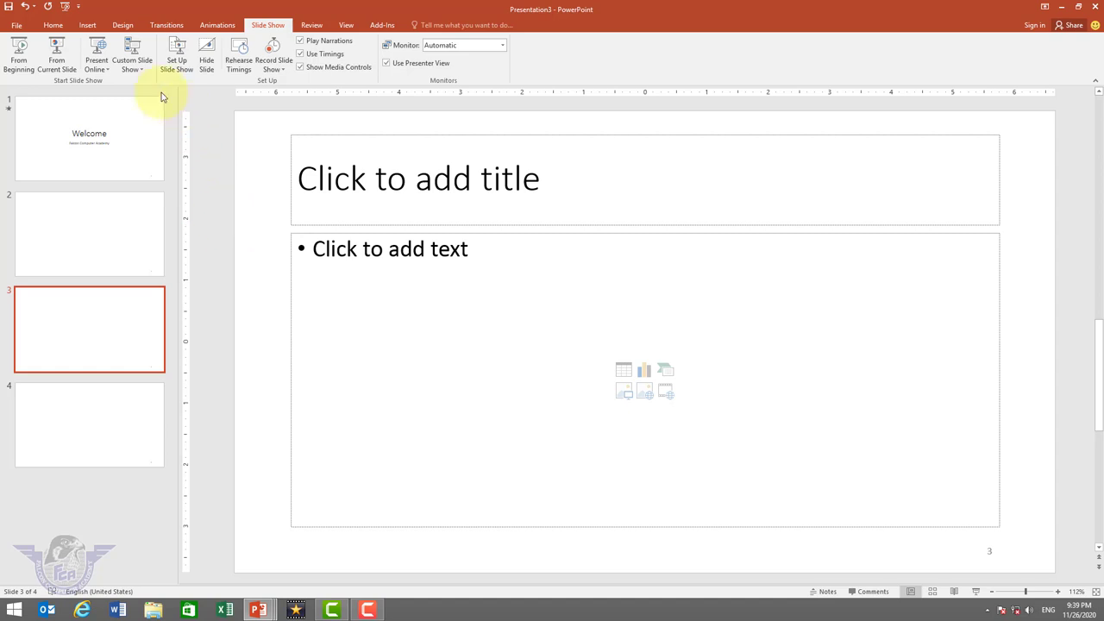
# Step: Remove Custom Show 1 in the Custom Shows manager so none remain
pyautogui.click(130, 57)
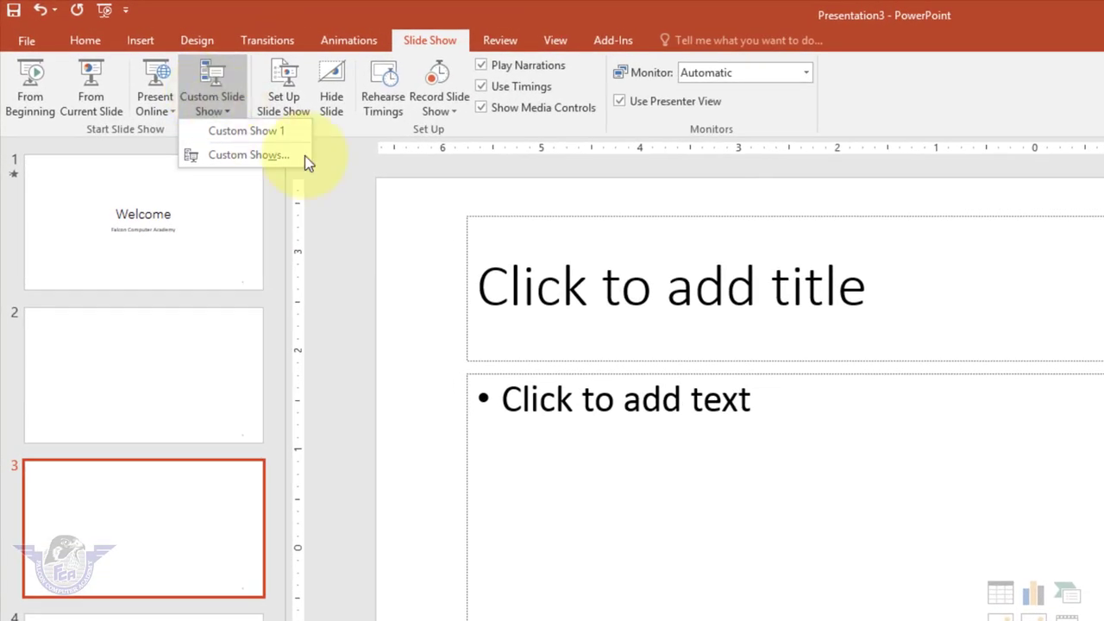
pyautogui.click(235, 154)
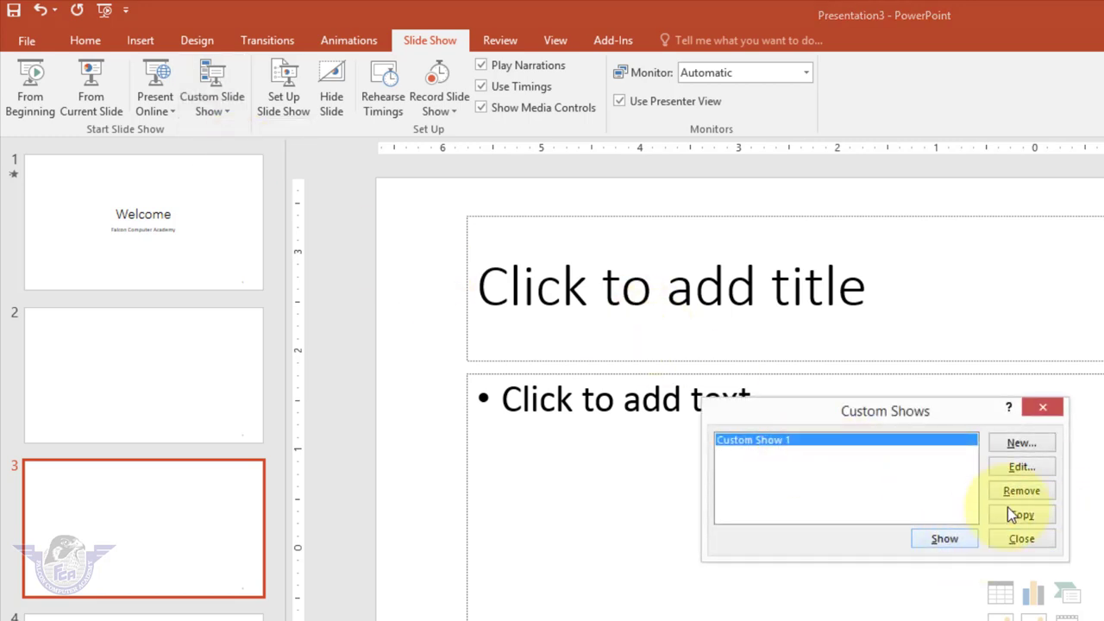
pyautogui.click(1029, 499)
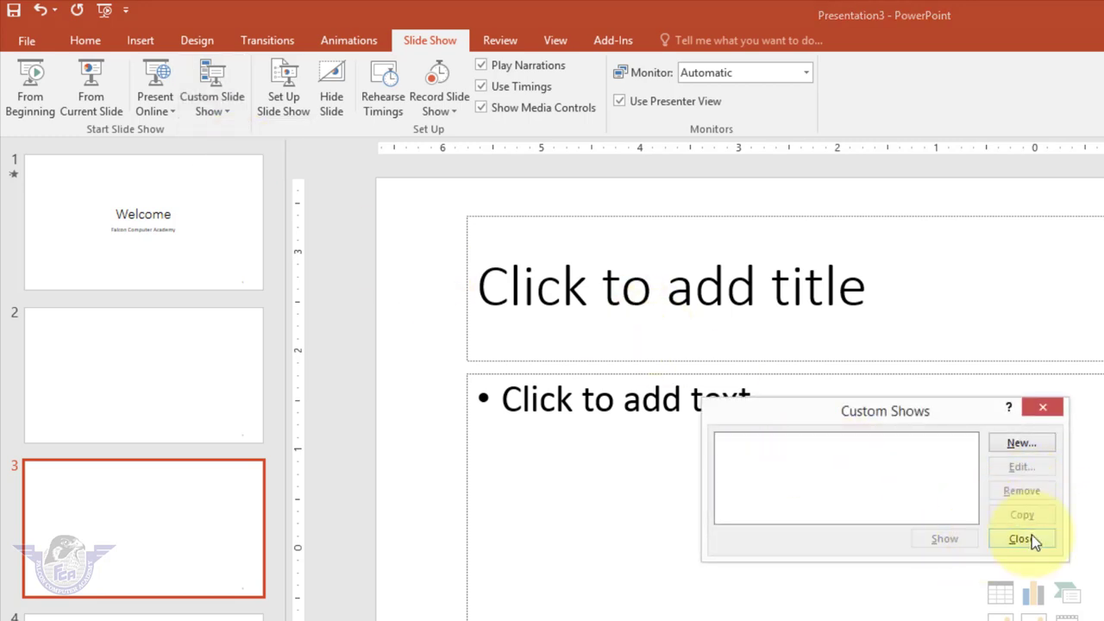
pyautogui.click(1031, 537)
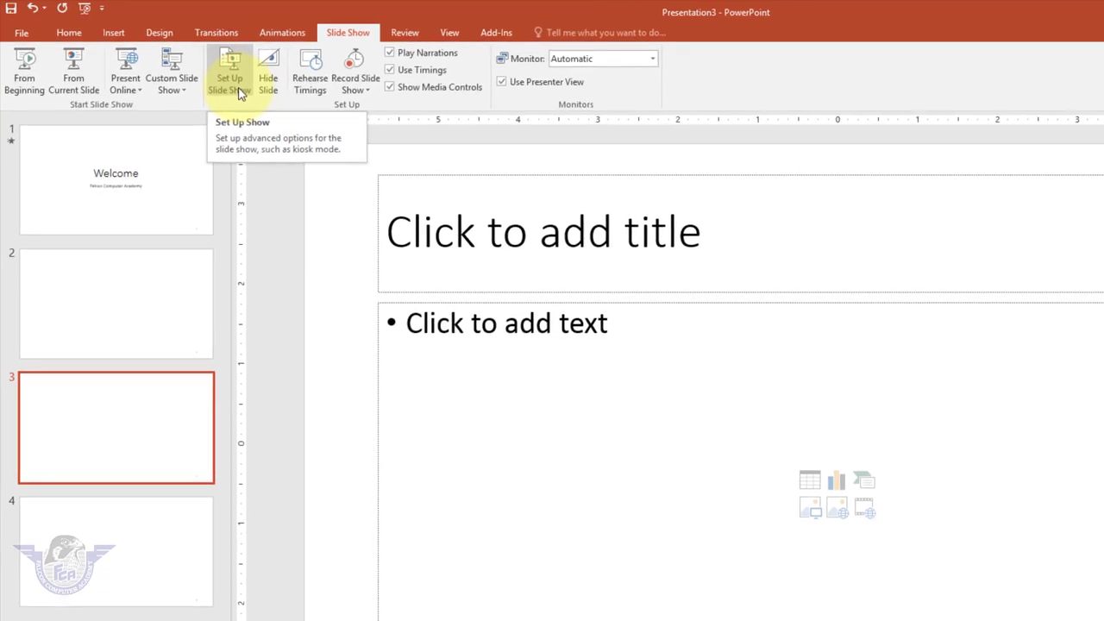
# Step: Set the slide show to run slides 3 to 4 only and preview it full screen
pyautogui.click(240, 92)
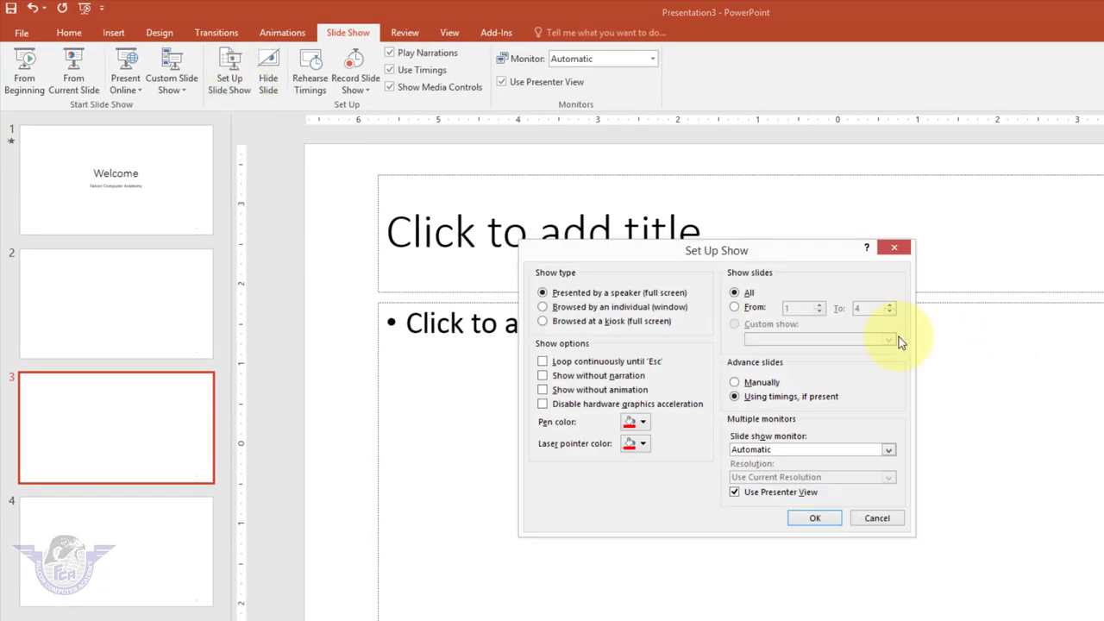
pyautogui.moveTo(726, 250); pyautogui.dragTo(614, 190)
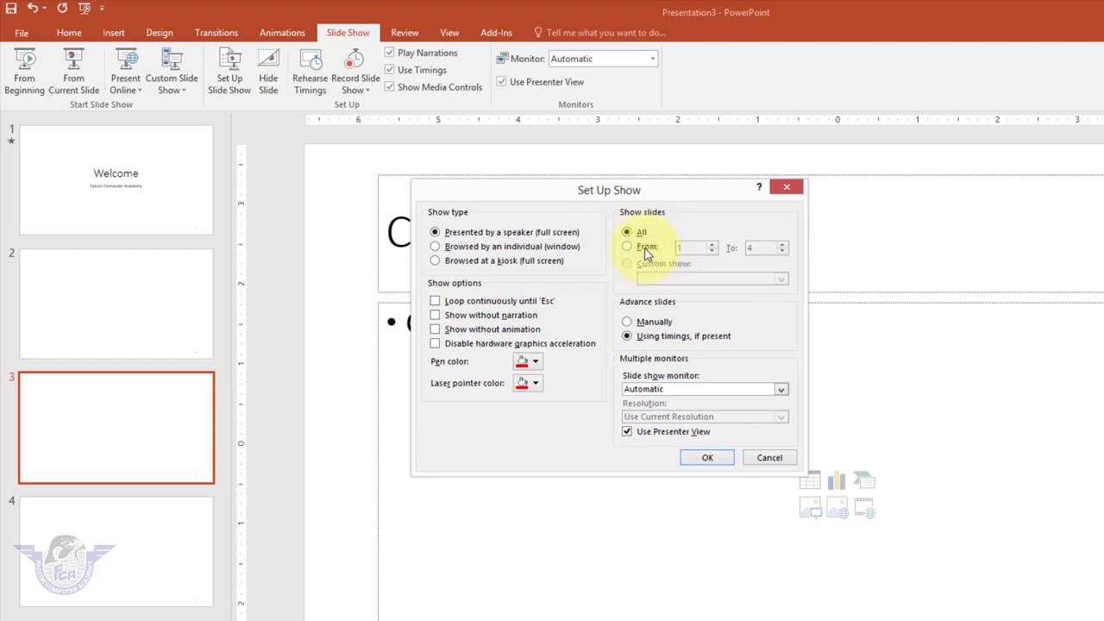
pyautogui.click(647, 248)
pyautogui.write('3')
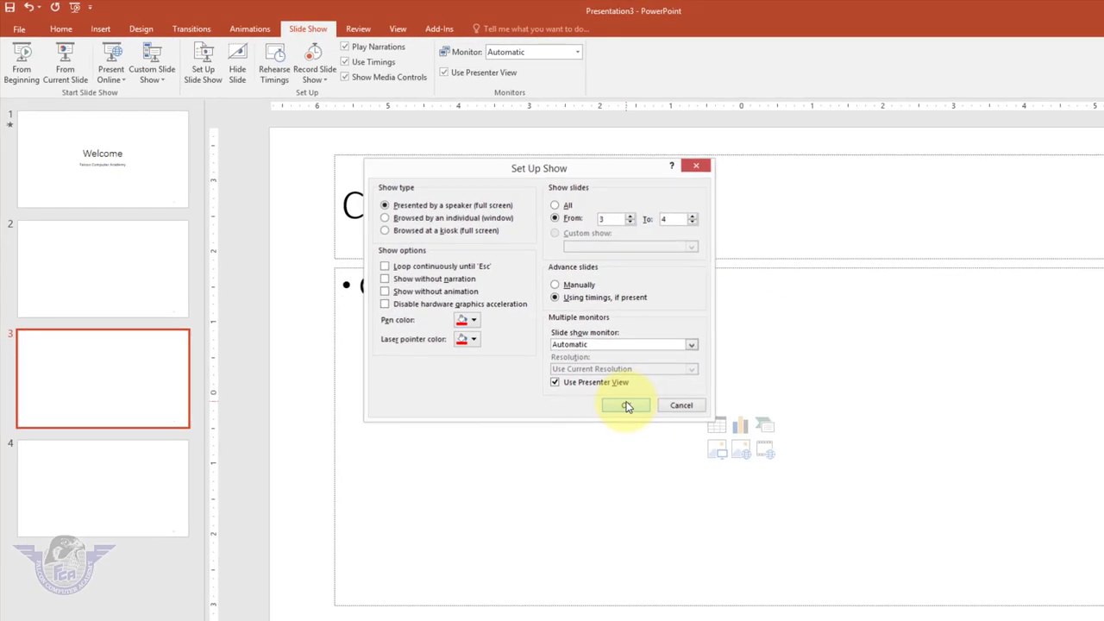
pyautogui.click(707, 457)
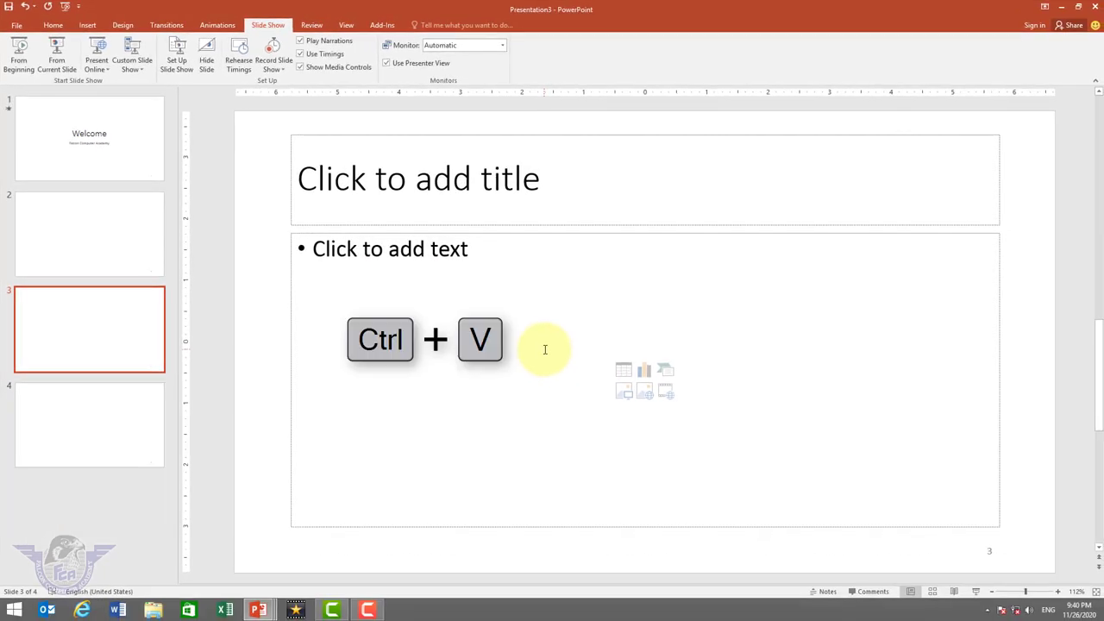
pyautogui.hotkey('shift', 'F5')
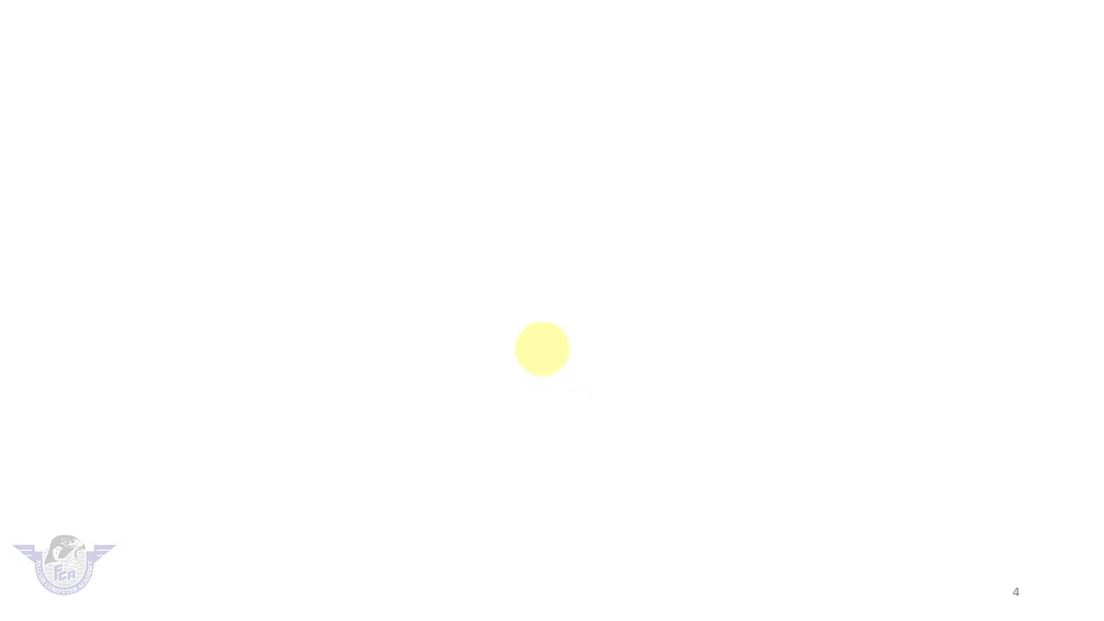
pyautogui.click(542, 349)
pyautogui.click(542, 349)
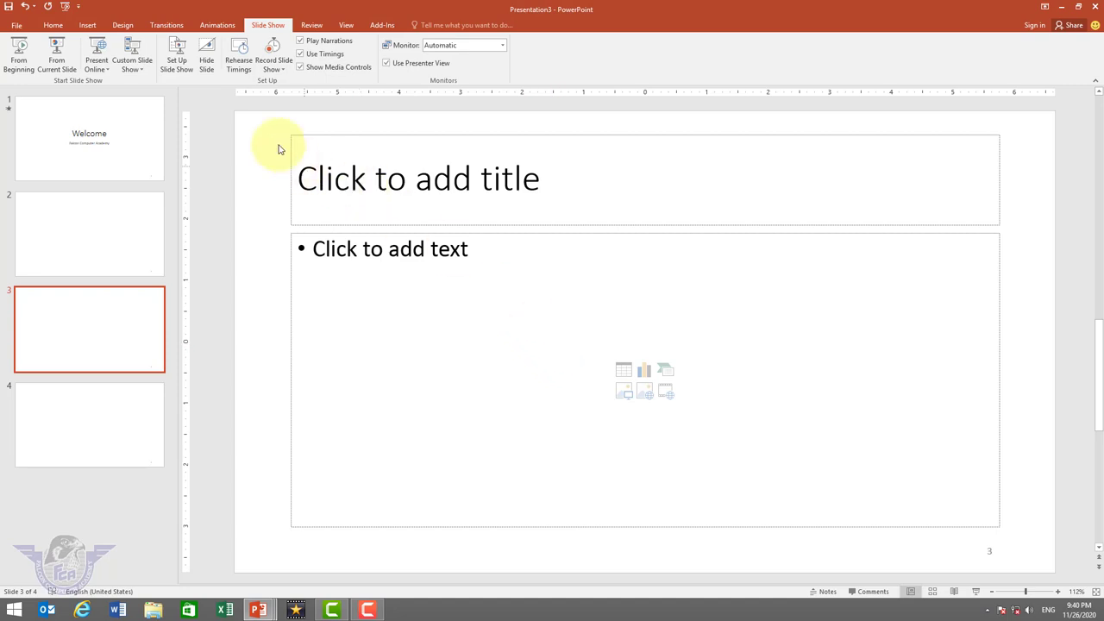
# Step: Switch Set Up Slide Show back to All slides, play from the start, then select Welcome
pyautogui.click(173, 53)
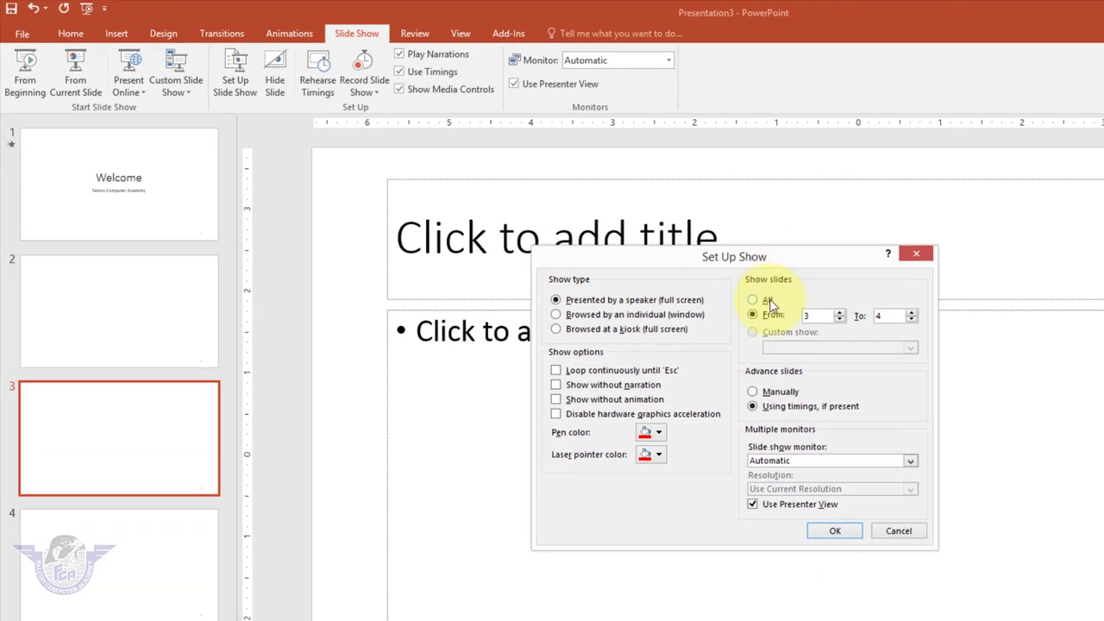
pyautogui.click(911, 363)
pyautogui.click(815, 532)
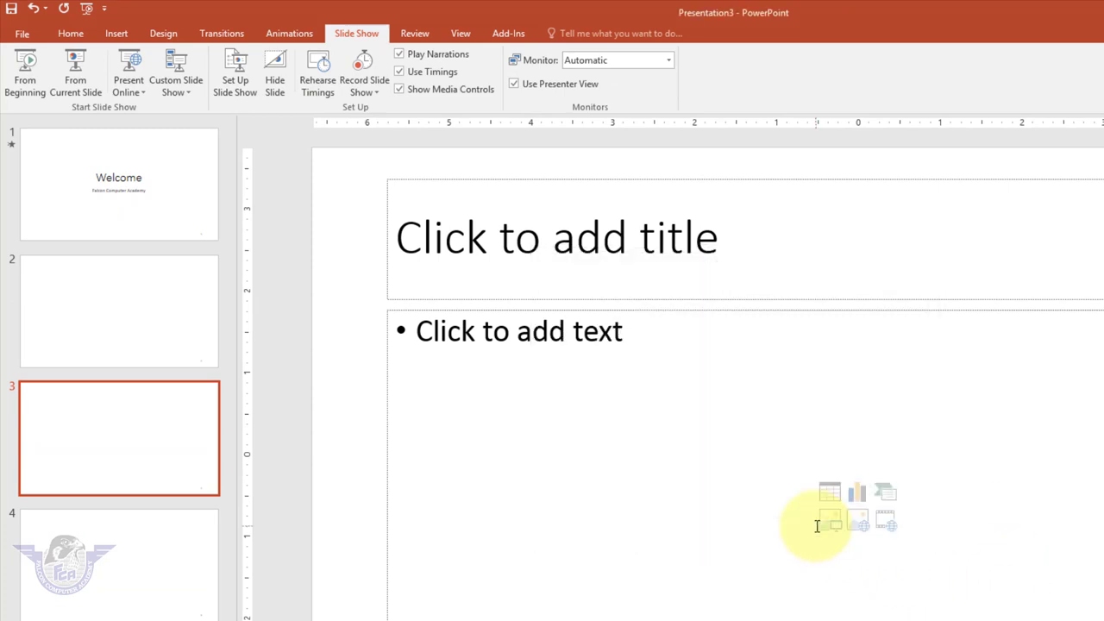
pyautogui.press('F5')
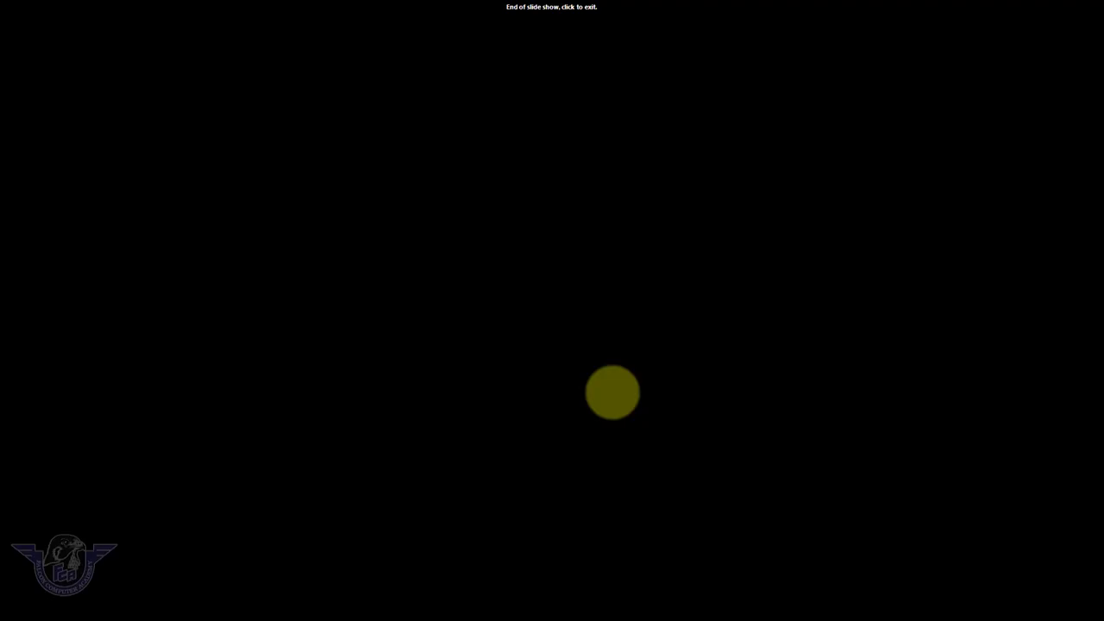
pyautogui.click(612, 393)
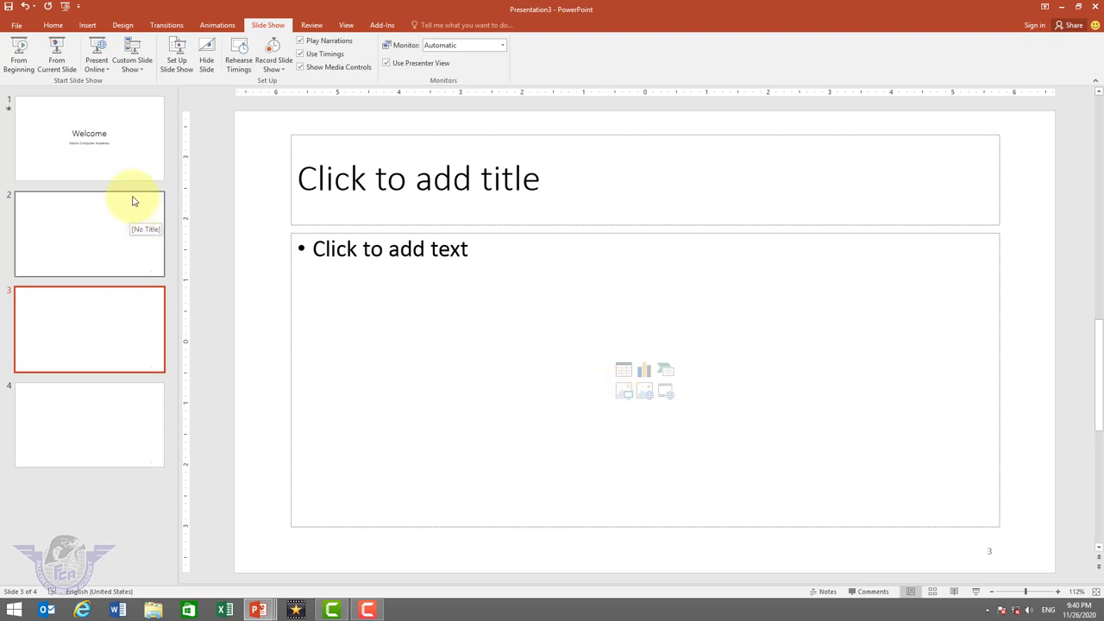
pyautogui.click(111, 169)
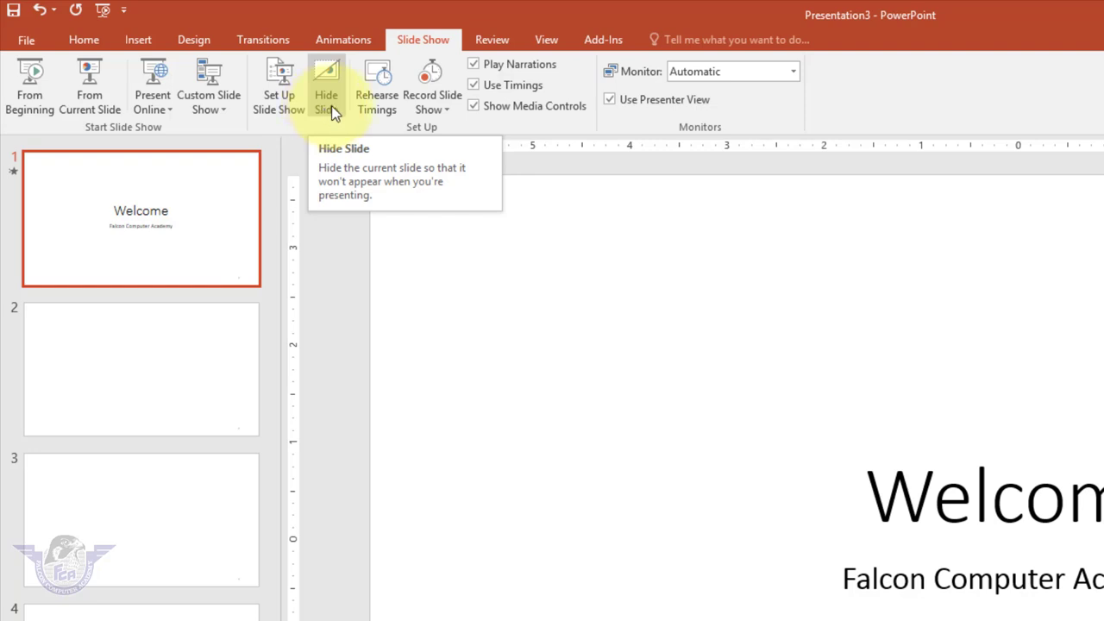
# Step: Hide the Welcome slide and slide 3, then run the show to confirm they're skipped
pyautogui.click(330, 105)
pyautogui.click(157, 507)
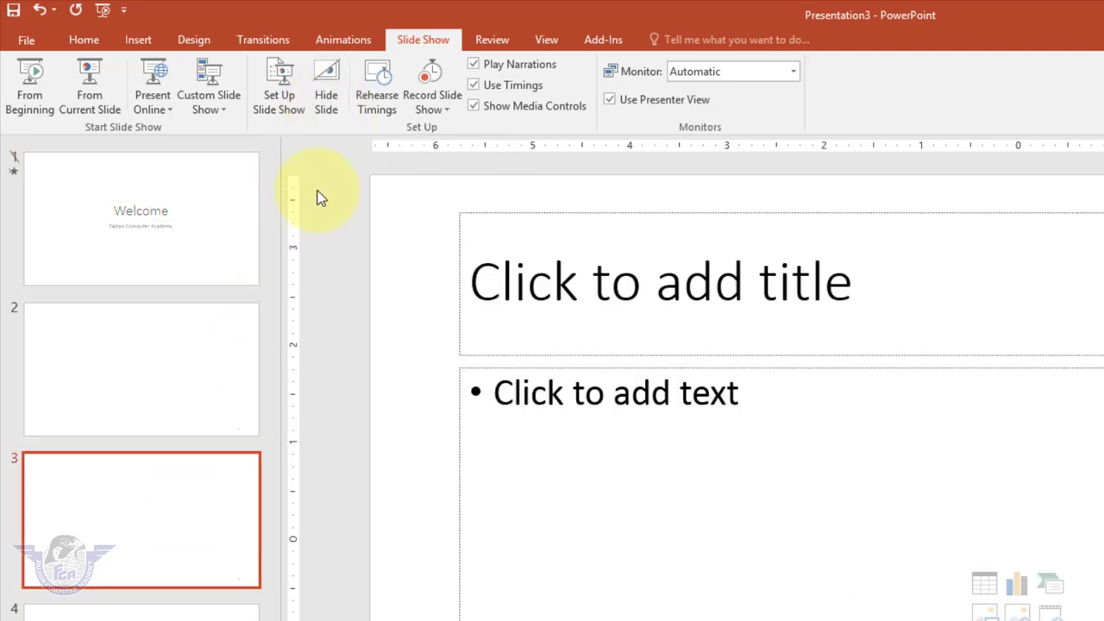
pyautogui.click(333, 101)
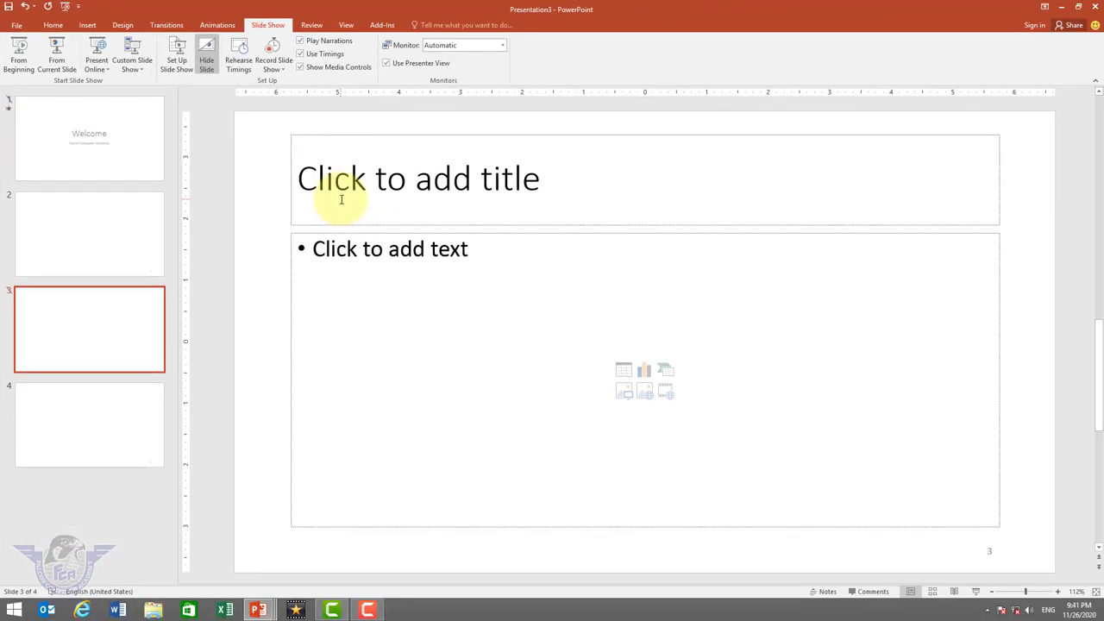
pyautogui.hotkey('shift', 'F5')
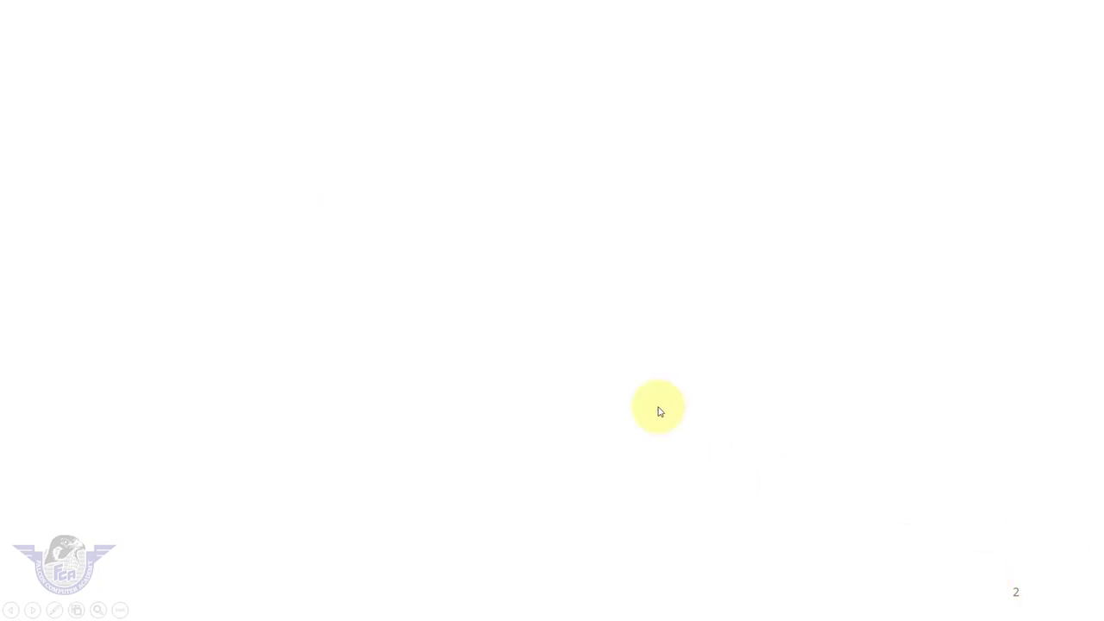
pyautogui.click(657, 412)
pyautogui.click(653, 409)
pyautogui.click(653, 408)
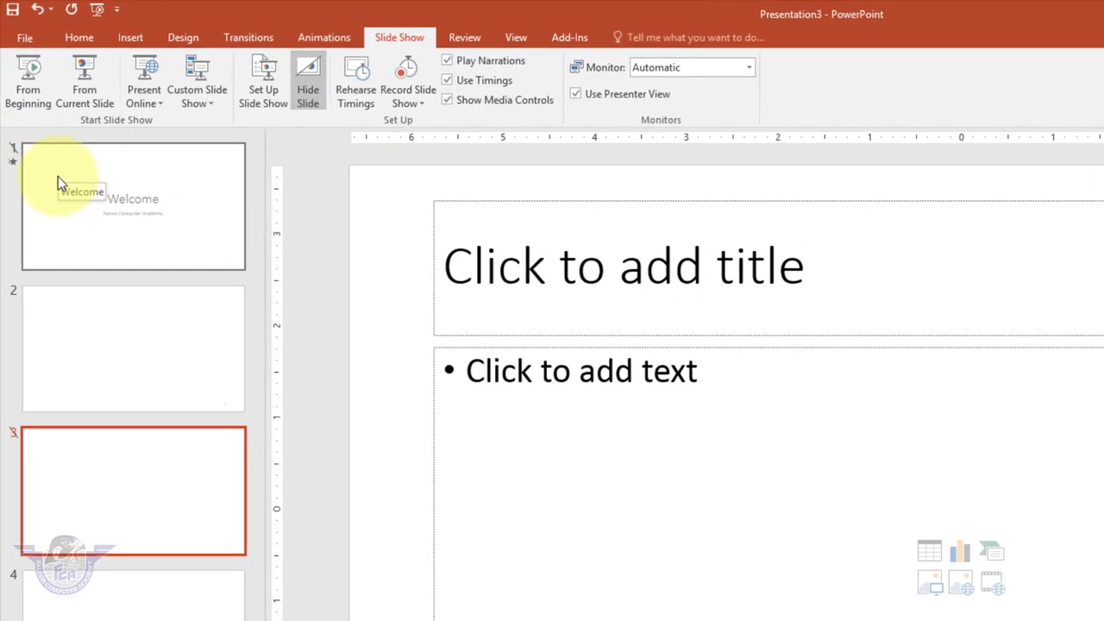
# Step: Unhide the Welcome slide, then select slide 3
pyautogui.click(57, 176)
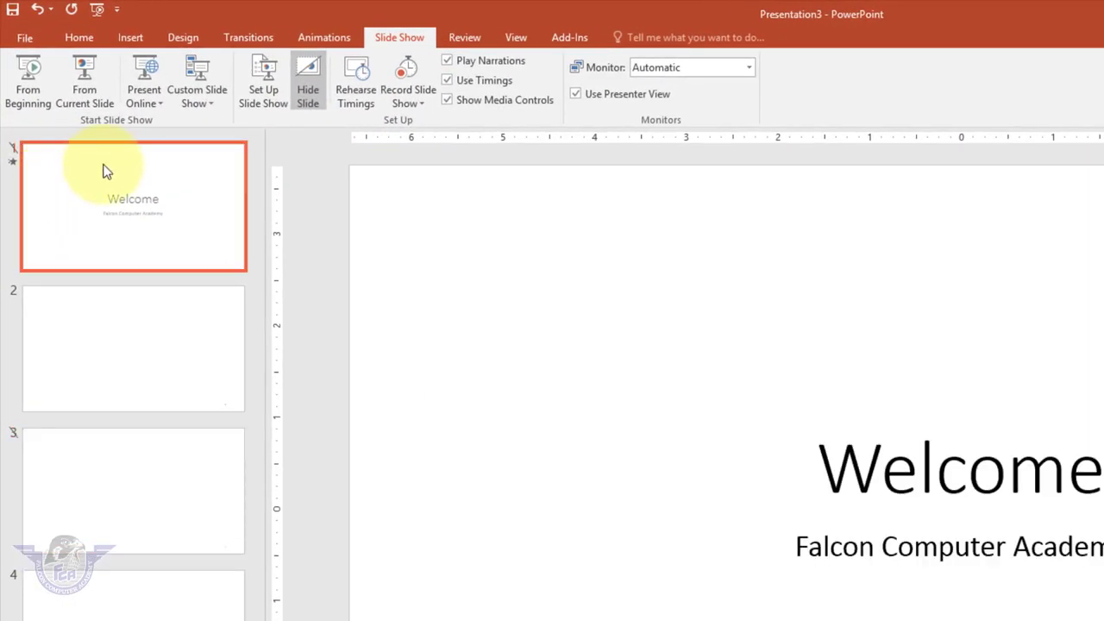
pyautogui.click(310, 69)
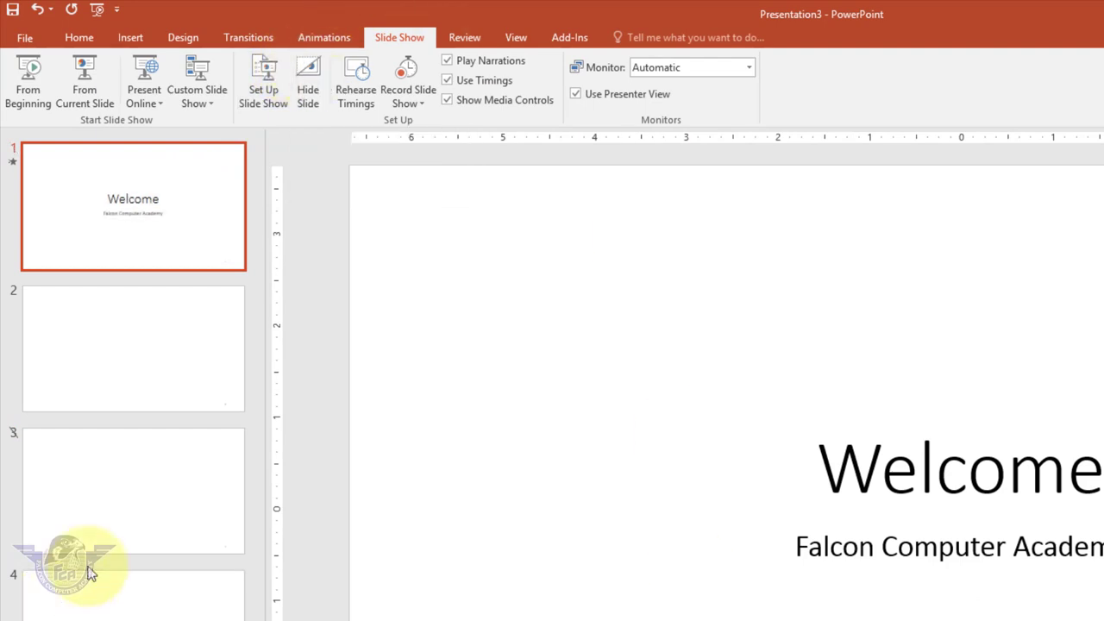
pyautogui.click(136, 509)
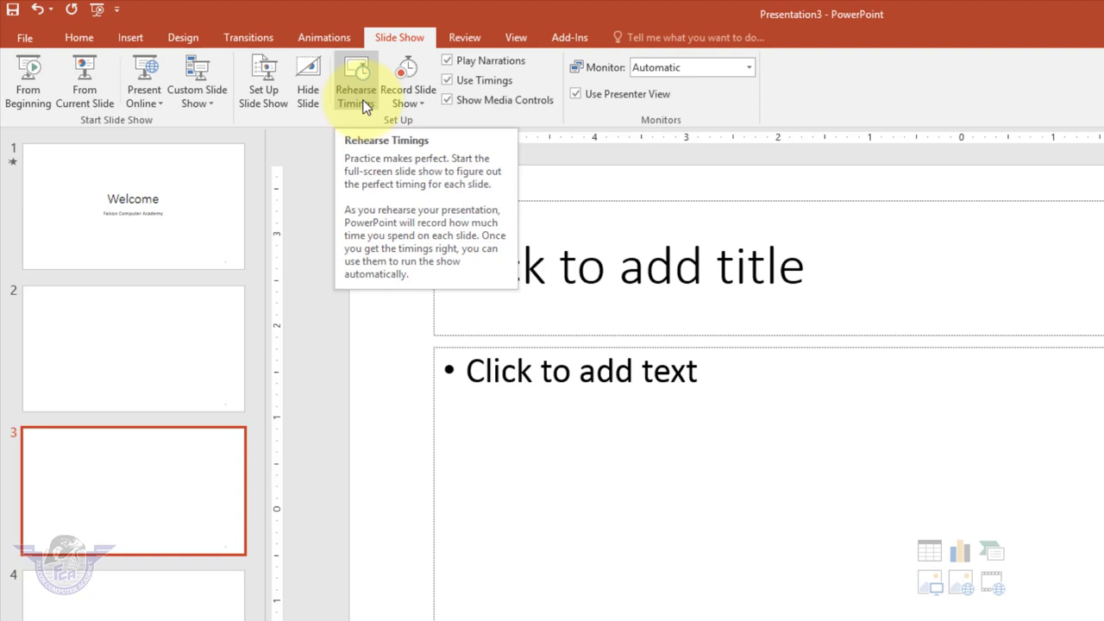
# Step: Title slide 2 'word' with bullets File, new, save close, open and save as
pyautogui.click(67, 354)
pyautogui.click(542, 277)
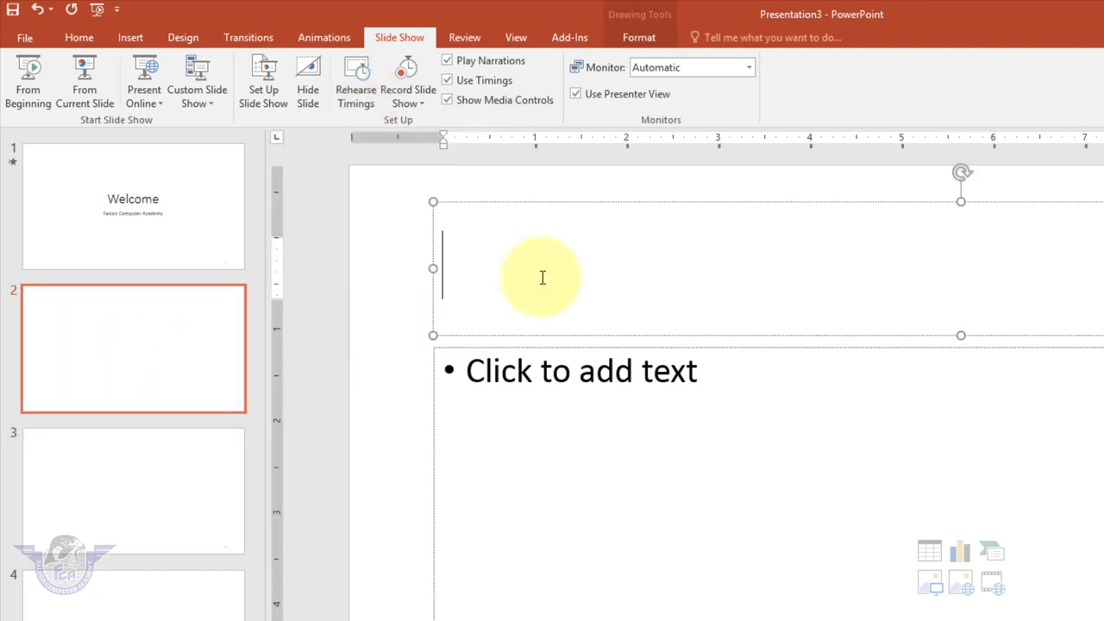
pyautogui.write('word')
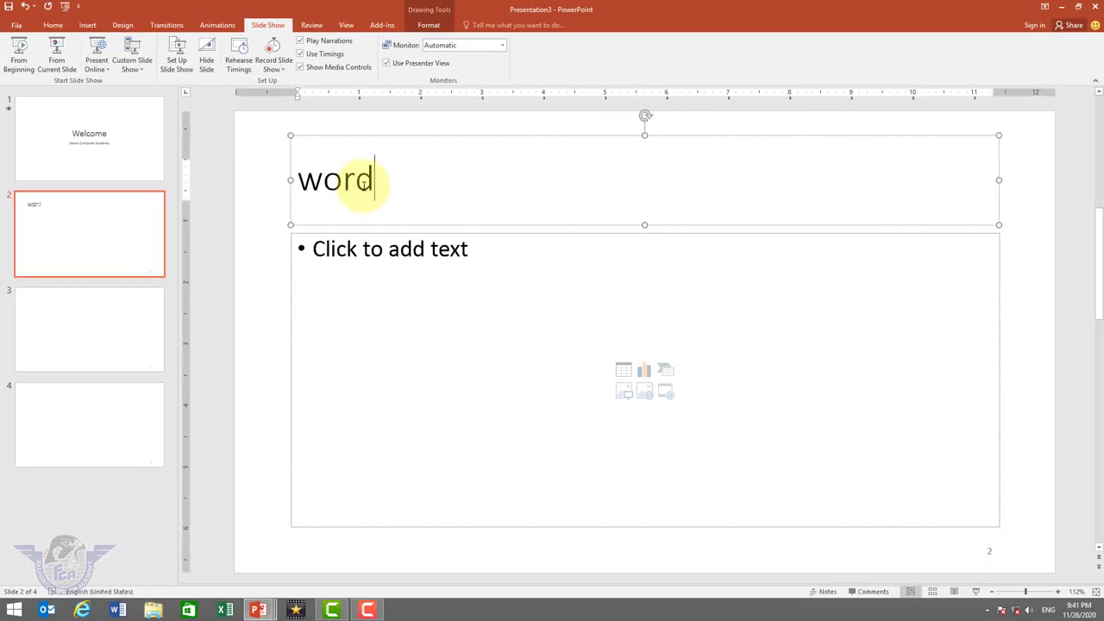
pyautogui.click(447, 250)
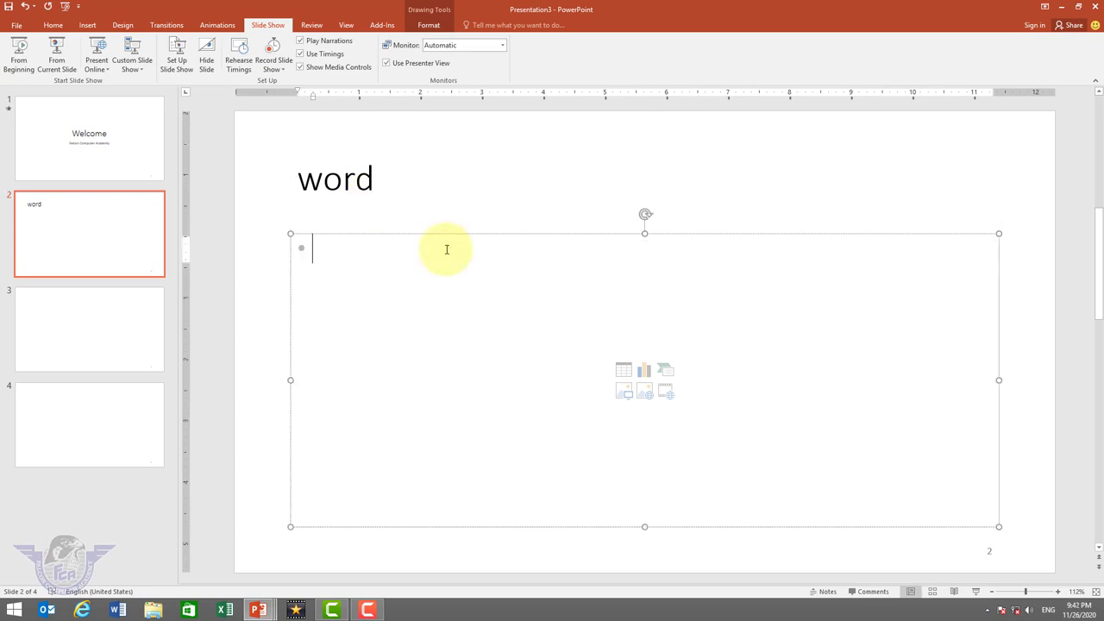
pyautogui.write('File')
pyautogui.press('Return')
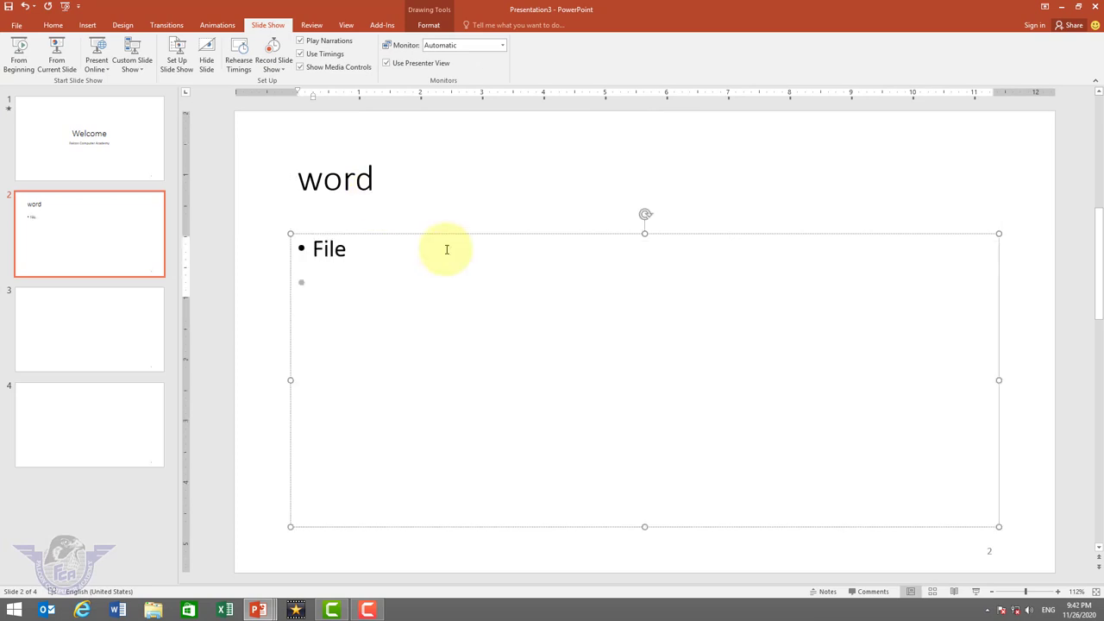
pyautogui.write('new')
pyautogui.press('Return')
pyautogui.write('sa')
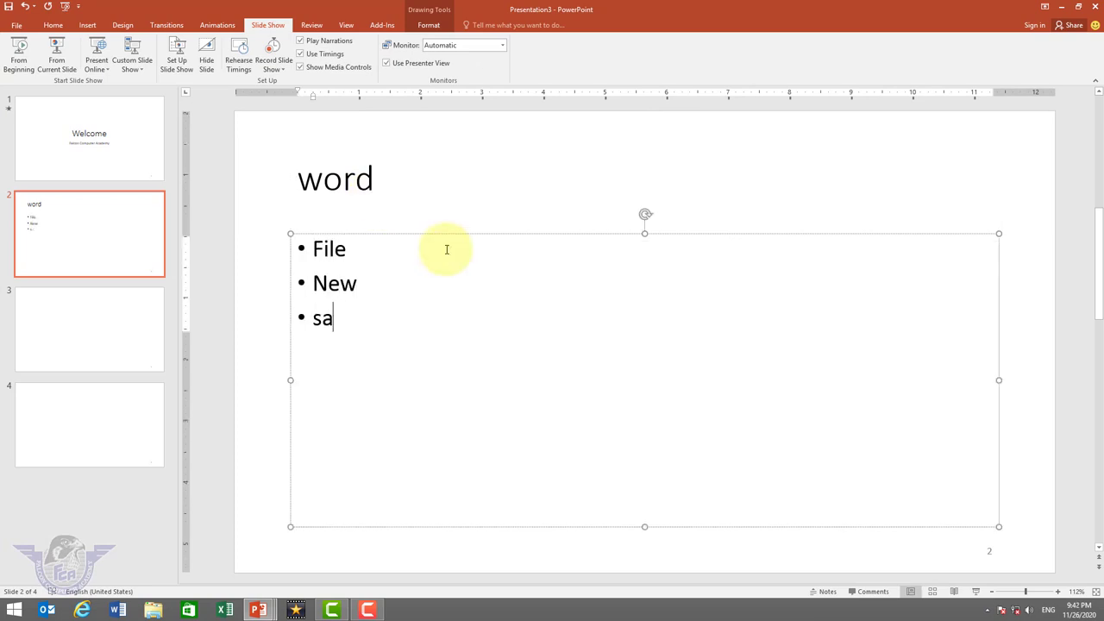
pyautogui.write('ve close')
pyautogui.press('Return')
pyautogui.write('open')
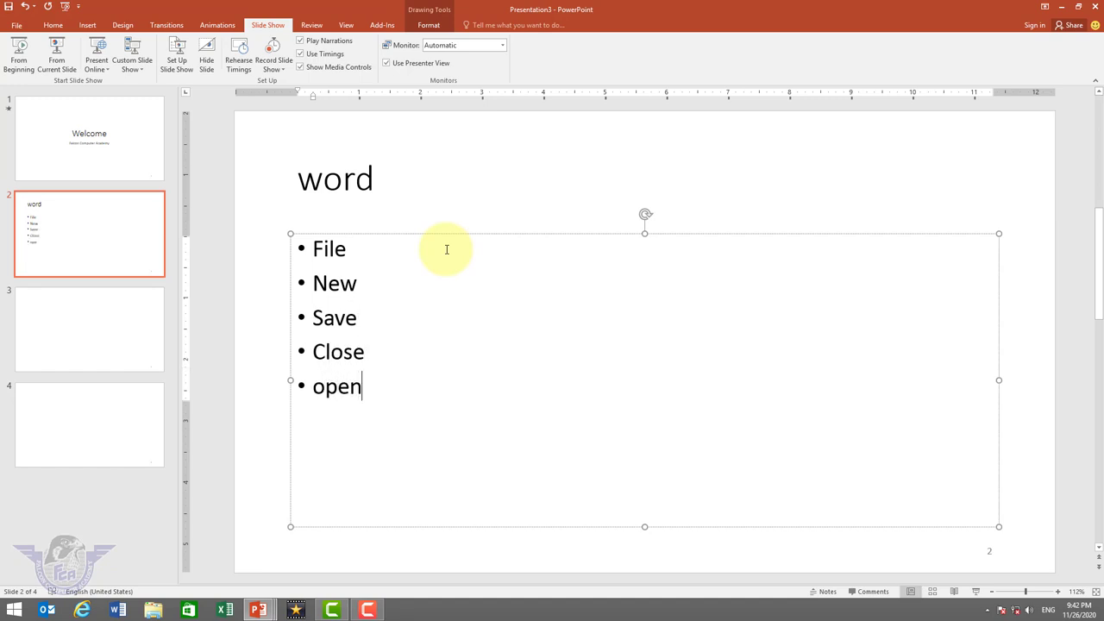
pyautogui.press('Return')
pyautogui.write('save as')
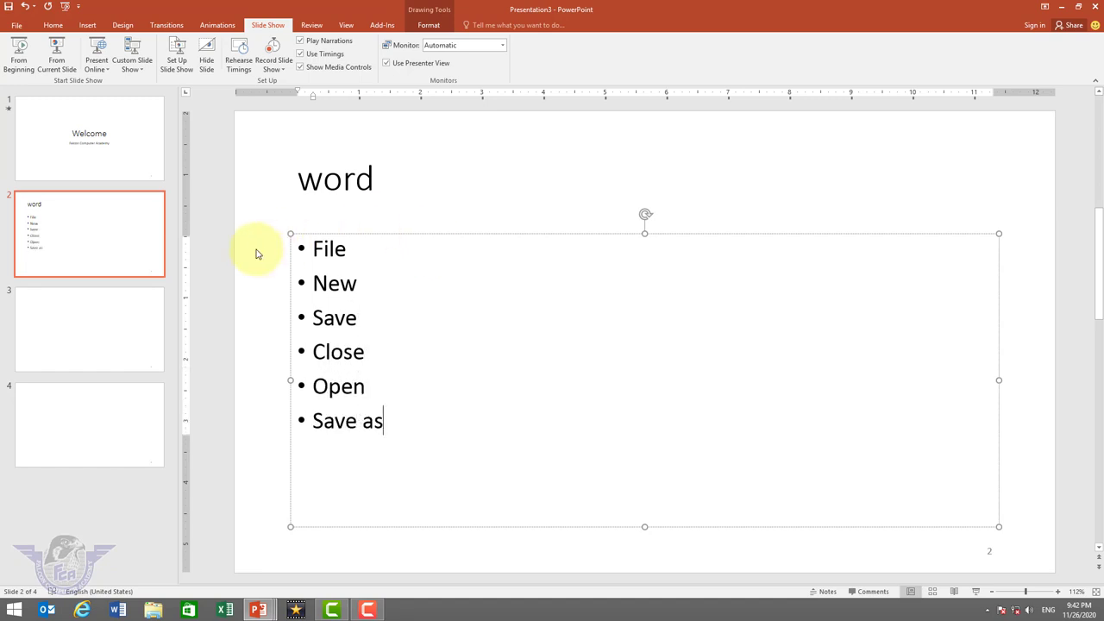
# Step: Title slide 3 'excel' with bullets cut, Copy, paste and formulas
pyautogui.click(120, 323)
pyautogui.click(385, 181)
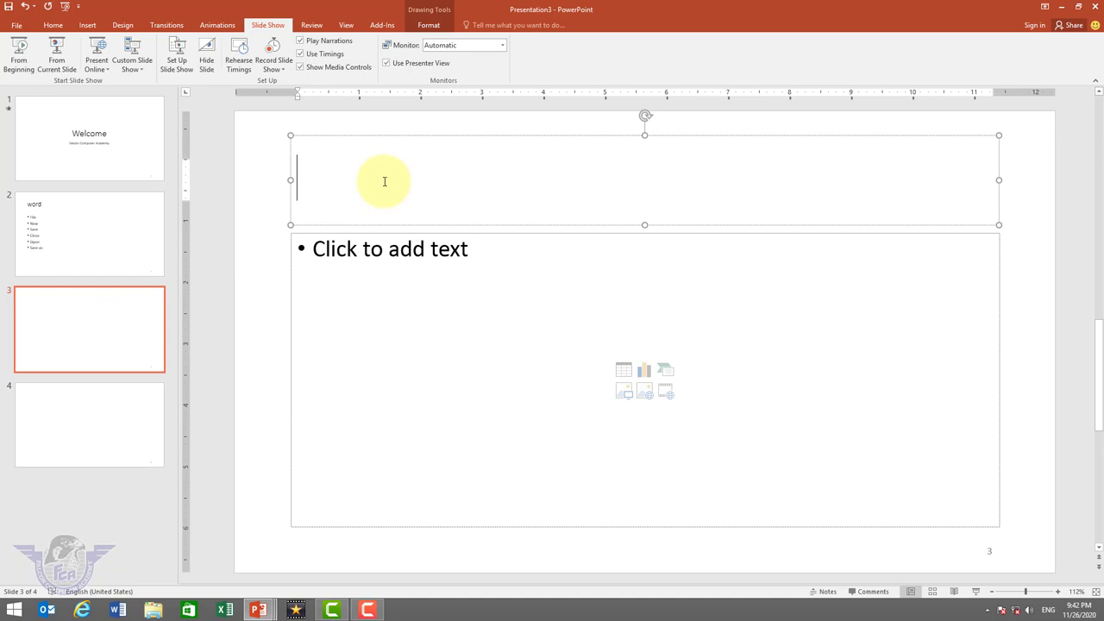
pyautogui.write('excel')
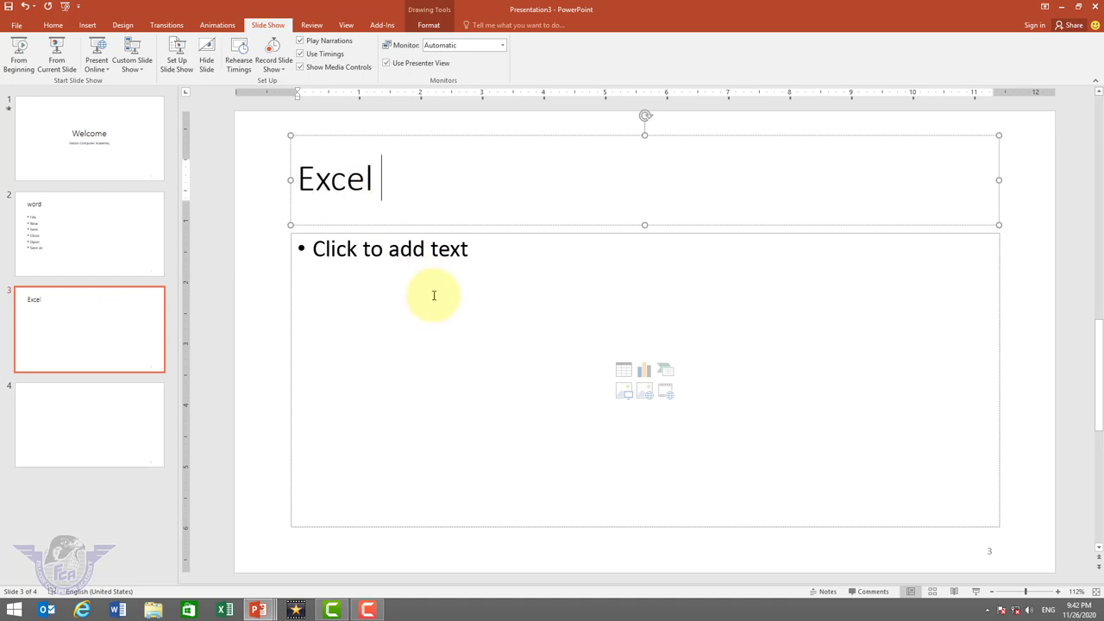
pyautogui.click(432, 295)
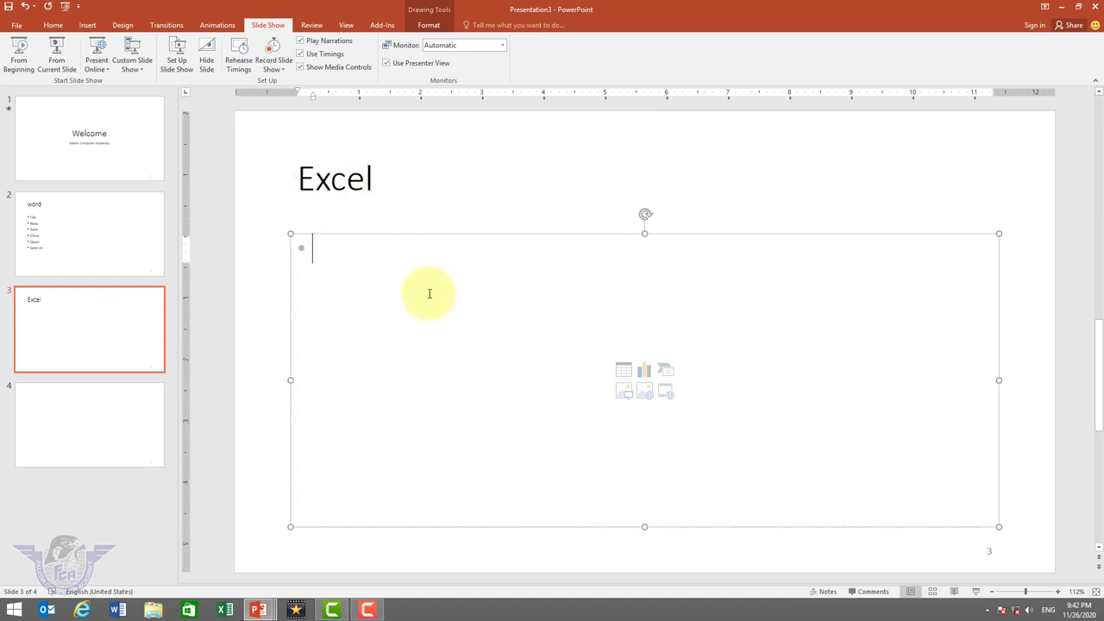
pyautogui.write('cut')
pyautogui.press('Return')
pyautogui.write('Co[')
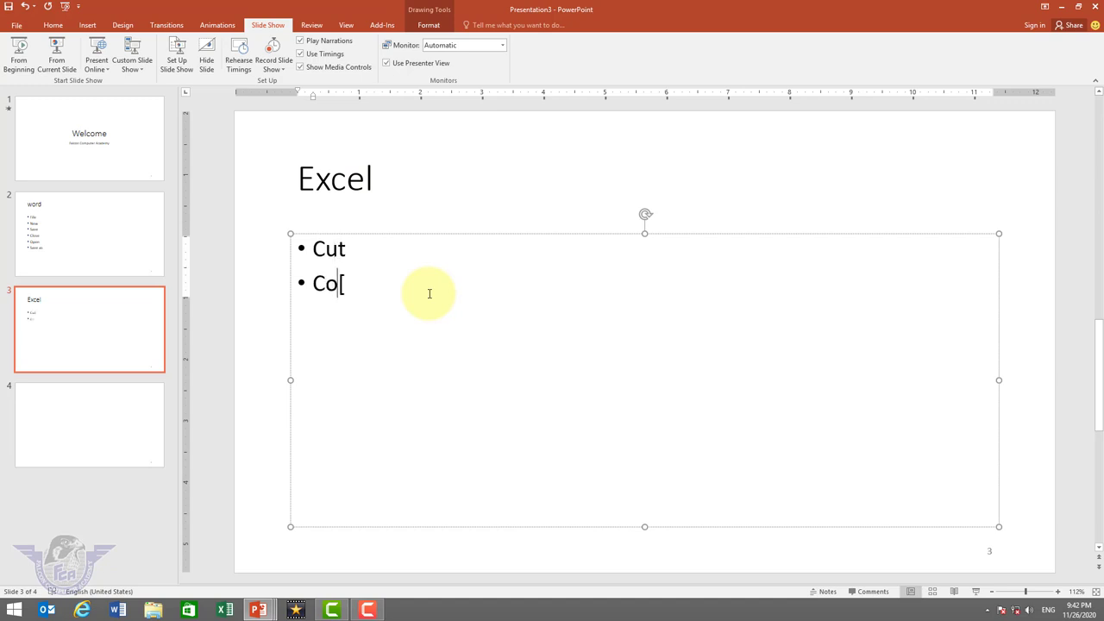
pyautogui.write('y')
pyautogui.press('BackSpace')
pyautogui.press('BackSpace')
pyautogui.write('py')
pyautogui.press('Return')
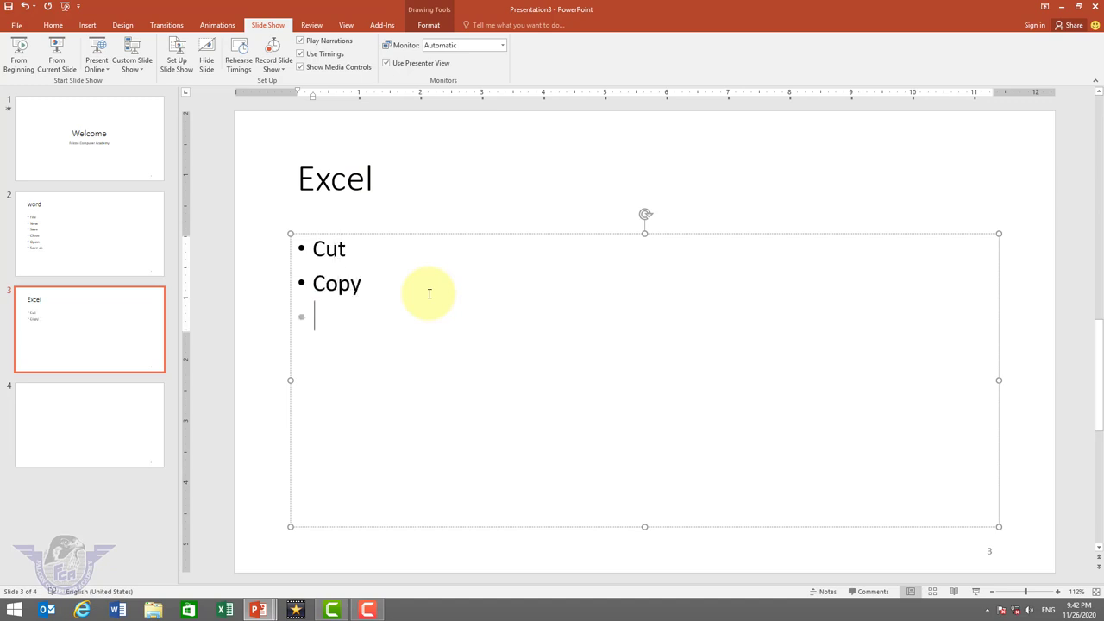
pyautogui.write('paste')
pyautogui.press('Return')
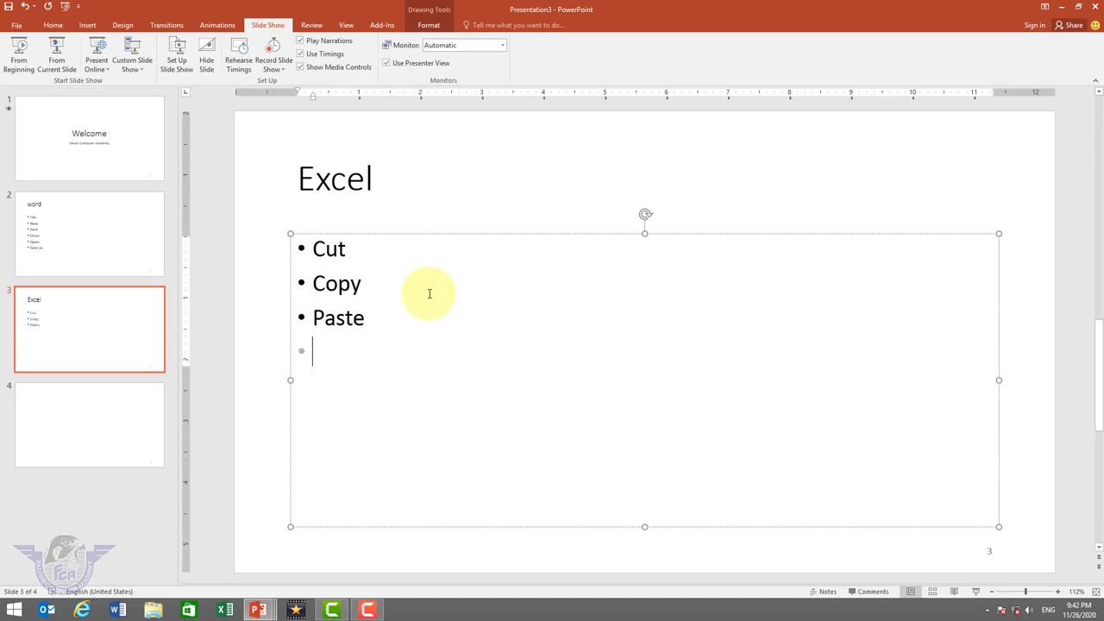
pyautogui.write('formuas')
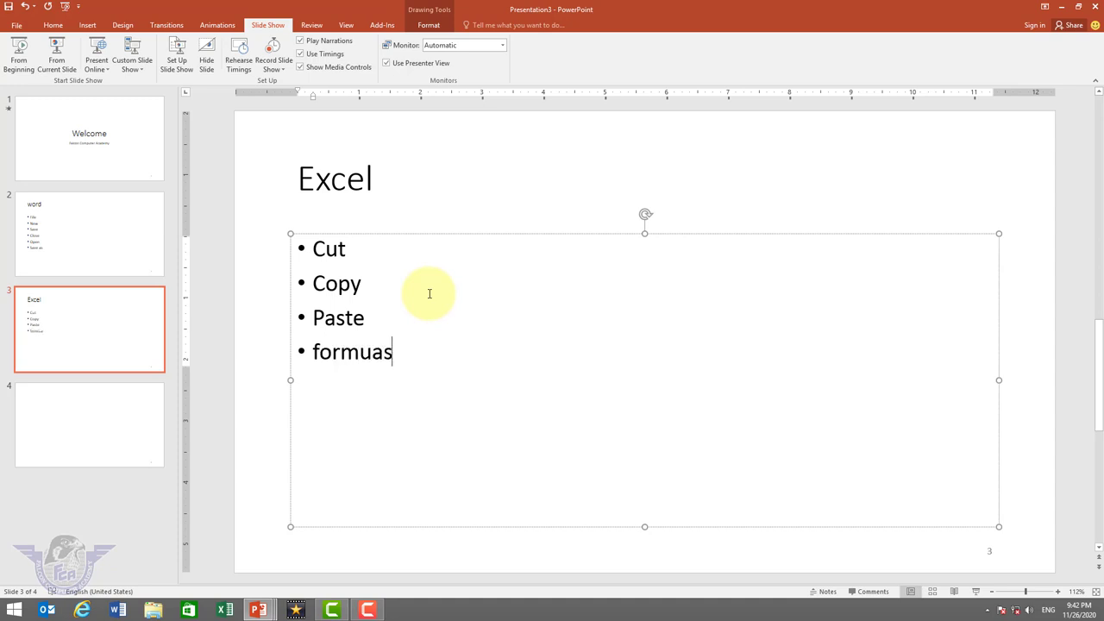
pyautogui.press('BackSpace')
pyautogui.press('BackSpace')
pyautogui.press('BackSpace')
pyautogui.write('ulas')
# Step: Title slide 4 'PowerPoint' with bullets animation, views and review
pyautogui.click(87, 424)
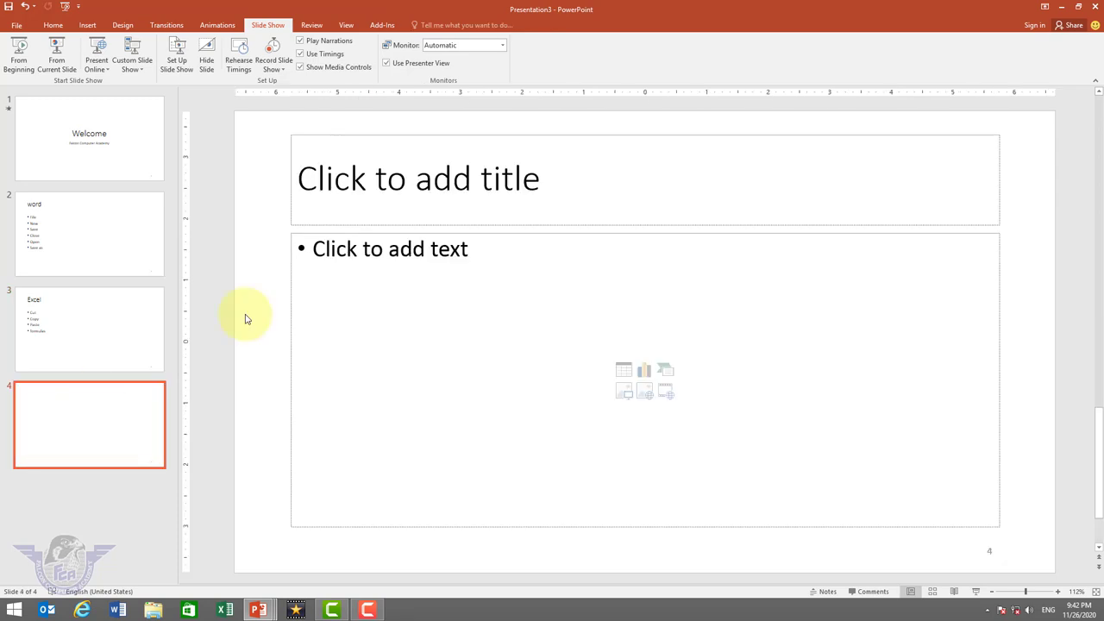
pyautogui.click(398, 183)
pyautogui.write('P')
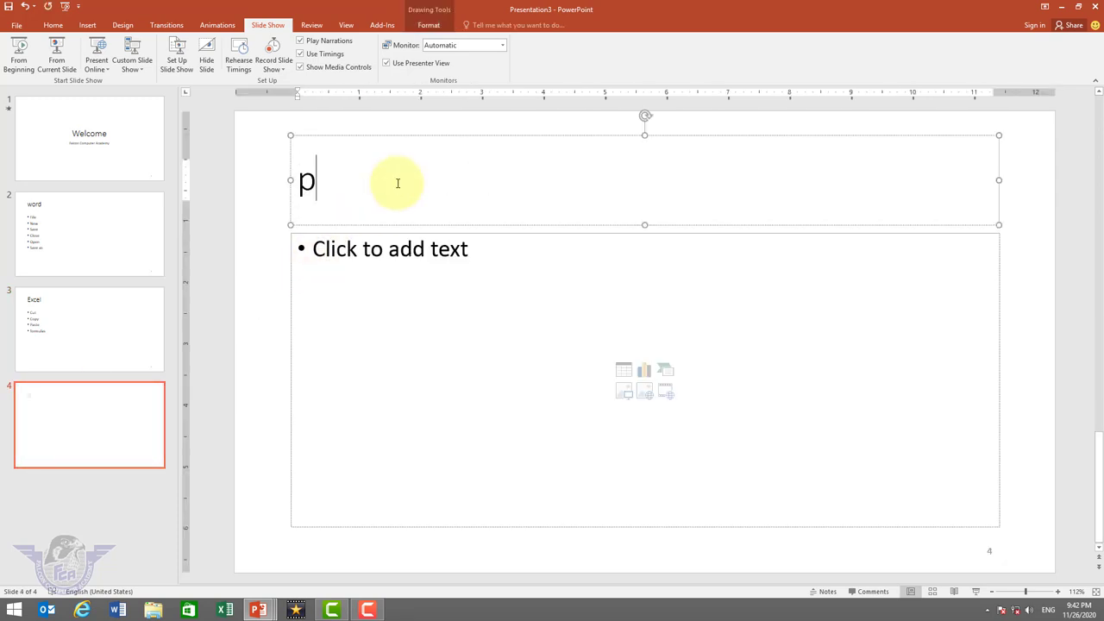
pyautogui.write('ower point')
pyautogui.press('BackSpace')
pyautogui.press('BackSpace')
pyautogui.press('BackSpace')
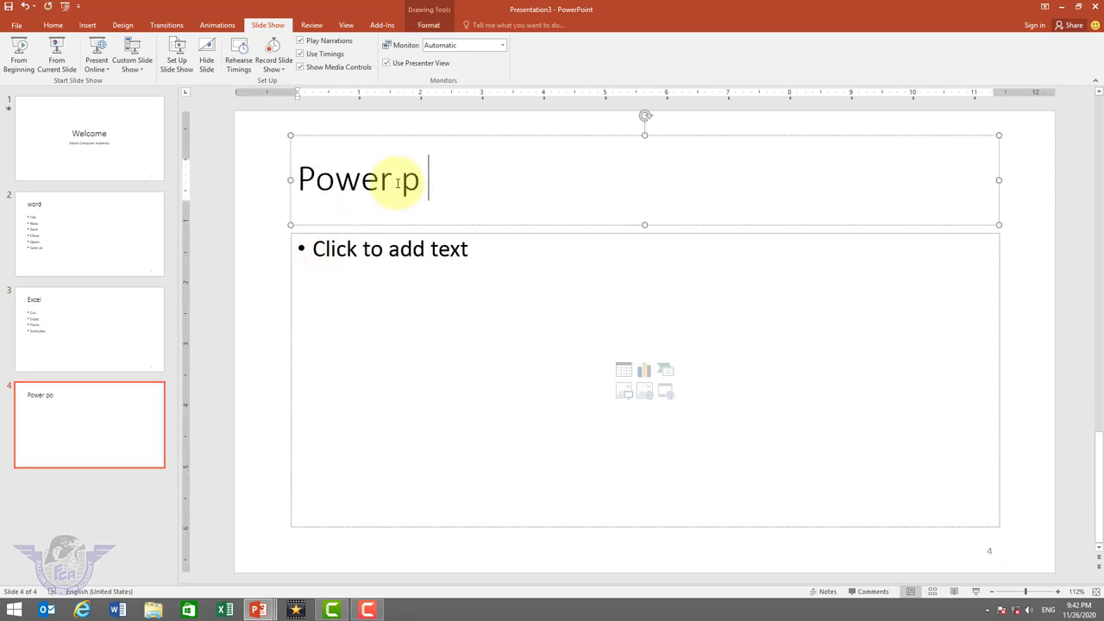
pyautogui.press('BackSpace')
pyautogui.press('BackSpace')
pyautogui.write('Point')
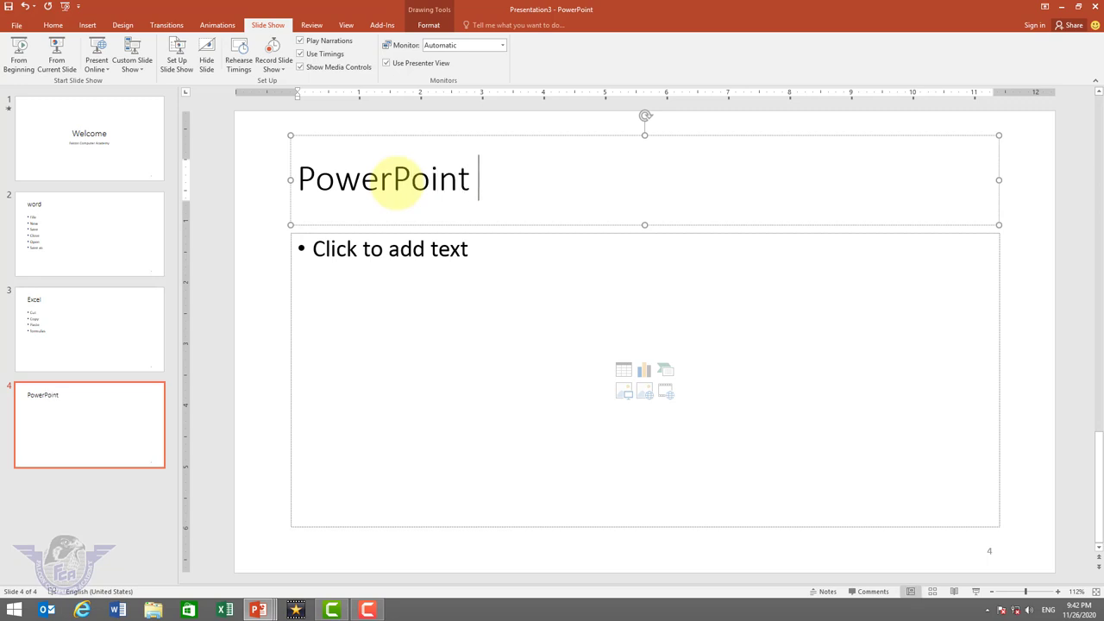
pyautogui.click(412, 278)
pyautogui.write('an')
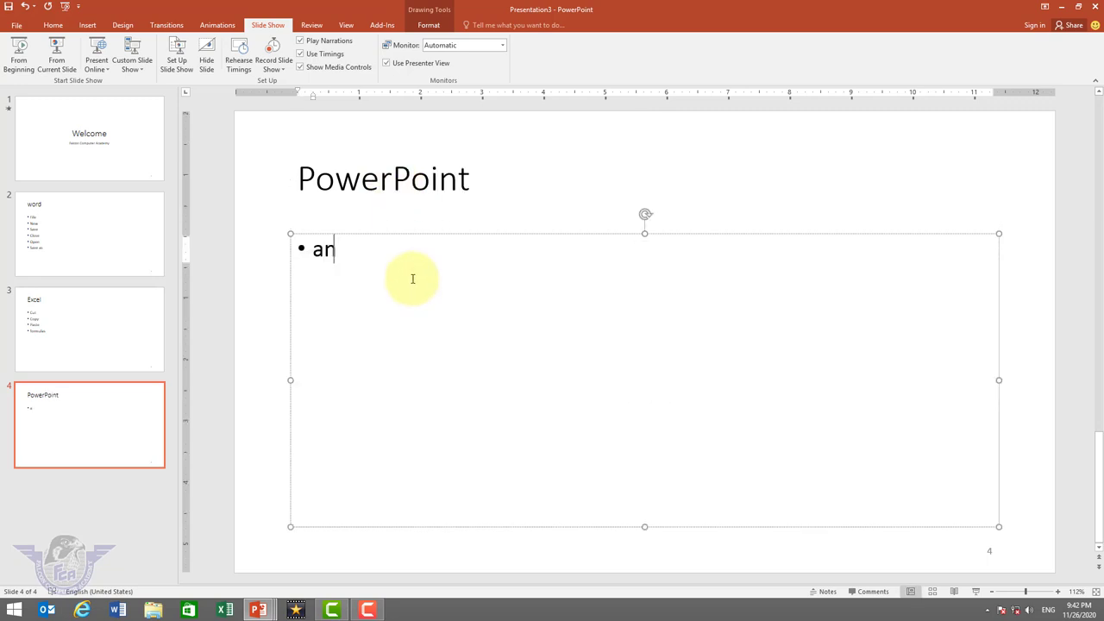
pyautogui.write('imation')
pyautogui.press('Return')
pyautogui.write('videw')
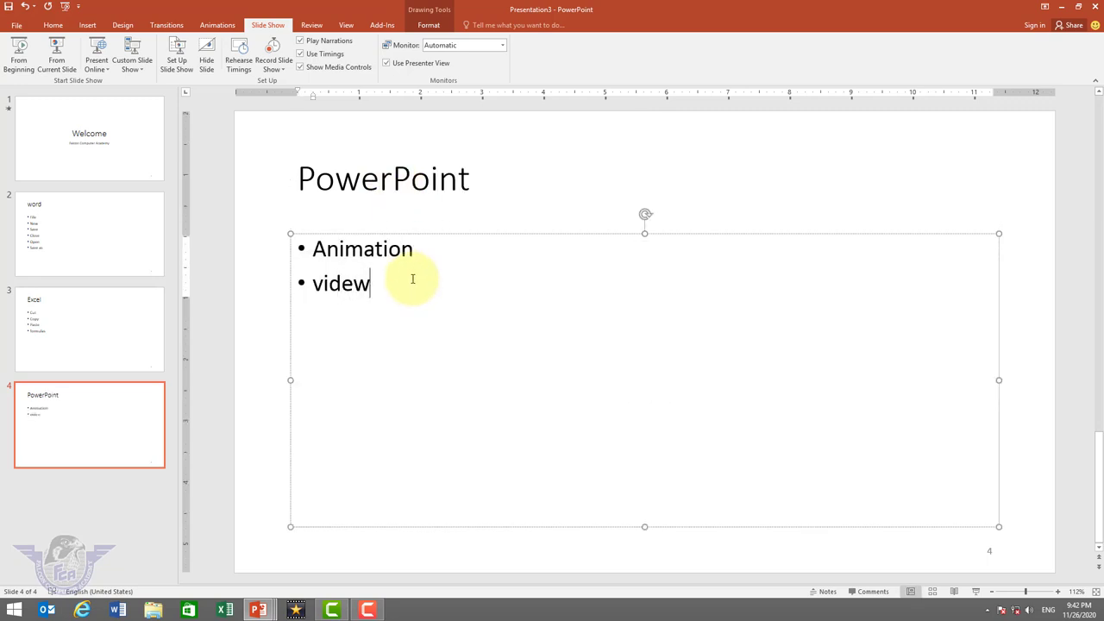
pyautogui.press('BackSpace')
pyautogui.press('BackSpace')
pyautogui.press('BackSpace')
pyautogui.write('ews')
pyautogui.press('Return')
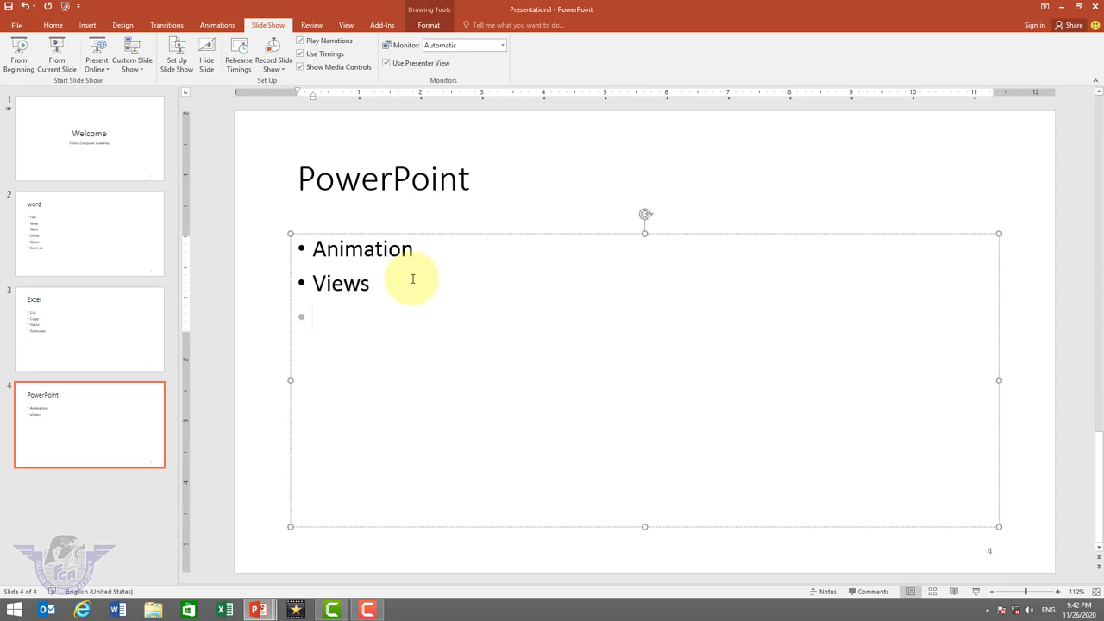
pyautogui.write('revi')
pyautogui.write('ew')
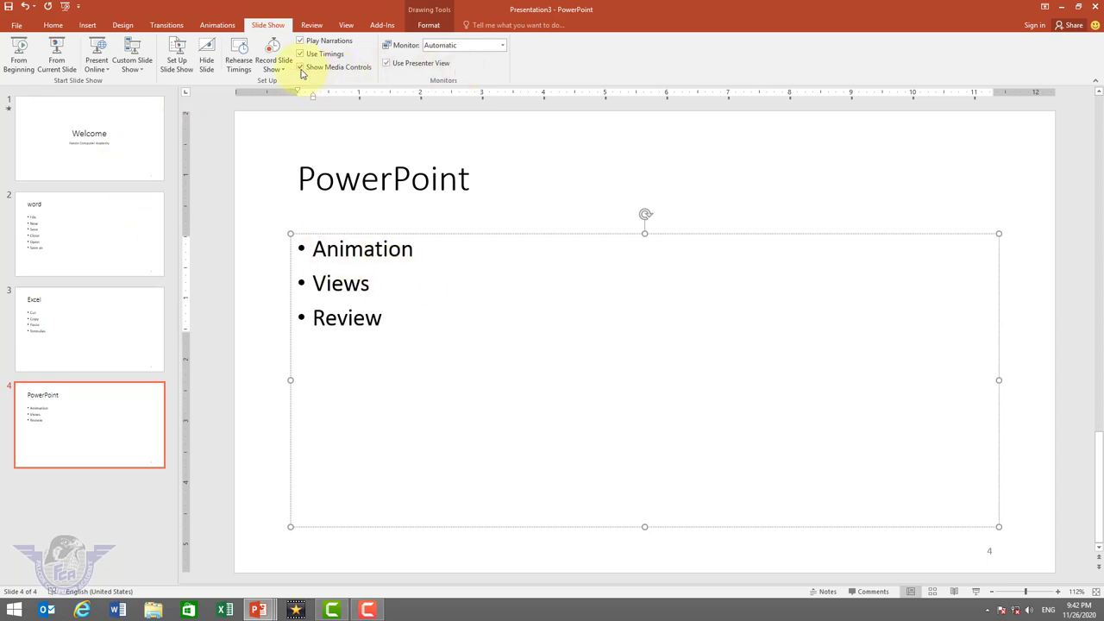
# Step: Rehearse timings from Welcome through word, Excel and PowerPoint, keeping the 0:00:18 total
pyautogui.click(79, 140)
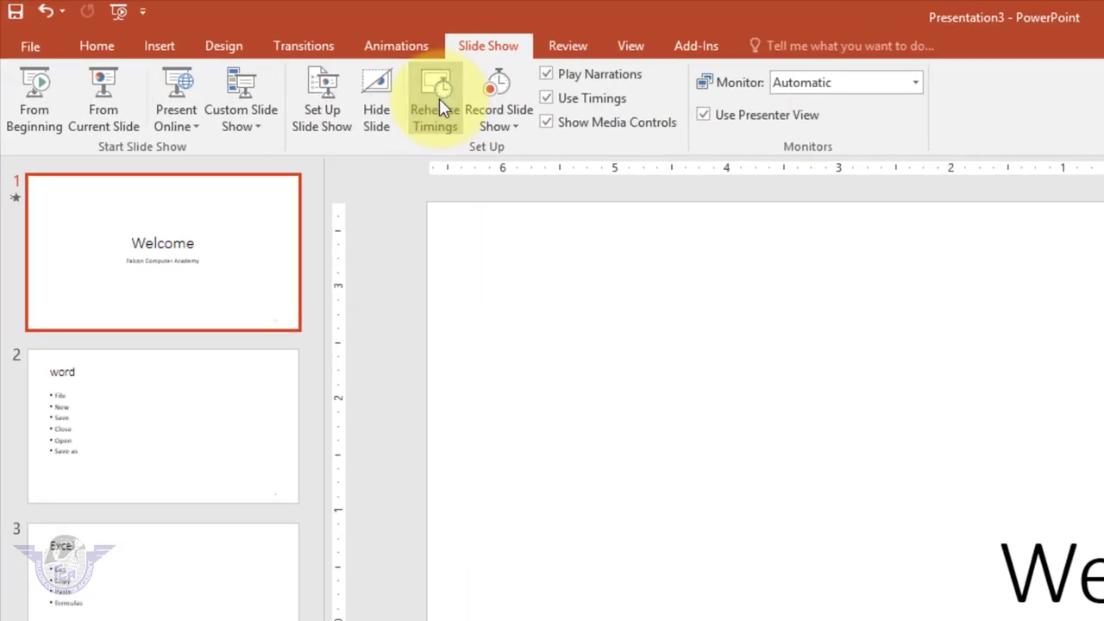
pyautogui.click(391, 95)
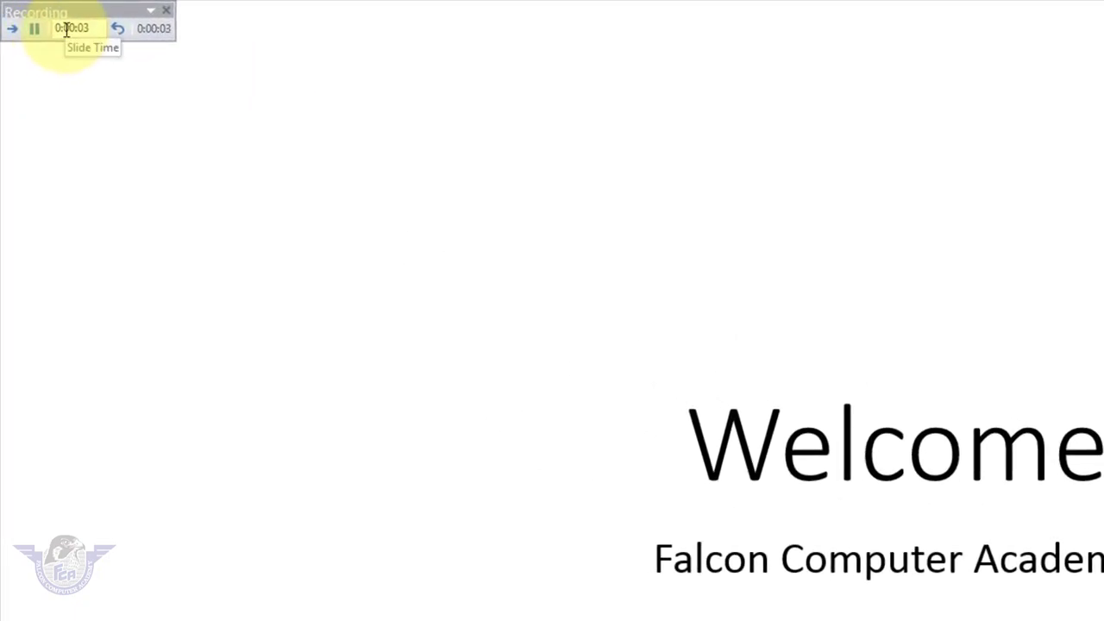
pyautogui.press('Right')
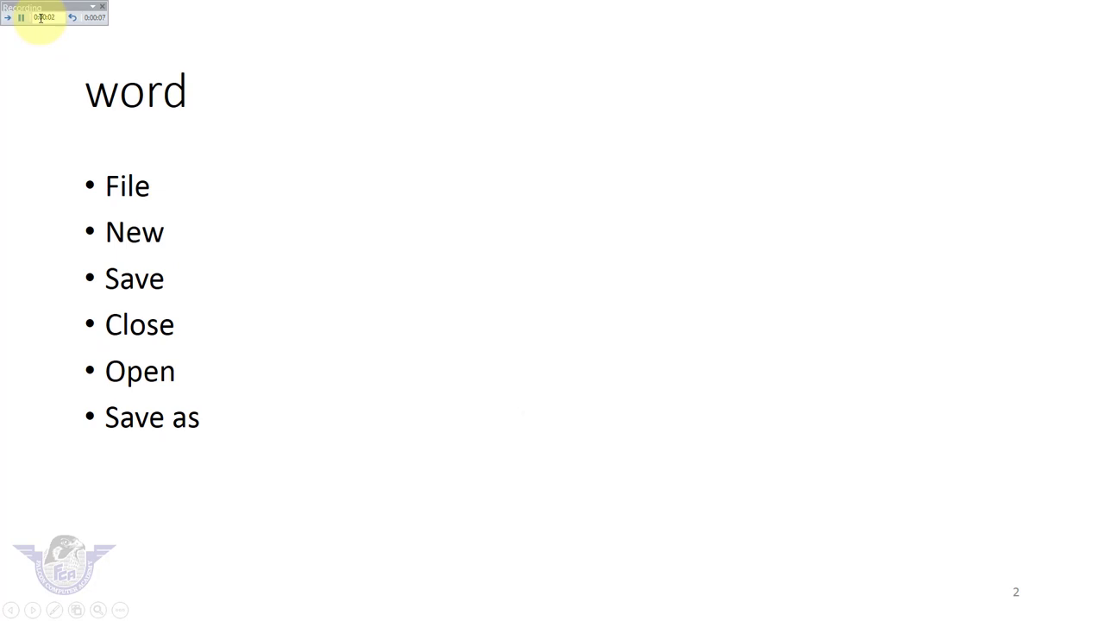
pyautogui.press('Right')
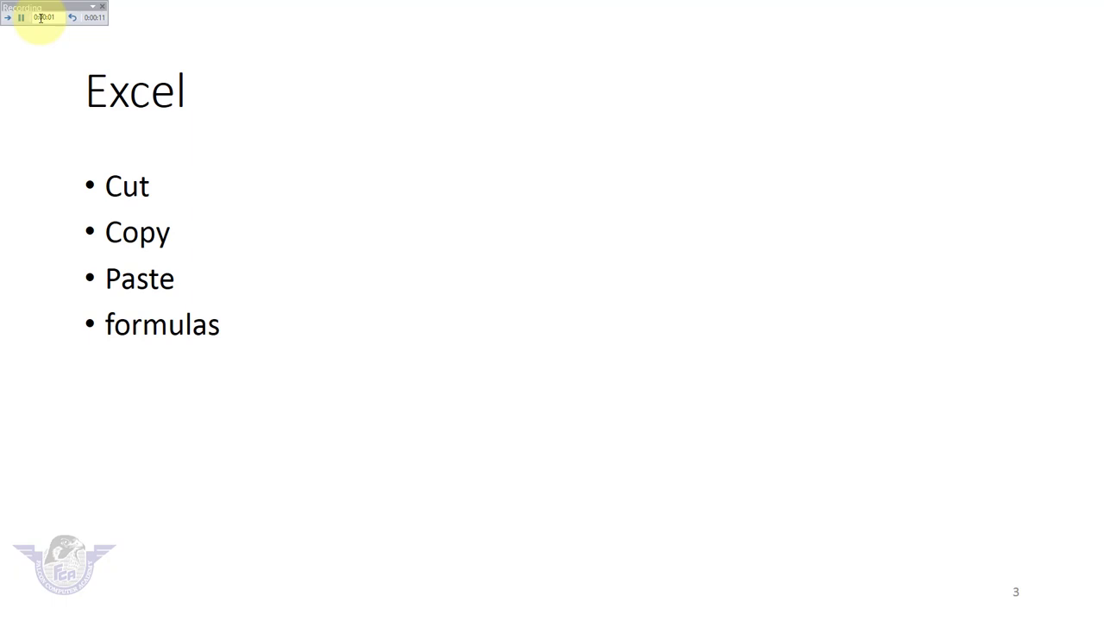
pyautogui.press('Right')
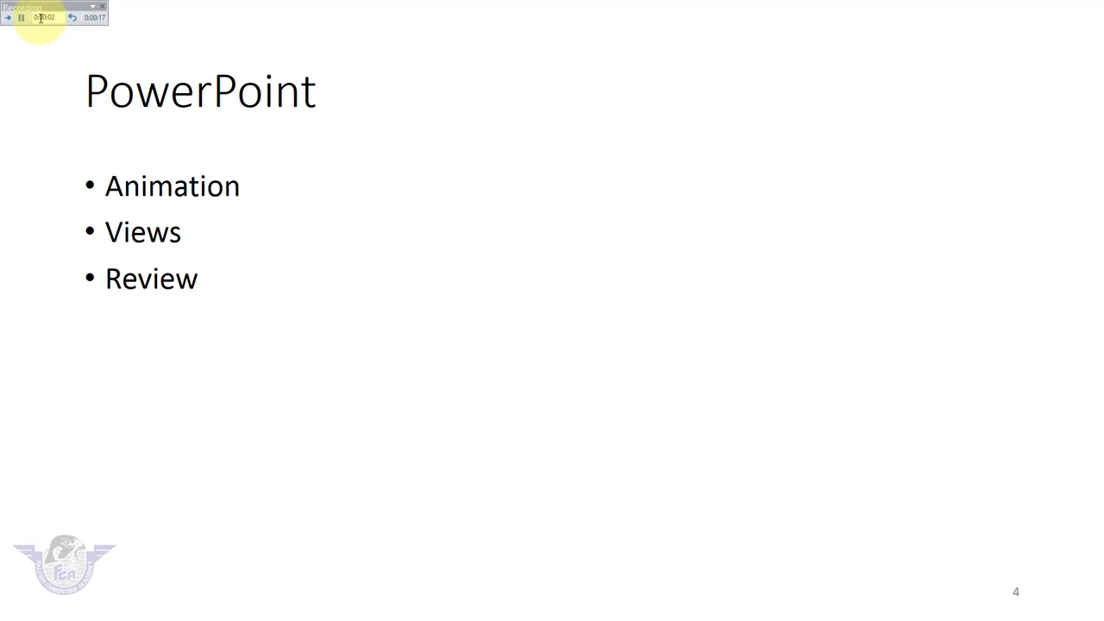
pyautogui.press('Right')
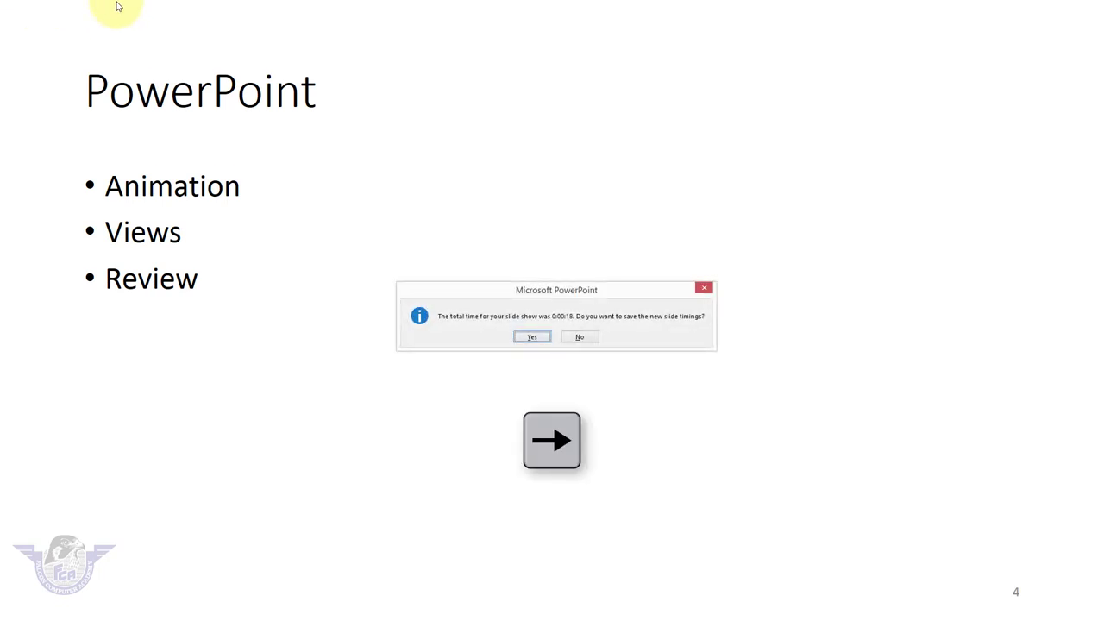
pyautogui.click(533, 338)
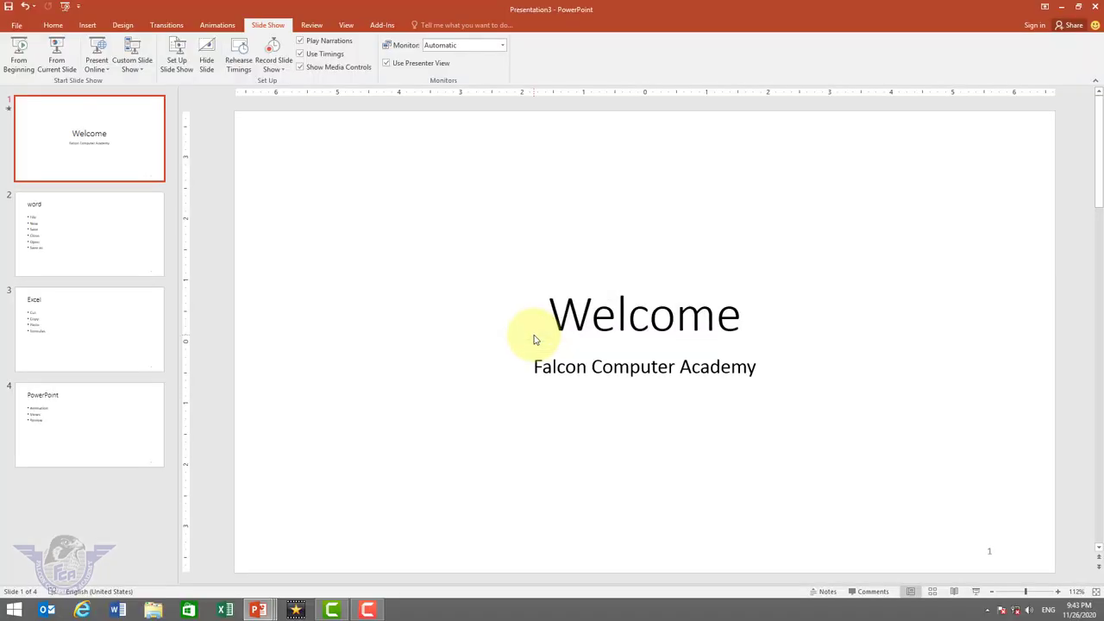
# Step: Play the show from Welcome through word, Excel and PowerPoint, then return to editing
pyautogui.press('F5')
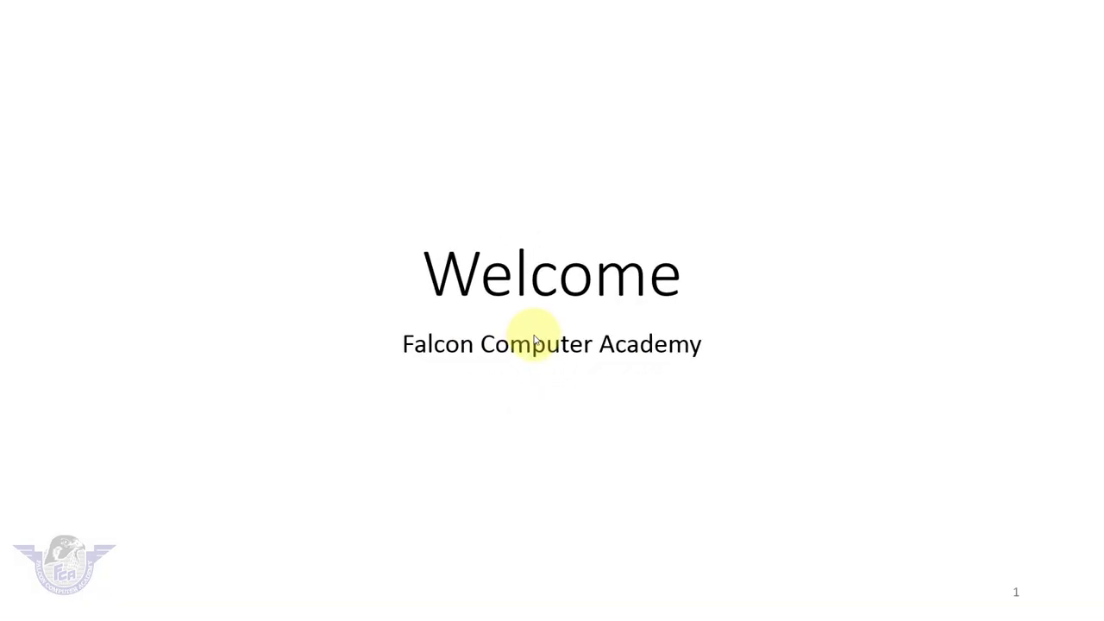
pyautogui.click(534, 339)
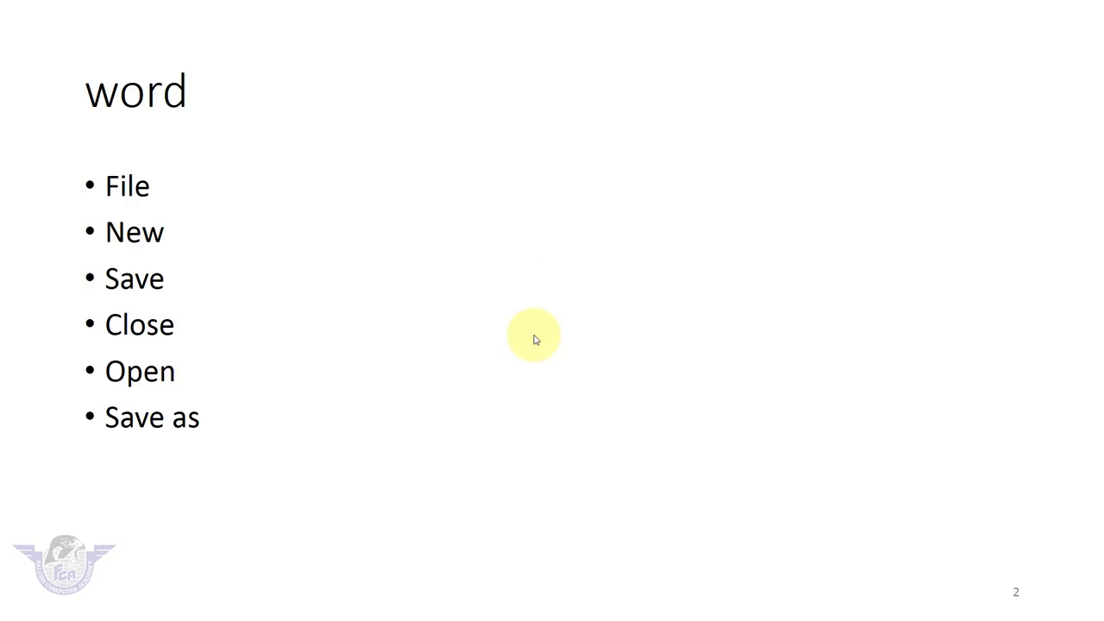
pyautogui.click(534, 339)
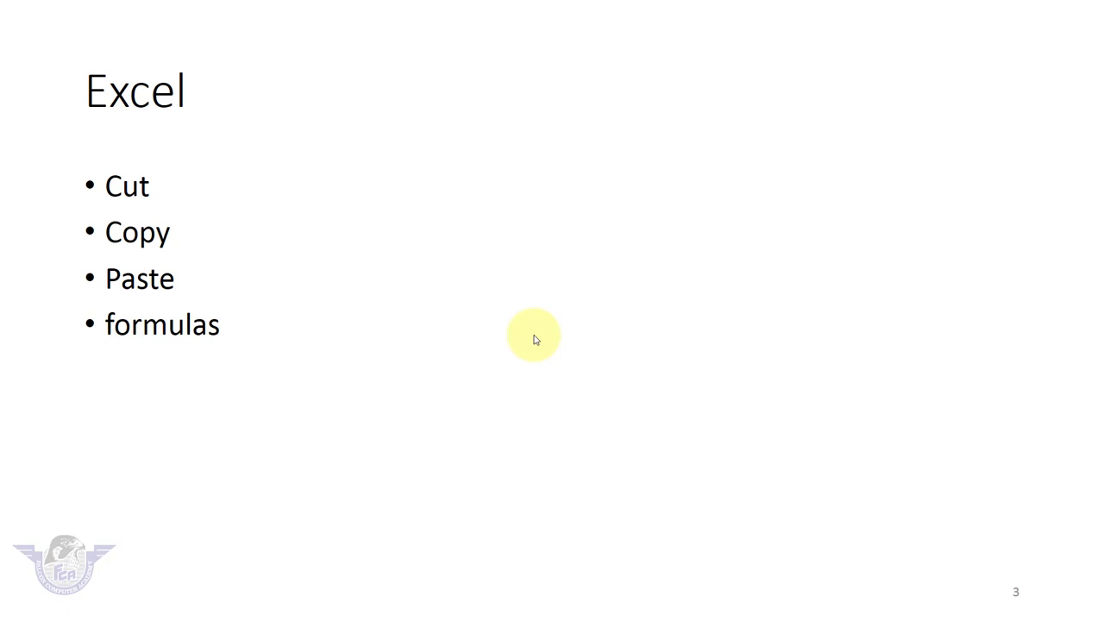
pyautogui.click(534, 339)
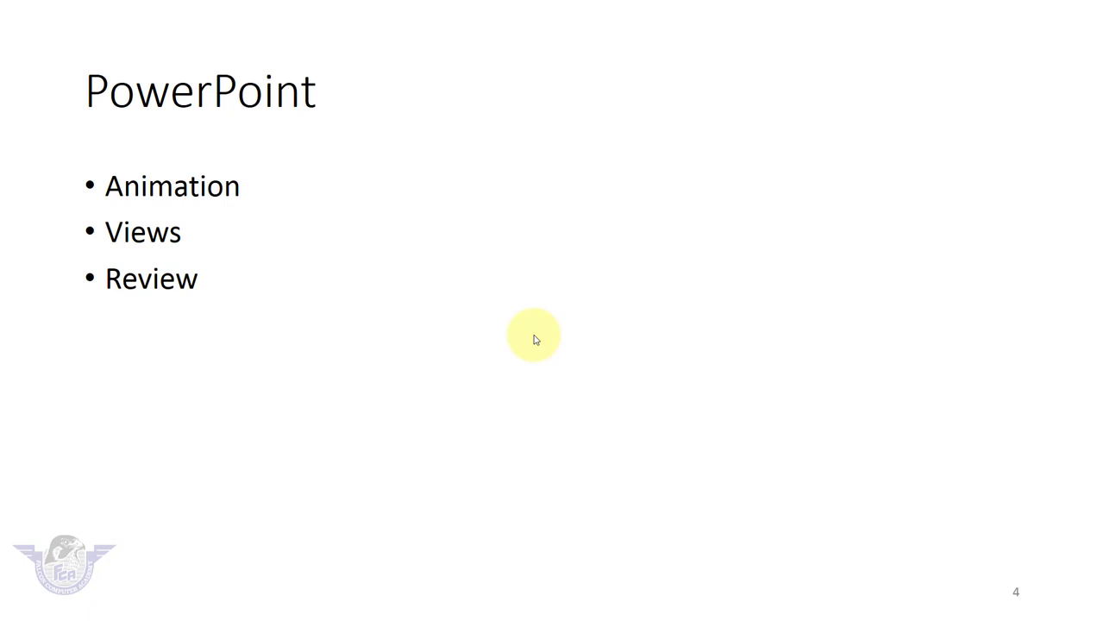
pyautogui.click(534, 339)
pyautogui.click(534, 339)
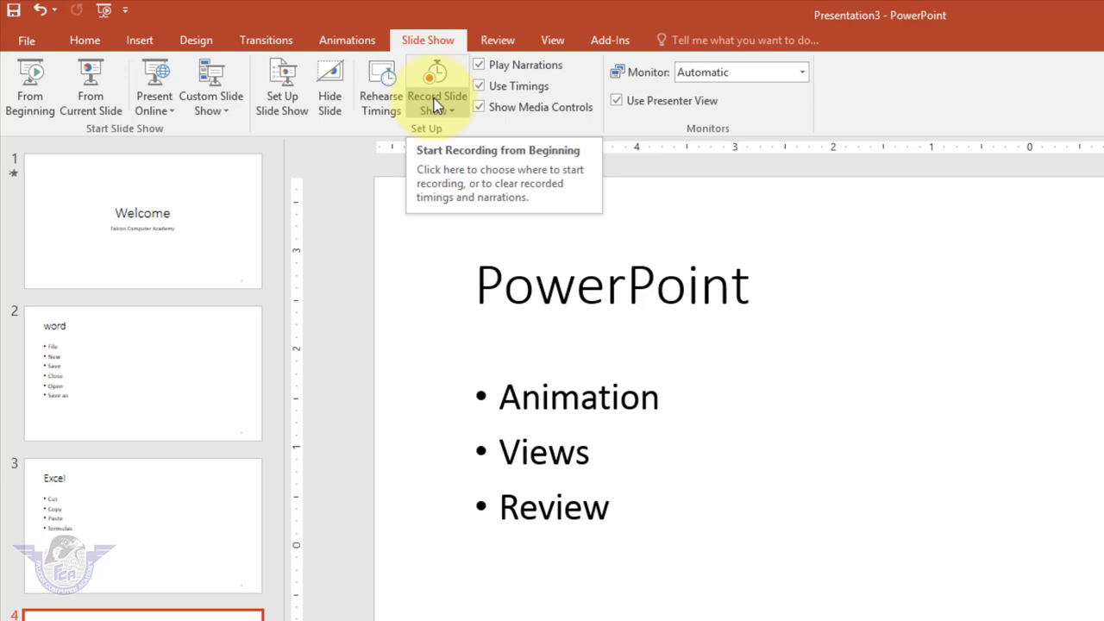
# Step: Record timings and narration from the beginning, advancing through all four slides to the end
pyautogui.click(436, 104)
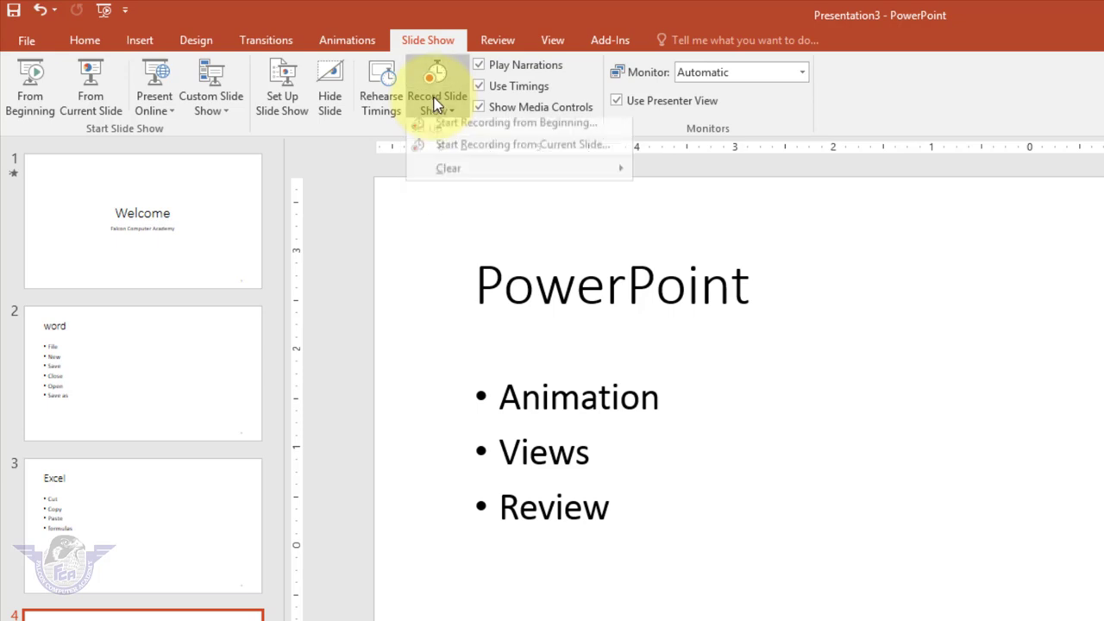
pyautogui.click(512, 132)
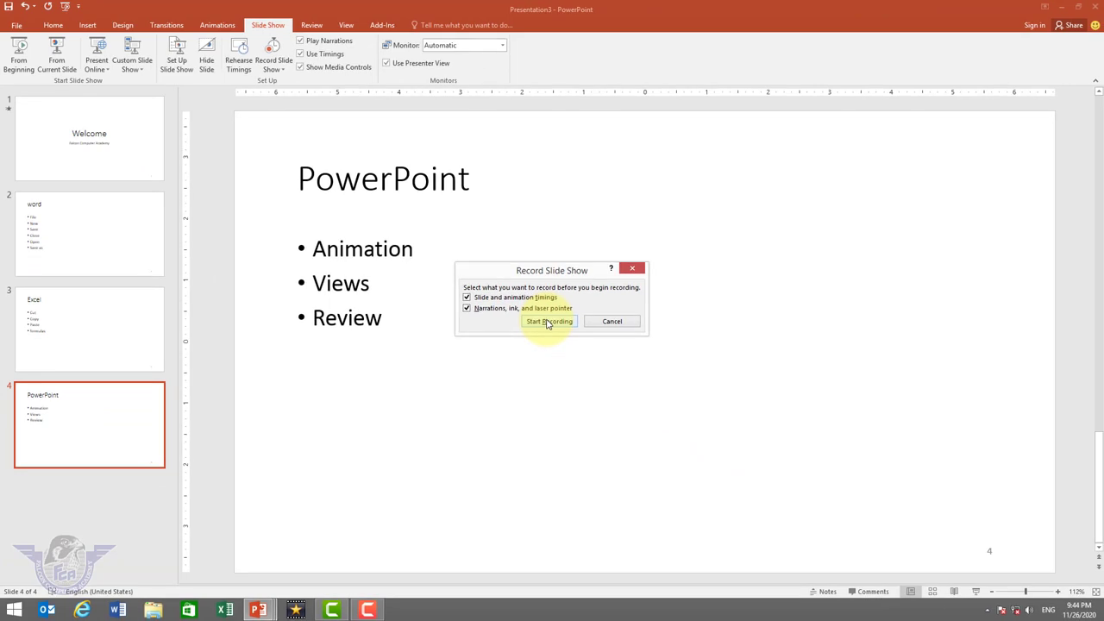
pyautogui.click(547, 321)
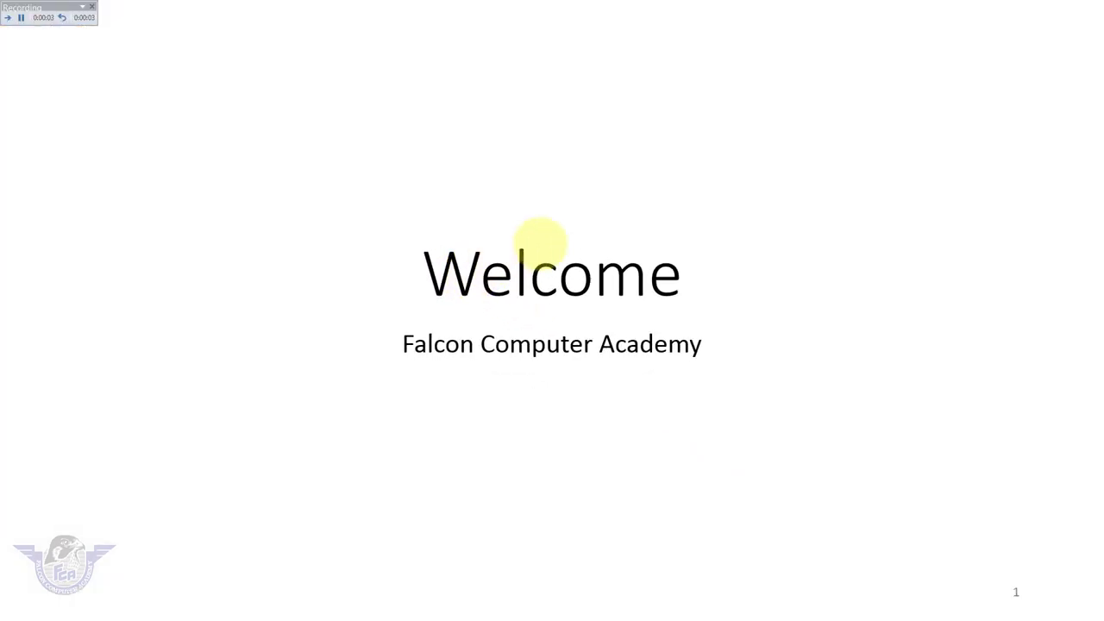
pyautogui.click(541, 243)
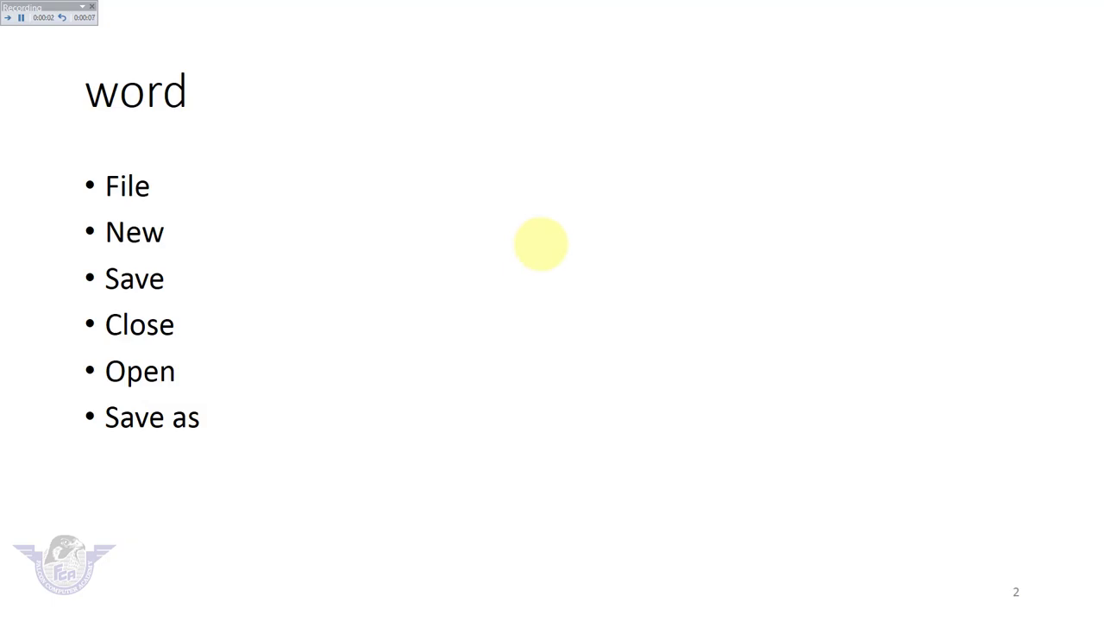
pyautogui.click(541, 244)
pyautogui.click(541, 243)
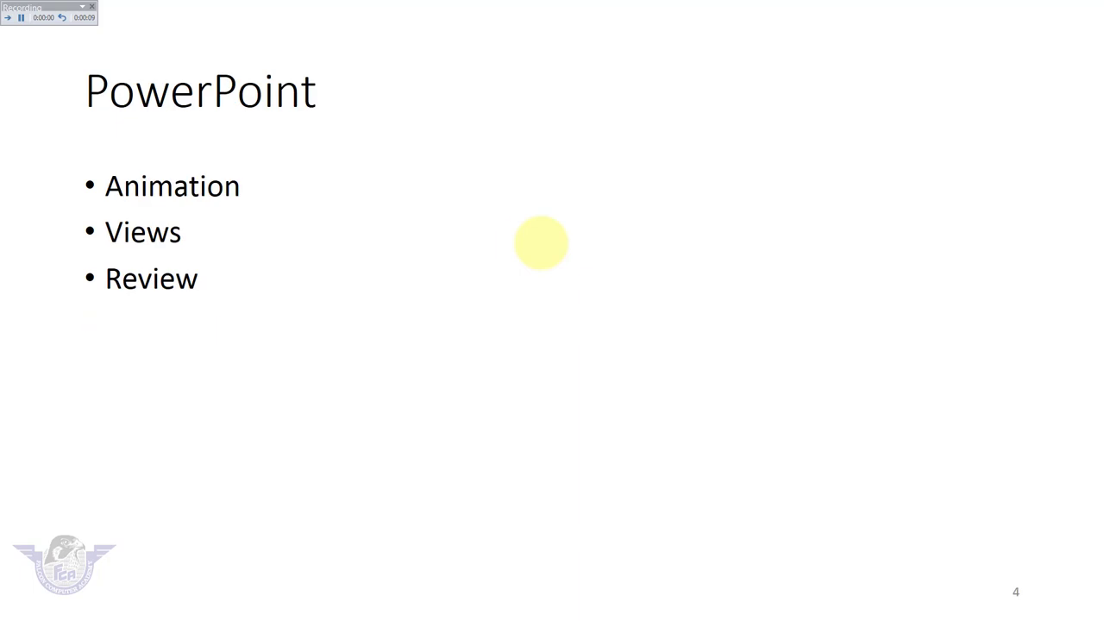
pyautogui.click(471, 239)
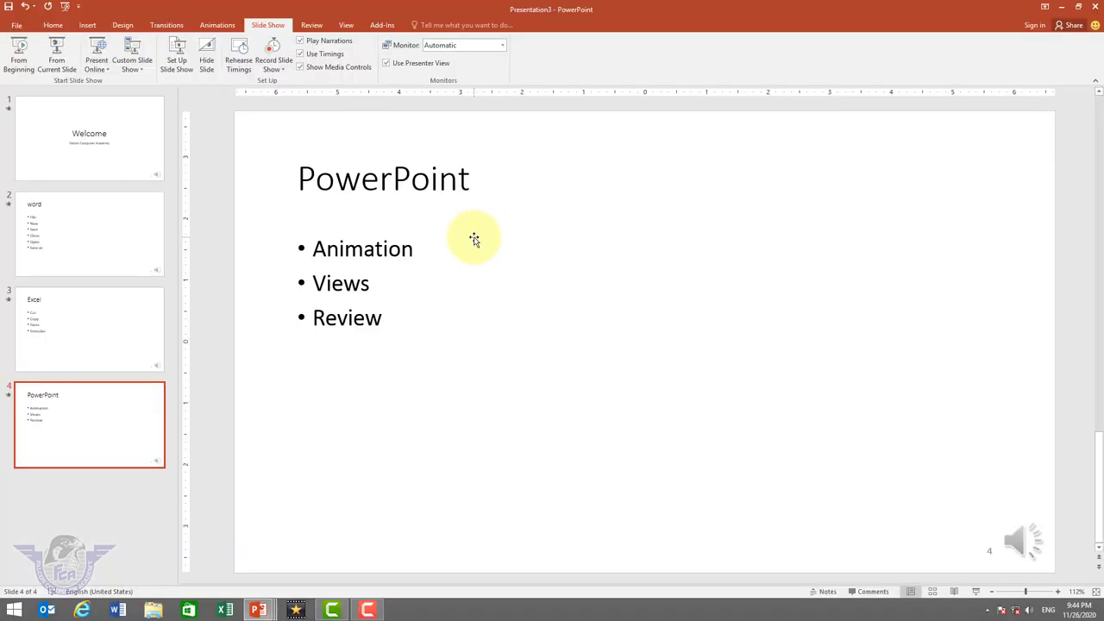
# Step: Move the PowerPoint slide's narration icon up beside the bullets, then review each slide
pyautogui.moveTo(1030, 531)
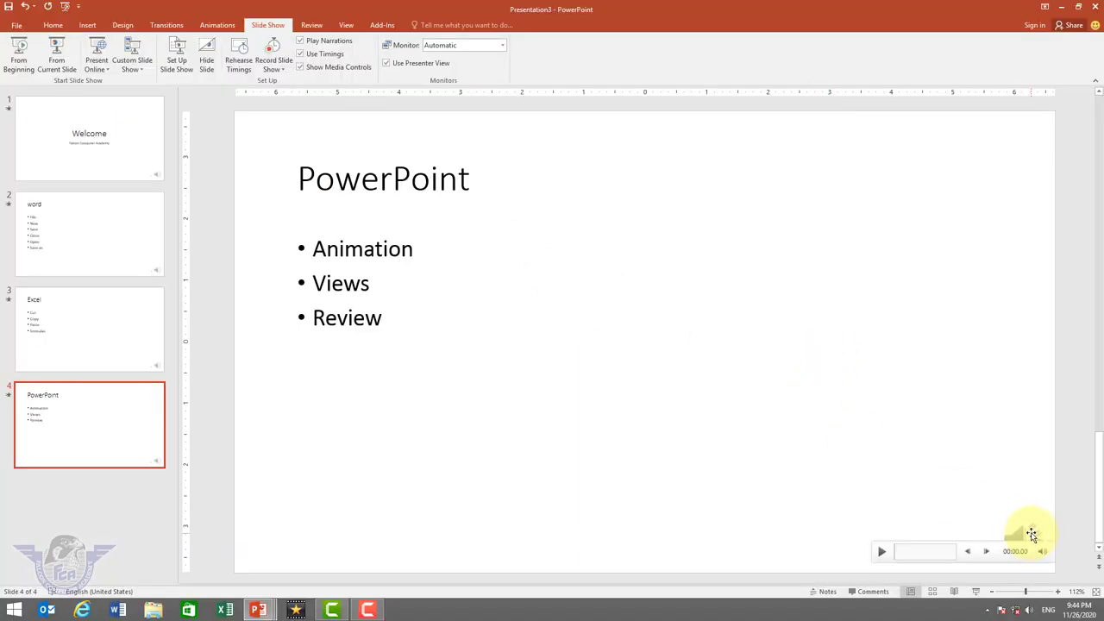
pyautogui.moveTo(1033, 535); pyautogui.dragTo(323, 412)
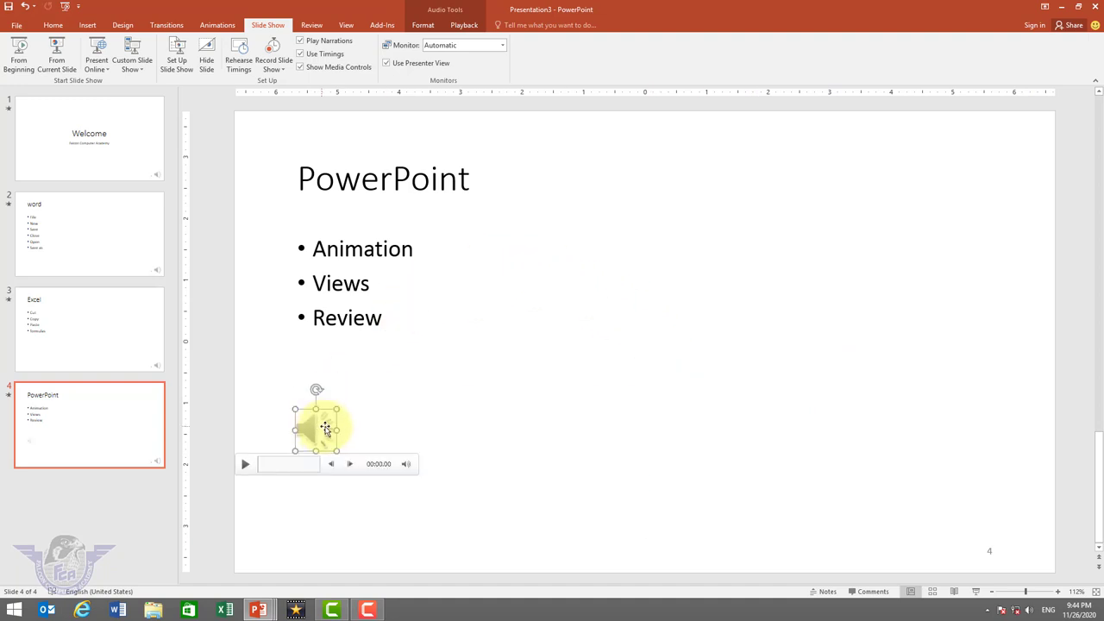
pyautogui.click(102, 160)
pyautogui.click(127, 250)
pyautogui.click(124, 326)
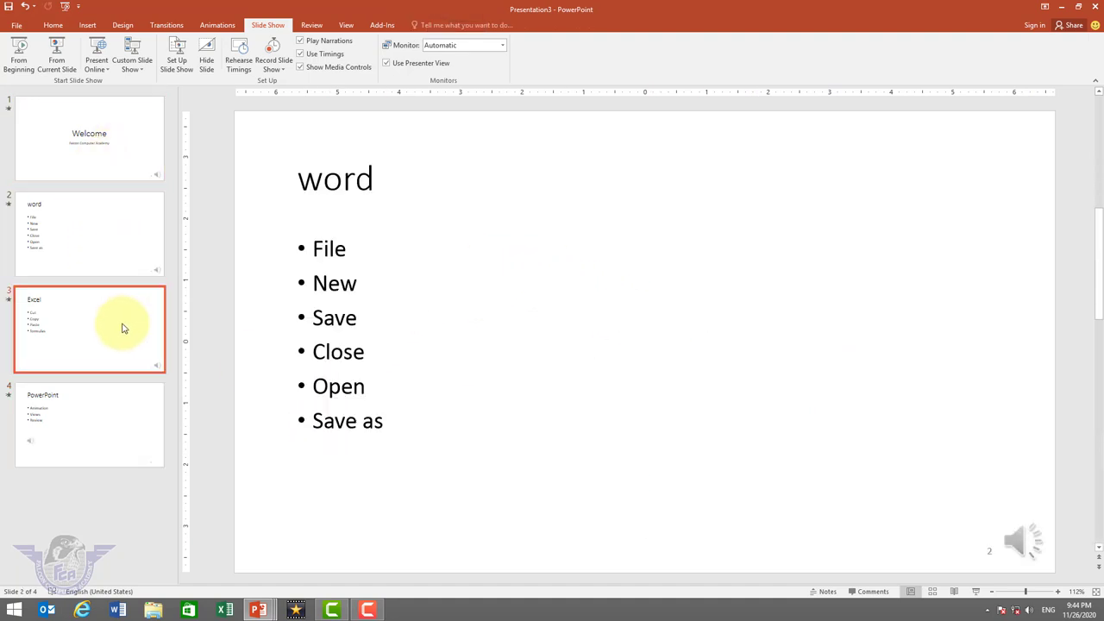
pyautogui.click(133, 422)
pyautogui.click(135, 155)
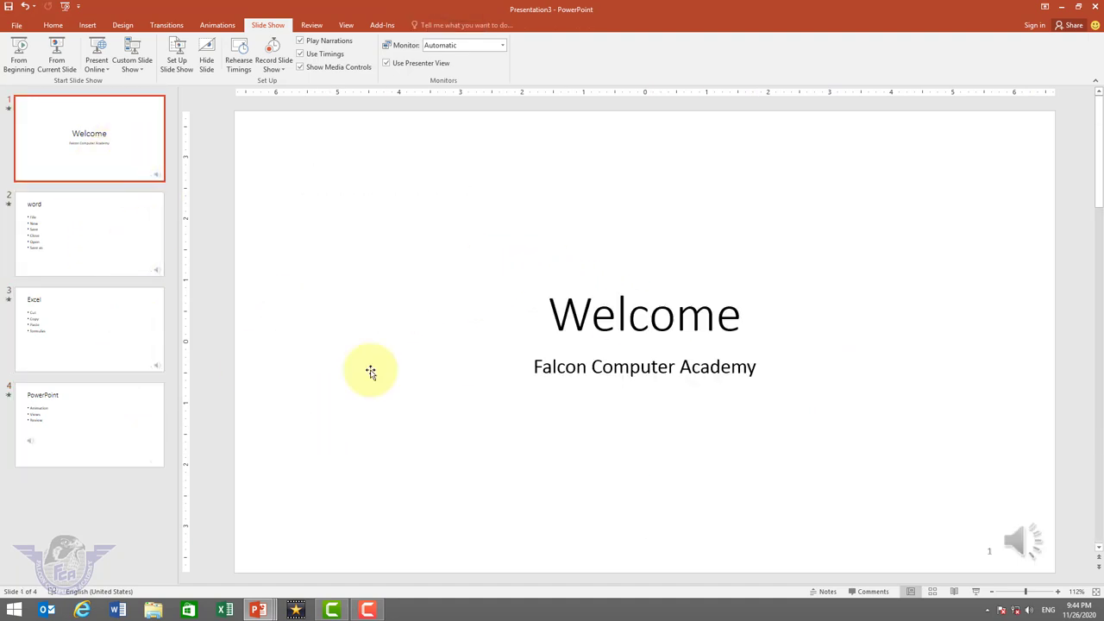
# Step: Move the Welcome slide's narration icon to the top-left and play back its narration briefly
pyautogui.moveTo(1022, 538)
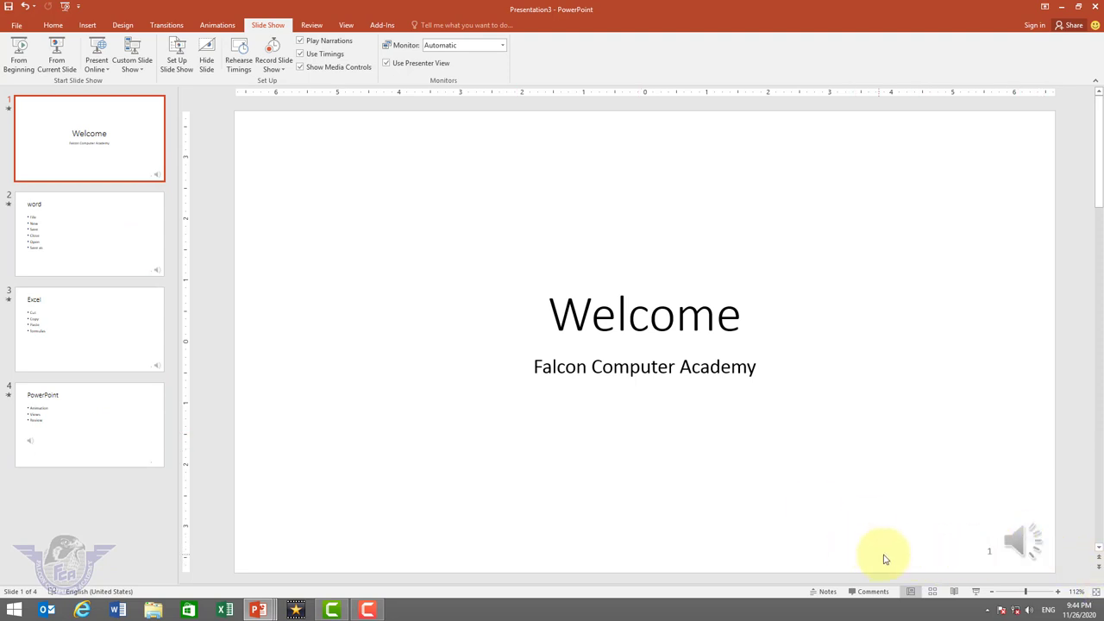
pyautogui.click(1023, 539)
pyautogui.moveTo(1022, 538); pyautogui.dragTo(302, 150)
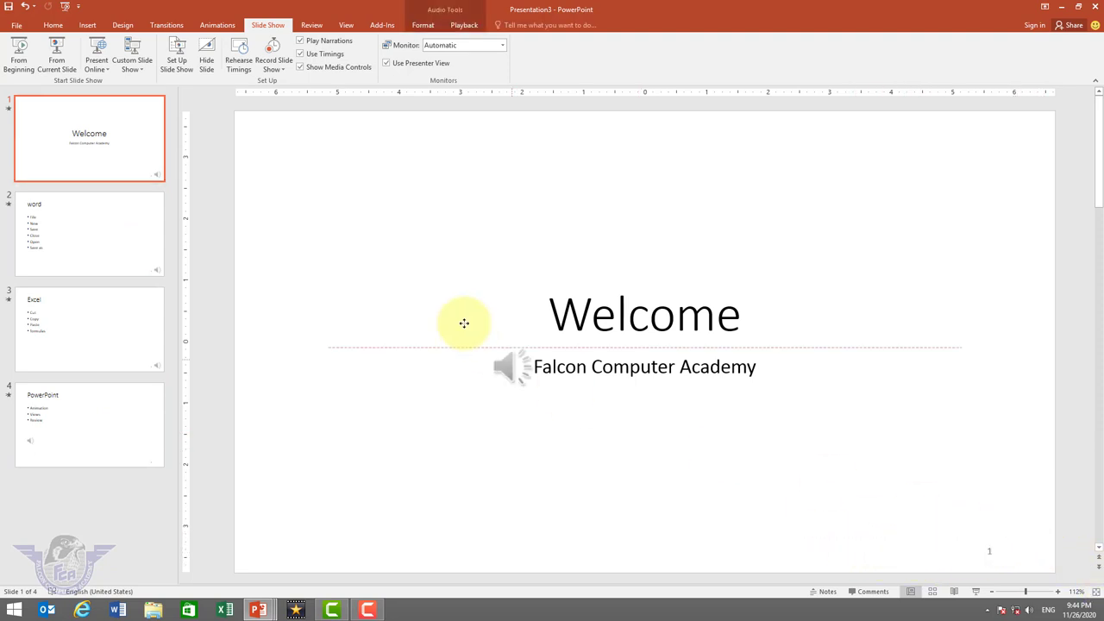
pyautogui.click(244, 183)
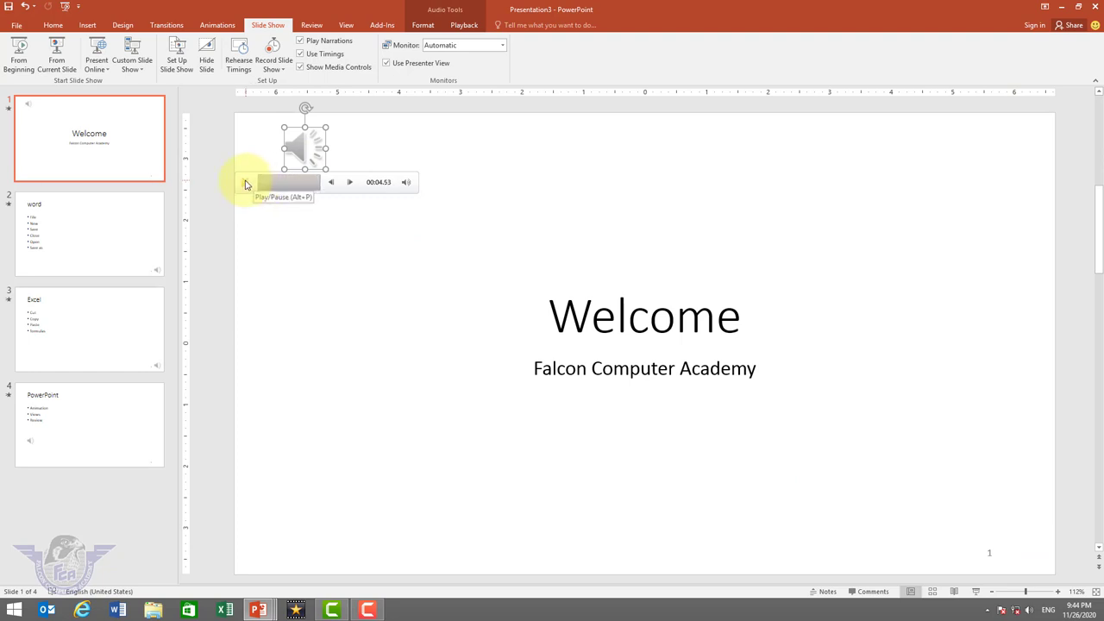
pyautogui.click(246, 183)
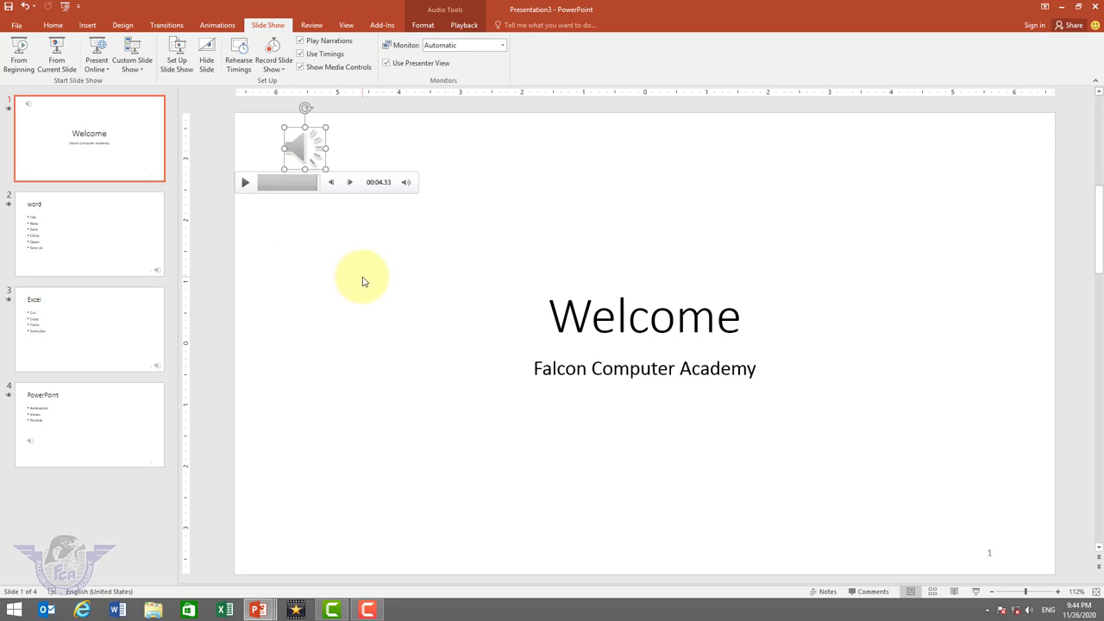
# Step: Play the slide show from Welcome to the word slide, then end it early
pyautogui.press('F5')
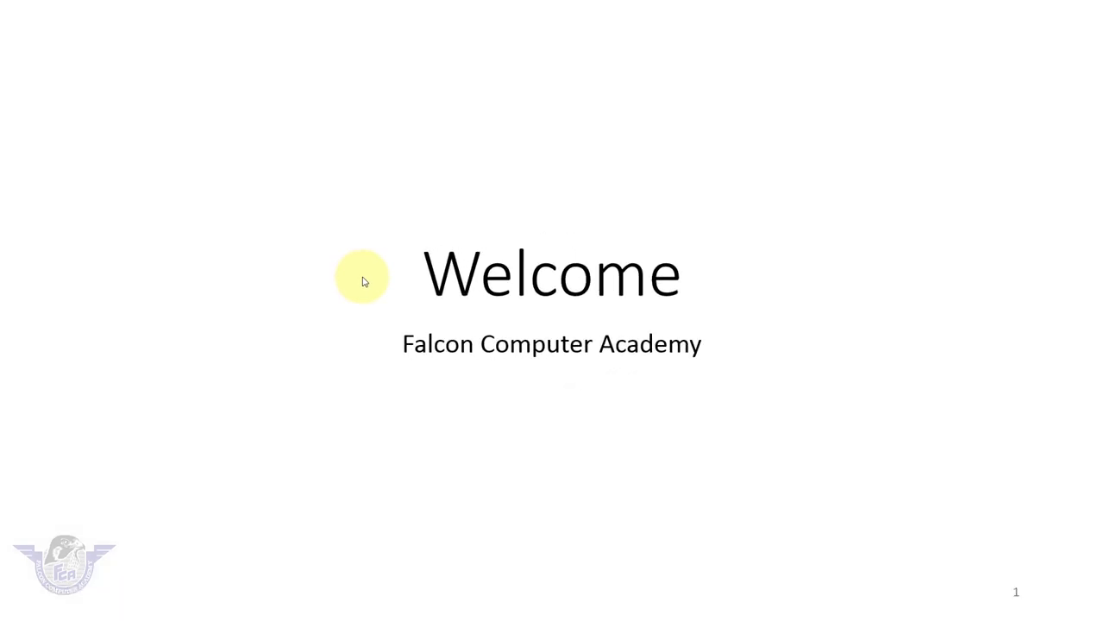
pyautogui.click(363, 282)
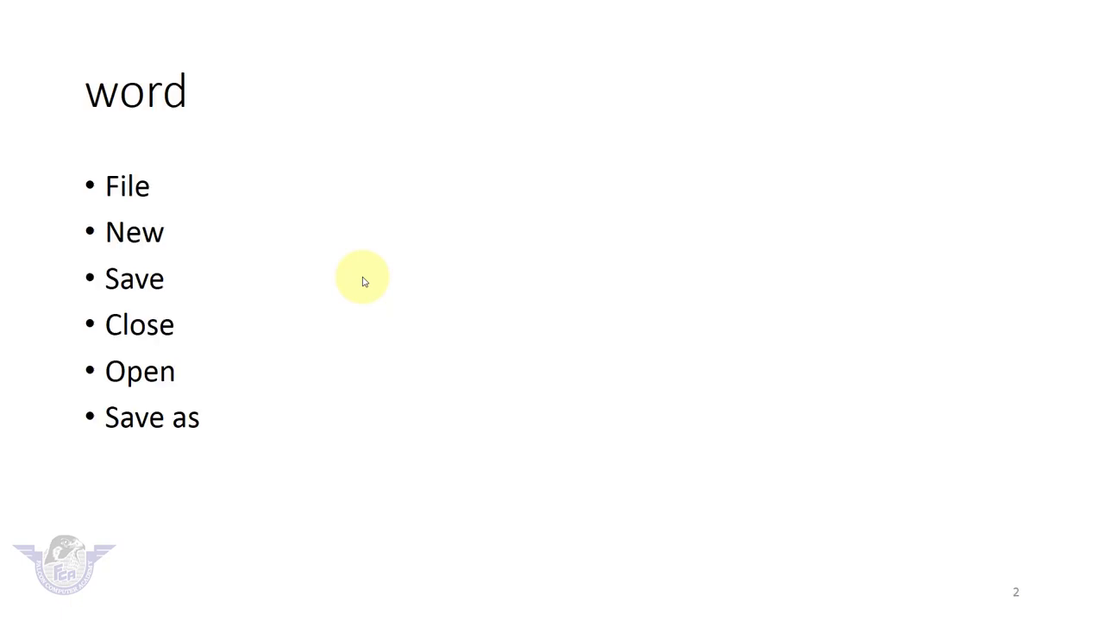
pyautogui.press('Escape')
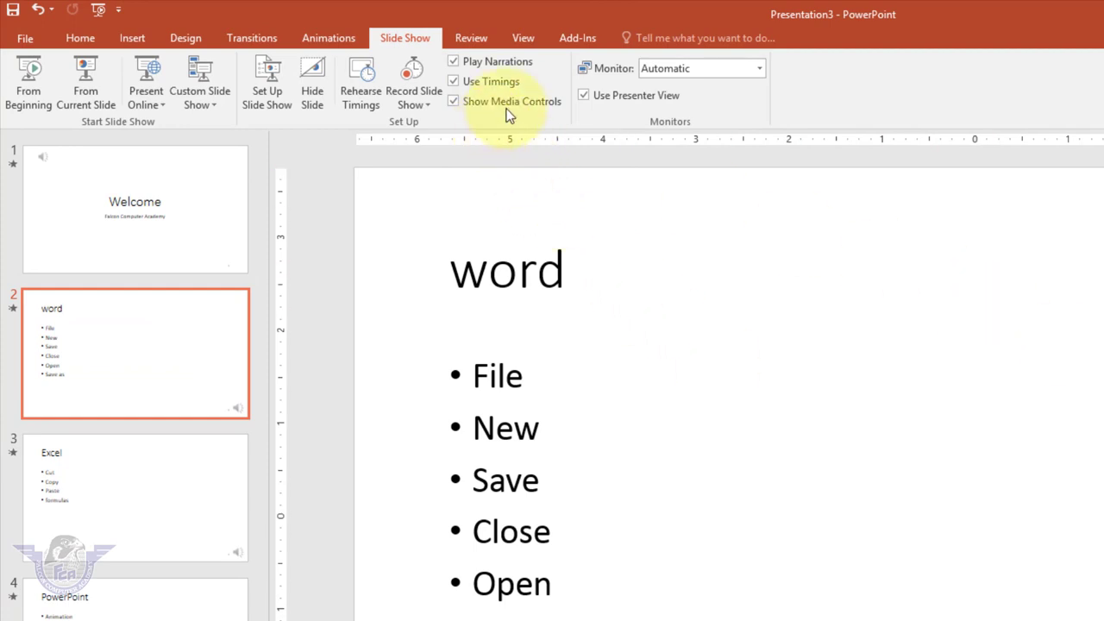
# Step: Keep the presentation monitor on Automatic and bring up the Review commands
pyautogui.click(690, 71)
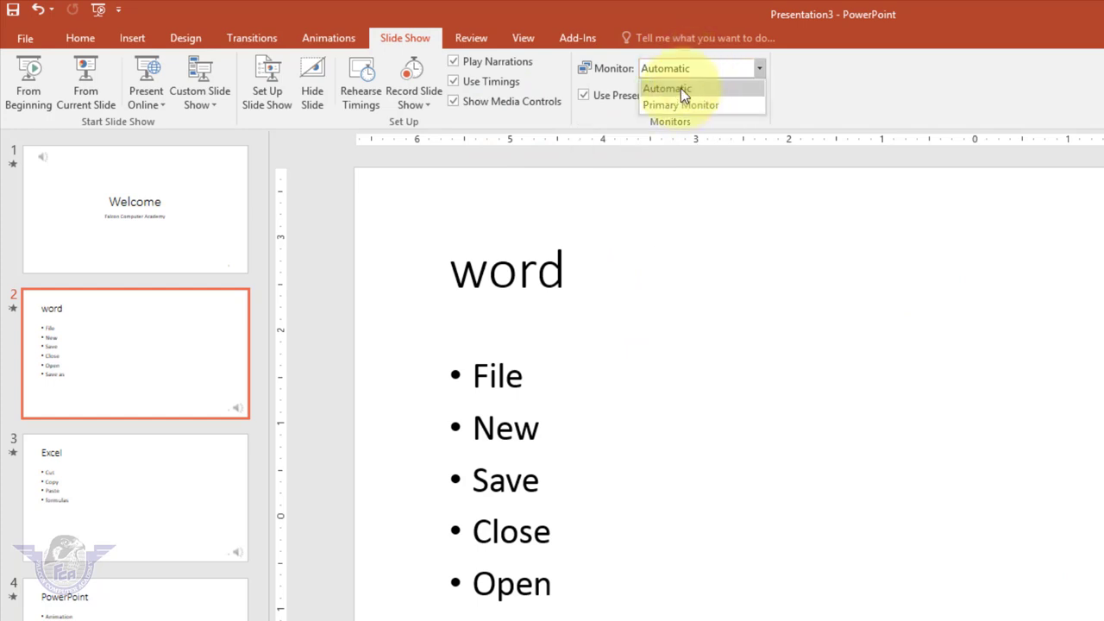
pyautogui.click(681, 88)
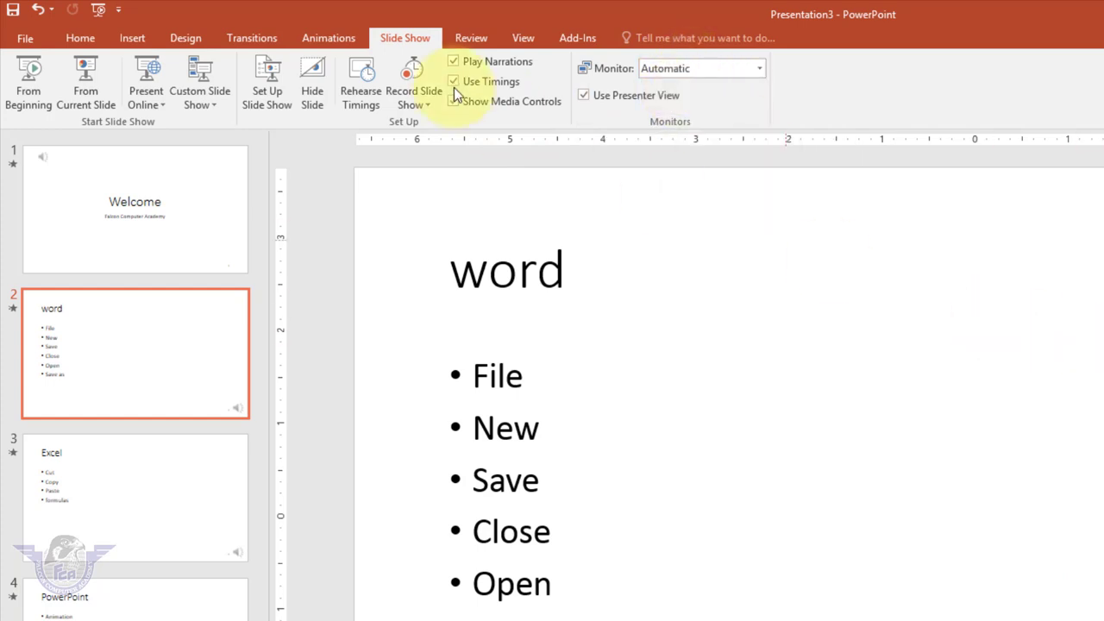
pyautogui.click(483, 44)
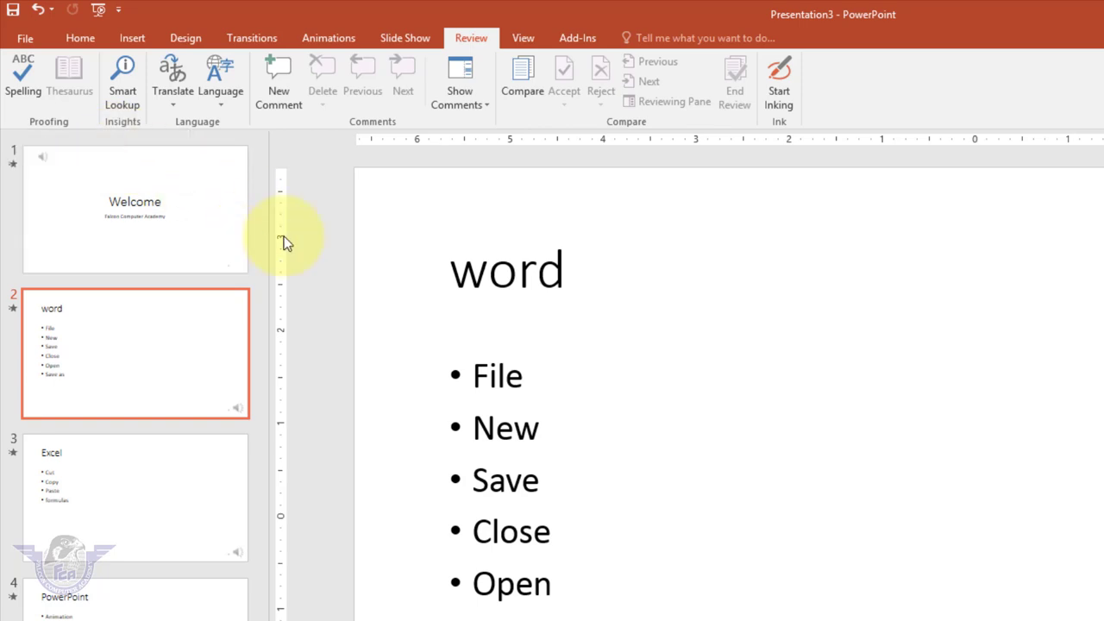
# Step: On the Excel slide, replace the Cut, Copy, Paste, formulas bullets with 'opple'
pyautogui.click(104, 505)
pyautogui.click(345, 319)
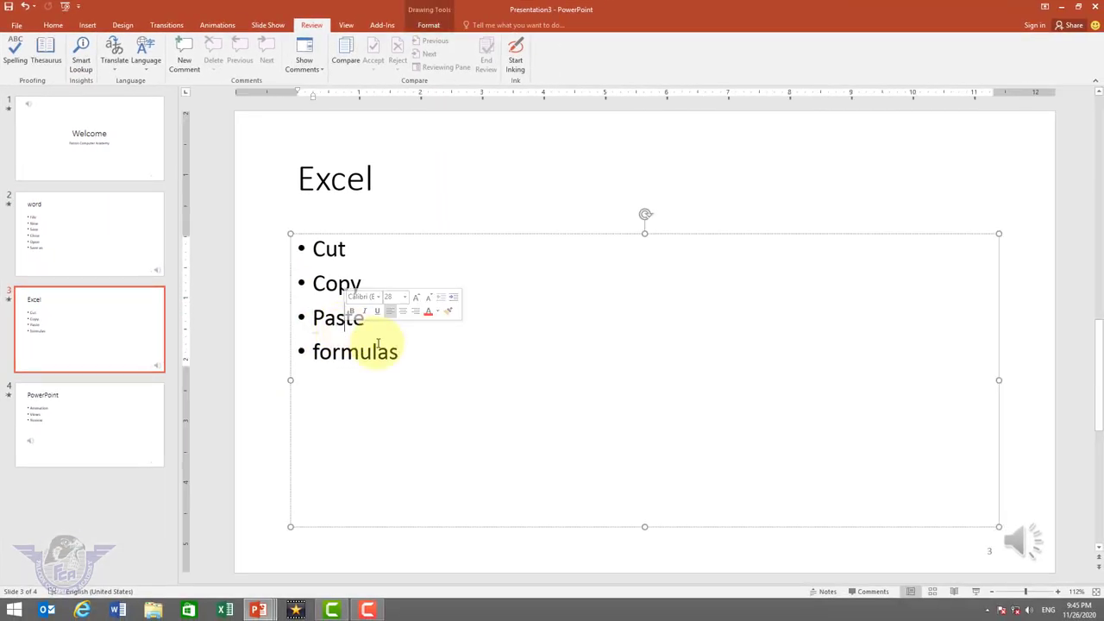
pyautogui.hotkey('ctrl', 'a')
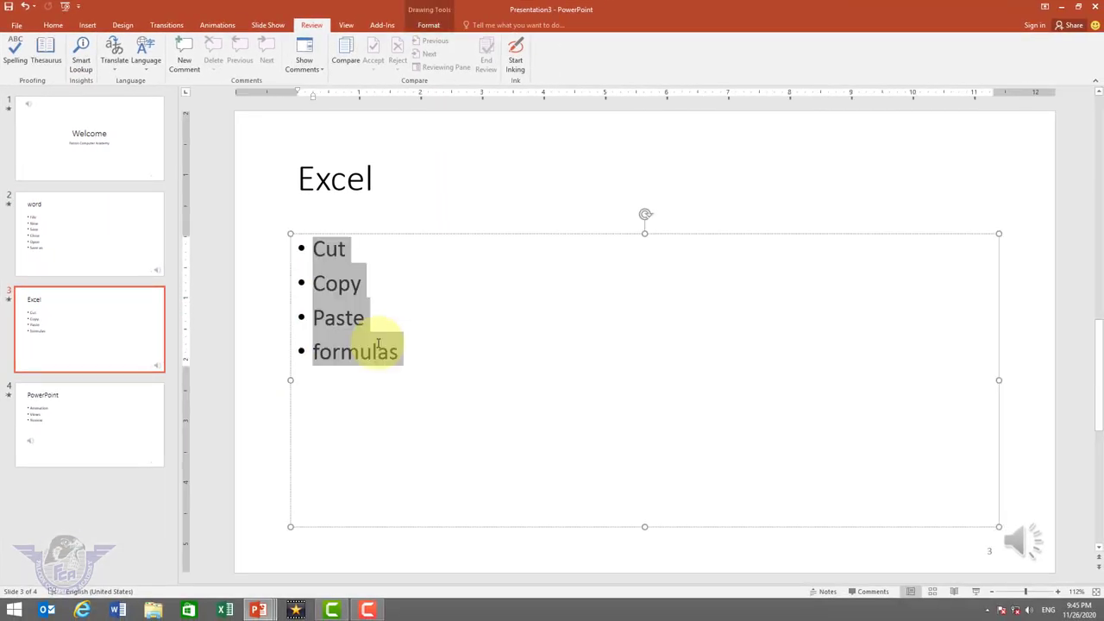
pyautogui.press('Delete')
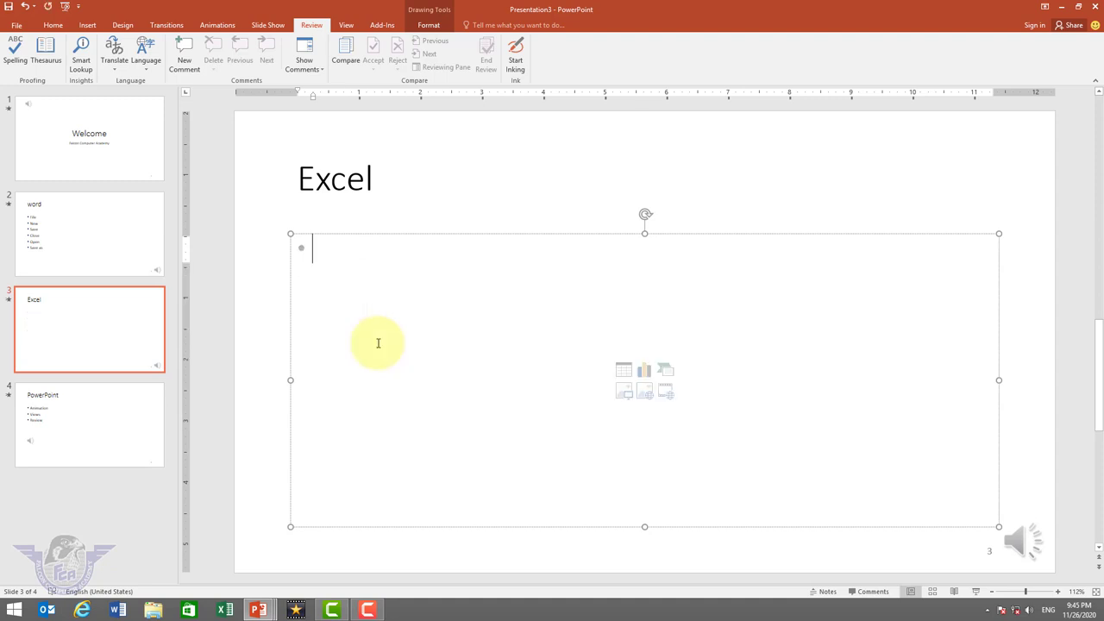
pyautogui.write('opple')
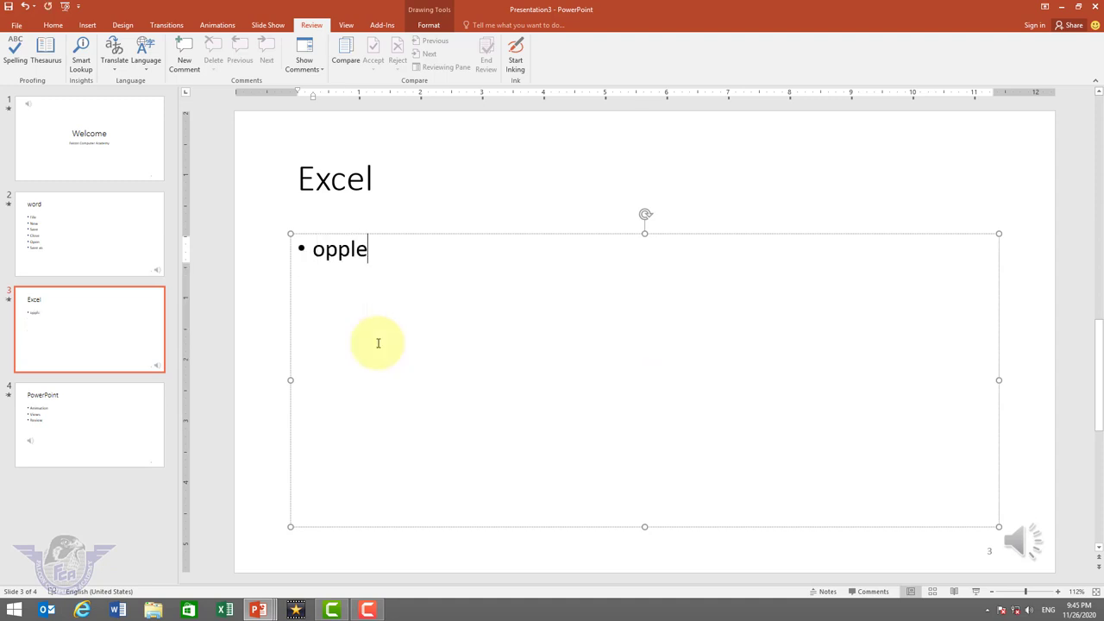
# Step: Add a new bullet line, select the misspelled 'Opple', and run a spelling check
pyautogui.press('Return')
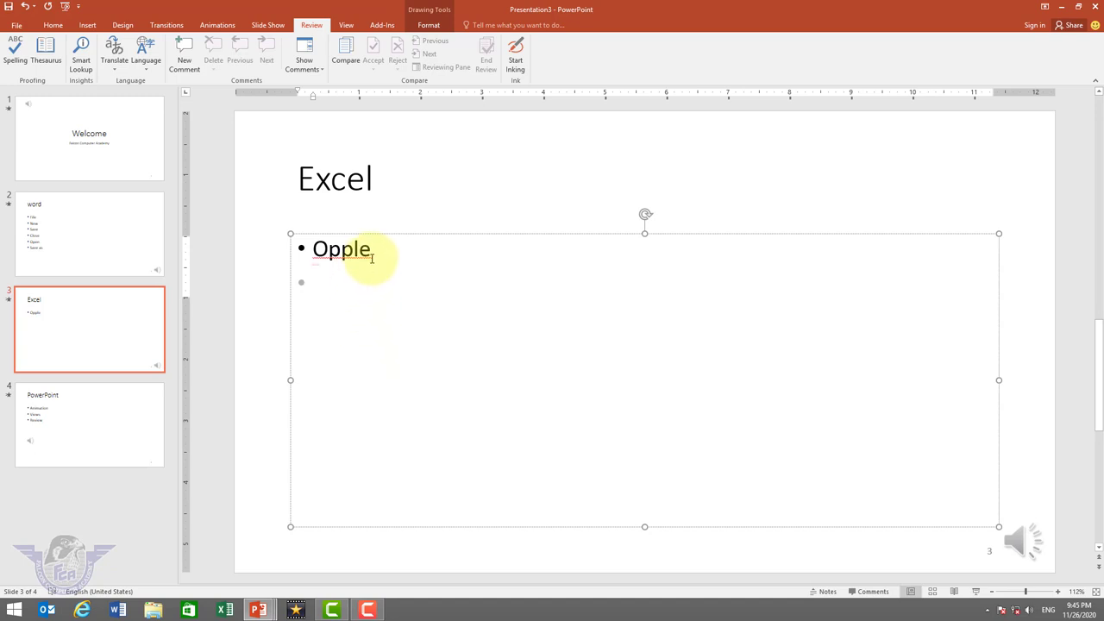
pyautogui.moveTo(371, 250); pyautogui.dragTo(314, 257)
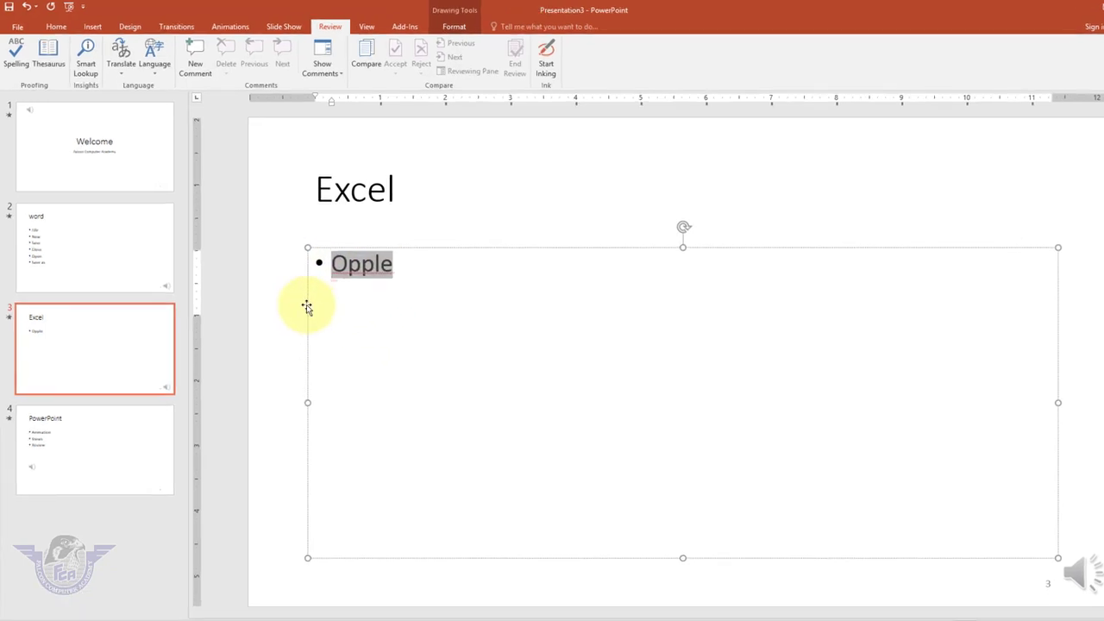
pyautogui.click(21, 76)
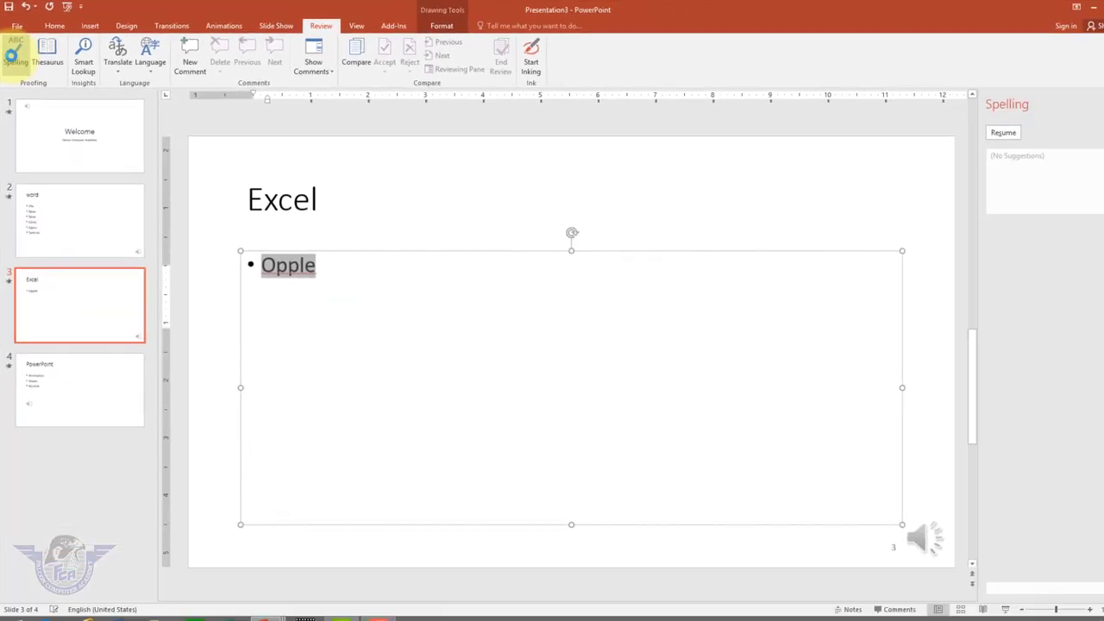
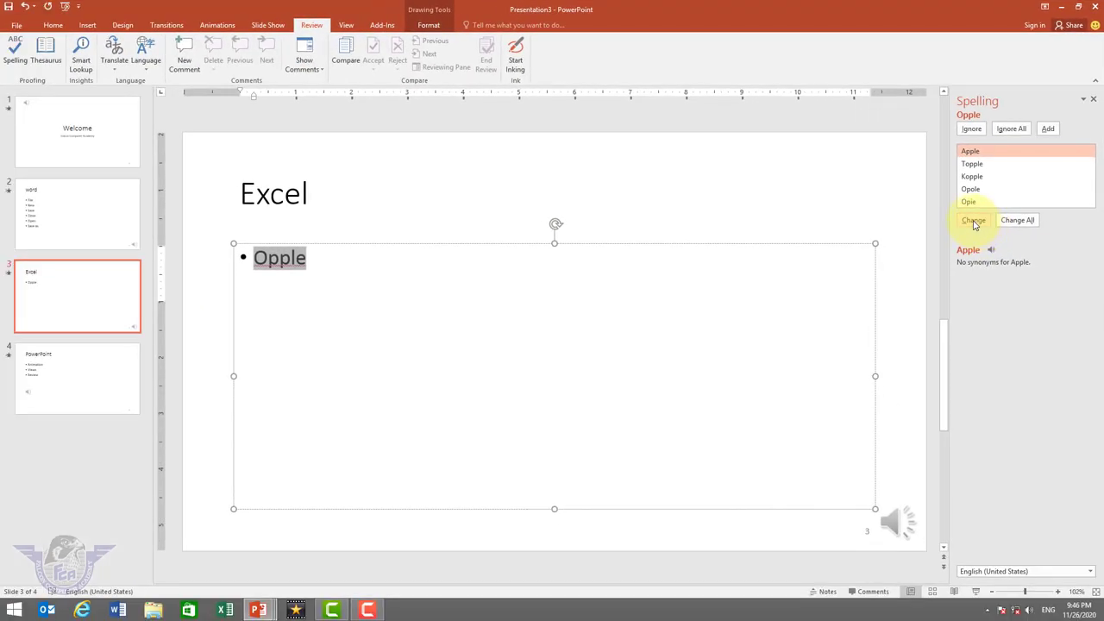
# Step: Correct 'Opple' to 'Apple' in spell check, then type a person's name as the first bullet
pyautogui.click(974, 221)
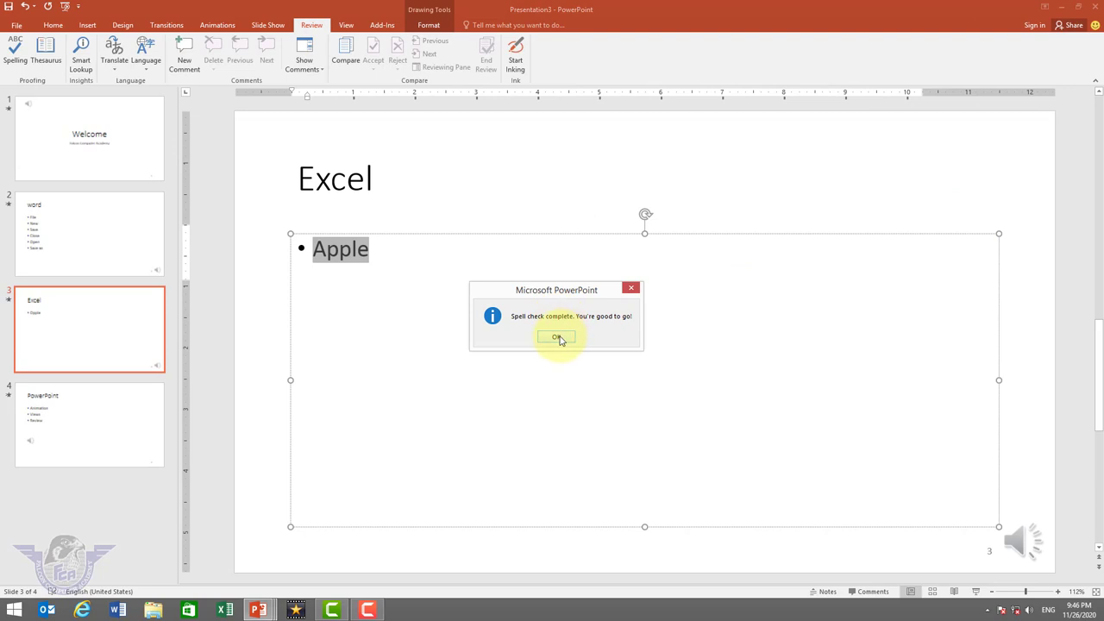
pyautogui.click(557, 337)
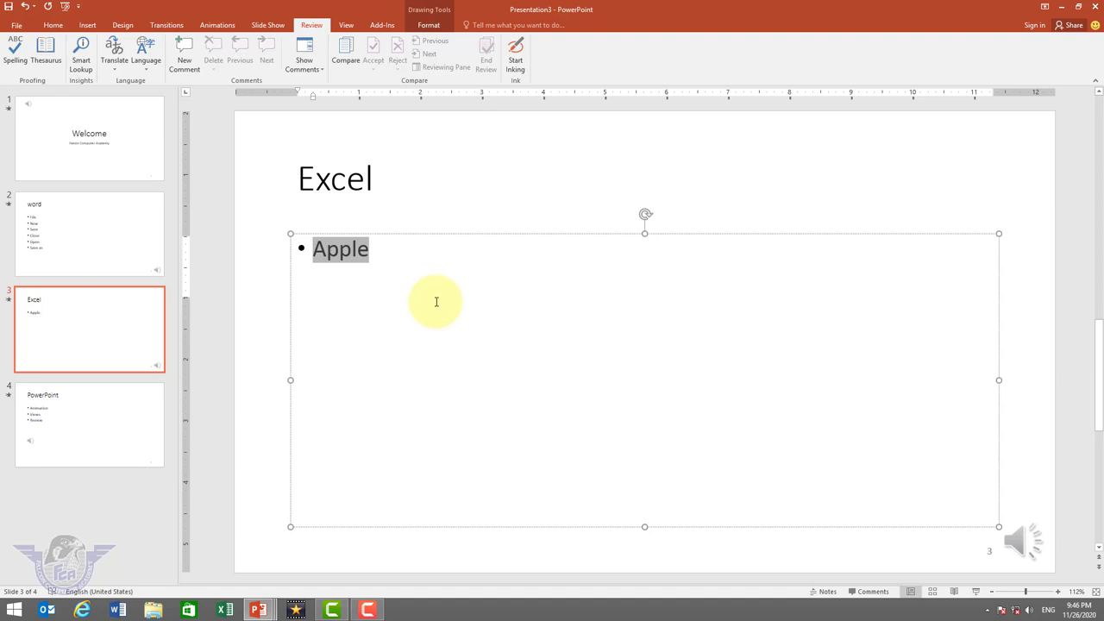
pyautogui.write('umair')
pyautogui.press('Return')
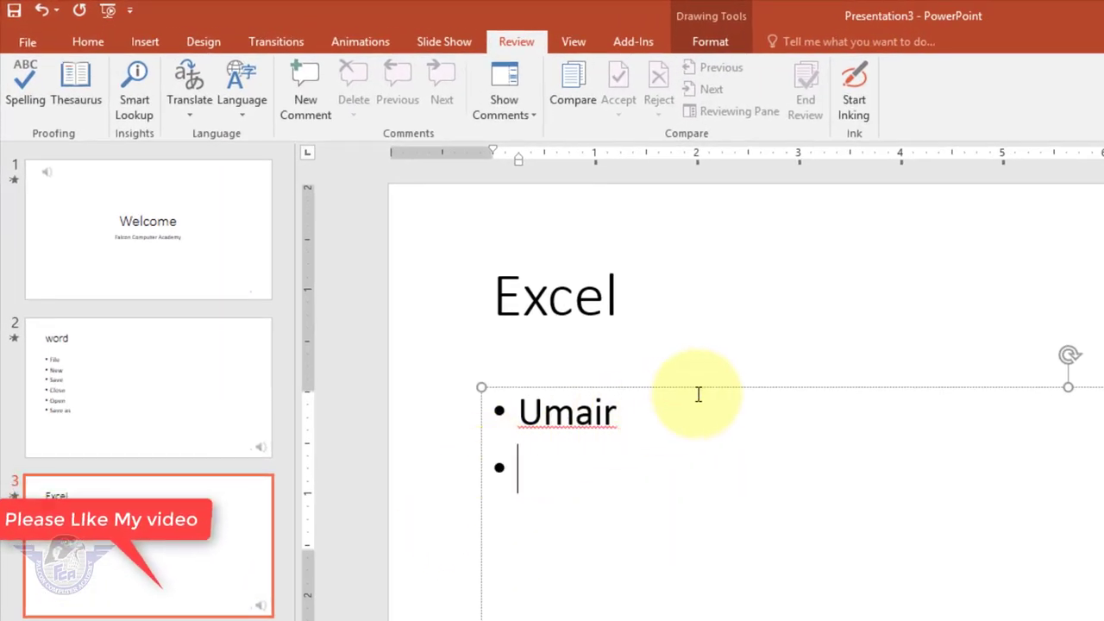
# Step: Add the typed name to the spelling dictionary so it is no longer flagged
pyautogui.moveTo(625, 415); pyautogui.dragTo(517, 414)
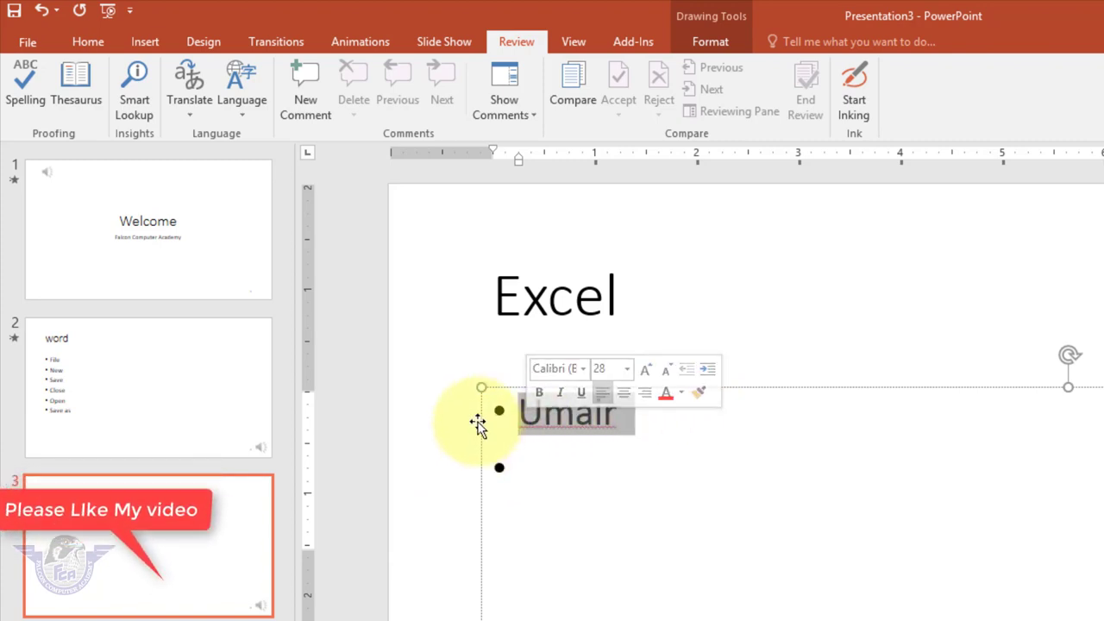
pyautogui.click(7, 100)
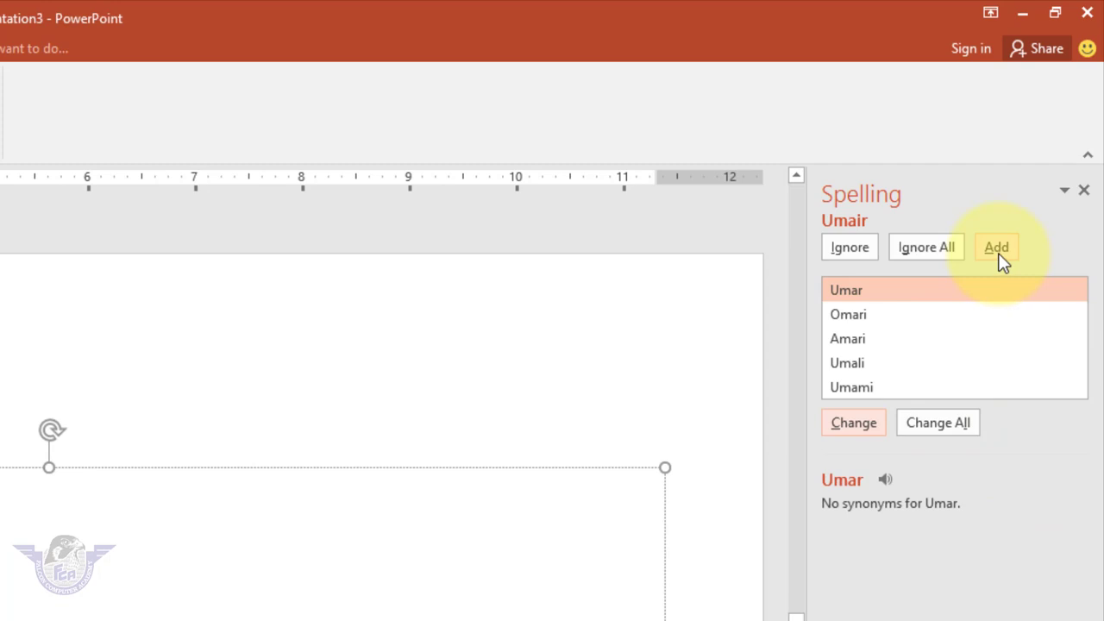
pyautogui.click(997, 249)
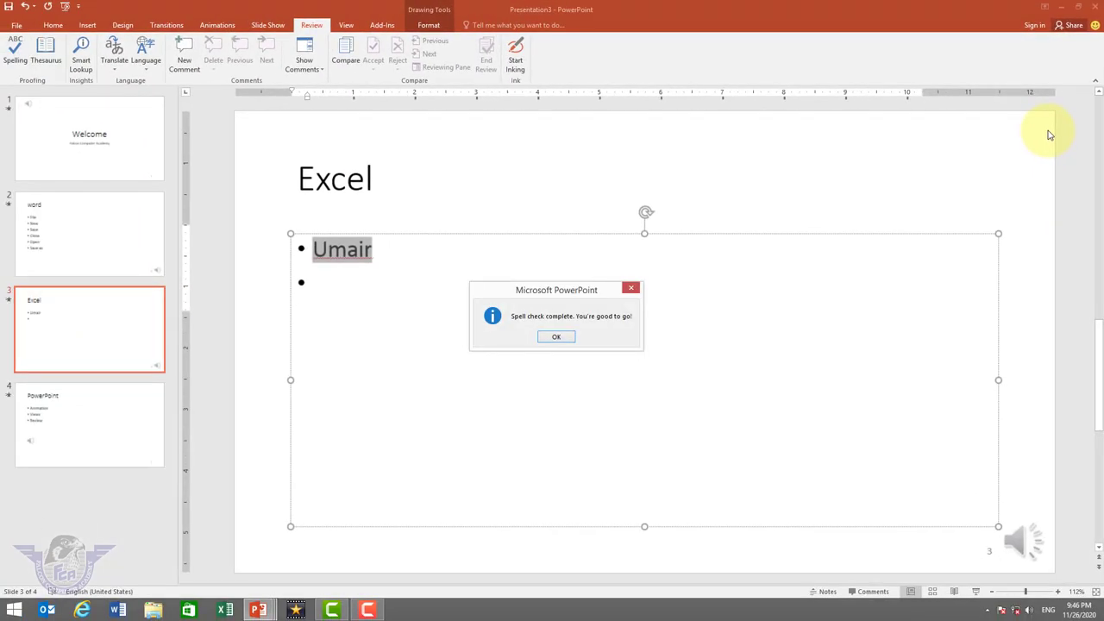
pyautogui.click(557, 337)
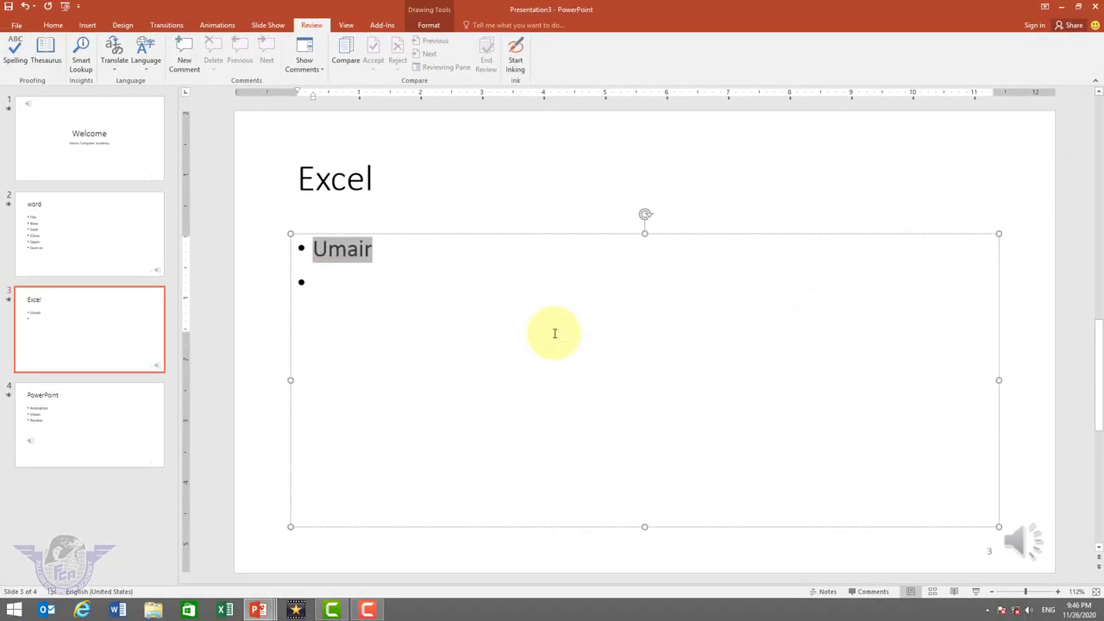
# Step: Retype the first name with a capital letter and start a new bullet below it
pyautogui.press('Delete')
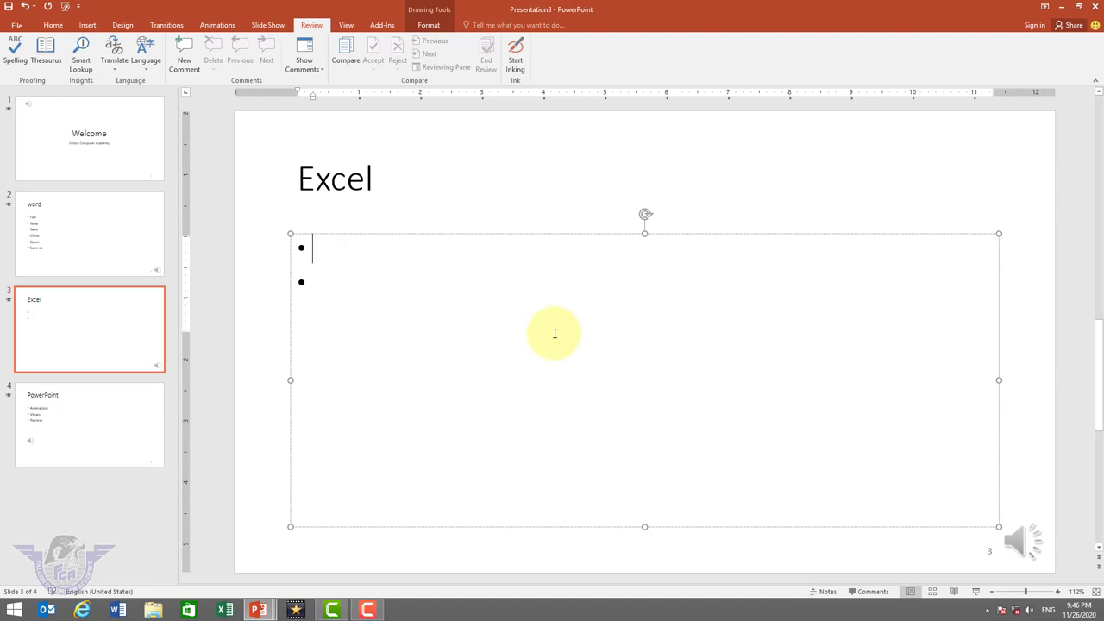
pyautogui.write('umair')
pyautogui.press('Return')
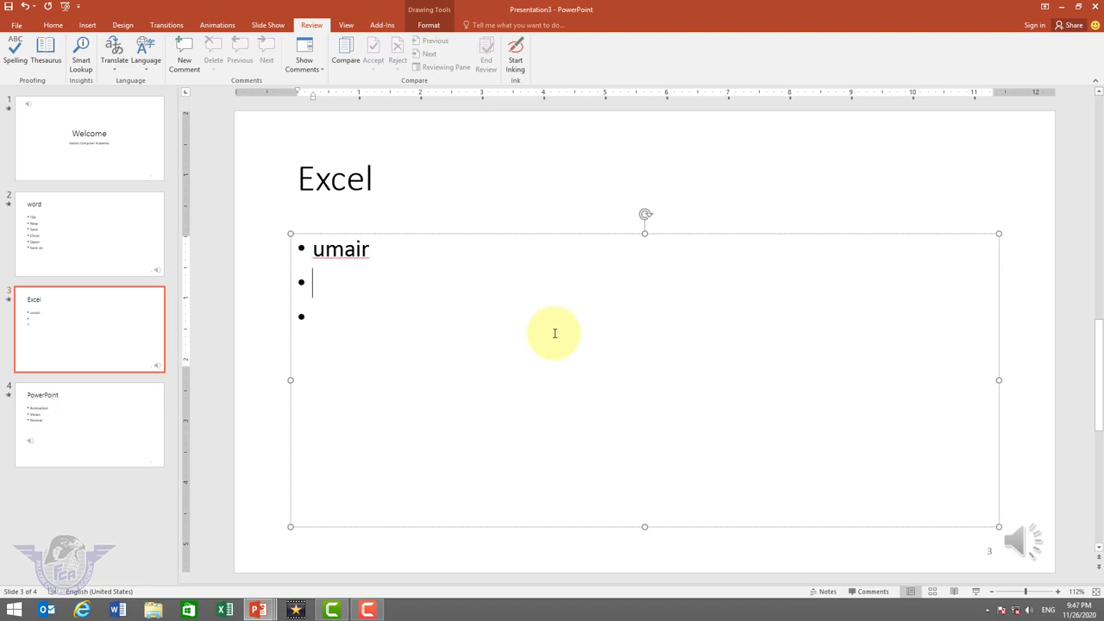
pyautogui.hotkey('ctrl', 'z')
pyautogui.write('Umair')
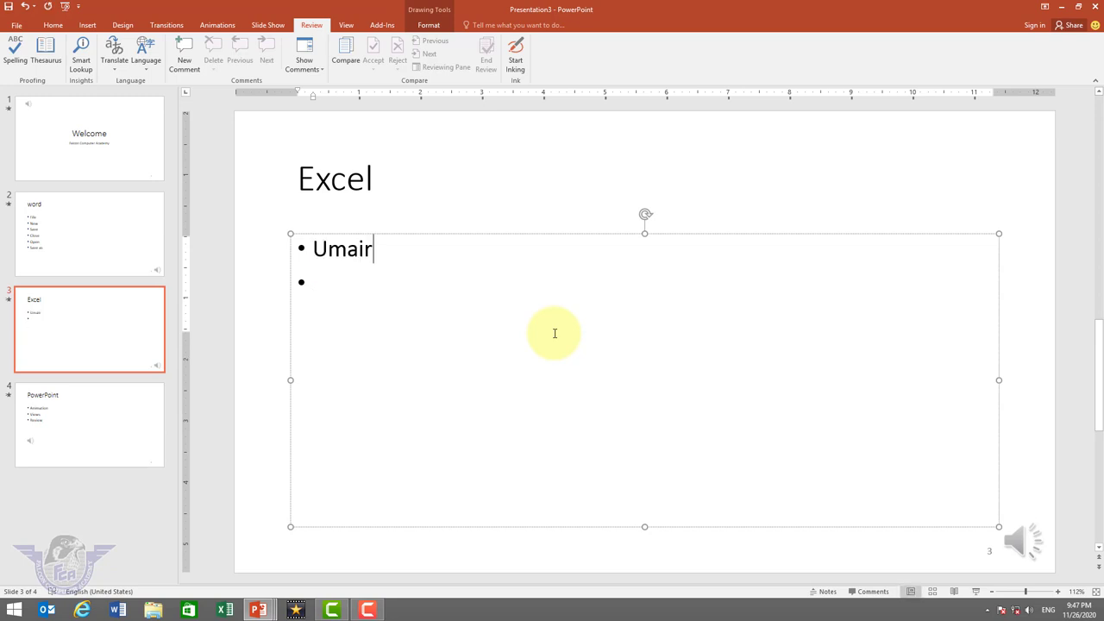
pyautogui.press('Return')
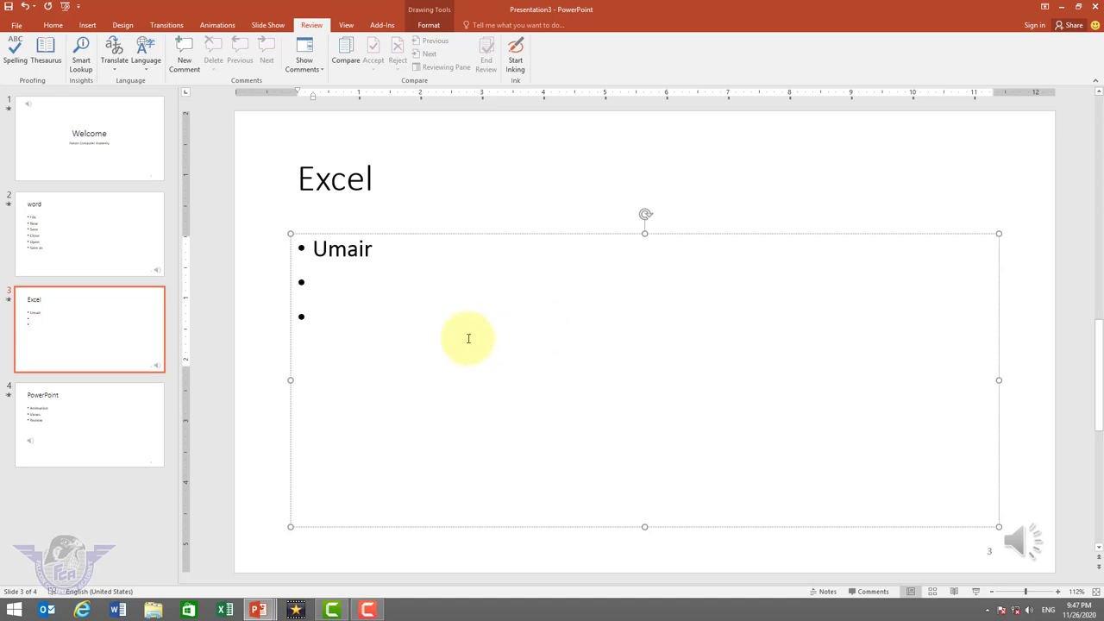
# Step: Enter a second person's name in the next bullet and view its spelling suggestions without changing it
pyautogui.write('f')
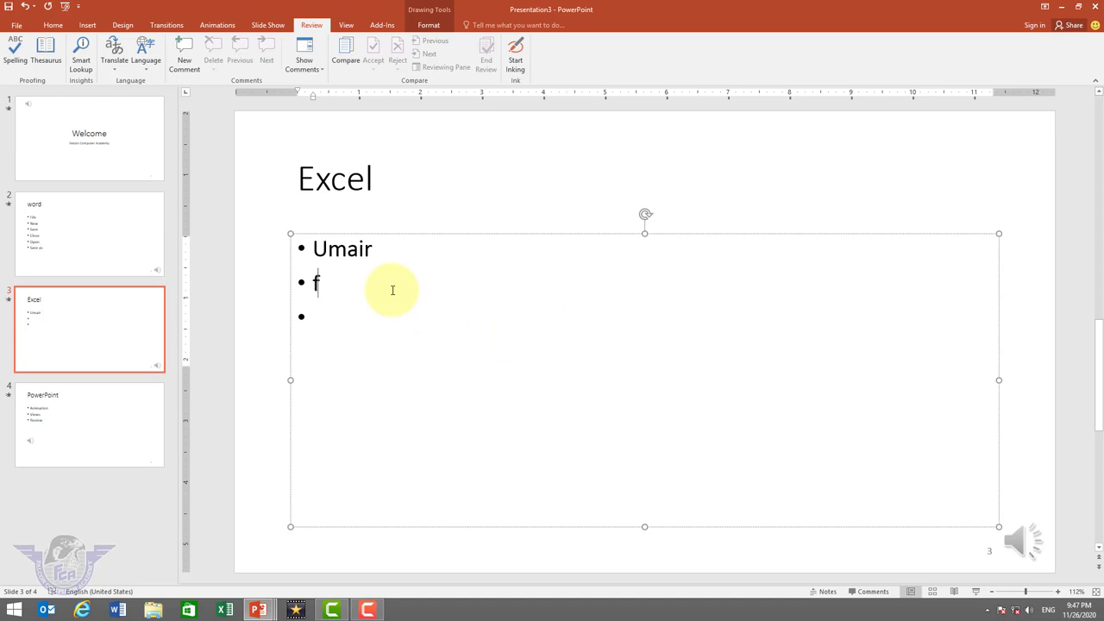
pyautogui.write('arooq')
pyautogui.press('Return')
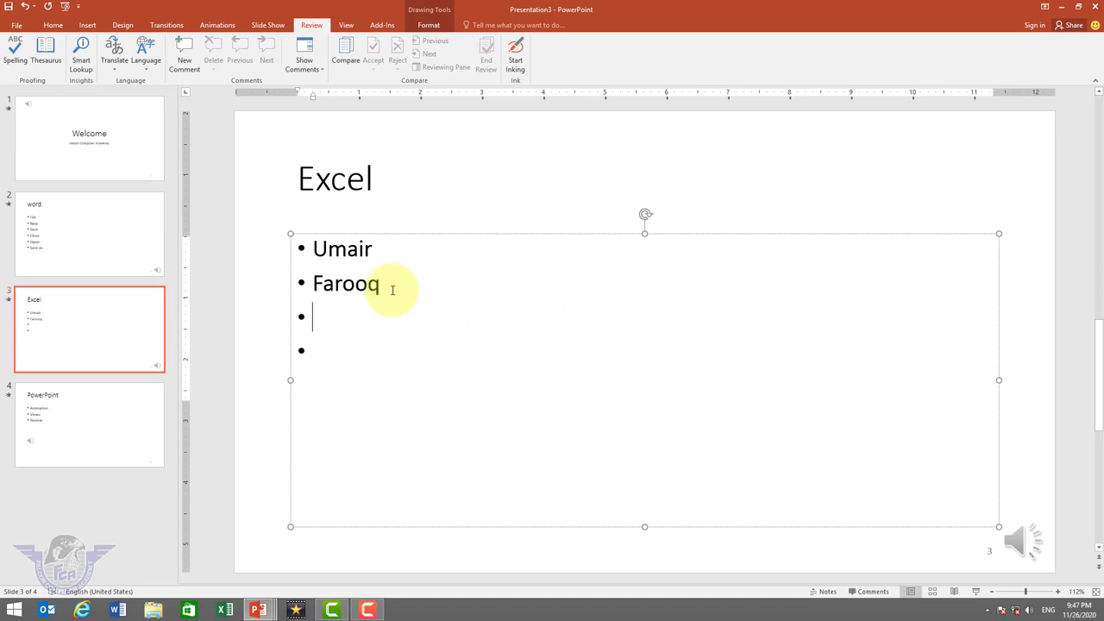
pyautogui.press('BackSpace')
pyautogui.hotkey('ctrl', 'z')
pyautogui.hotkey('ctrl', 'z')
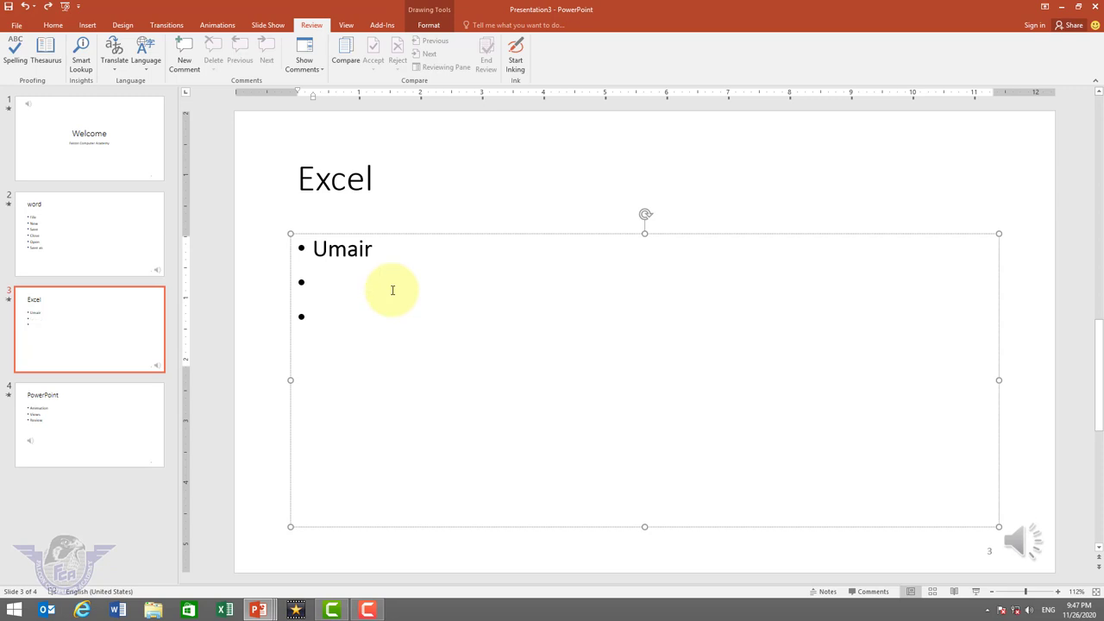
pyautogui.write('javed')
pyautogui.press('Return')
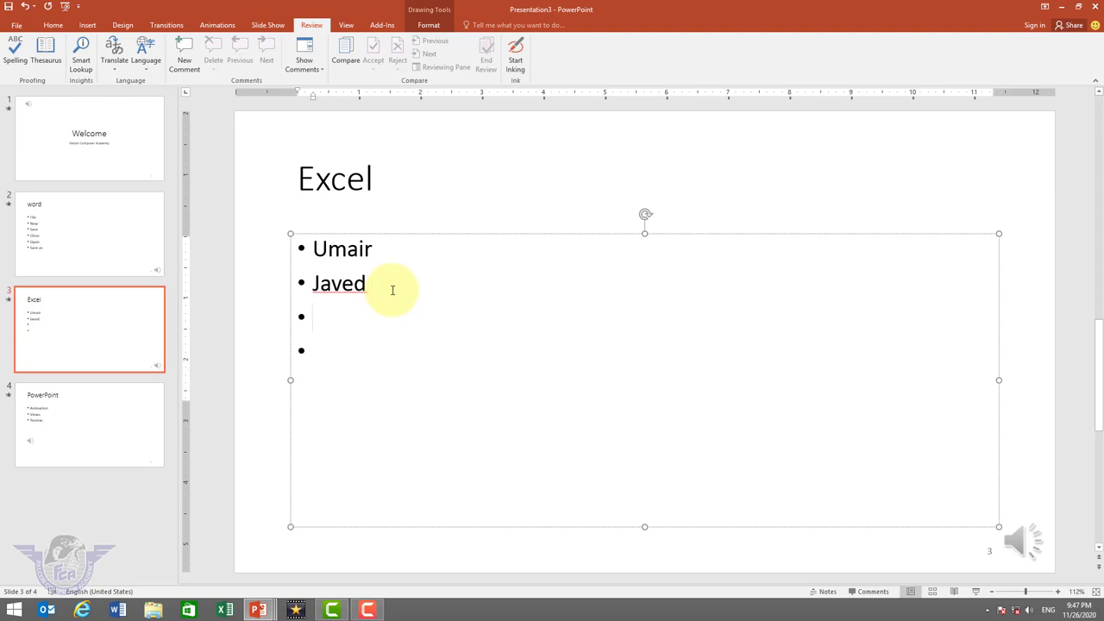
pyautogui.rightClick(337, 285)
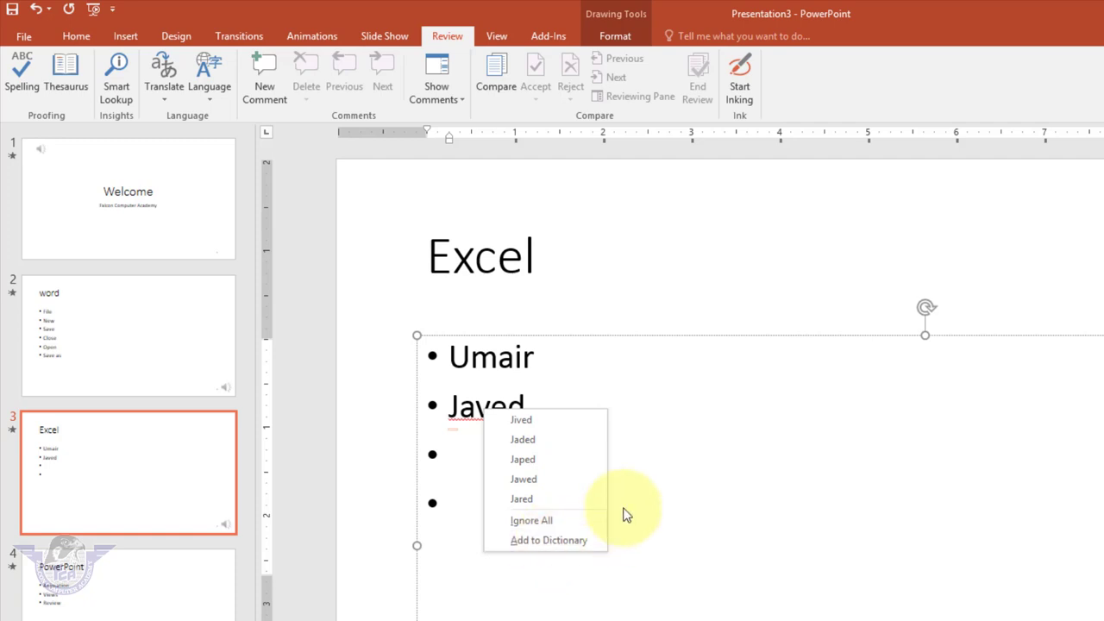
pyautogui.press('Escape')
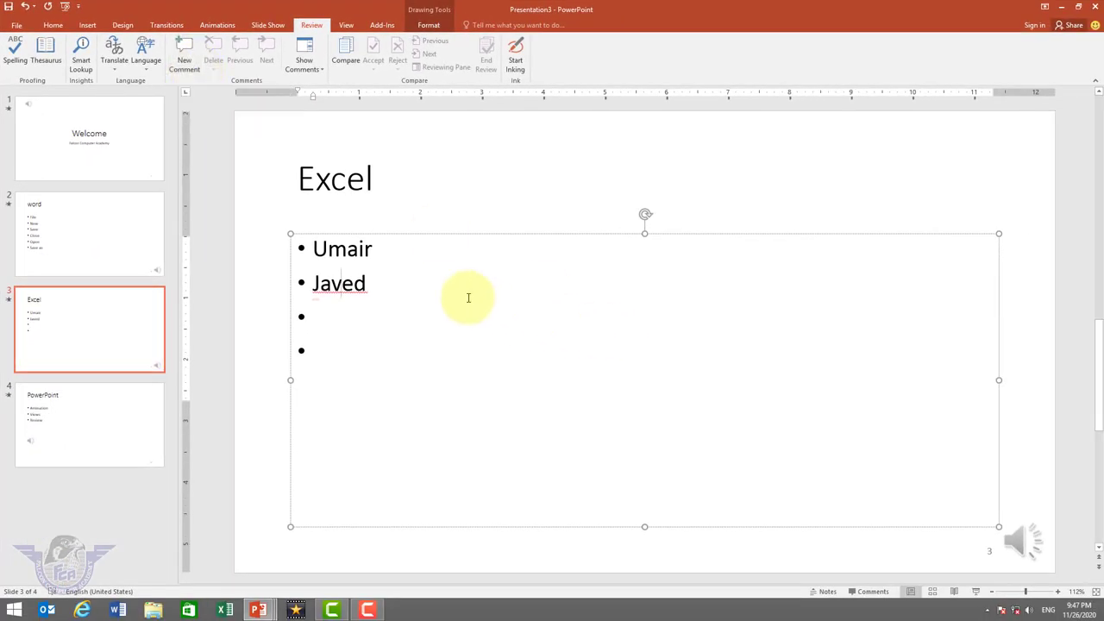
# Step: Post the comment 'Please add record' on the Excel slide's title and close the Comments pane
pyautogui.click(349, 186)
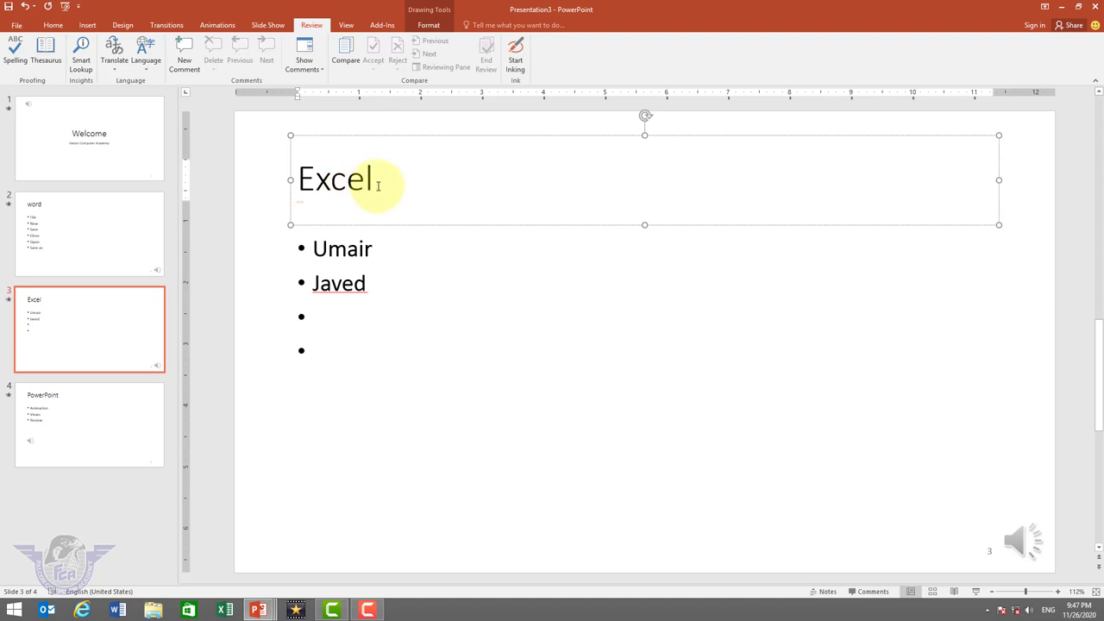
pyautogui.click(377, 185)
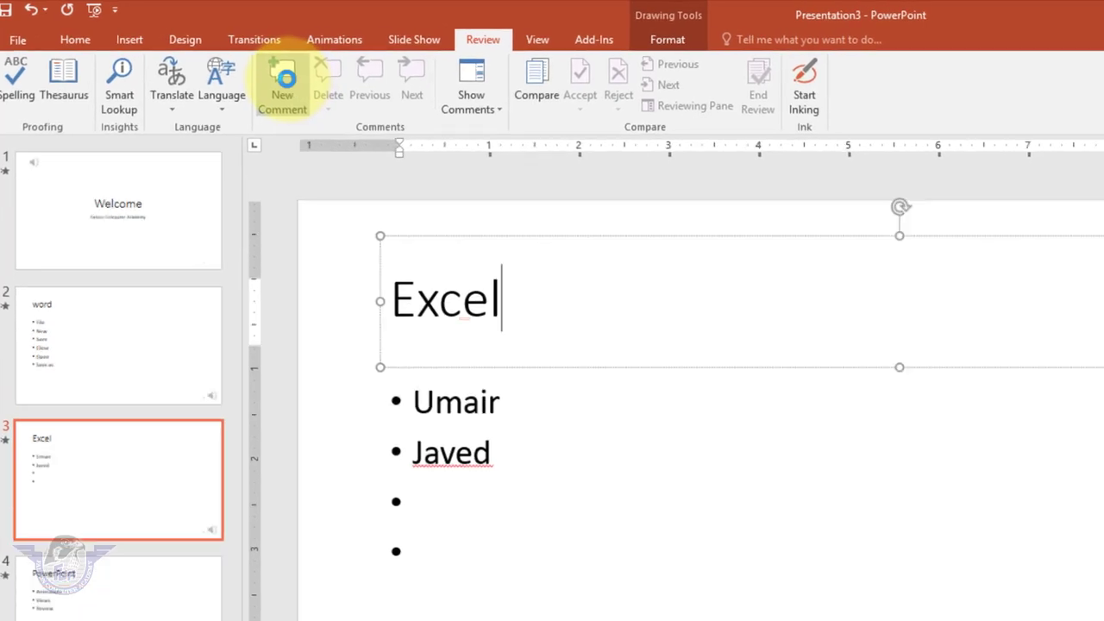
pyautogui.click(285, 80)
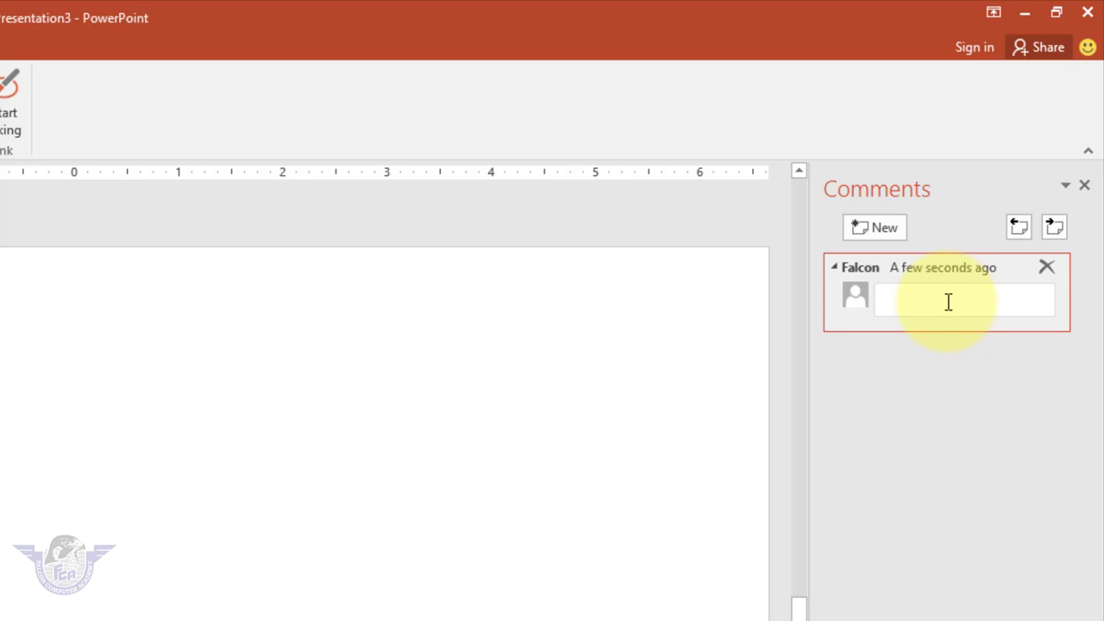
pyautogui.write('Please ')
pyautogui.write('add r')
pyautogui.write('ecord')
pyautogui.click(944, 203)
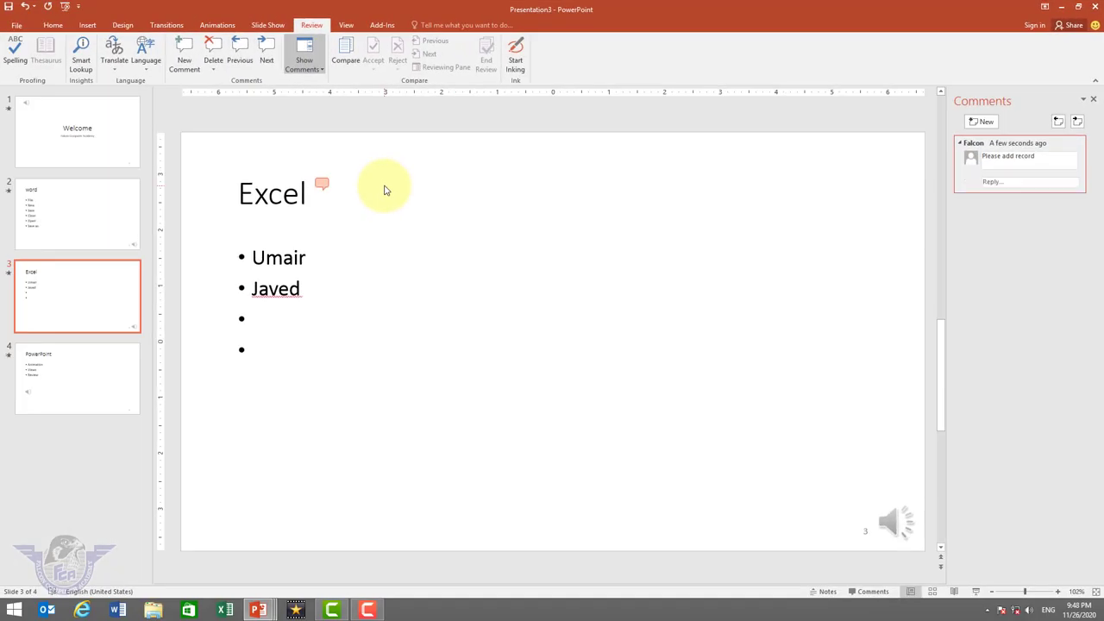
pyautogui.click(1096, 101)
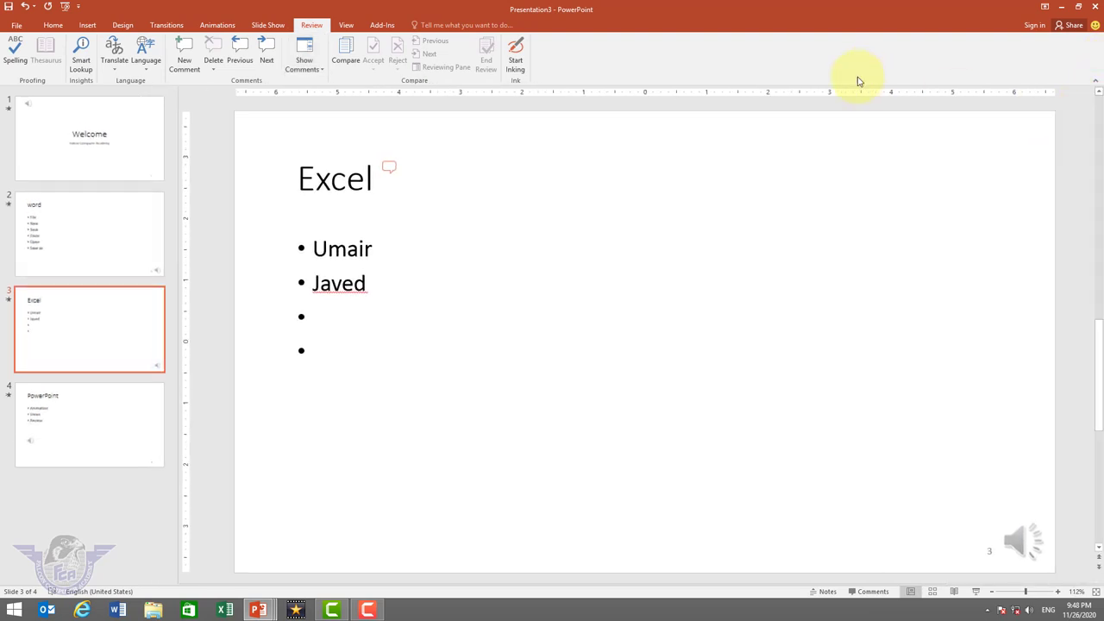
# Step: Add new comments on the first and second name bullets
pyautogui.click(389, 169)
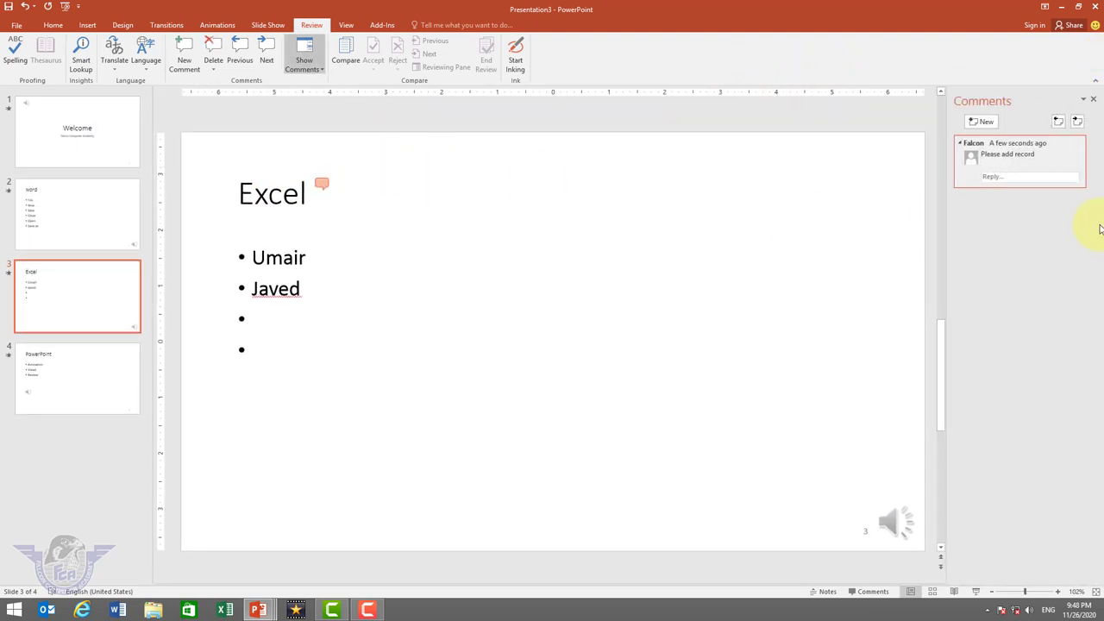
pyautogui.click(298, 257)
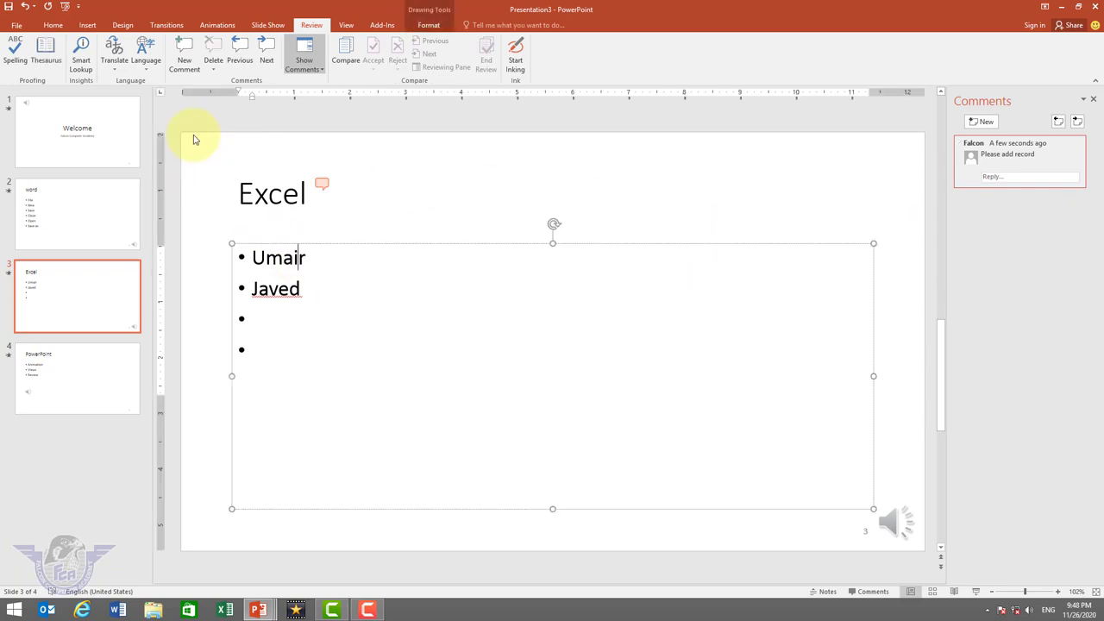
pyautogui.click(185, 59)
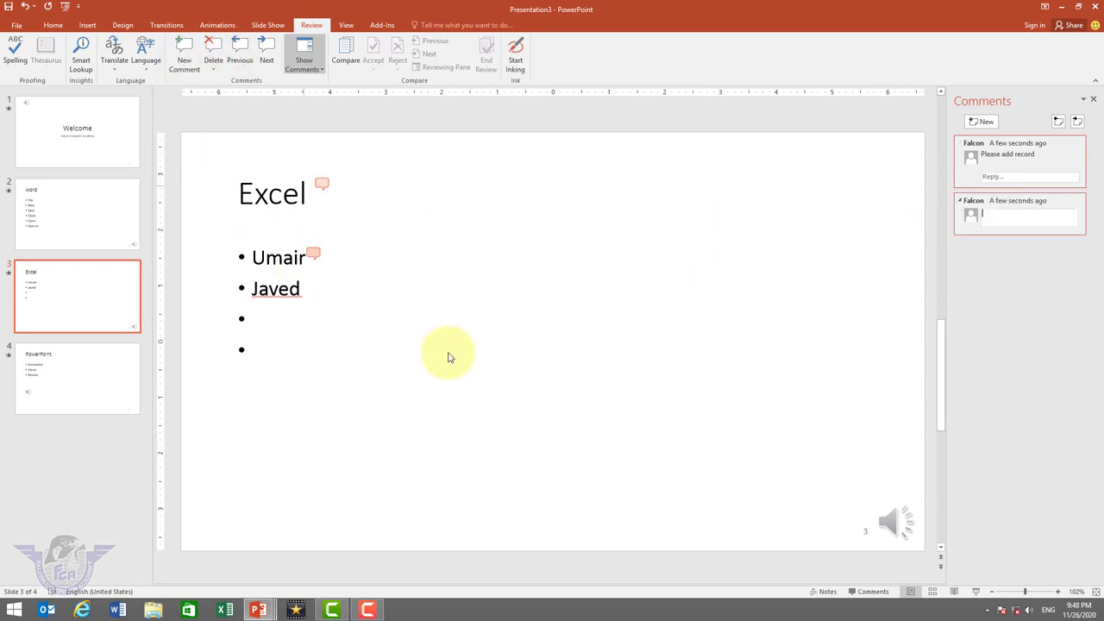
pyautogui.click(301, 292)
pyautogui.click(185, 59)
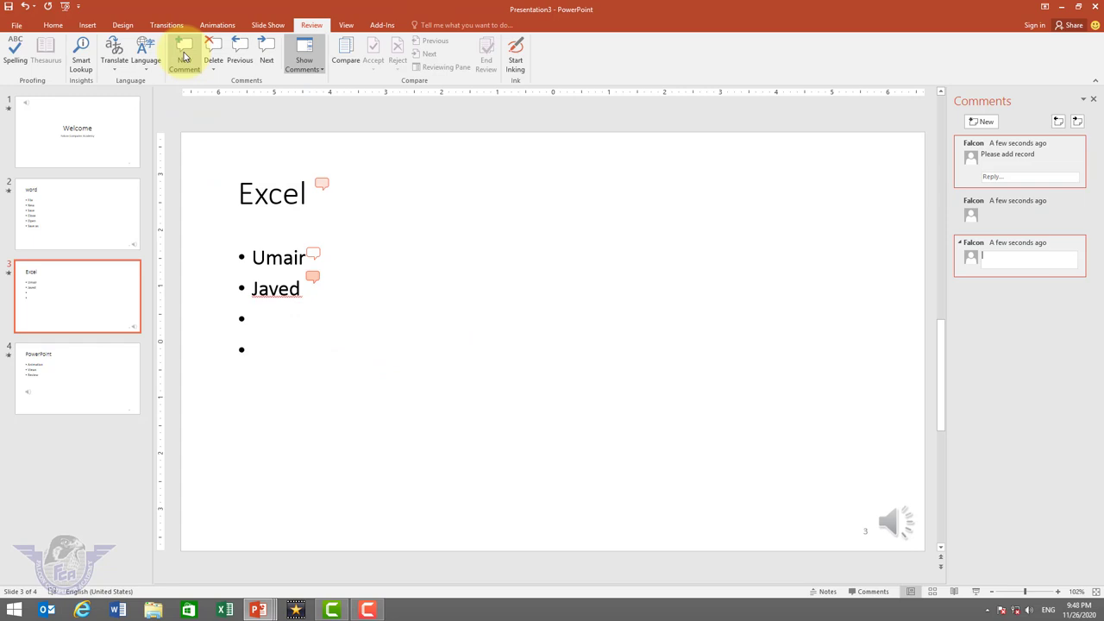
# Step: Move between the slide's comments with Previous and Next, and try the Show Comments options
pyautogui.click(246, 58)
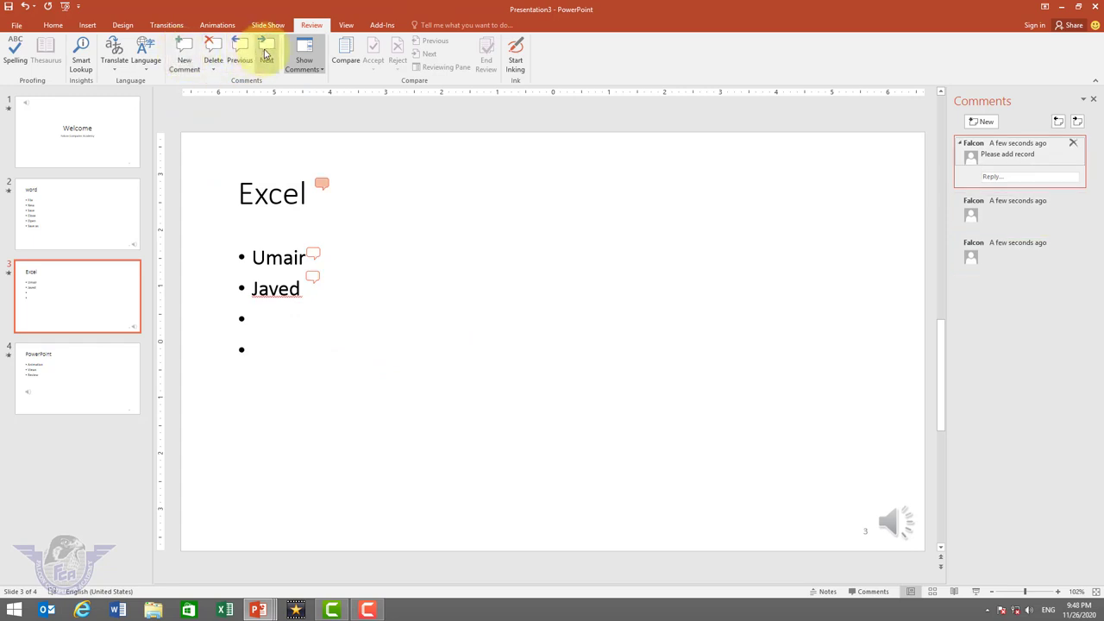
pyautogui.click(266, 54)
pyautogui.click(265, 55)
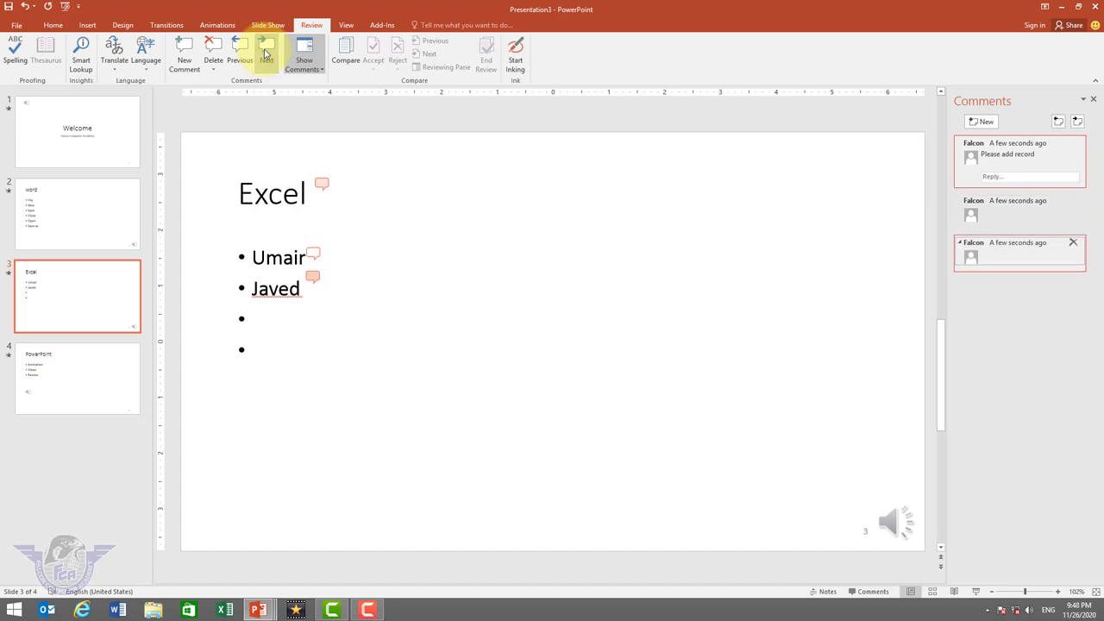
pyautogui.click(308, 62)
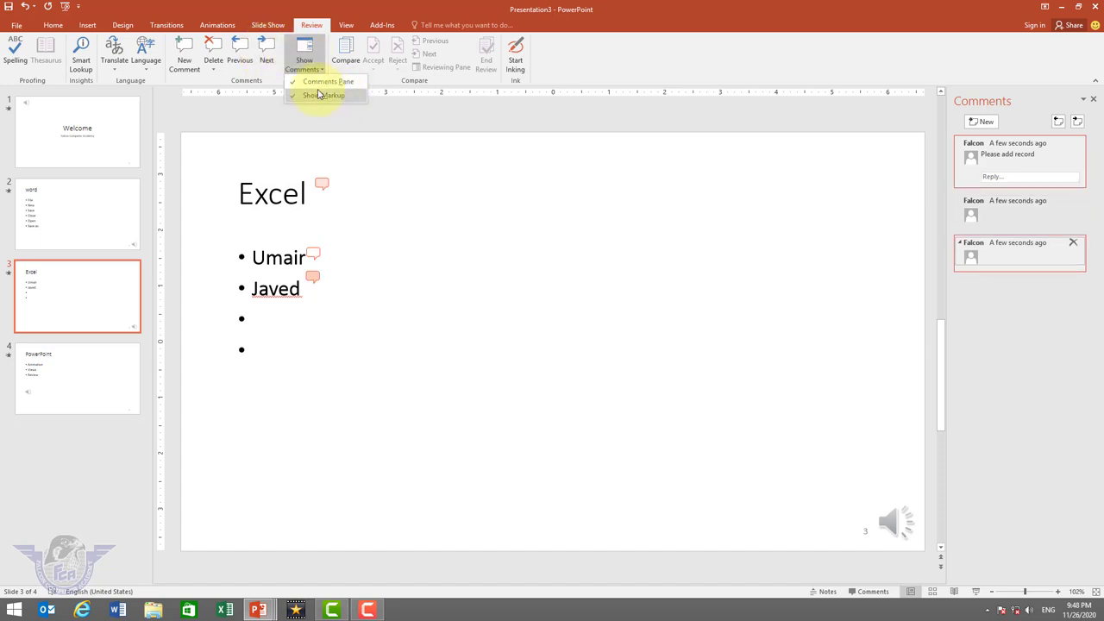
pyautogui.click(303, 62)
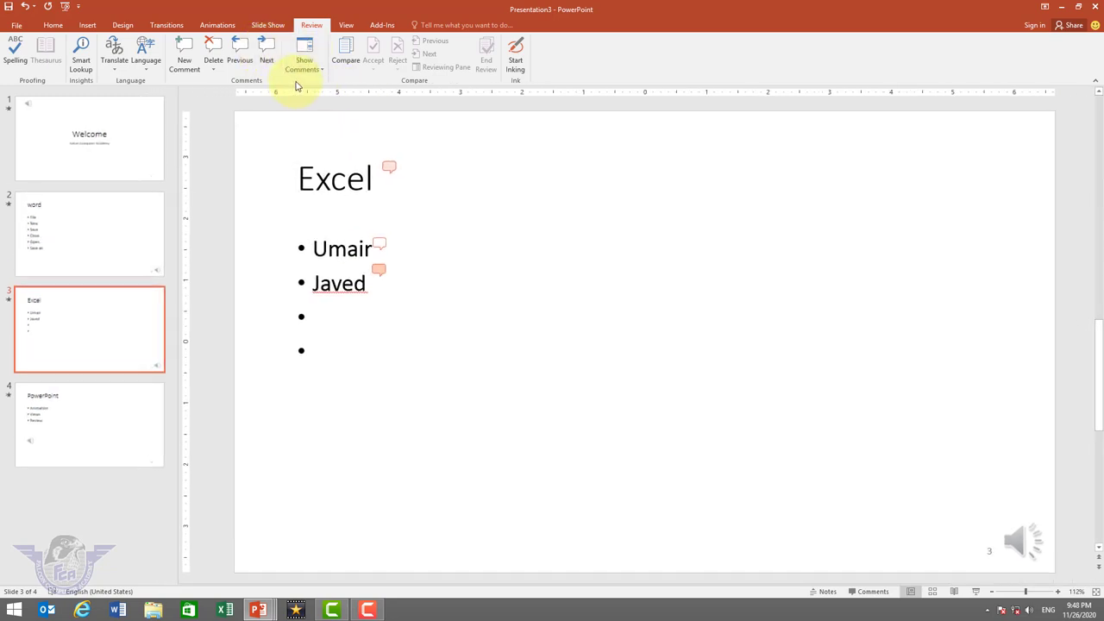
pyautogui.click(304, 62)
pyautogui.click(317, 86)
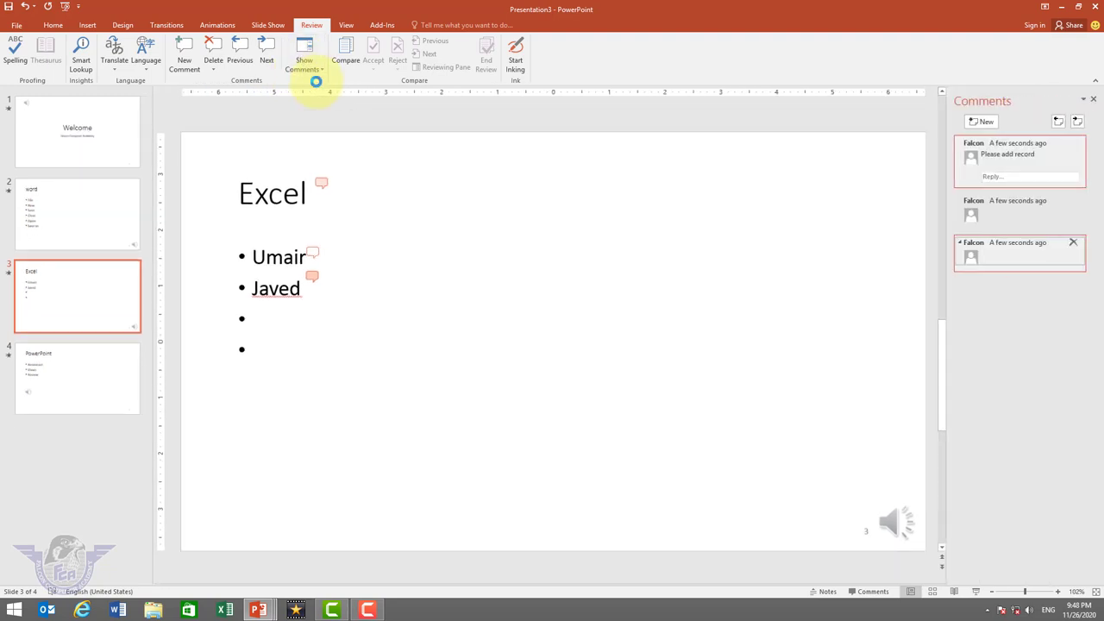
# Step: Select the title's comment, then hide the Comments pane so only the slide shows
pyautogui.click(323, 187)
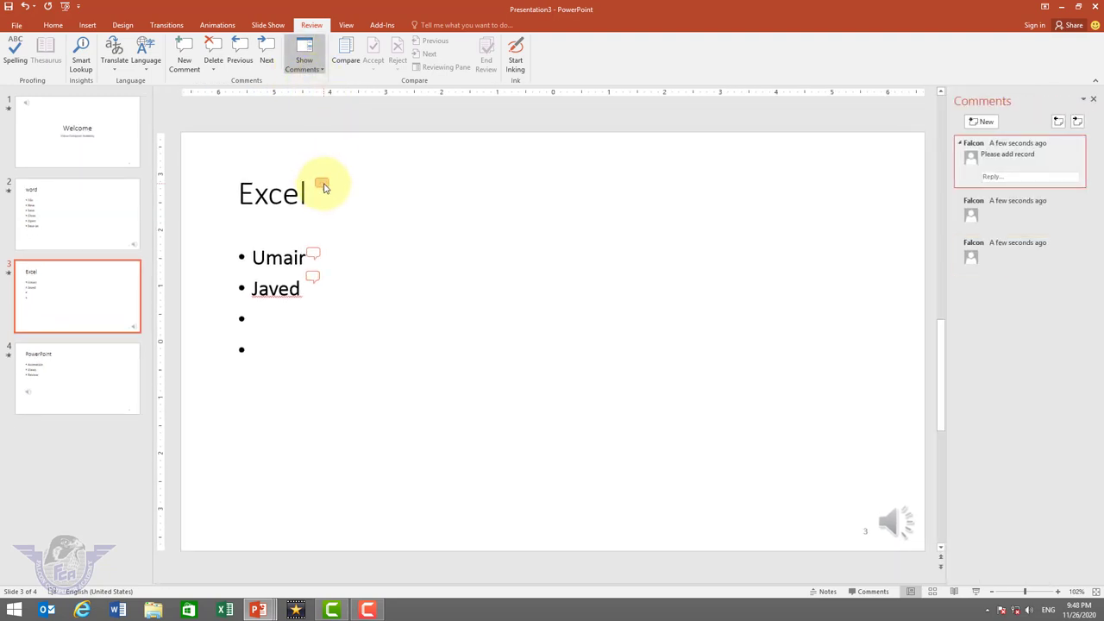
pyautogui.click(1094, 101)
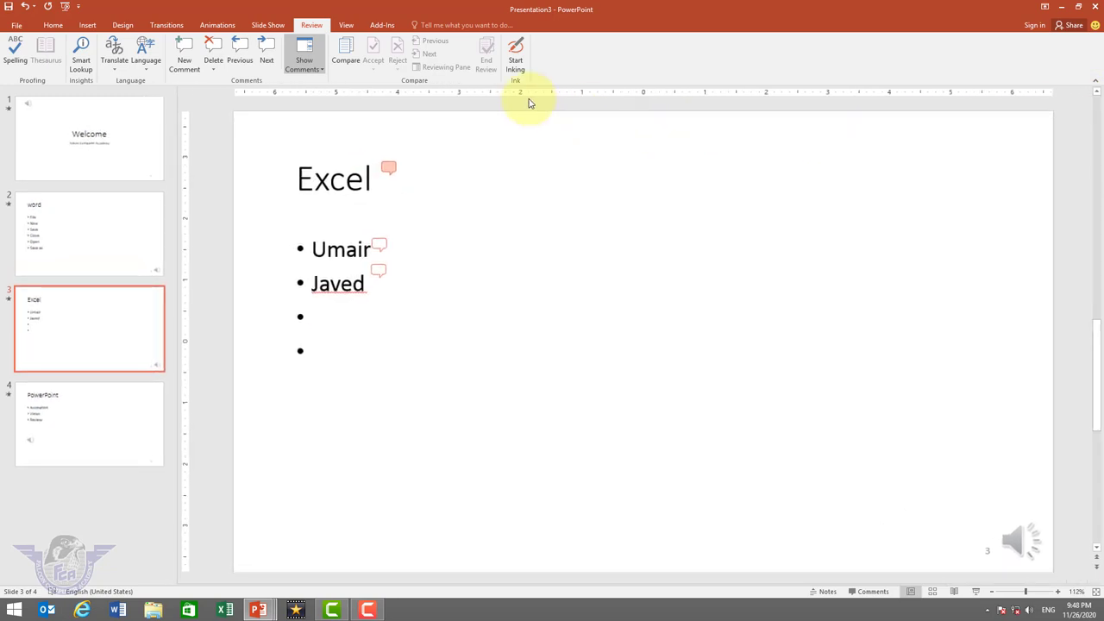
pyautogui.click(389, 169)
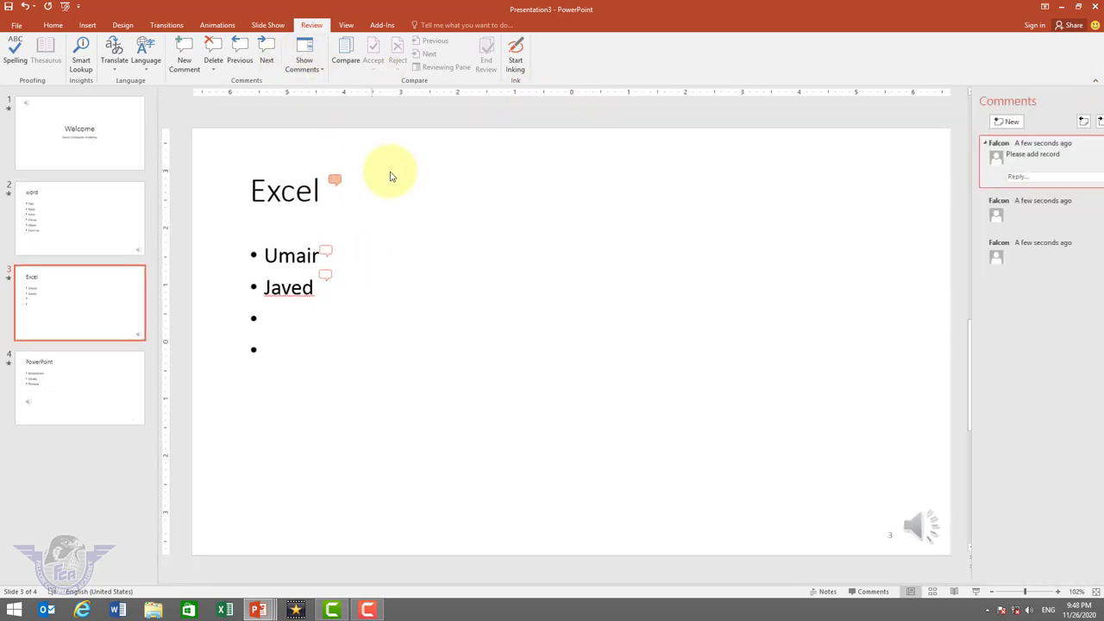
pyautogui.click(313, 69)
pyautogui.click(320, 84)
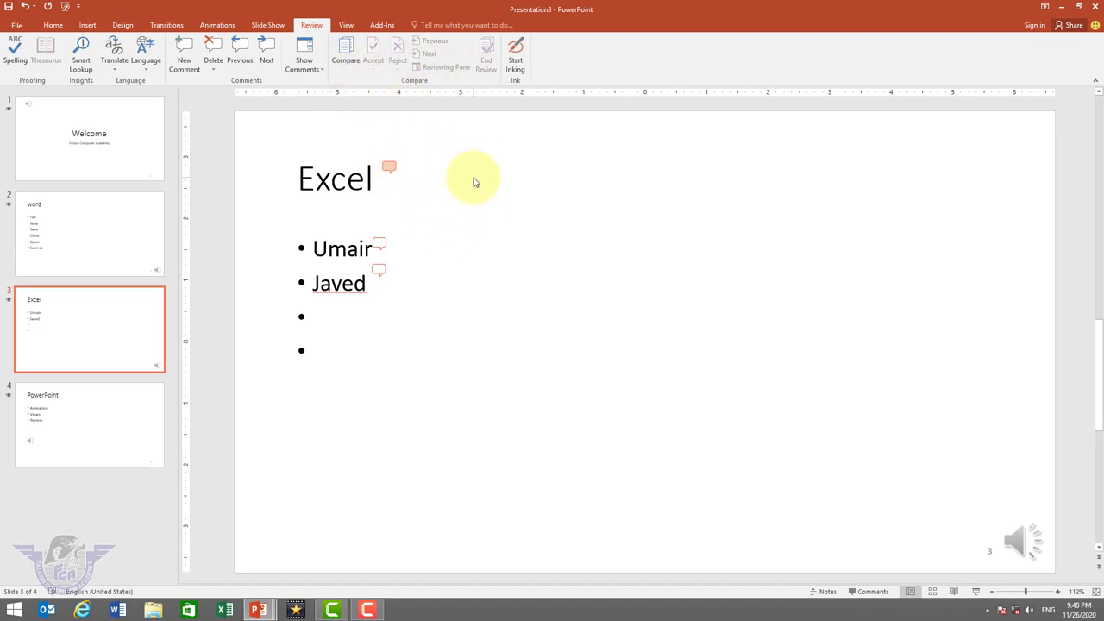
# Step: Turn on the Notes pane beneath the Excel slide from the View tab
pyautogui.click(350, 27)
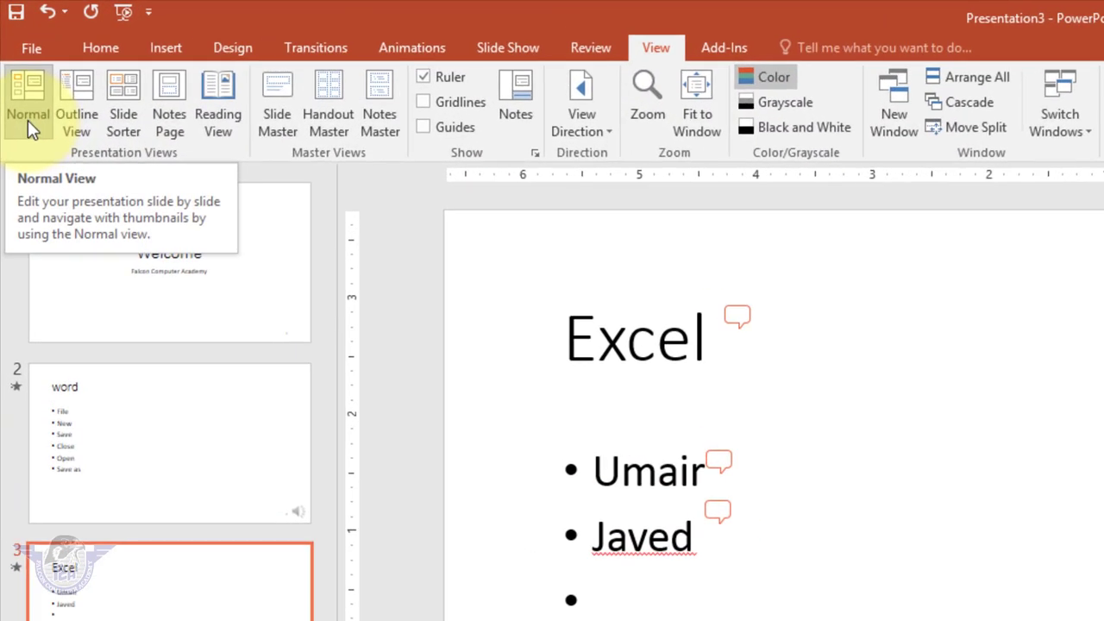
pyautogui.click(28, 116)
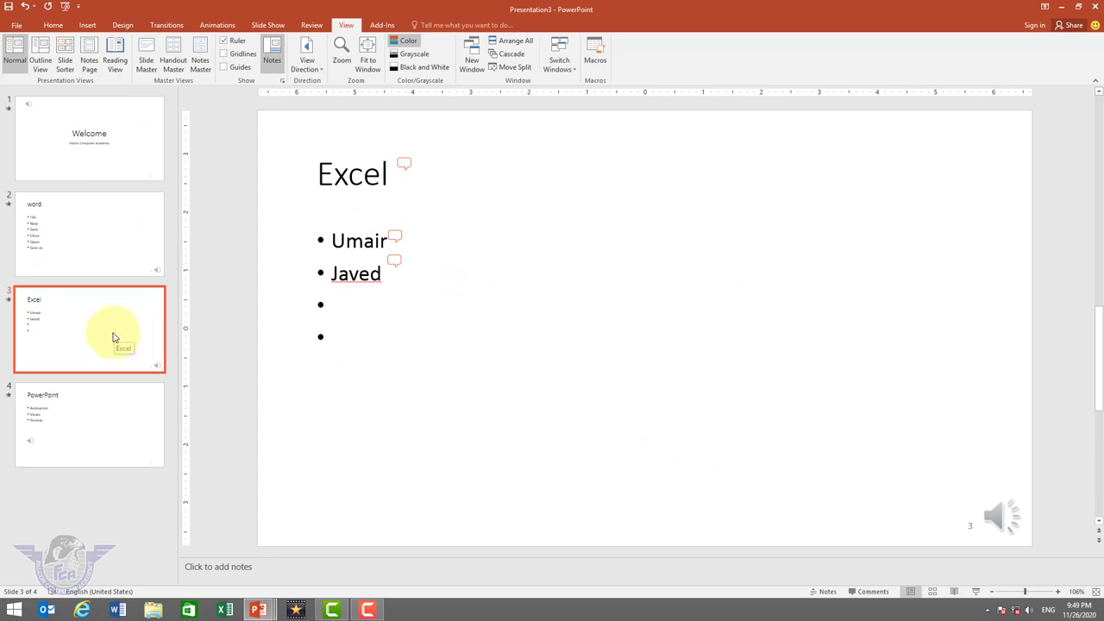
# Step: Switch to Outline View, then Slide Sorter, ending in Notes Page view of the Excel slide
pyautogui.click(40, 57)
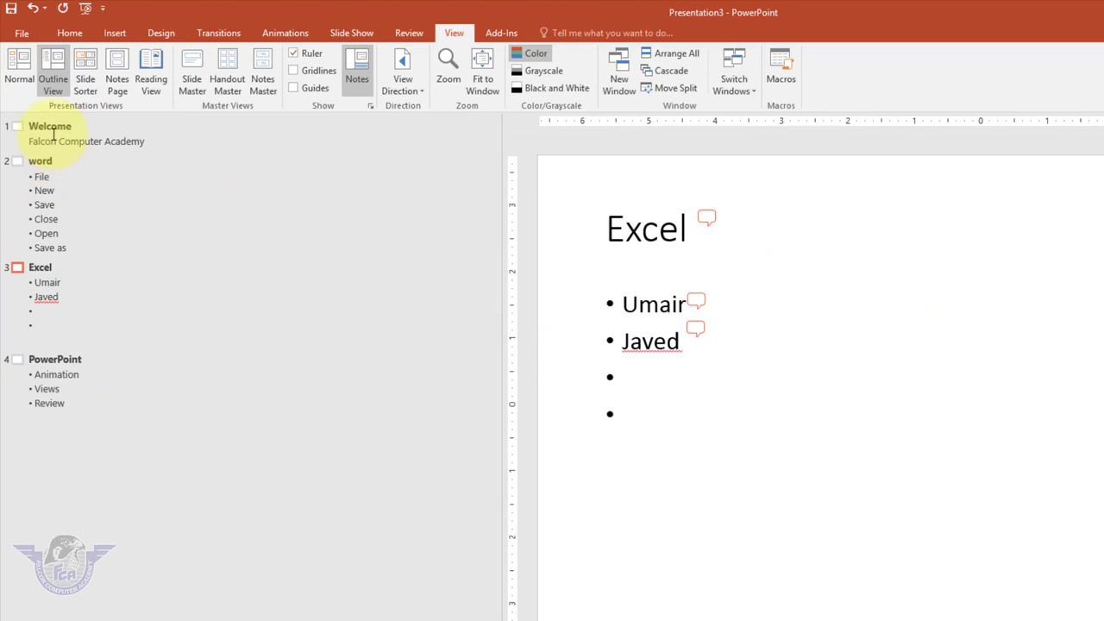
pyautogui.click(85, 86)
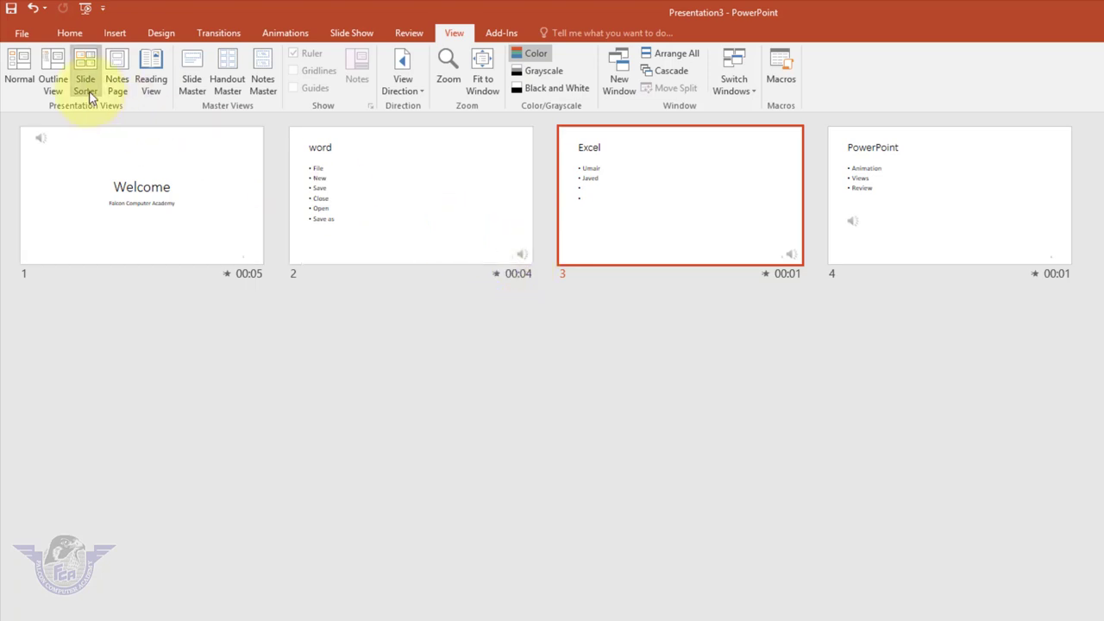
pyautogui.click(117, 74)
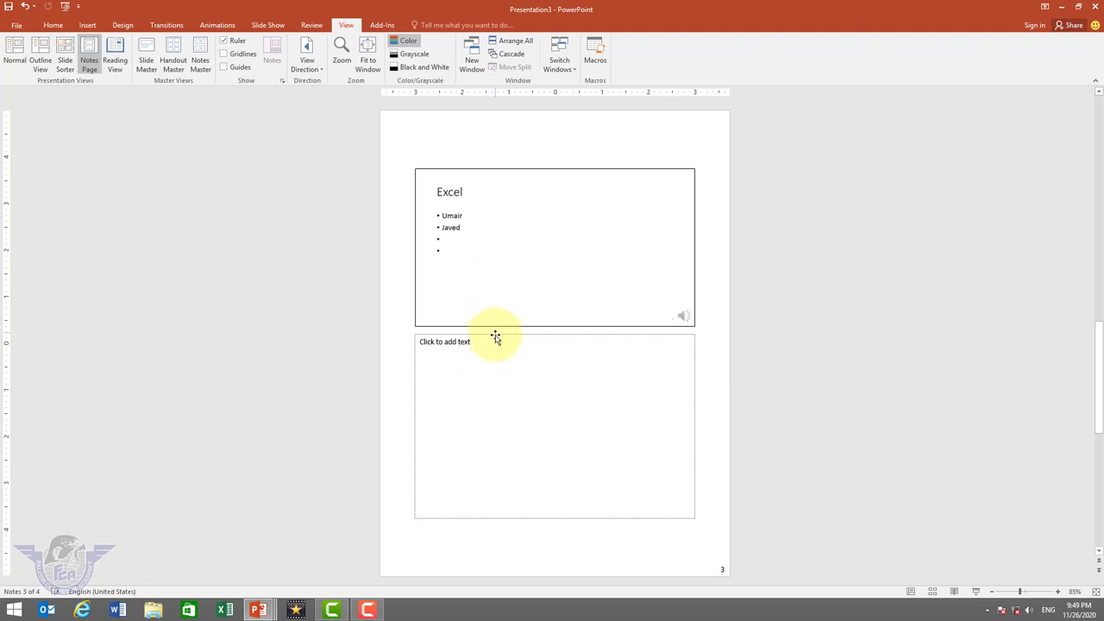
pyautogui.click(115, 53)
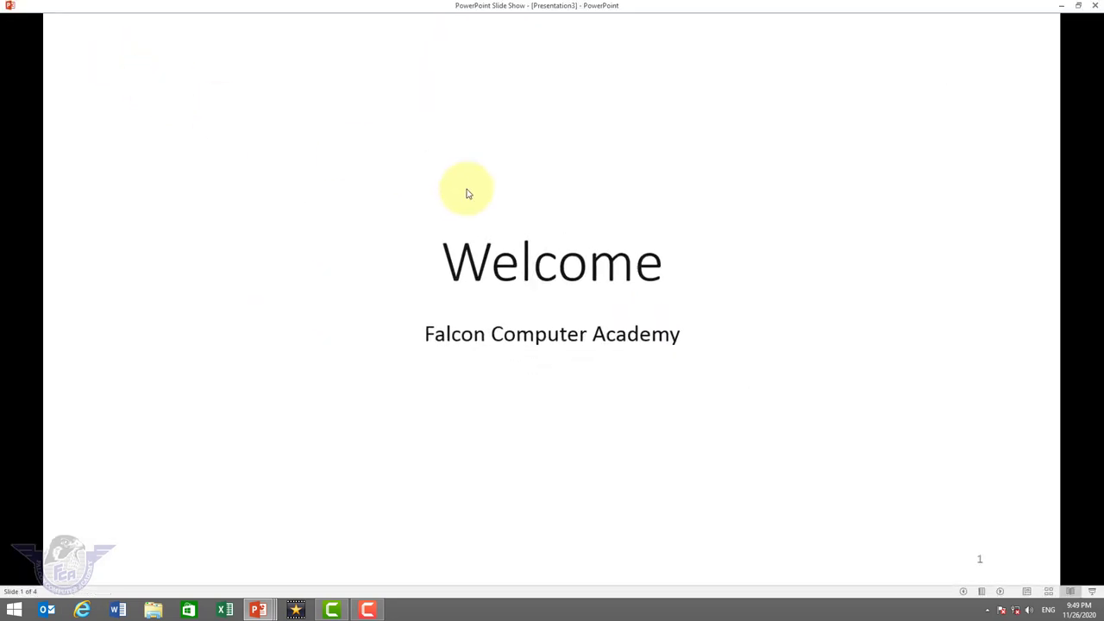
pyautogui.click(470, 193)
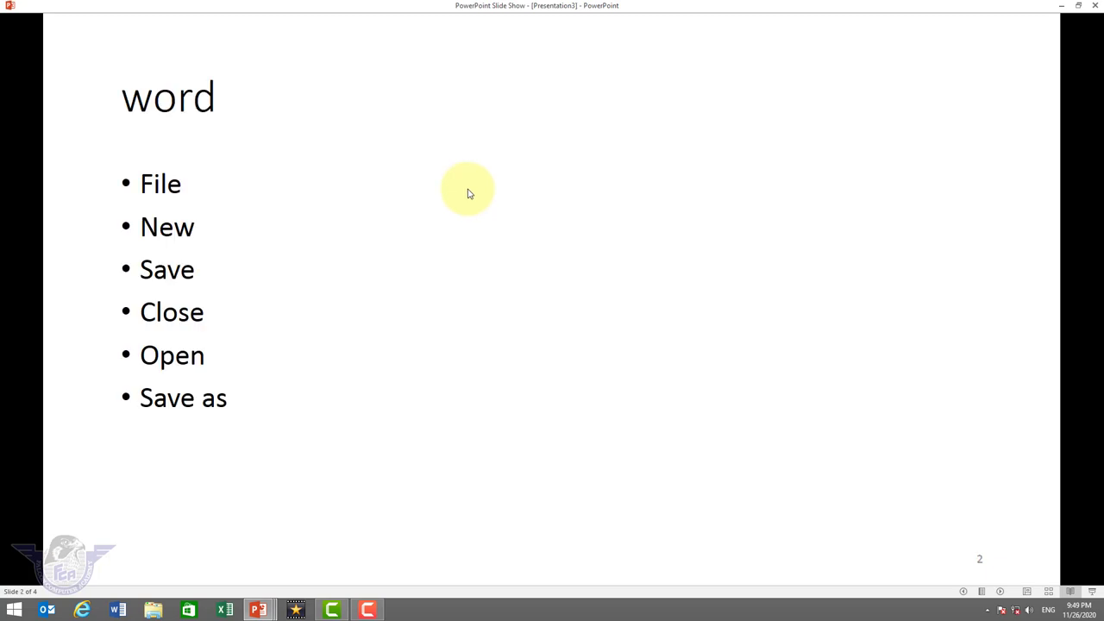
pyautogui.click(470, 193)
pyautogui.press('Escape')
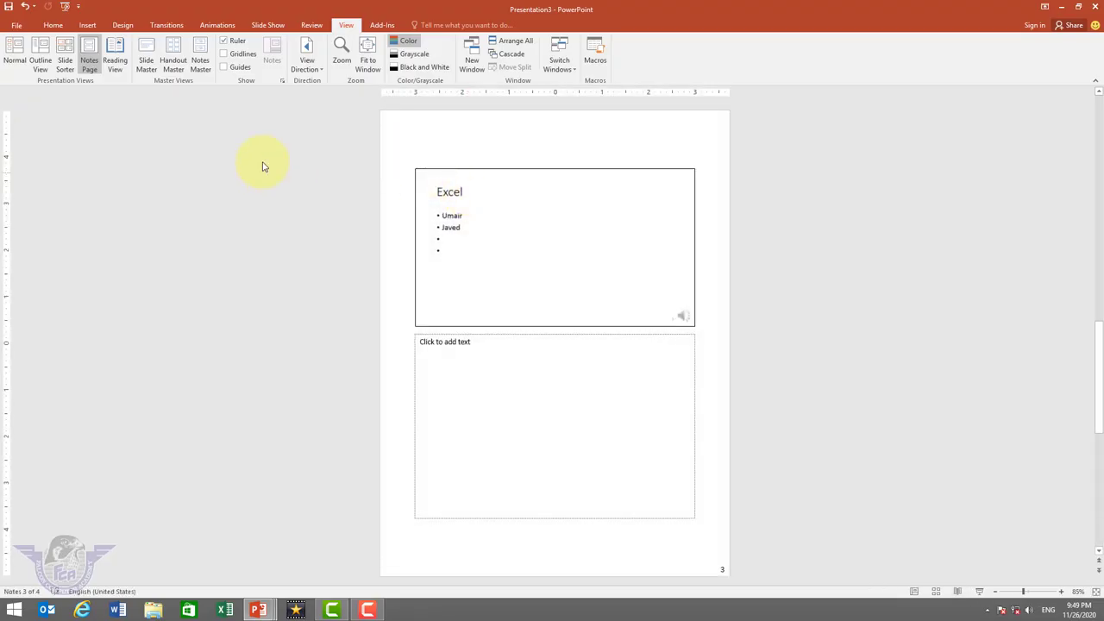
pyautogui.click(147, 63)
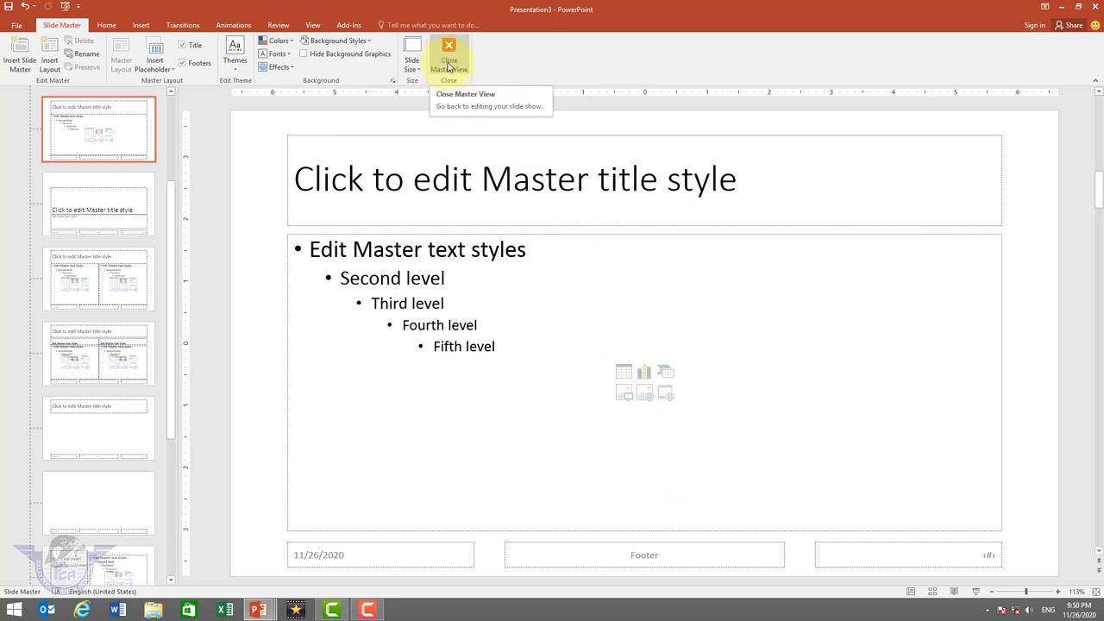
pyautogui.click(448, 68)
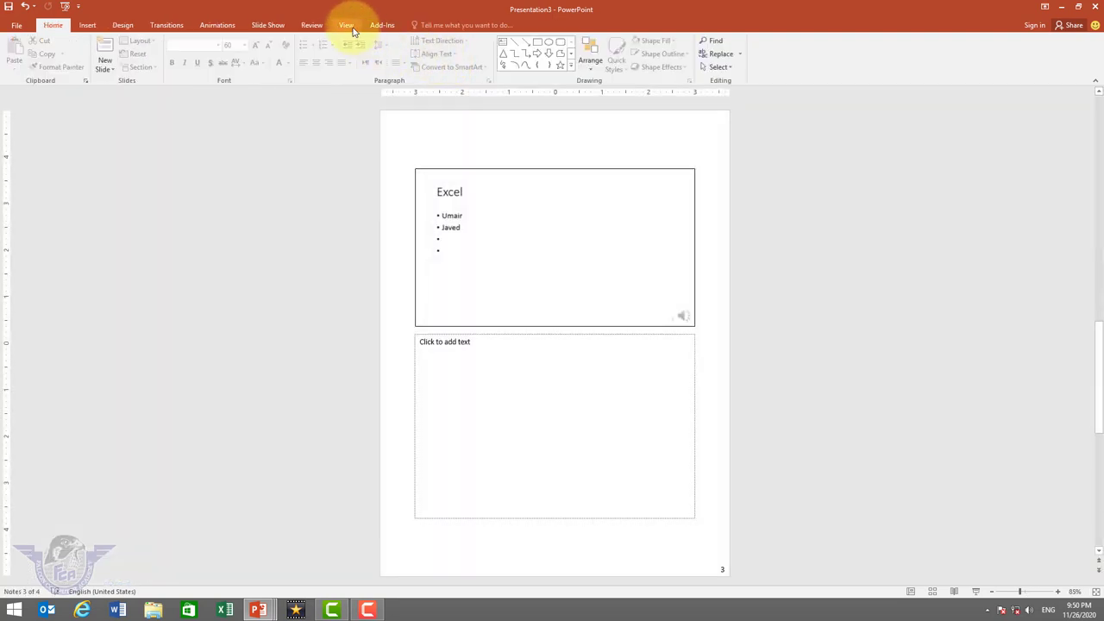
pyautogui.click(347, 26)
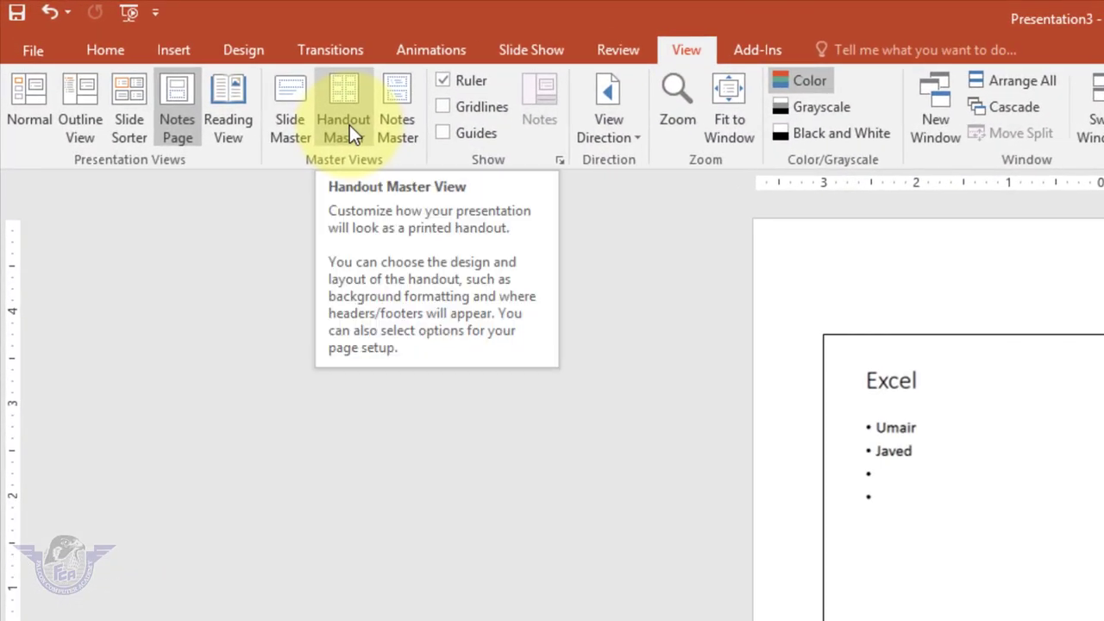
# Step: Open Handout Master and apply a light-grey gradient background style
pyautogui.click(349, 125)
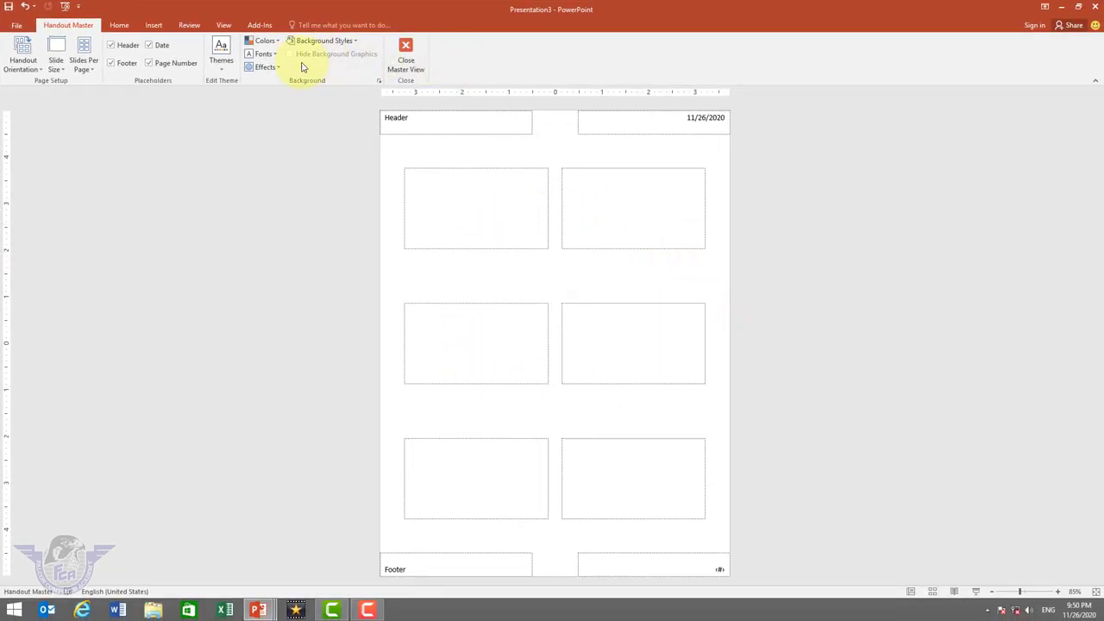
pyautogui.click(324, 40)
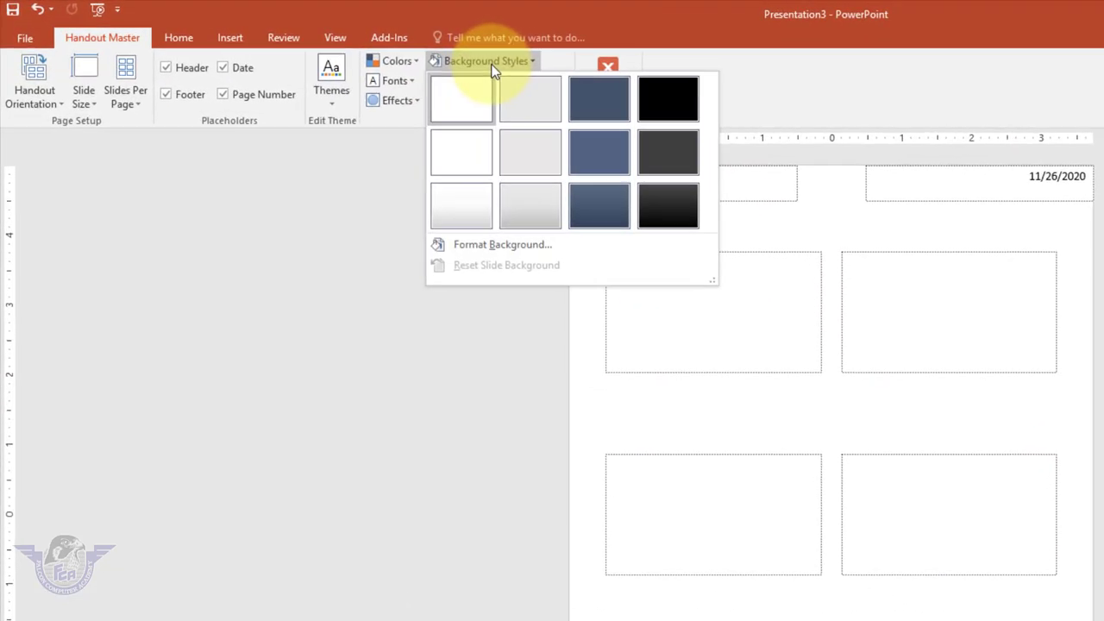
pyautogui.click(528, 222)
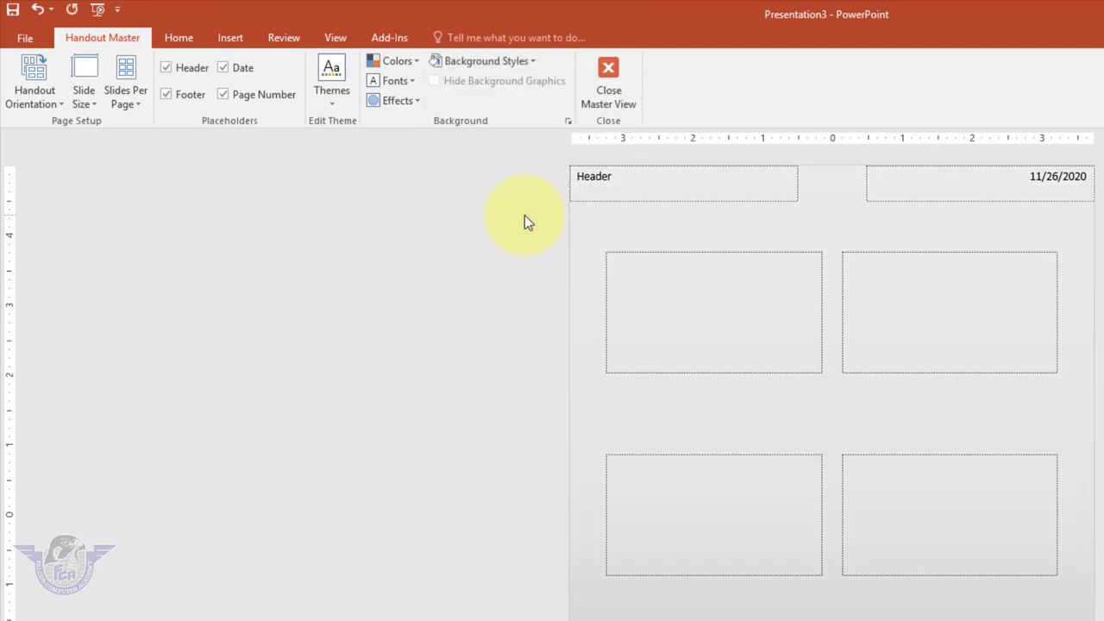
# Step: Keep the header, date, footer and page number shown on the handout
pyautogui.click(225, 68)
pyautogui.click(227, 68)
pyautogui.click(223, 95)
pyautogui.click(166, 95)
pyautogui.click(167, 94)
pyautogui.click(169, 68)
pyautogui.click(169, 68)
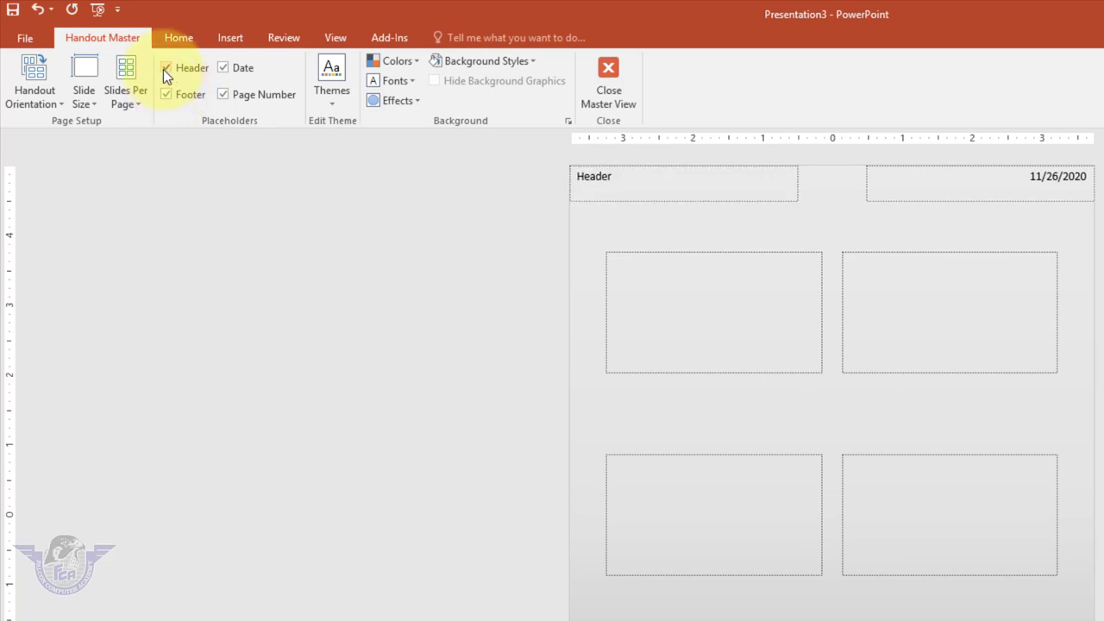
# Step: Set four slides per handout page and try 4:3 and 16:9 slide sizes, ending on 4:3
pyautogui.click(136, 98)
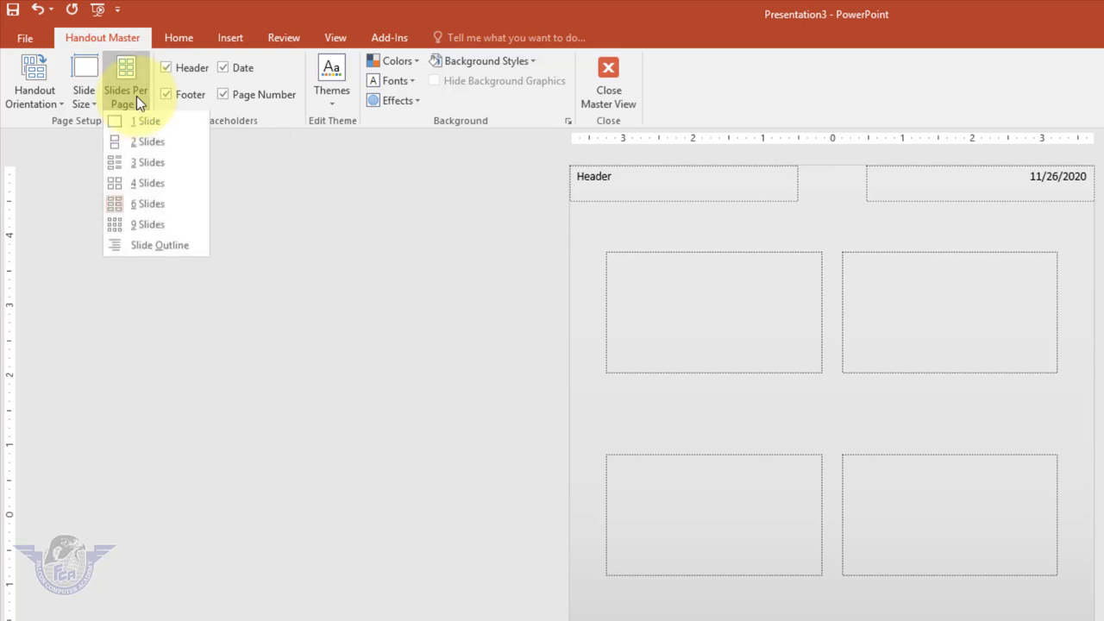
pyautogui.click(126, 184)
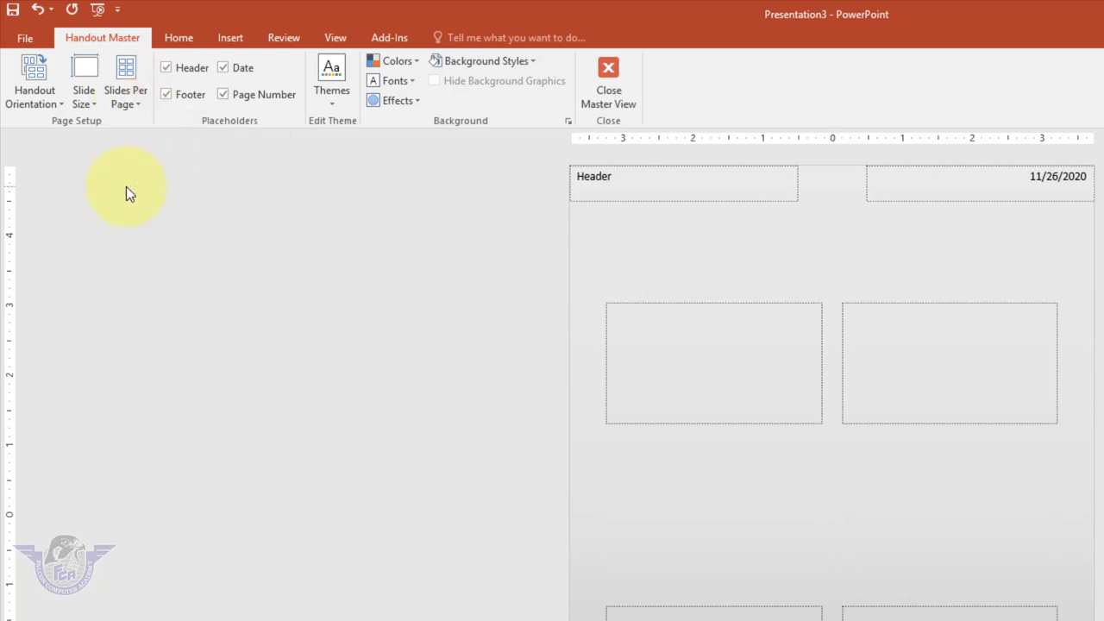
pyautogui.click(83, 94)
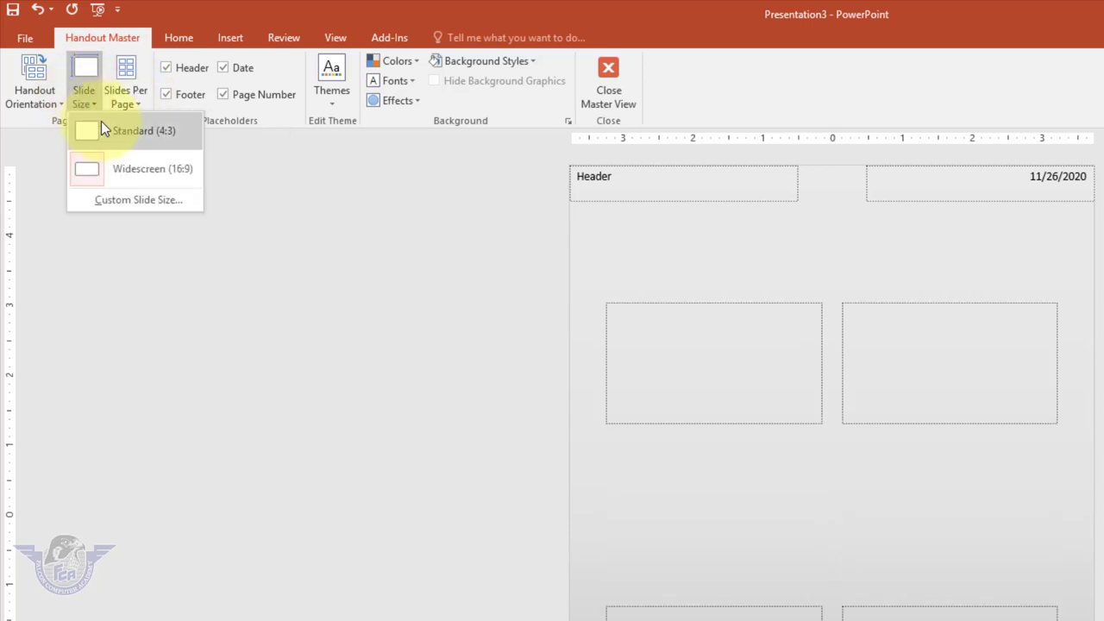
pyautogui.click(102, 126)
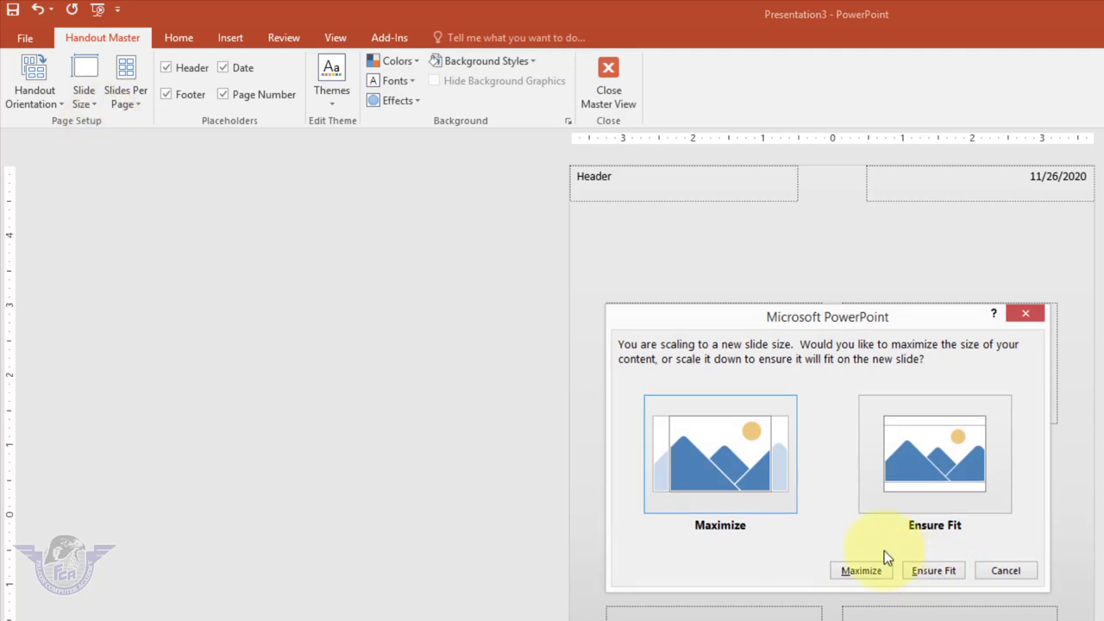
pyautogui.click(861, 570)
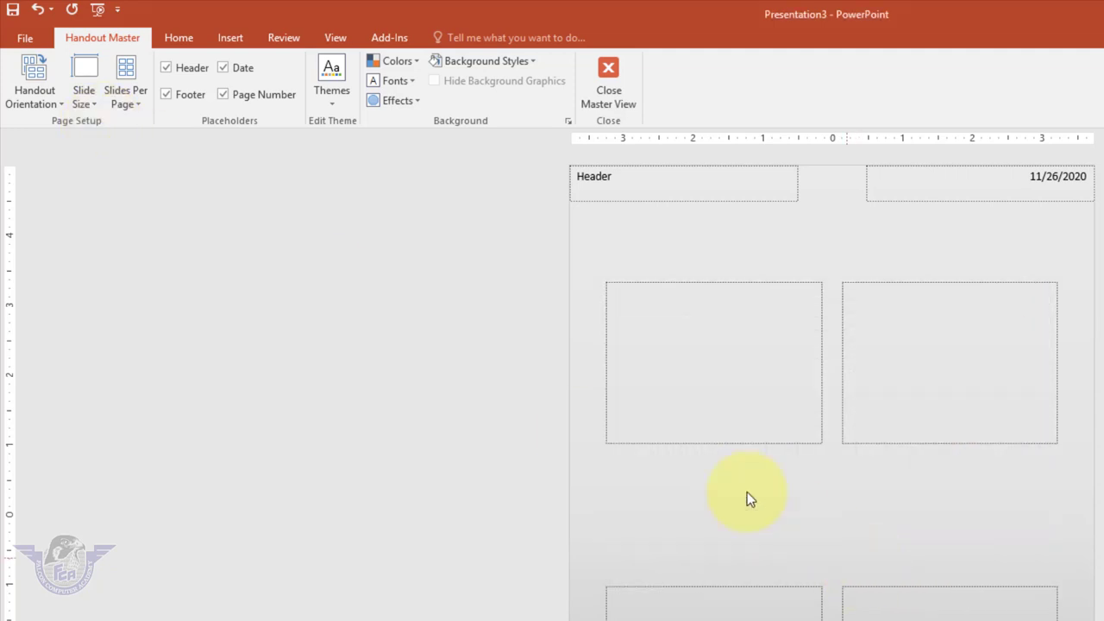
pyautogui.click(88, 99)
pyautogui.click(108, 164)
pyautogui.click(97, 100)
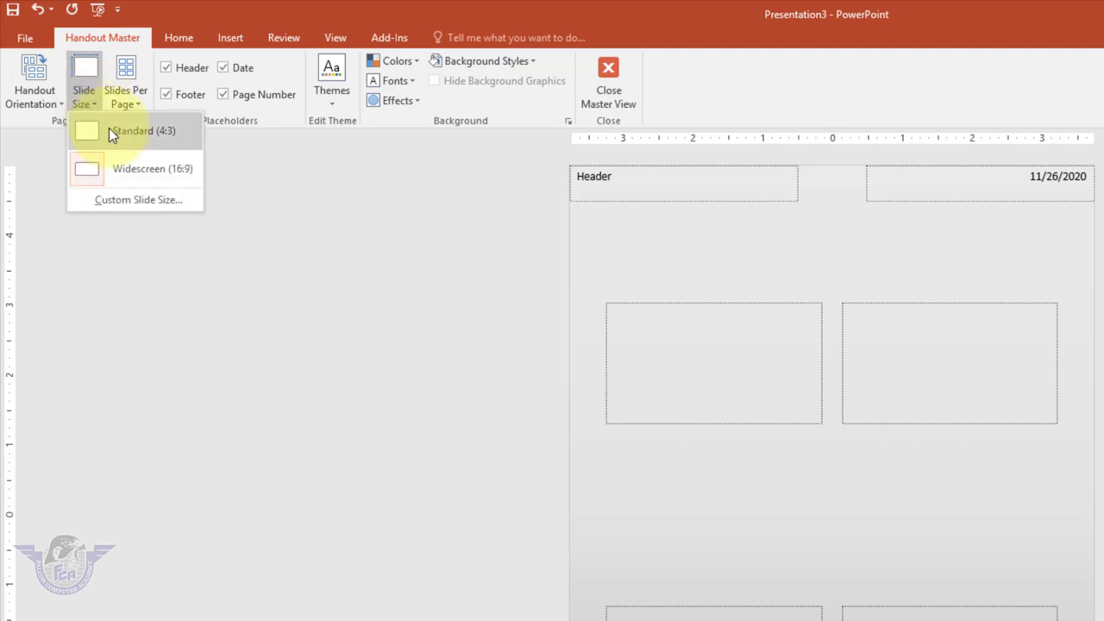
pyautogui.click(109, 129)
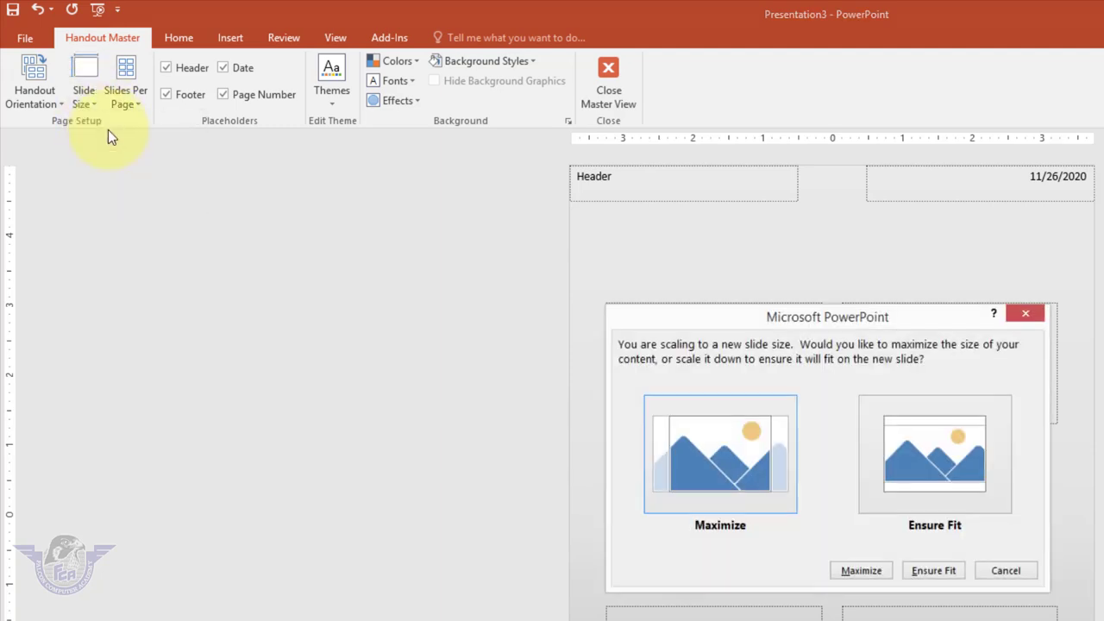
pyautogui.click(1003, 568)
# Step: Try landscape handout orientation, settle on portrait, and close Master View
pyautogui.click(37, 88)
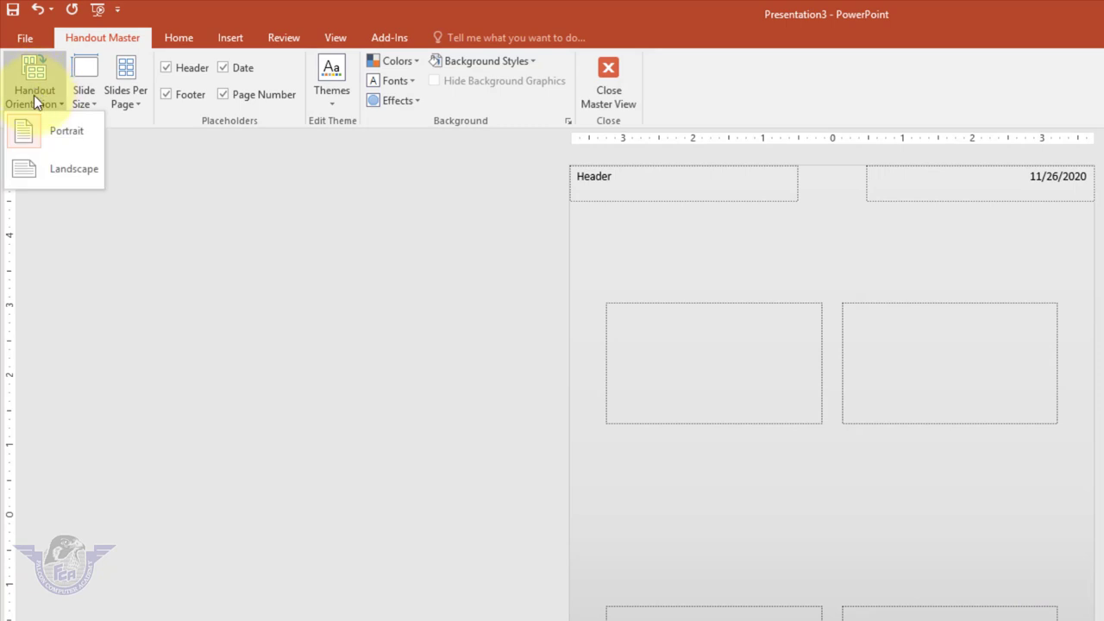
pyautogui.click(65, 169)
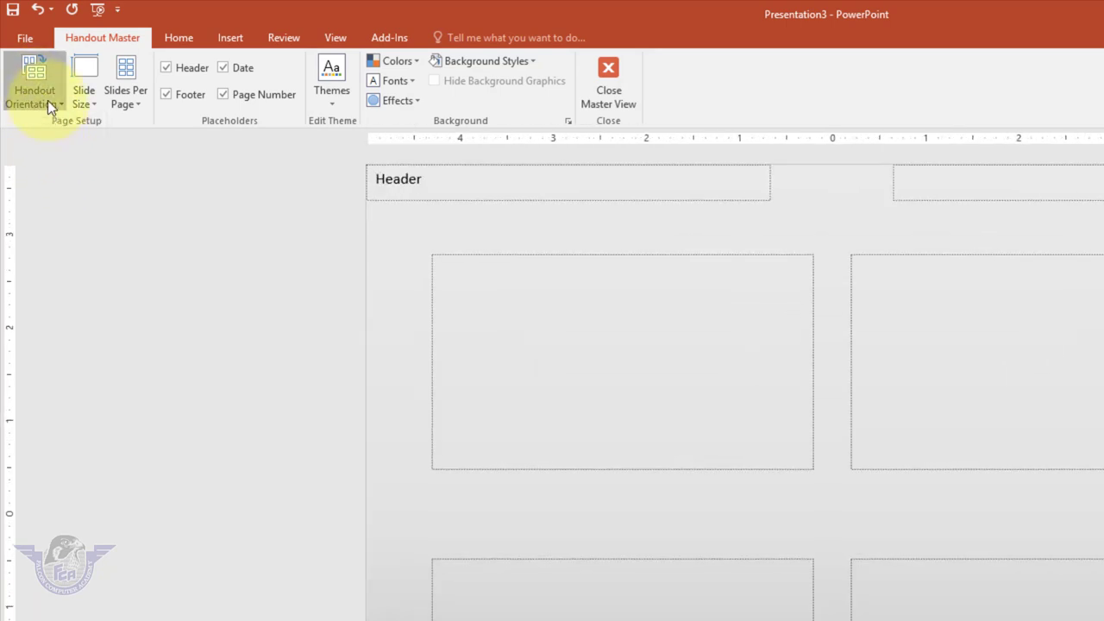
pyautogui.click(48, 100)
pyautogui.click(73, 137)
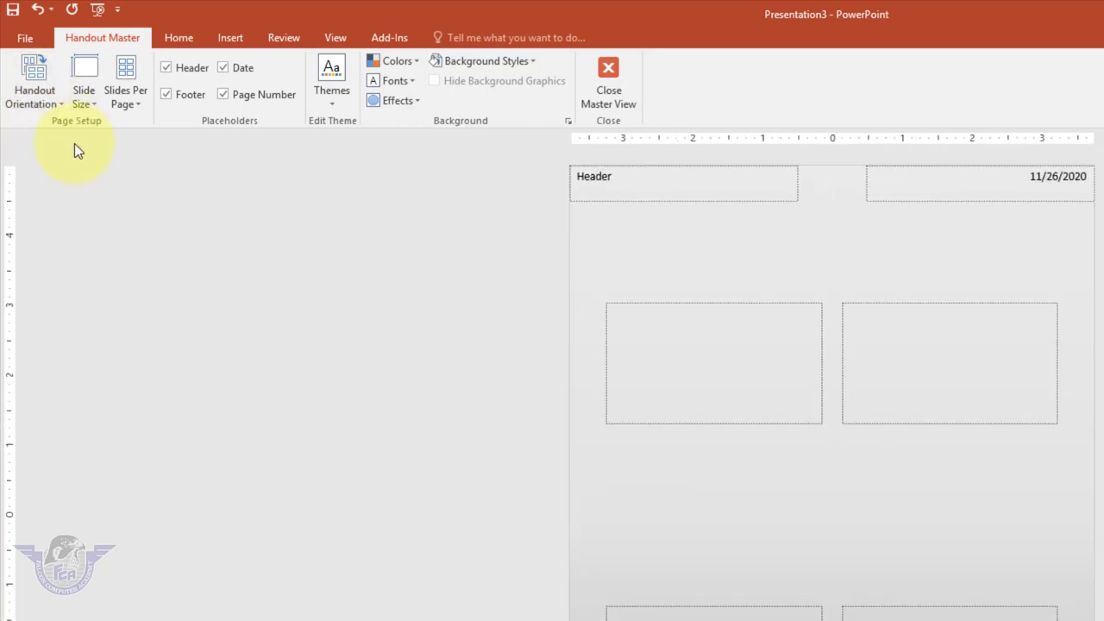
pyautogui.click(48, 103)
pyautogui.click(54, 149)
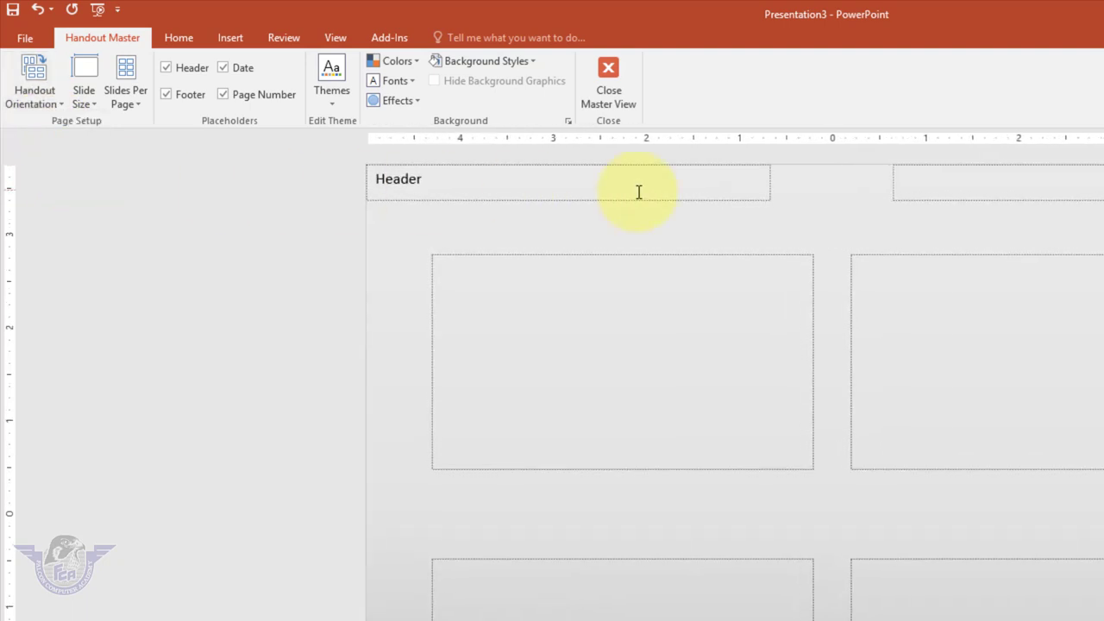
pyautogui.click(622, 99)
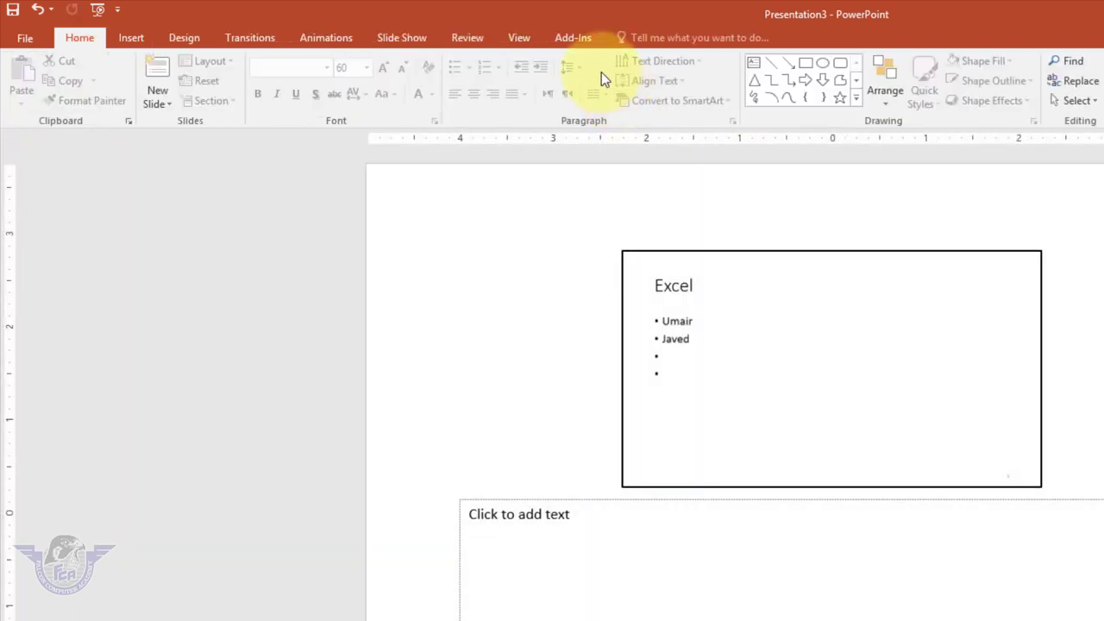
pyautogui.click(518, 40)
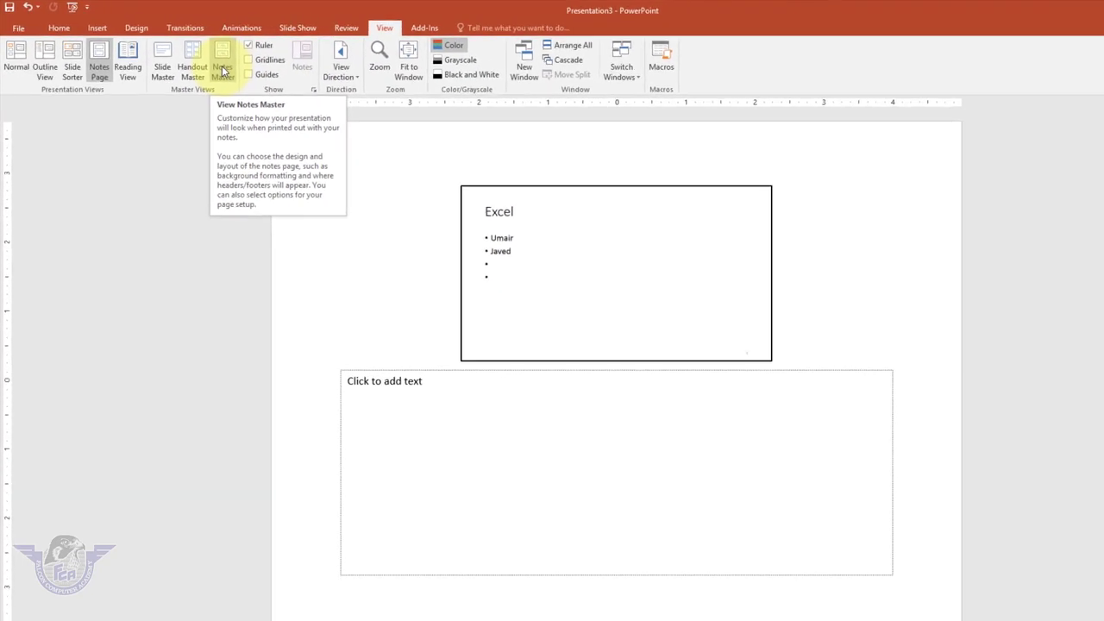
pyautogui.click(201, 62)
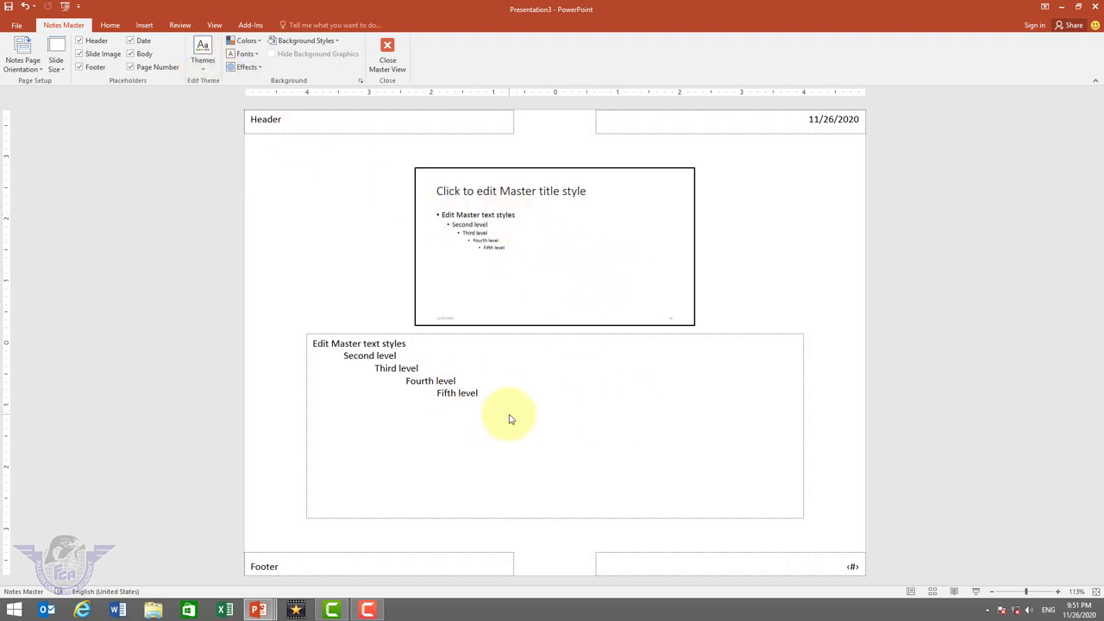
pyautogui.click(389, 64)
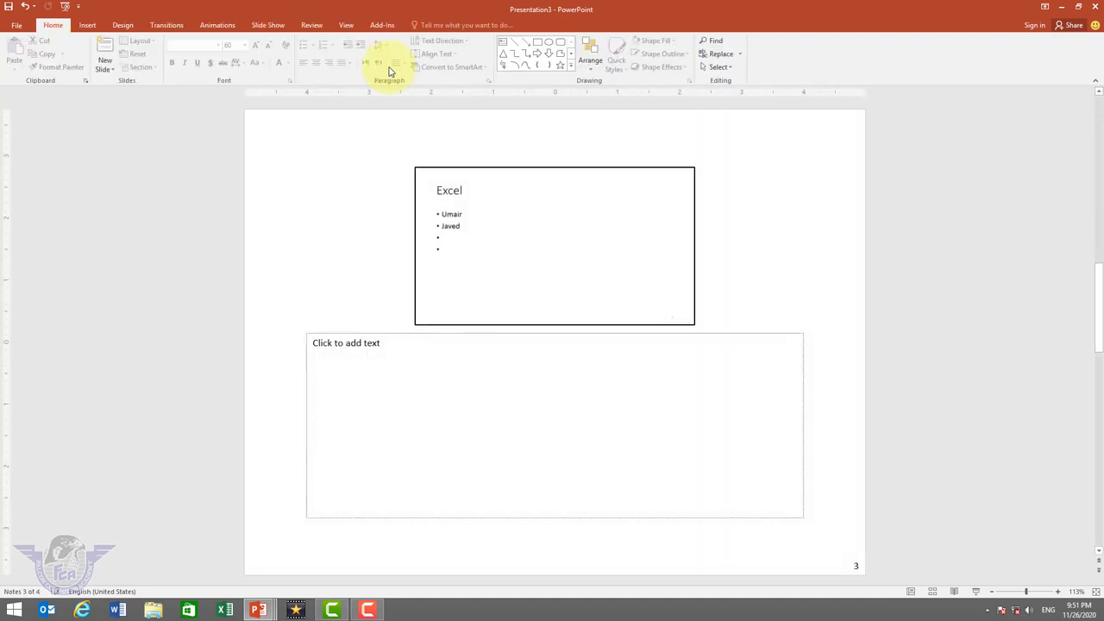
pyautogui.click(346, 24)
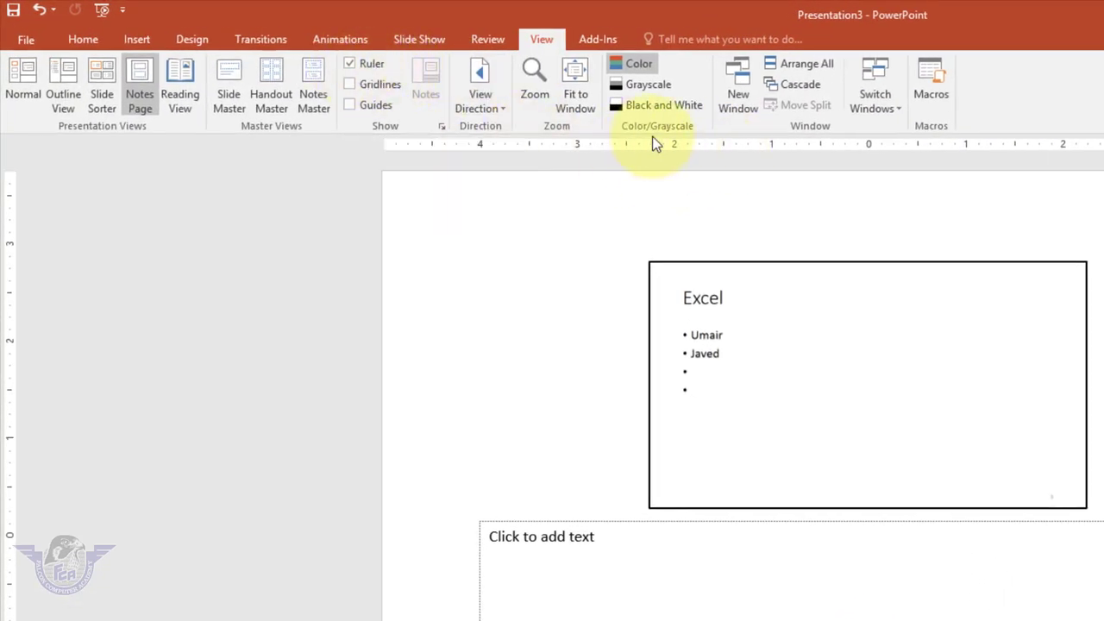
# Step: Toggle the rulers off and on, toggle the guides, and return to Normal view
pyautogui.click(350, 64)
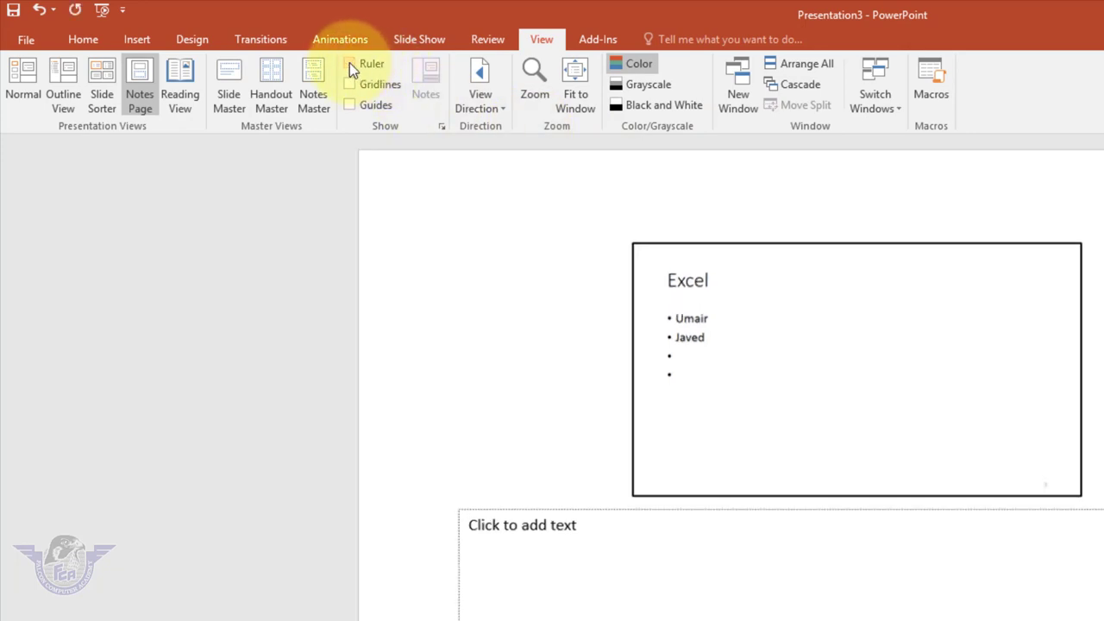
pyautogui.click(348, 64)
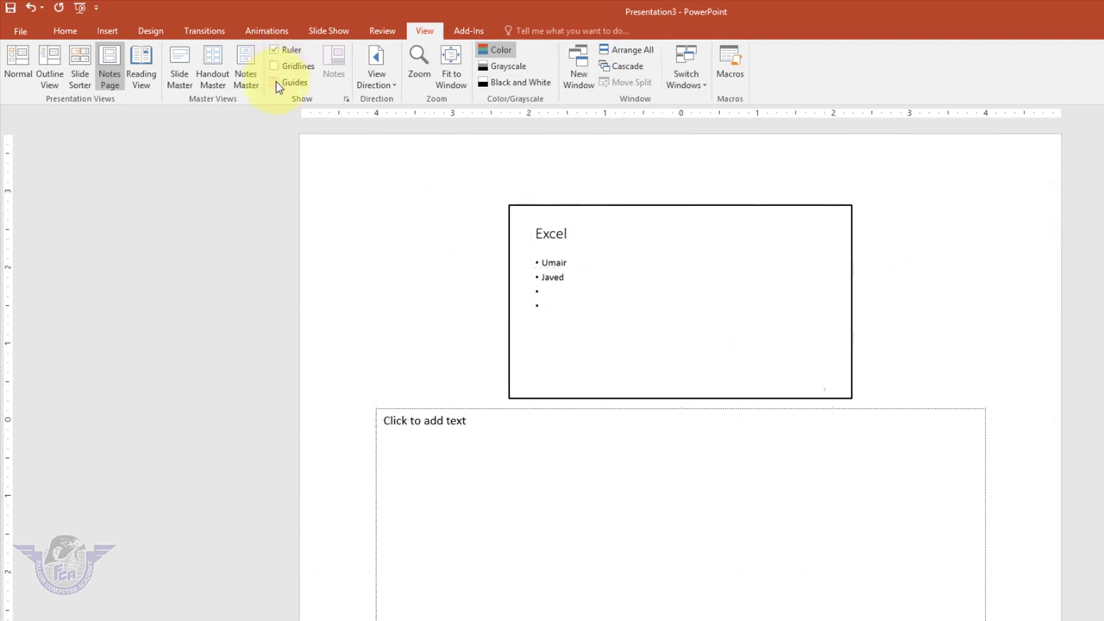
pyautogui.click(275, 82)
pyautogui.click(302, 89)
pyautogui.click(18, 72)
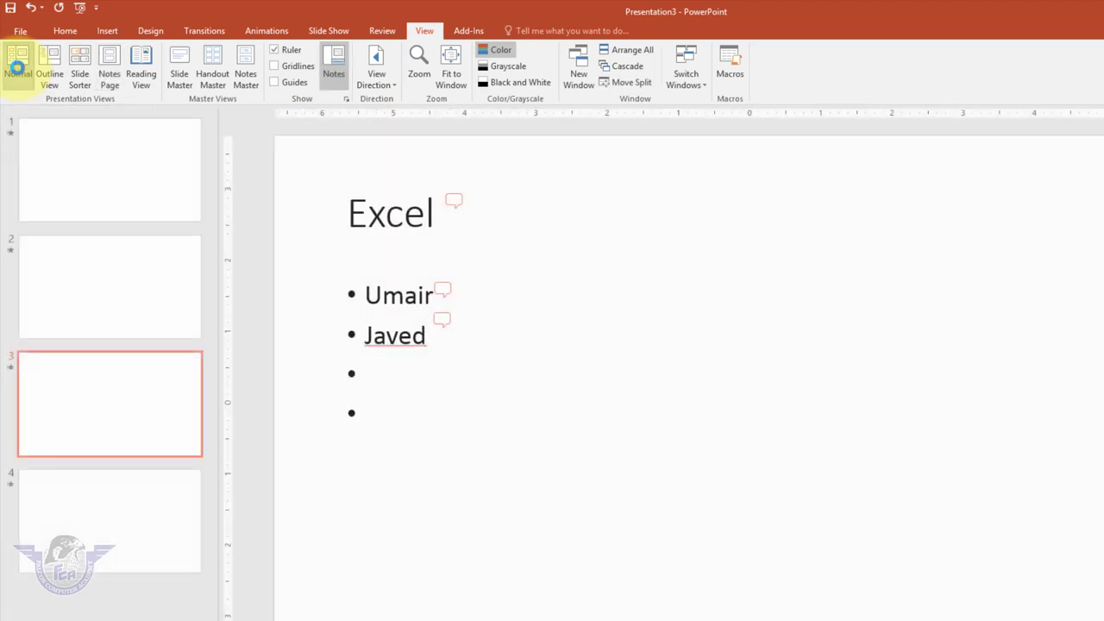
pyautogui.click(379, 79)
pyautogui.click(367, 108)
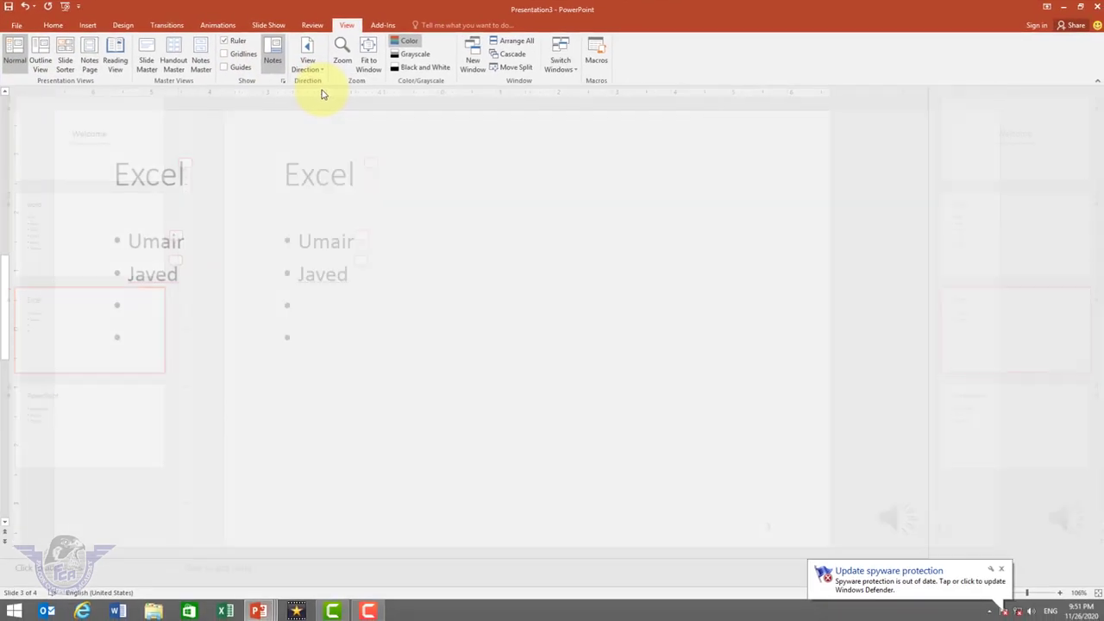
pyautogui.click(312, 71)
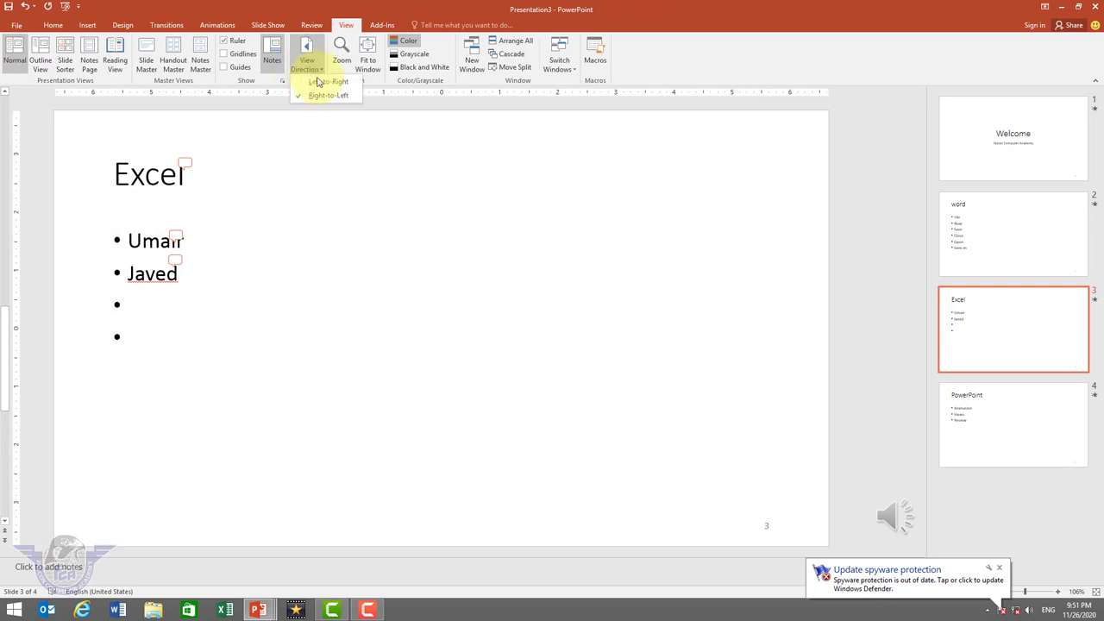
pyautogui.click(319, 82)
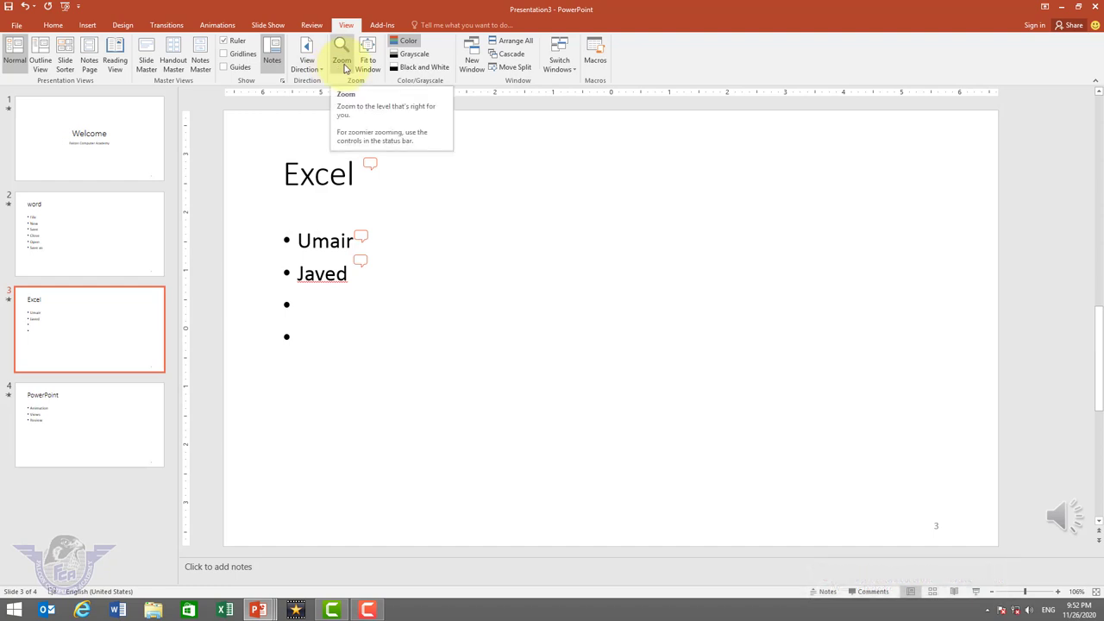
pyautogui.click(342, 62)
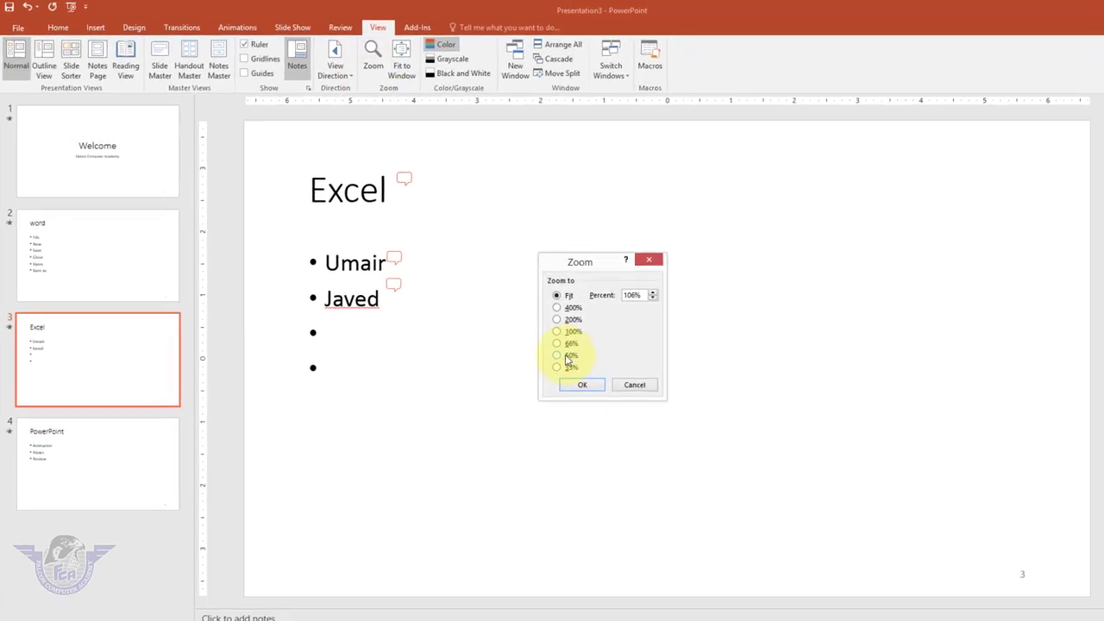
pyautogui.click(567, 357)
pyautogui.click(801, 535)
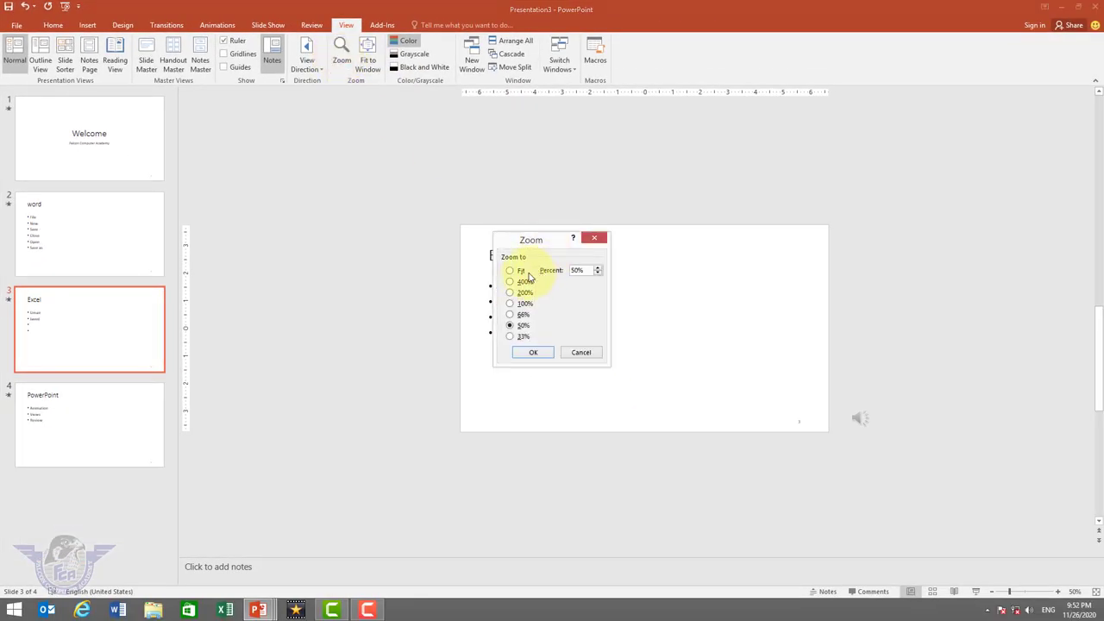
pyautogui.click(510, 271)
pyautogui.click(543, 356)
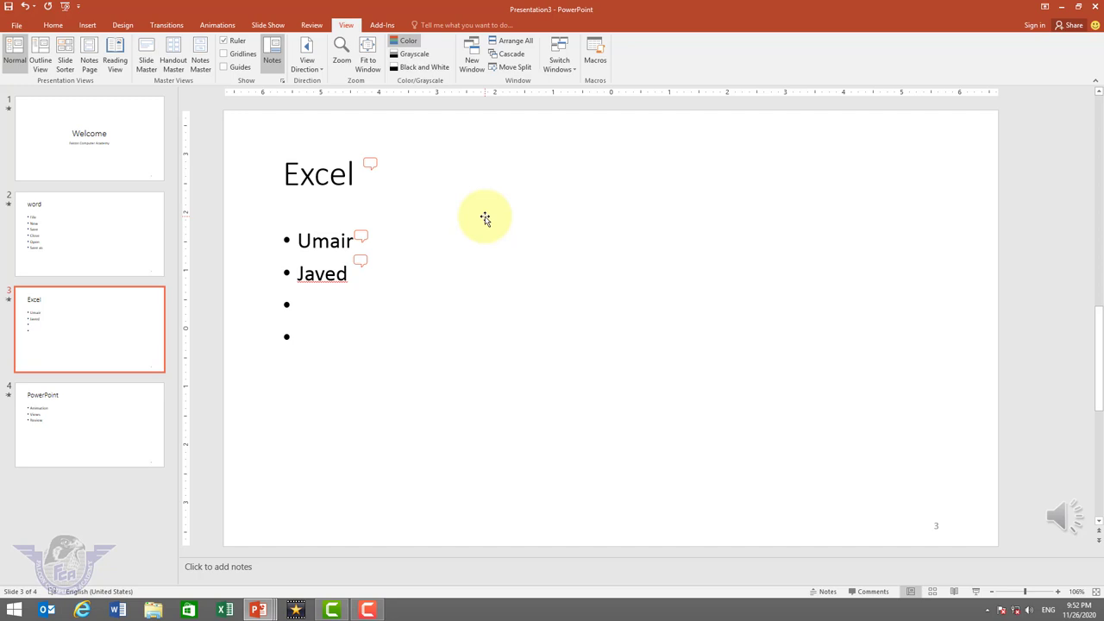
pyautogui.click(341, 55)
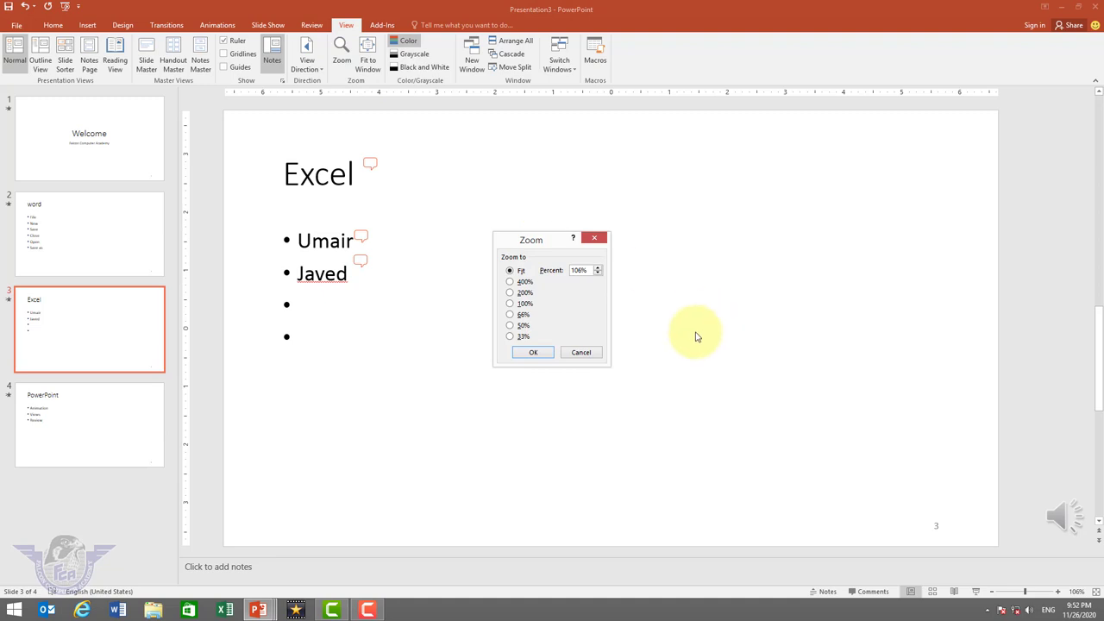
pyautogui.click(511, 336)
pyautogui.click(531, 352)
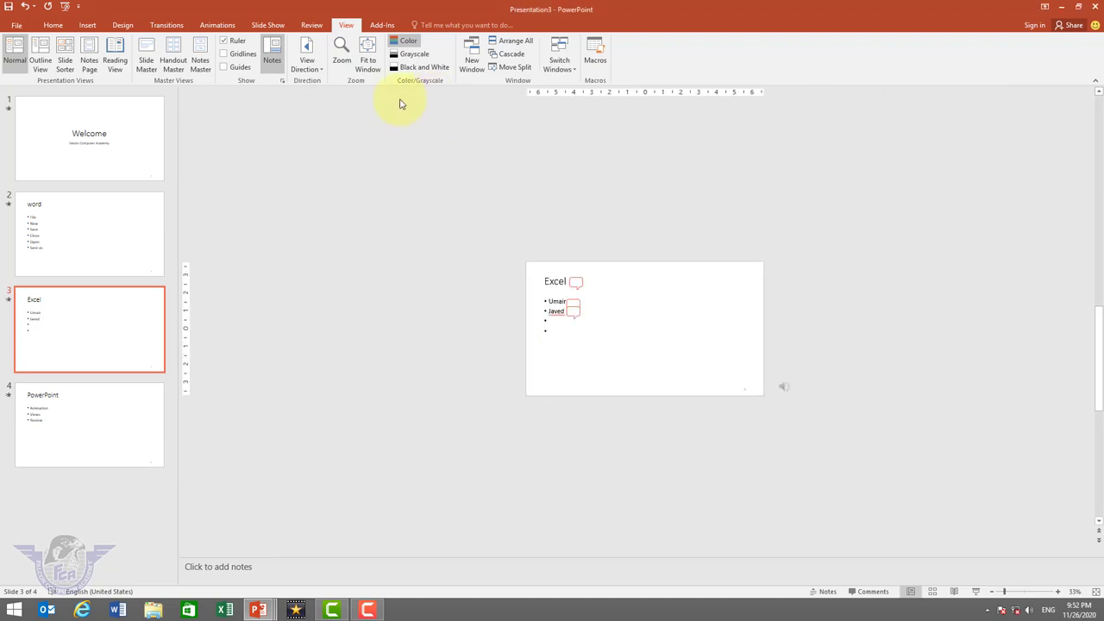
pyautogui.click(368, 67)
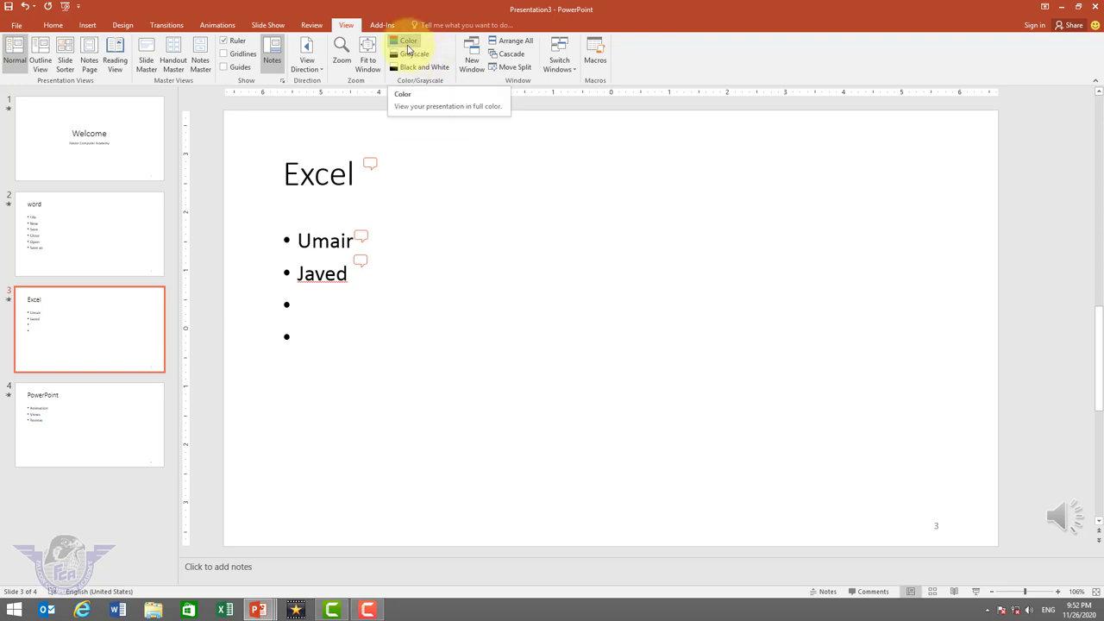
# Step: Insert the clouds-2275897_1920 picture from the wallpaper 2020 folder on drive D: onto the Excel slide
pyautogui.click(90, 26)
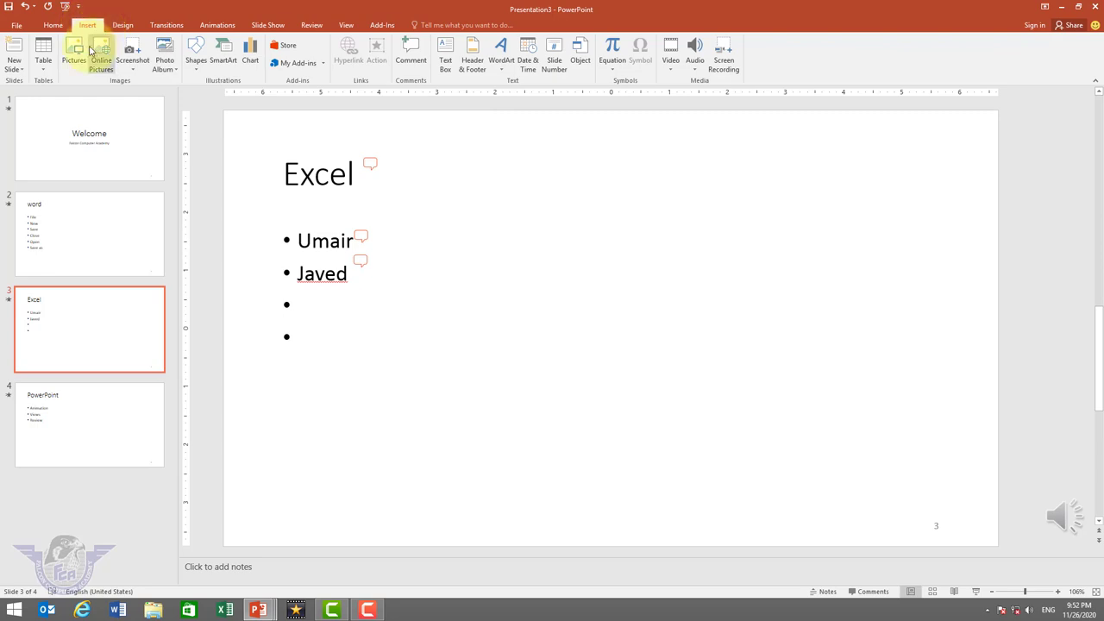
pyautogui.click(75, 56)
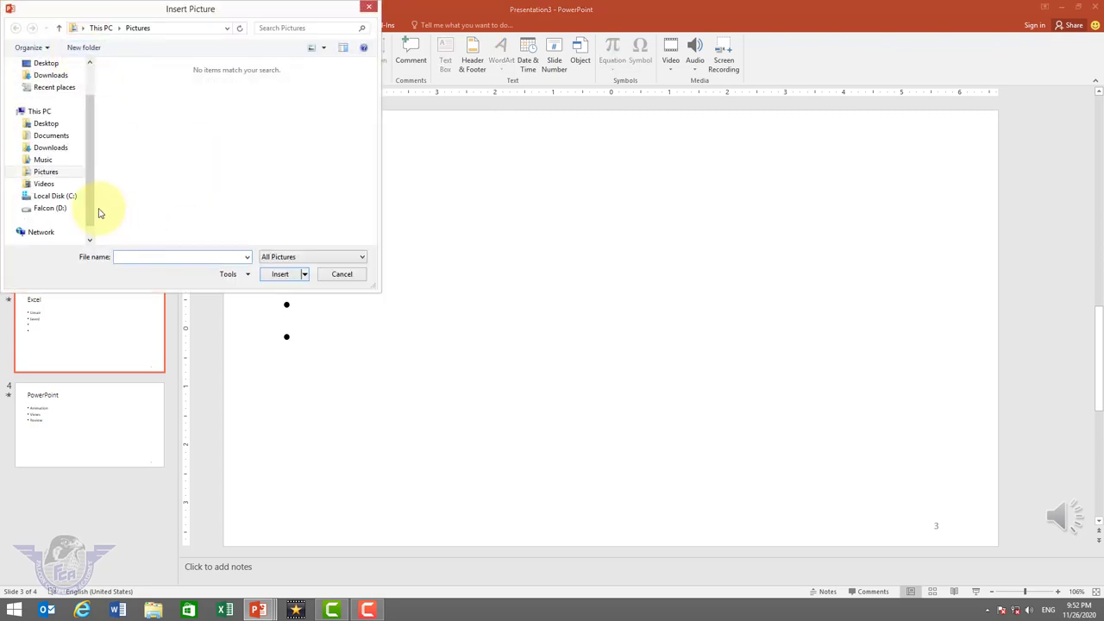
pyautogui.click(52, 208)
pyautogui.moveTo(641, 142); pyautogui.dragTo(617, 393)
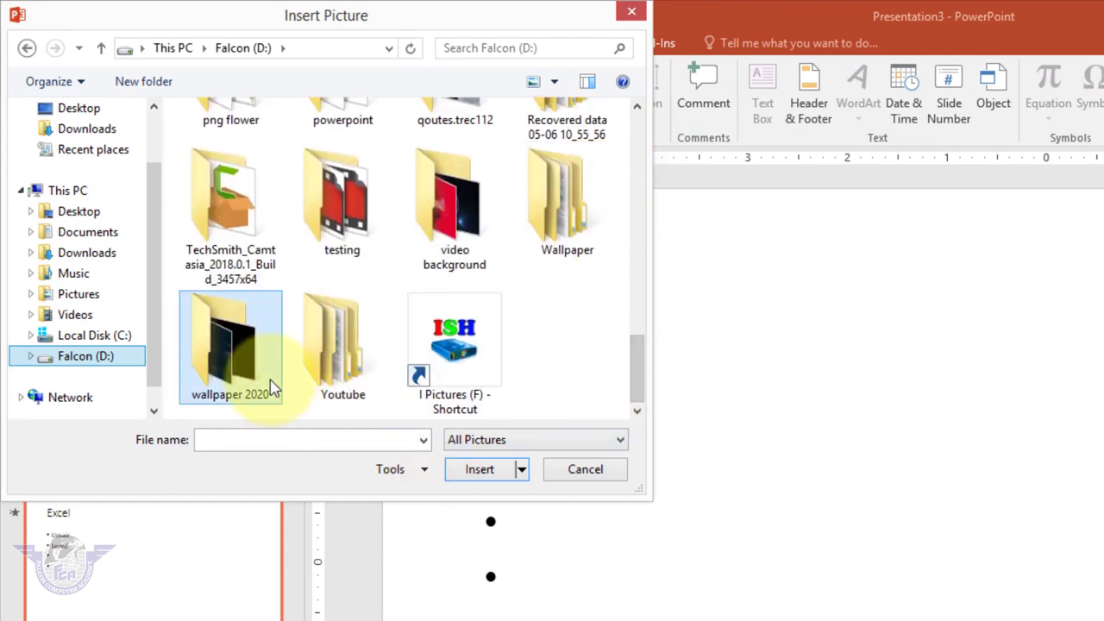
pyautogui.doubleClick(274, 386)
pyautogui.click(470, 306)
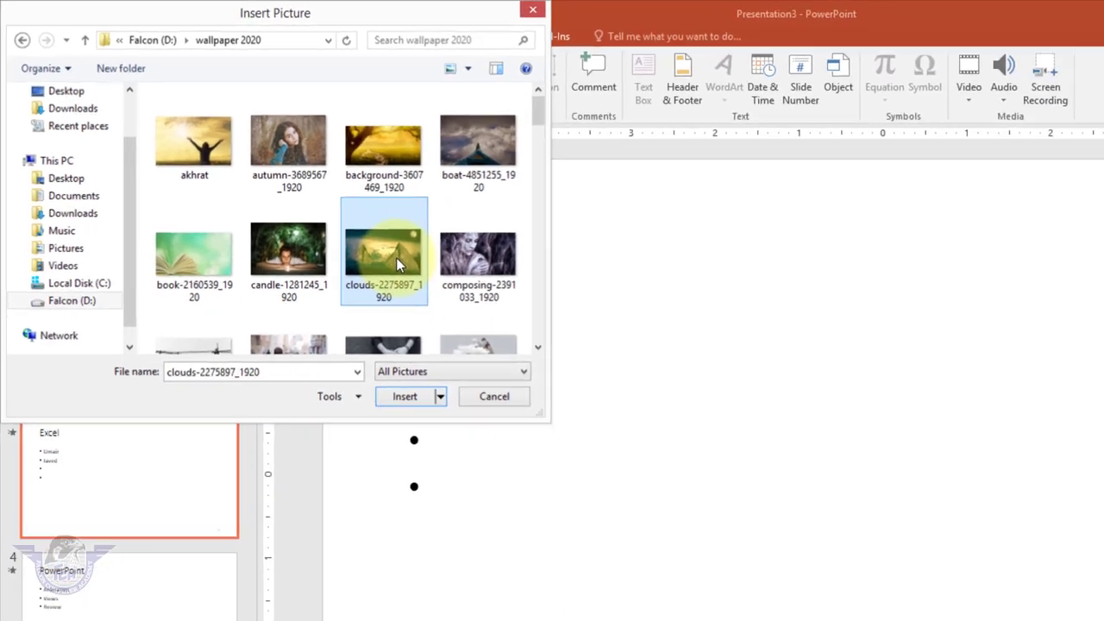
pyautogui.doubleClick(396, 257)
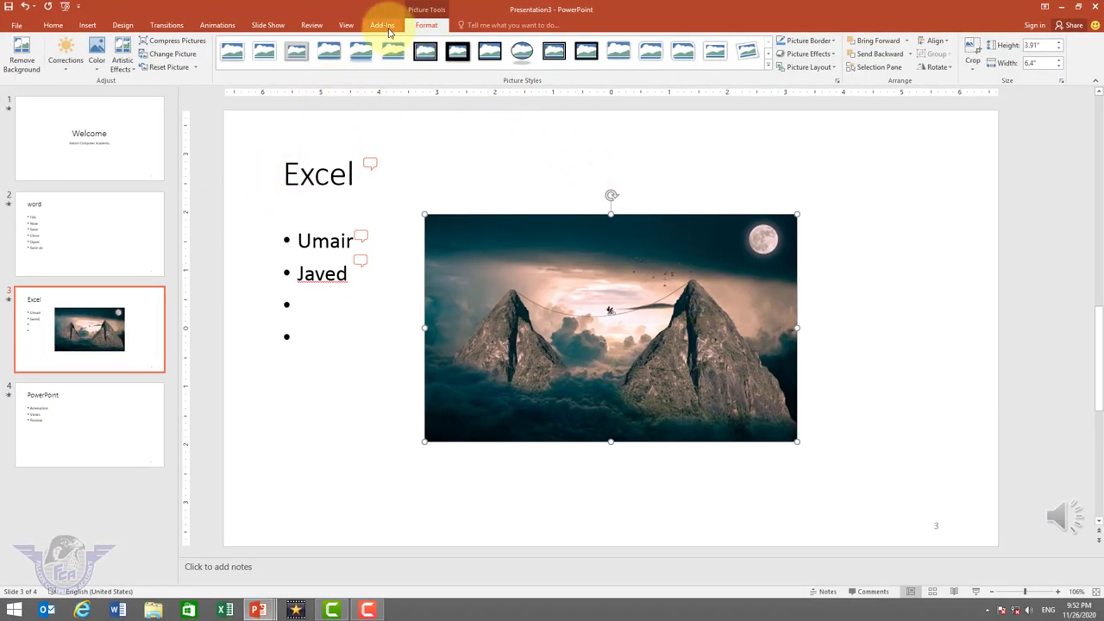
# Step: Preview the slides in Grayscale, then go back to full colour view
pyautogui.click(346, 25)
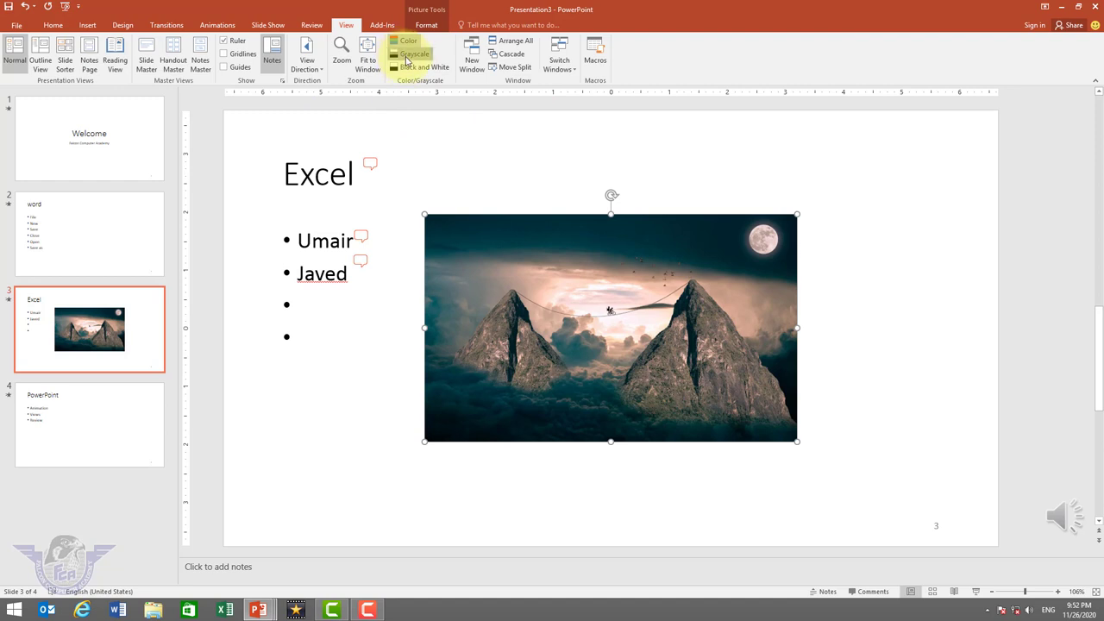
pyautogui.click(410, 54)
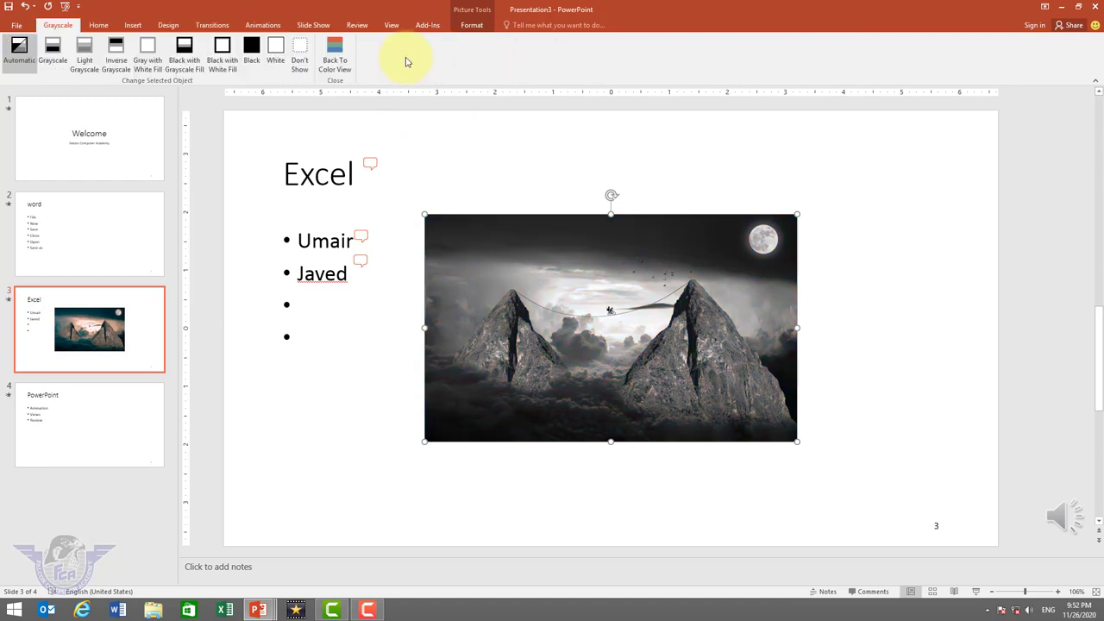
pyautogui.click(335, 56)
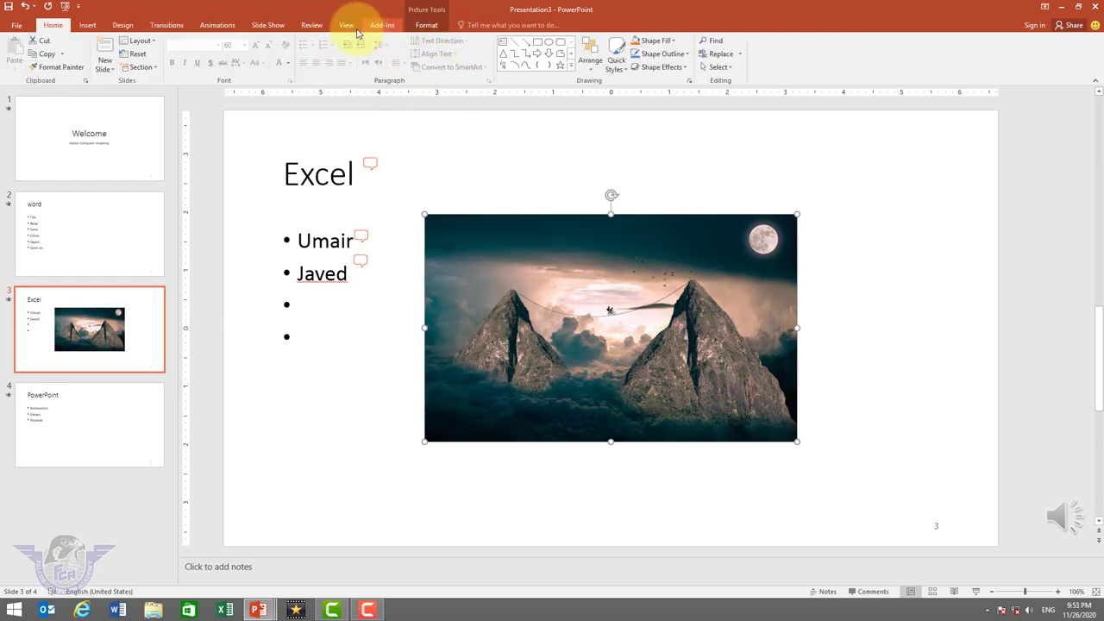
pyautogui.click(342, 26)
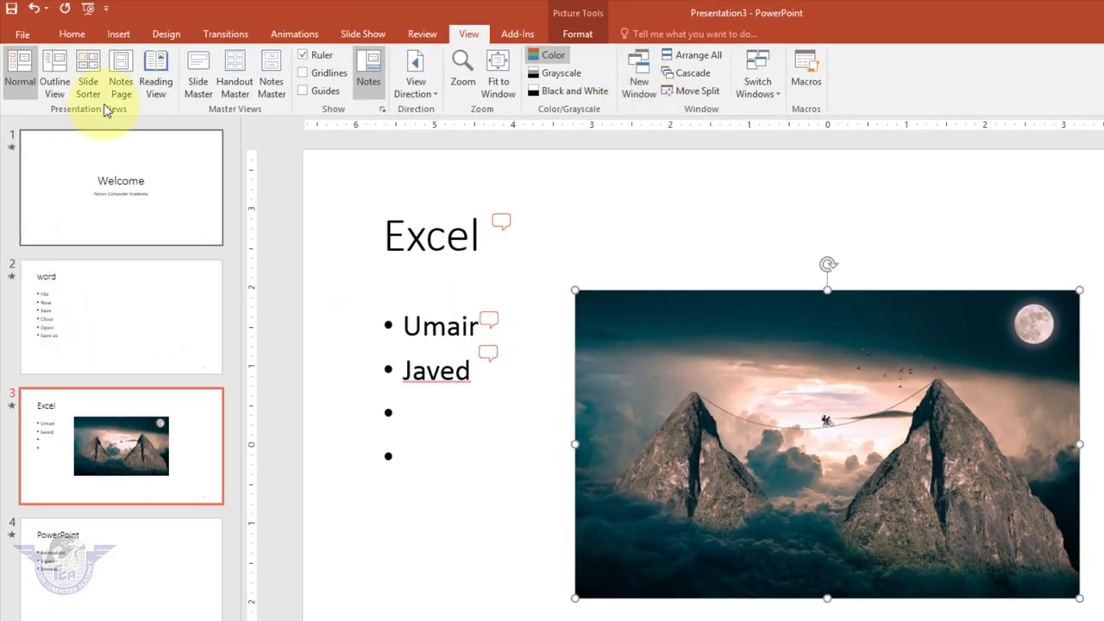
# Step: Open a second window of the presentation and show slide 3 in Presentation3:2
pyautogui.click(639, 62)
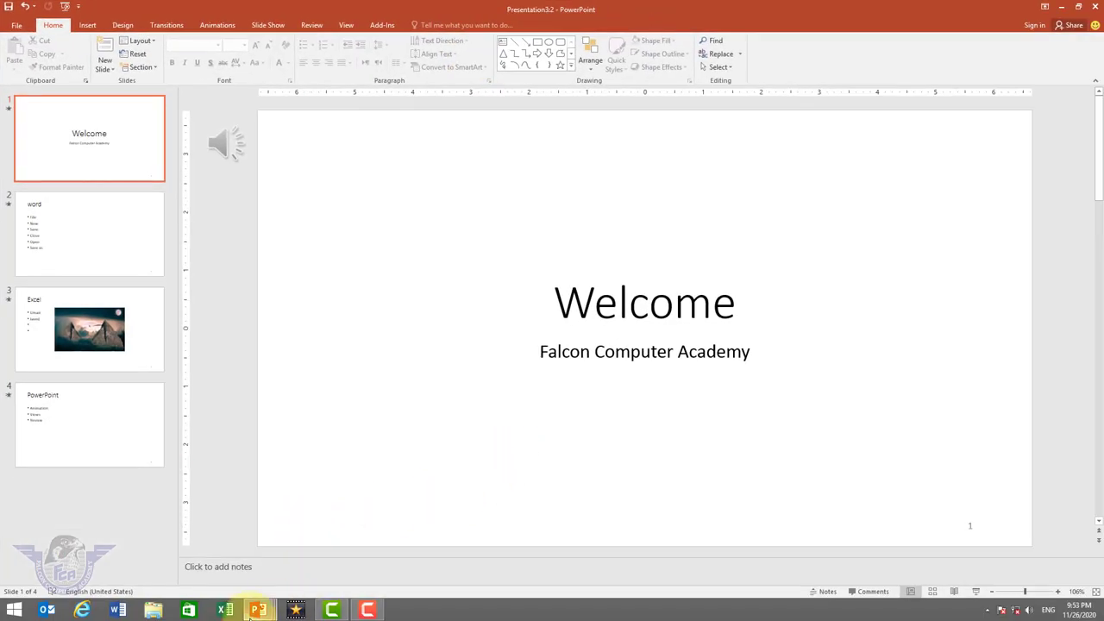
pyautogui.moveTo(258, 610)
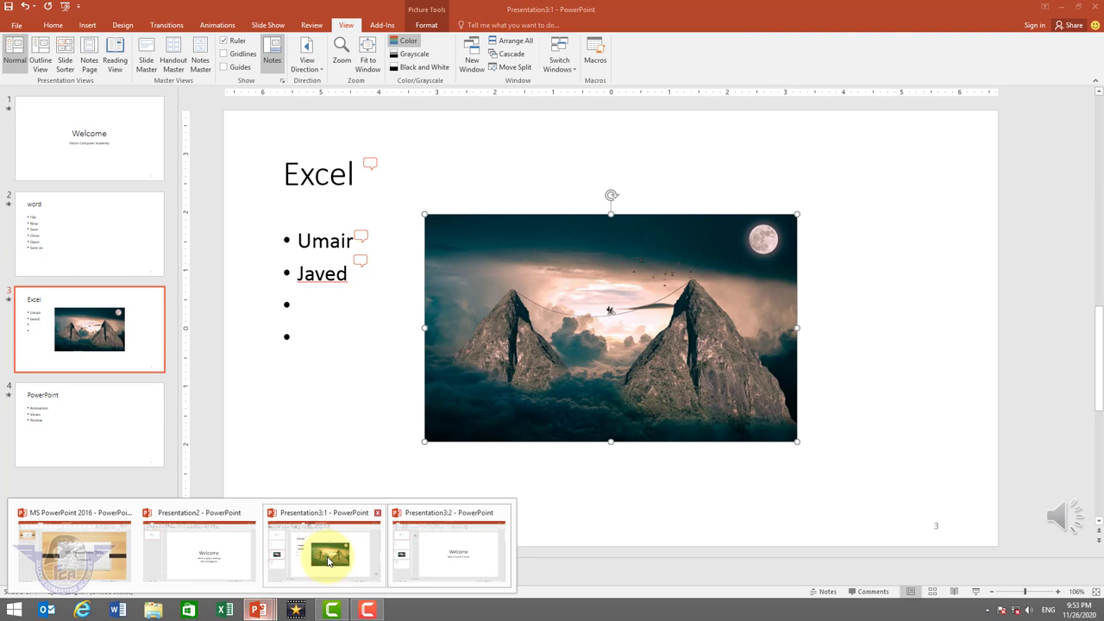
pyautogui.click(328, 561)
pyautogui.moveTo(258, 610)
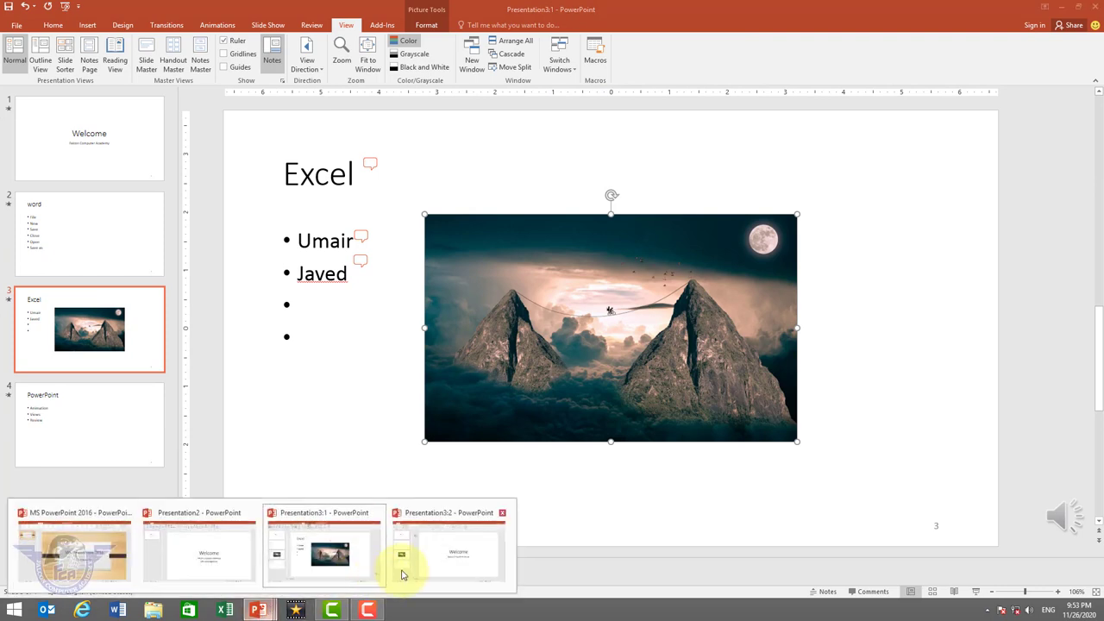
pyautogui.click(436, 565)
pyautogui.click(65, 315)
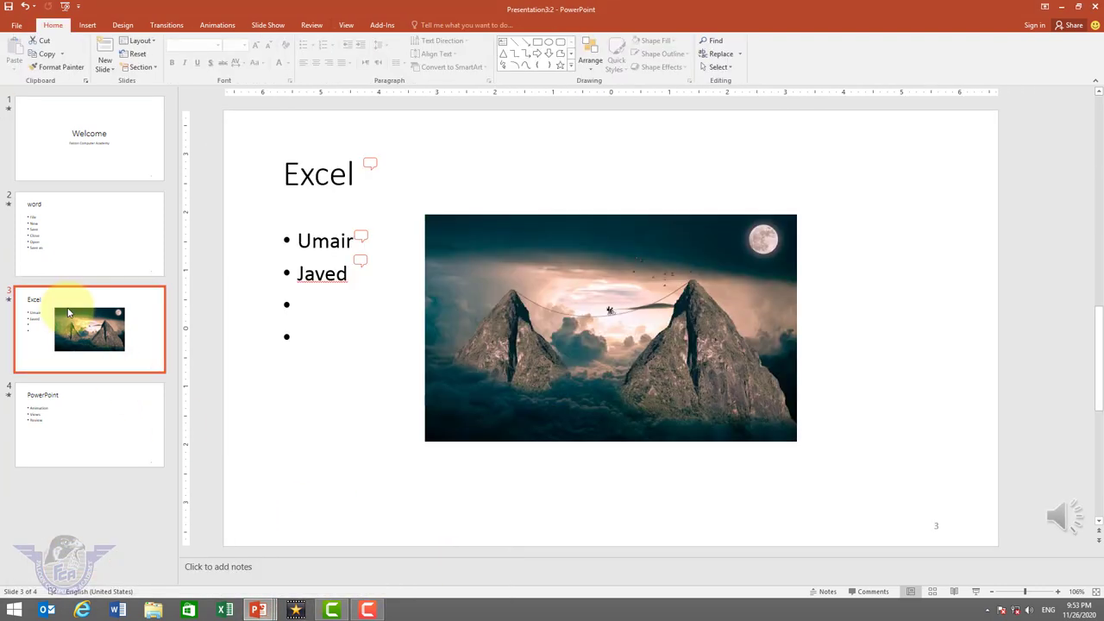
# Step: Tile the windows with Arrange All, maximize Presentation3:1, then Cascade the windows
pyautogui.click(350, 27)
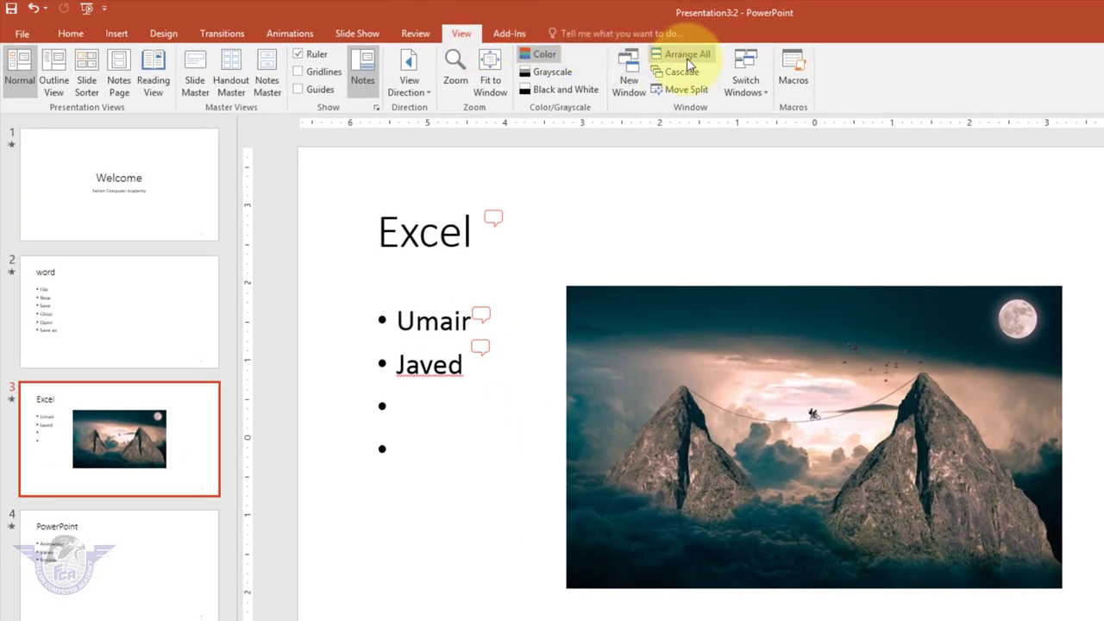
pyautogui.click(684, 54)
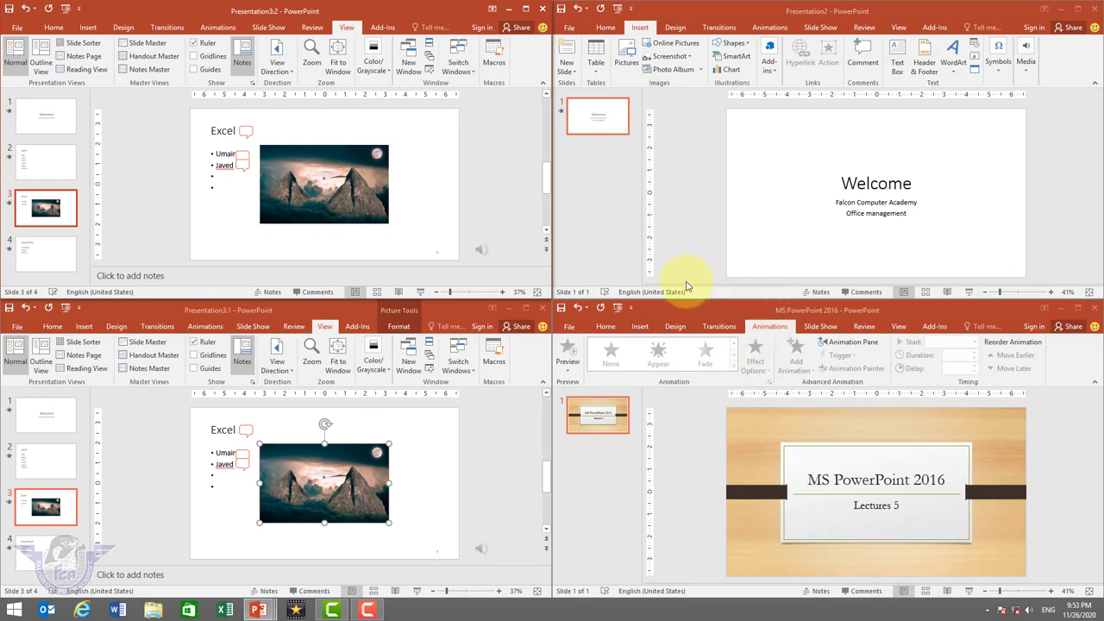
pyautogui.doubleClick(293, 307)
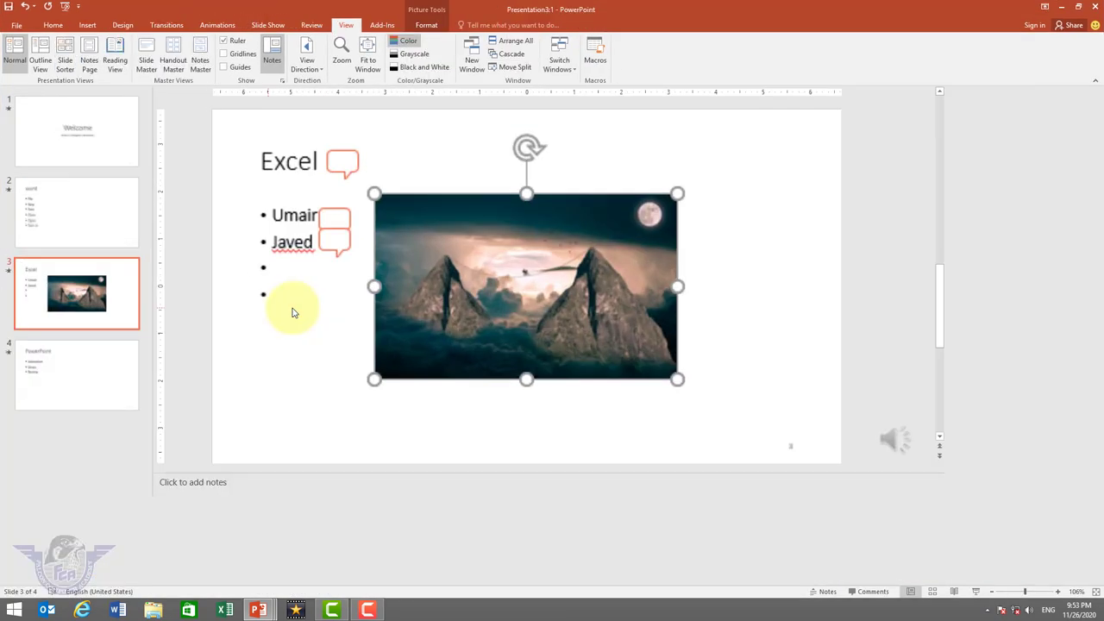
pyautogui.click(511, 53)
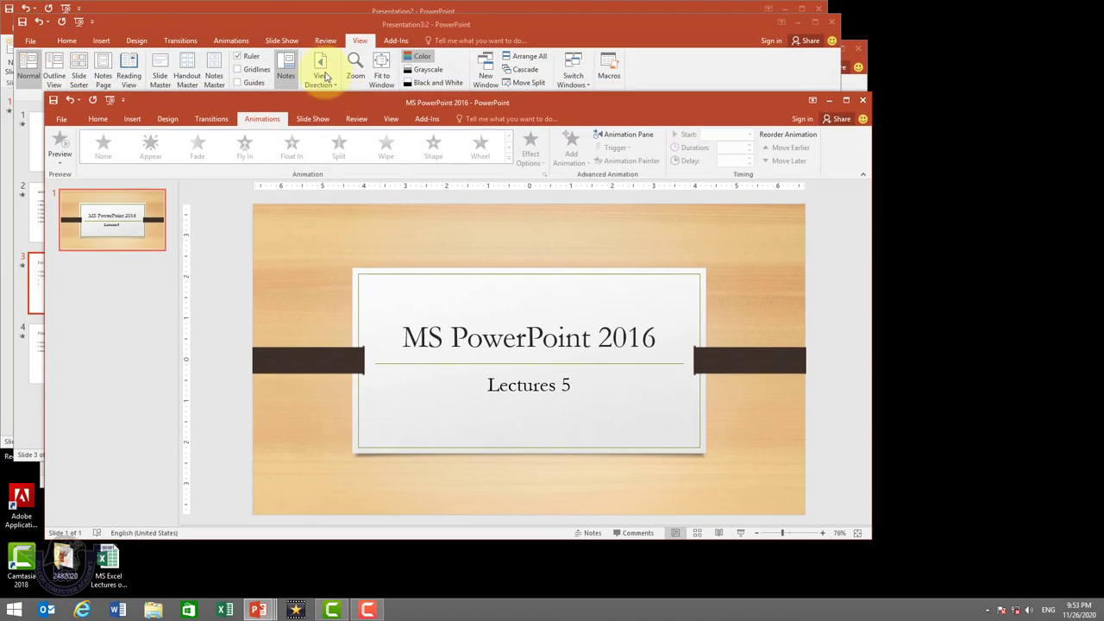
# Step: Maximize Presentation3:2 and move the mountain photo slightly higher on the Excel slide
pyautogui.moveTo(292, 24); pyautogui.dragTo(305, 48)
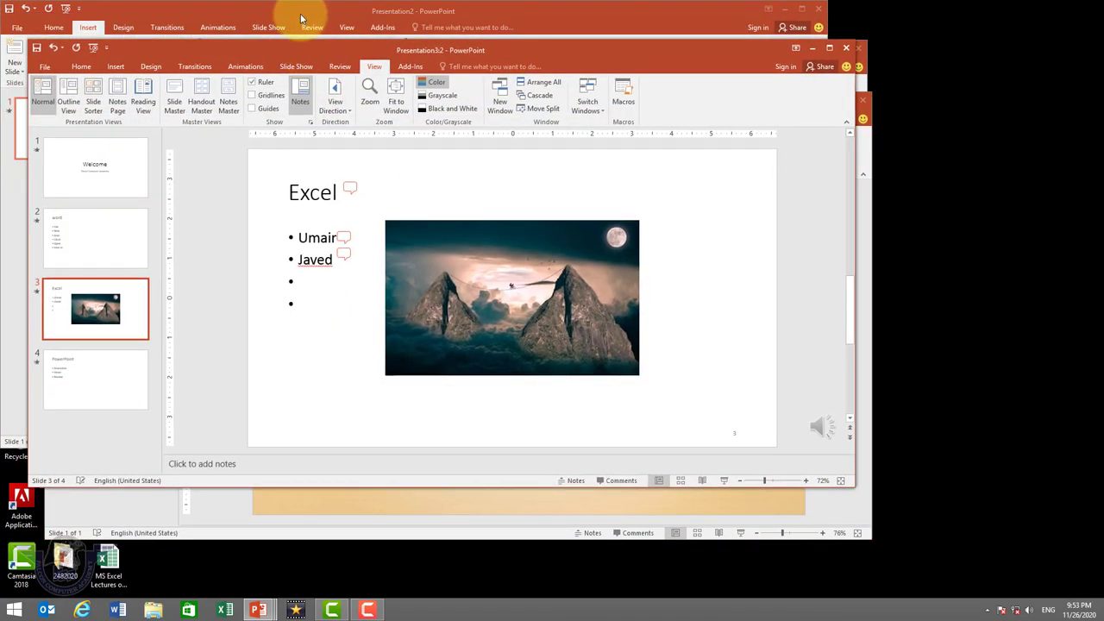
pyautogui.doubleClick(301, 50)
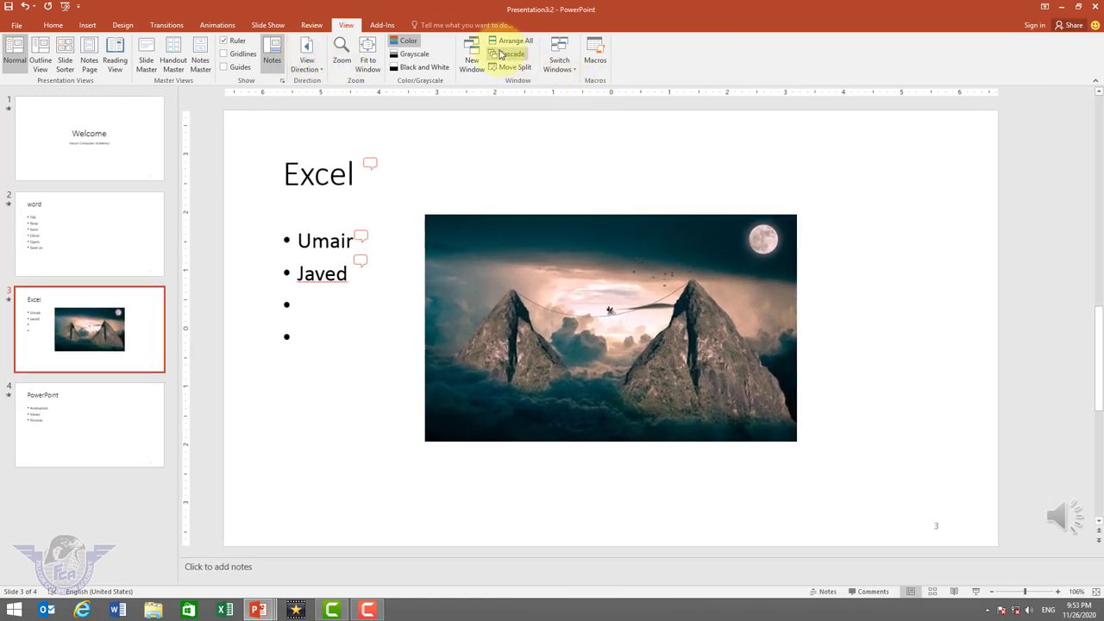
pyautogui.click(537, 217)
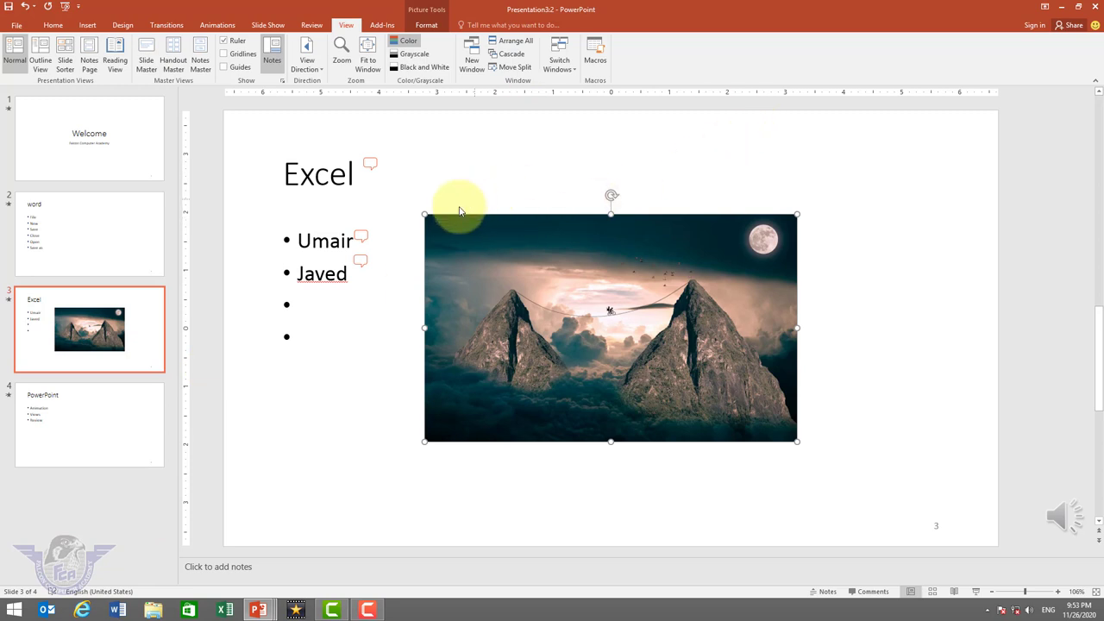
pyautogui.moveTo(451, 217); pyautogui.dragTo(460, 167)
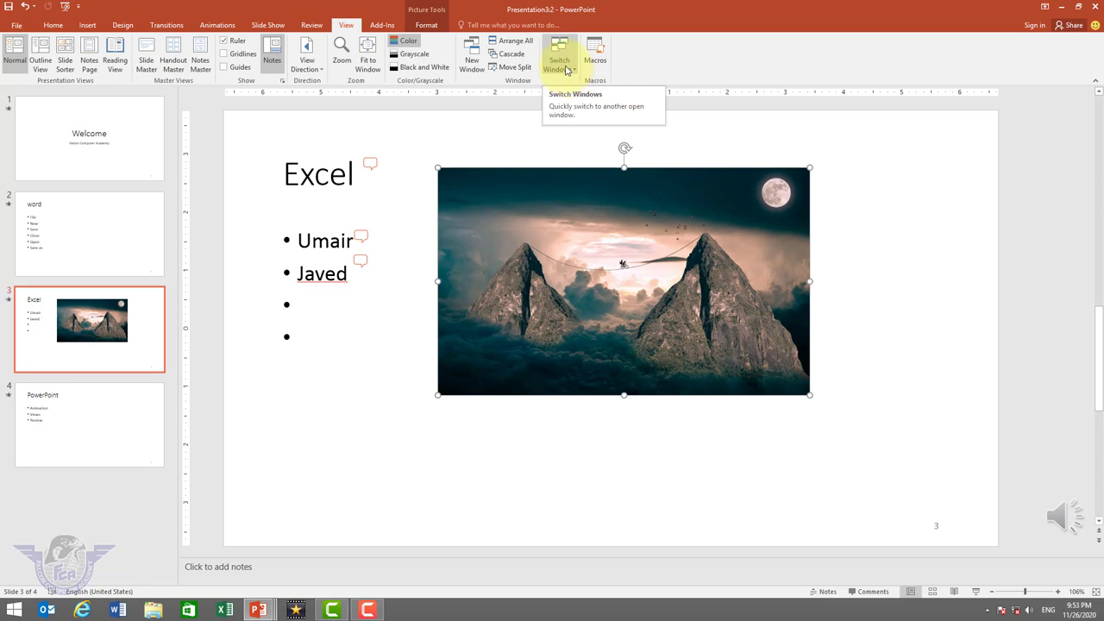
# Step: Jump between windows via Switch Windows, ending with Presentation2 maximized on its Welcome slide
pyautogui.click(567, 69)
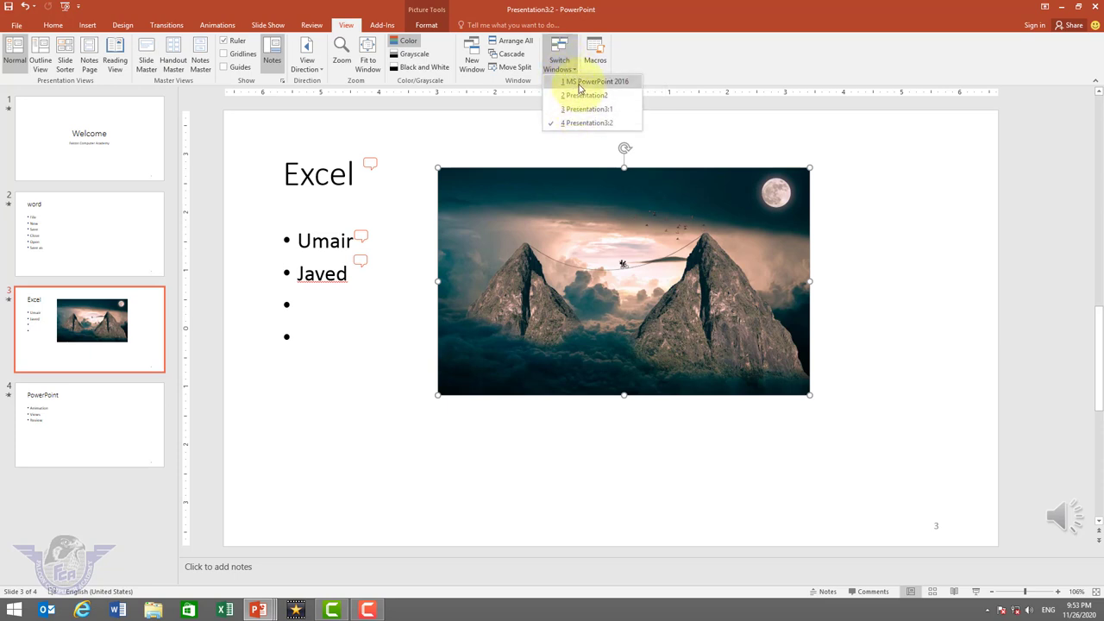
pyautogui.click(580, 88)
pyautogui.click(558, 62)
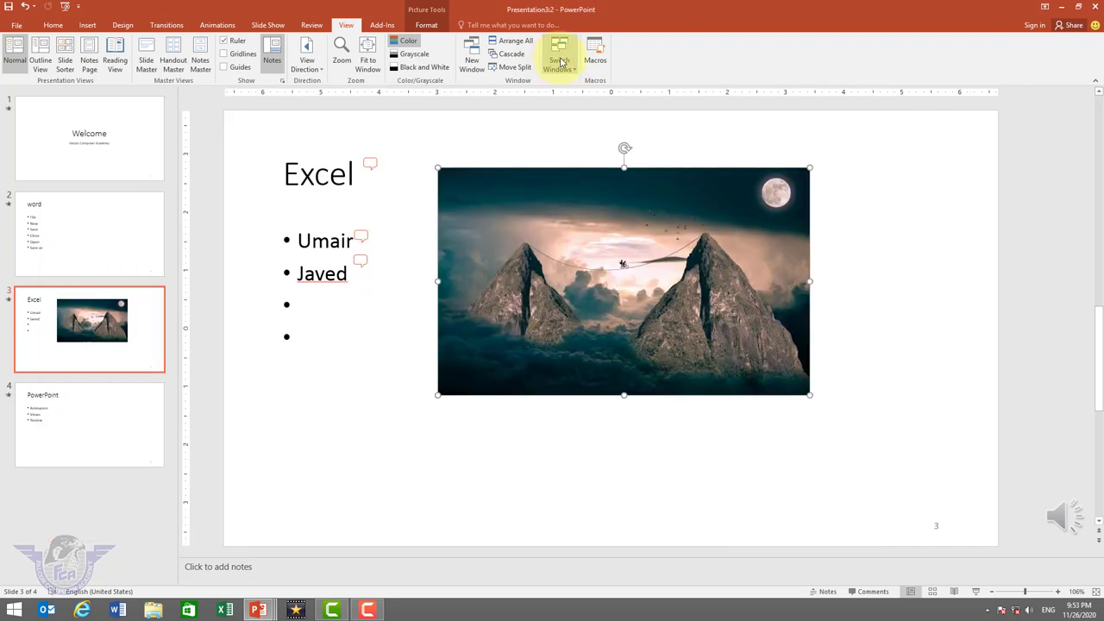
pyautogui.click(585, 110)
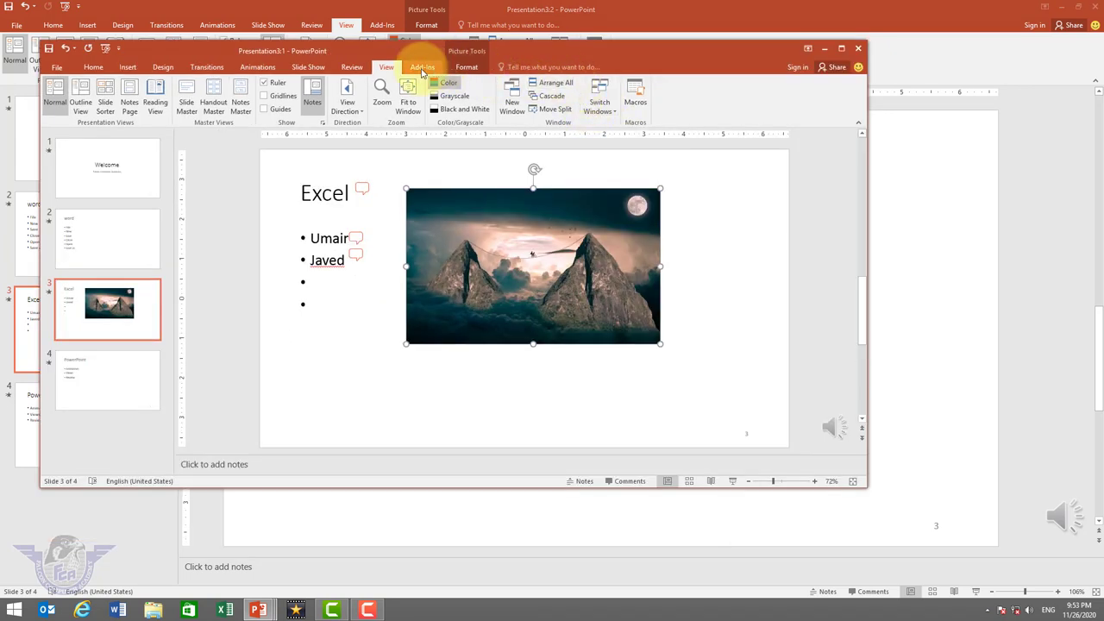
pyautogui.click(599, 99)
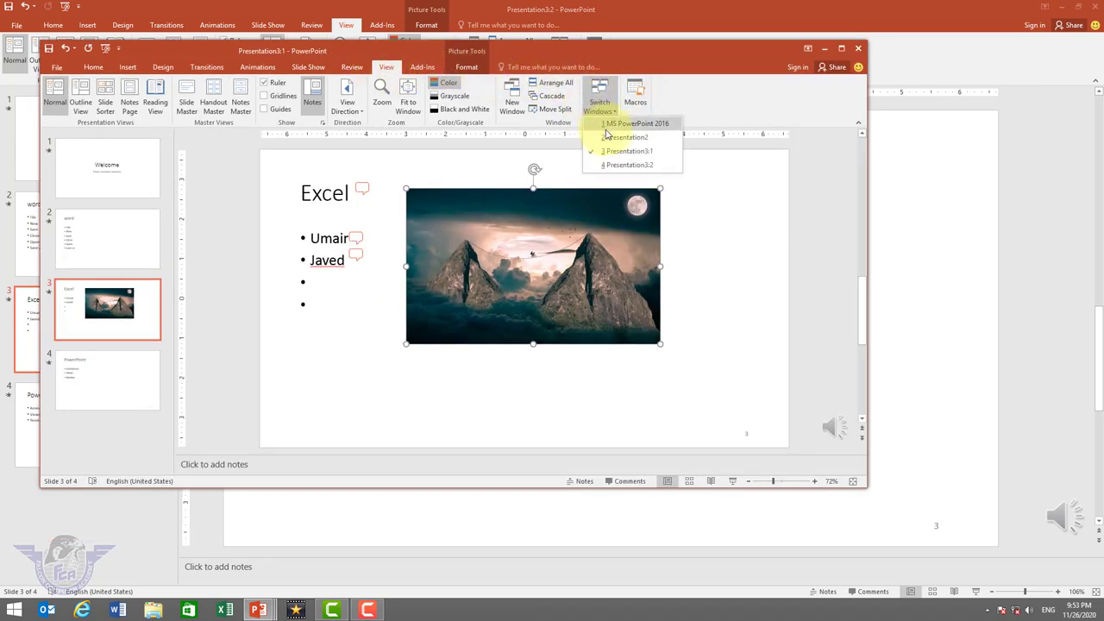
pyautogui.click(610, 138)
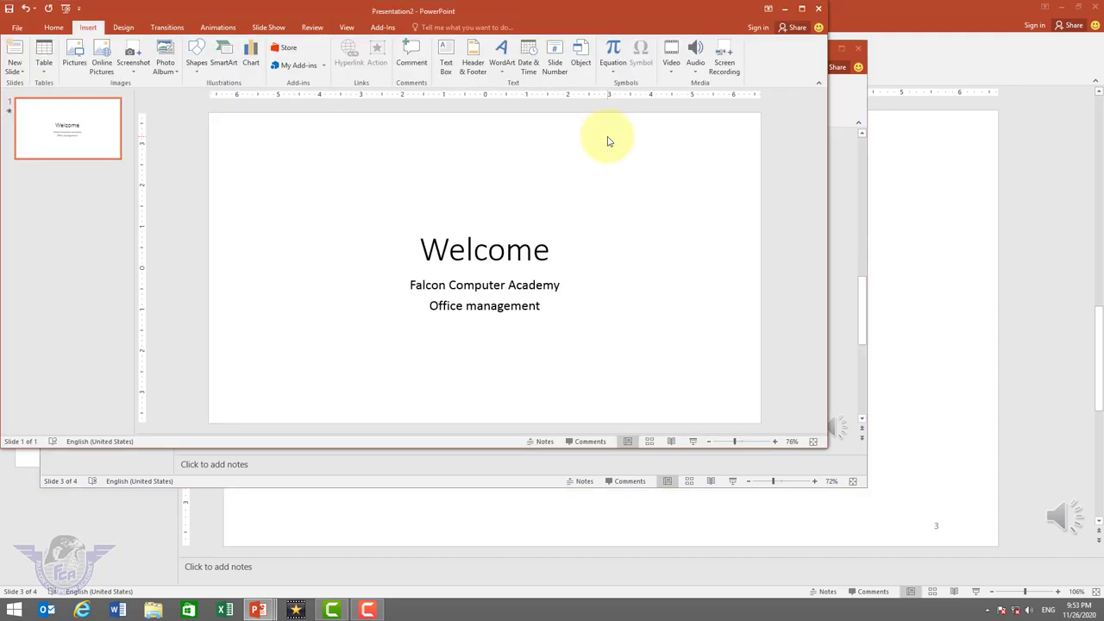
pyautogui.doubleClick(611, 27)
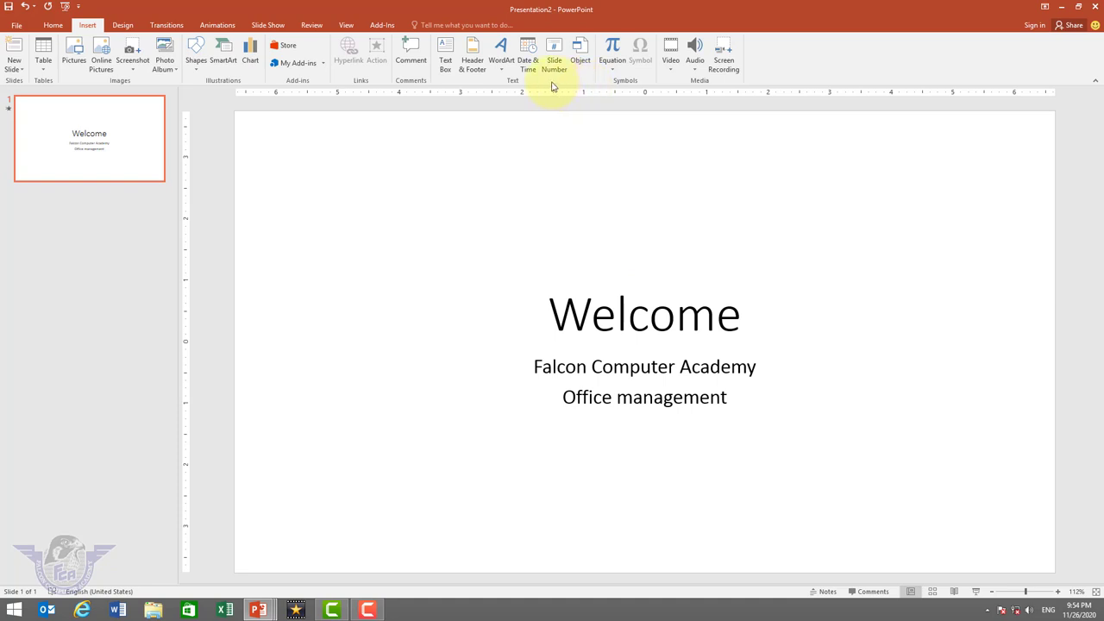
pyautogui.click(345, 26)
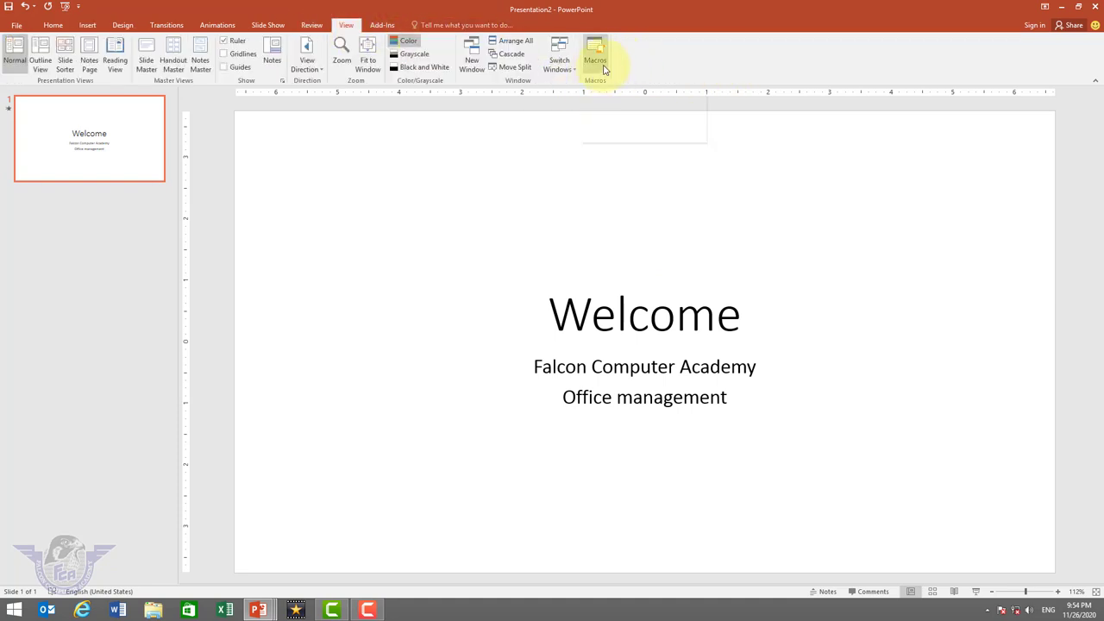